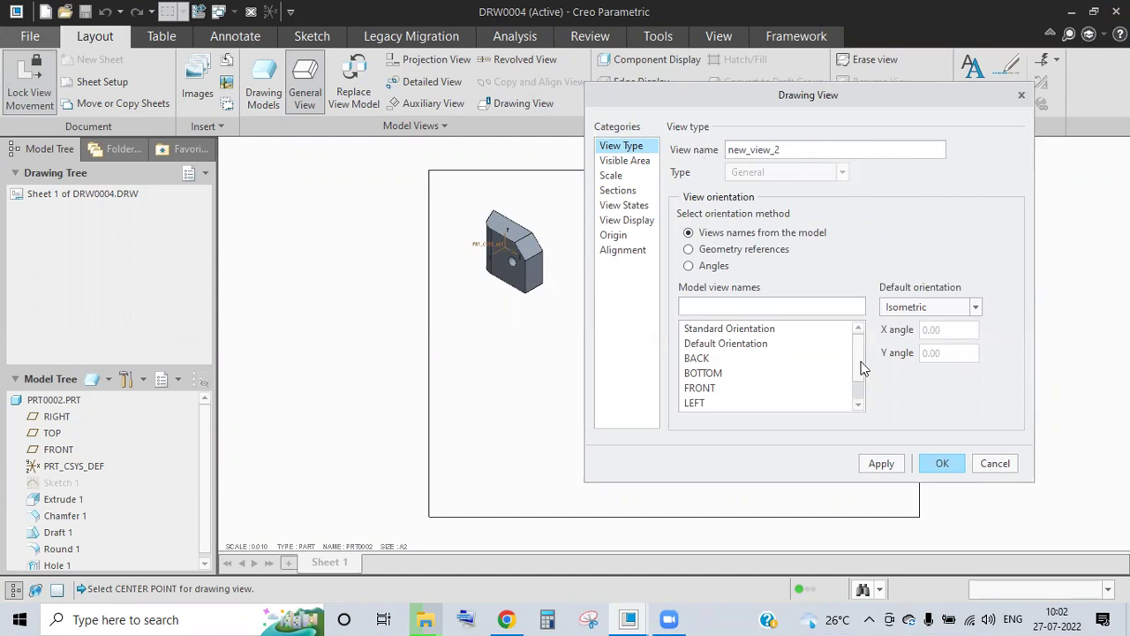
Examine the view's orientation methods by geometry references, angles and model view names, along with the default orientation choices.
key("ctrl+a")
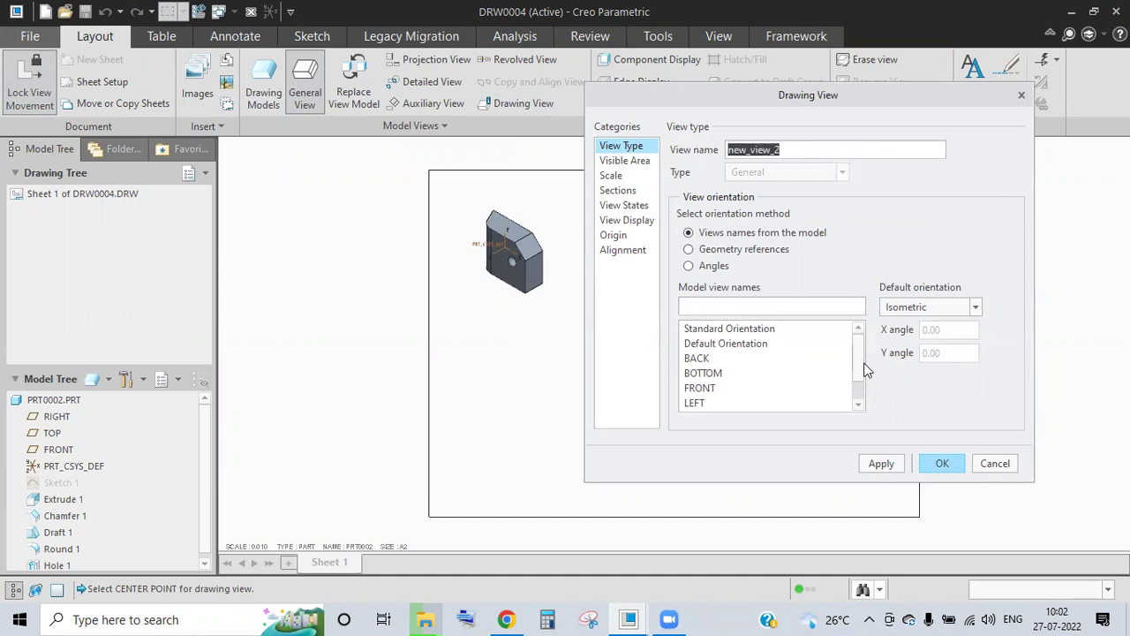
left_click(717, 251)
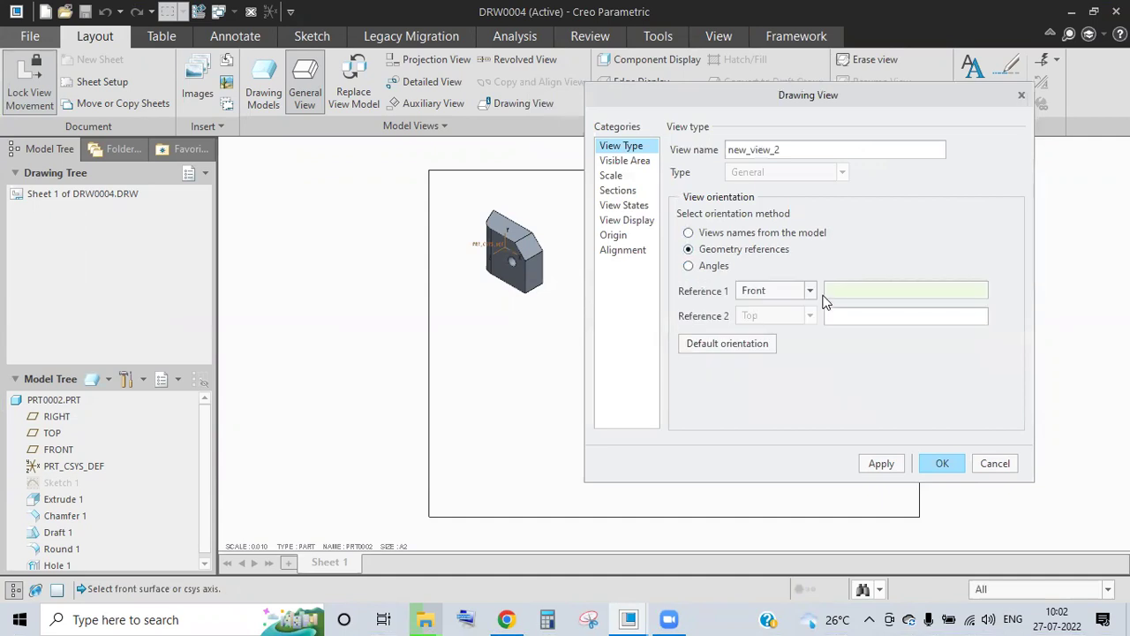
left_click(810, 290)
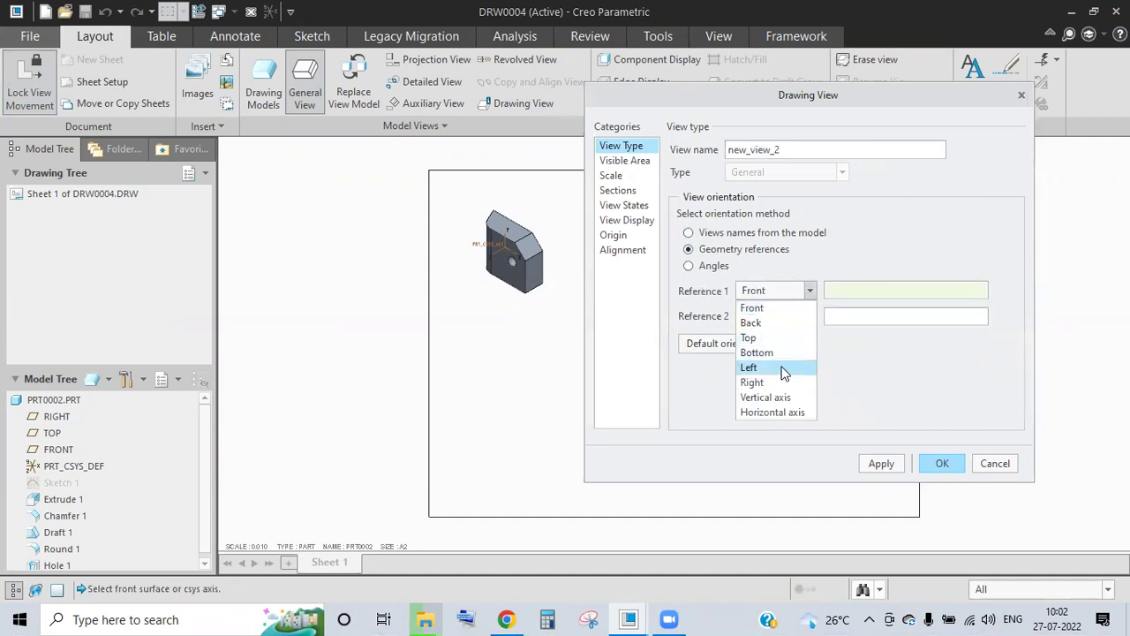
left_click(879, 371)
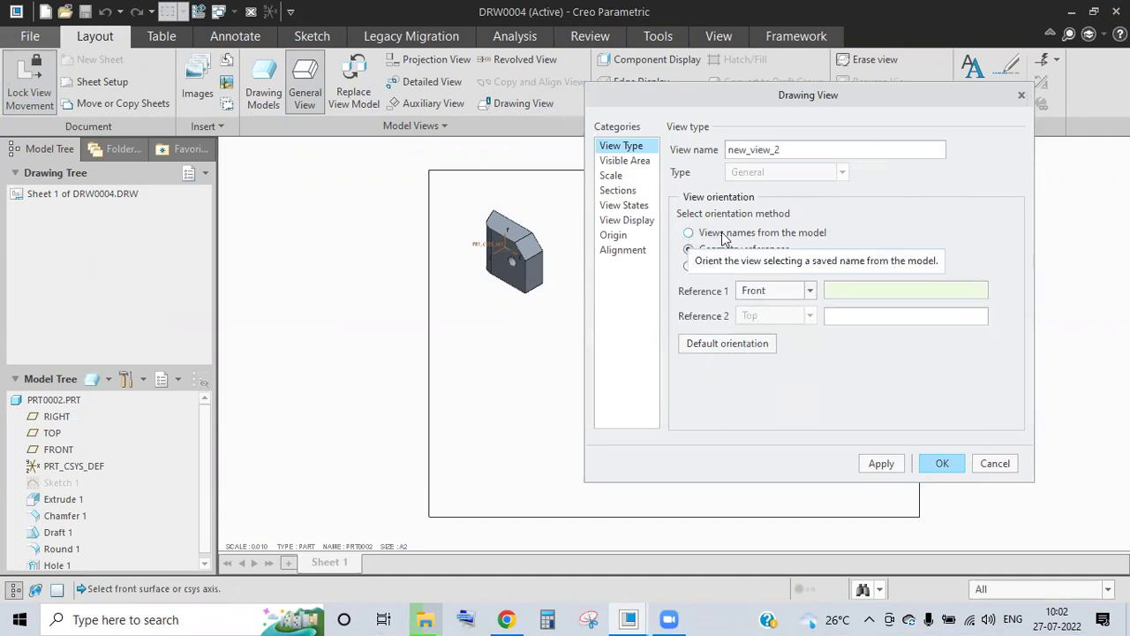
left_click(688, 232)
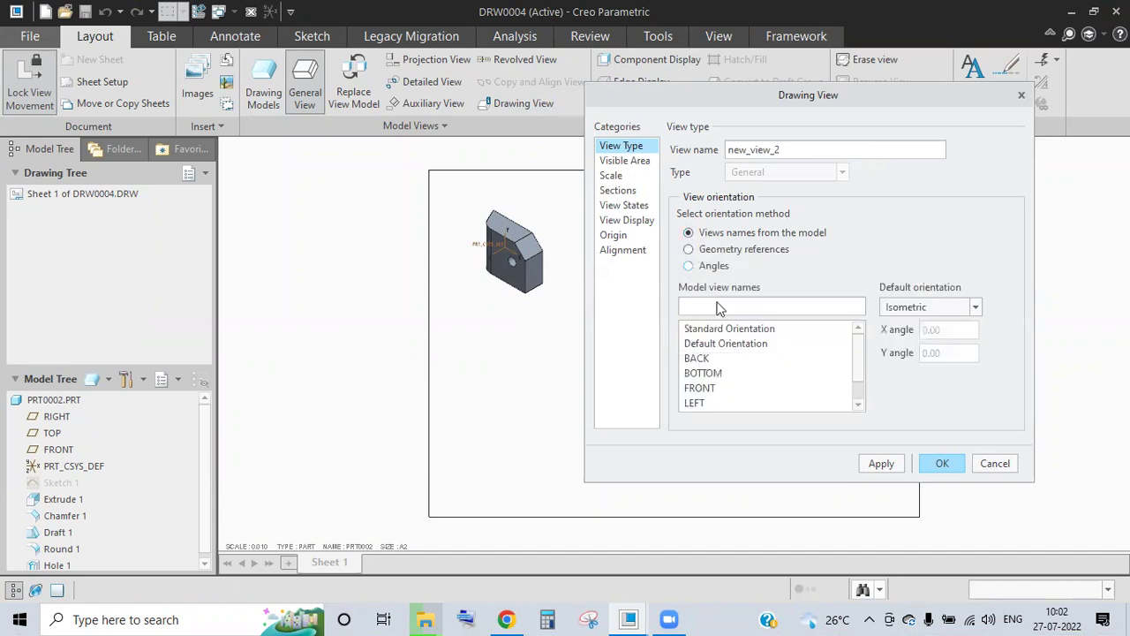
left_click(688, 265)
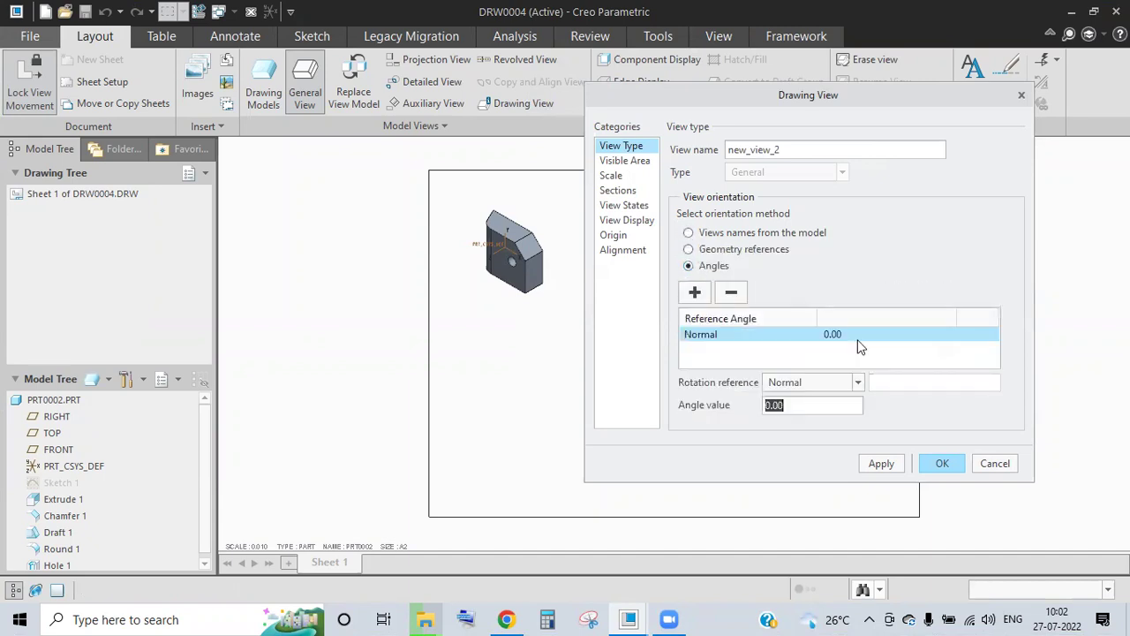
left_click(695, 294)
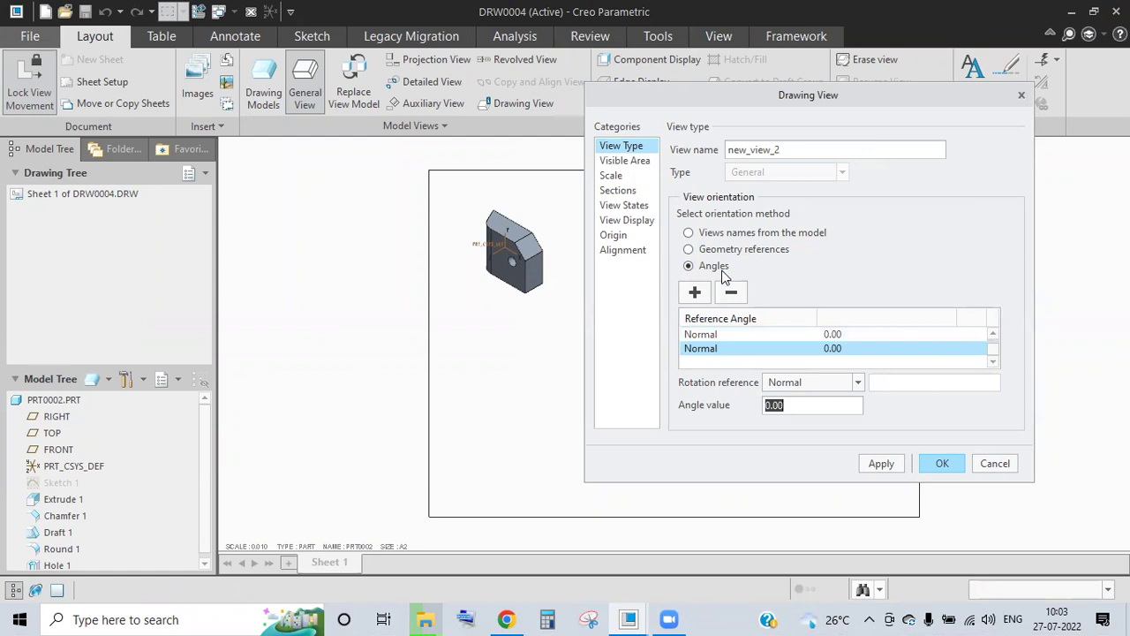
left_click(688, 232)
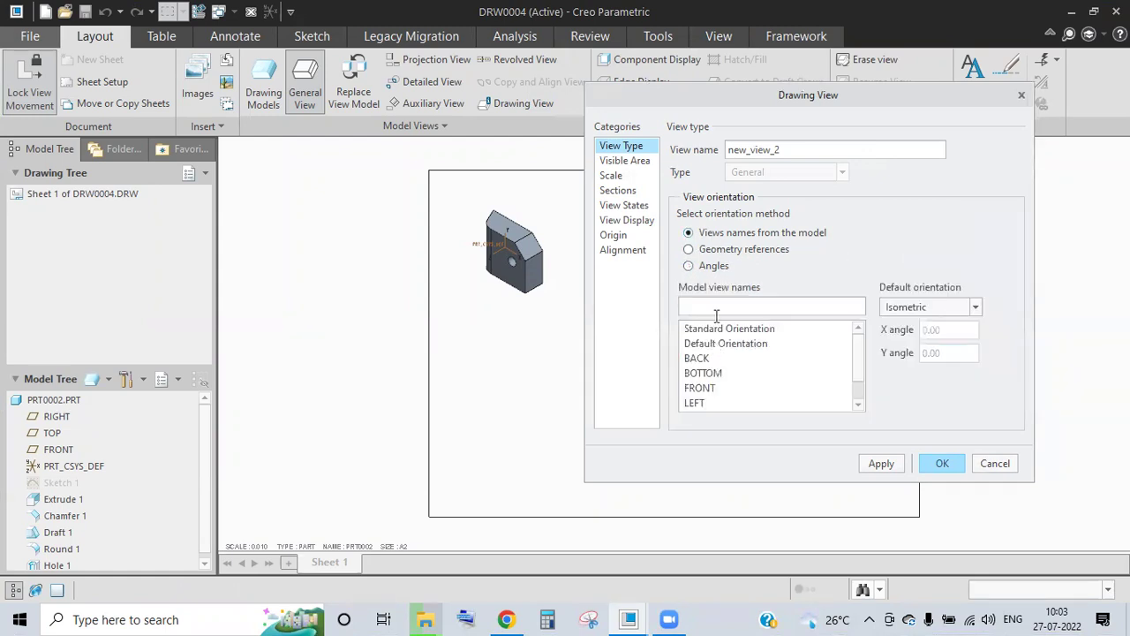
left_click(980, 308)
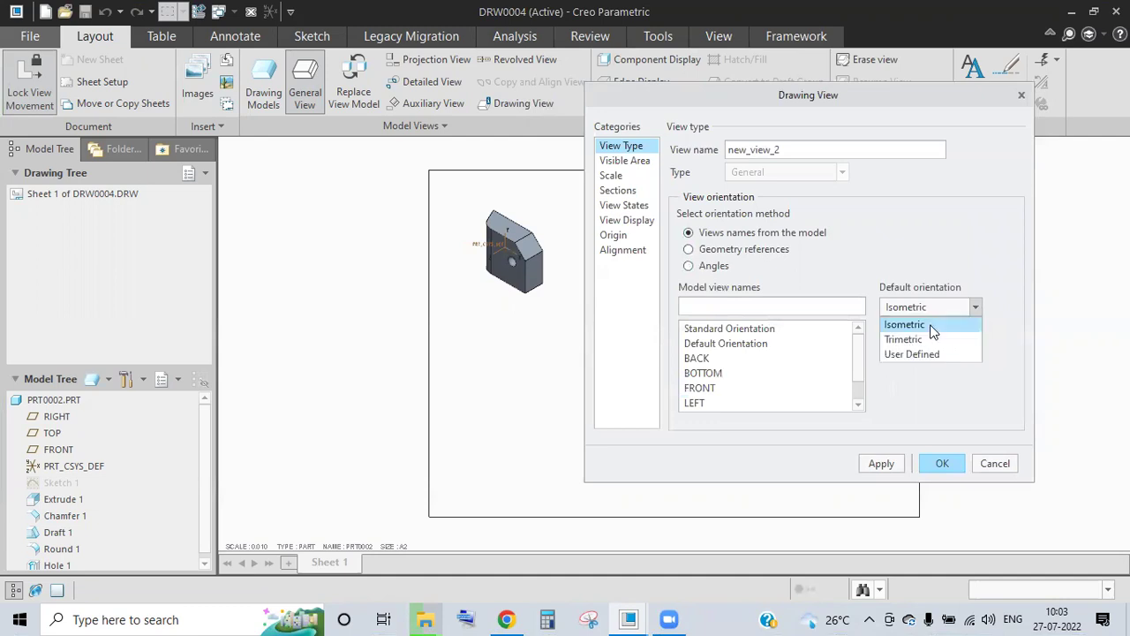
left_click(861, 397)
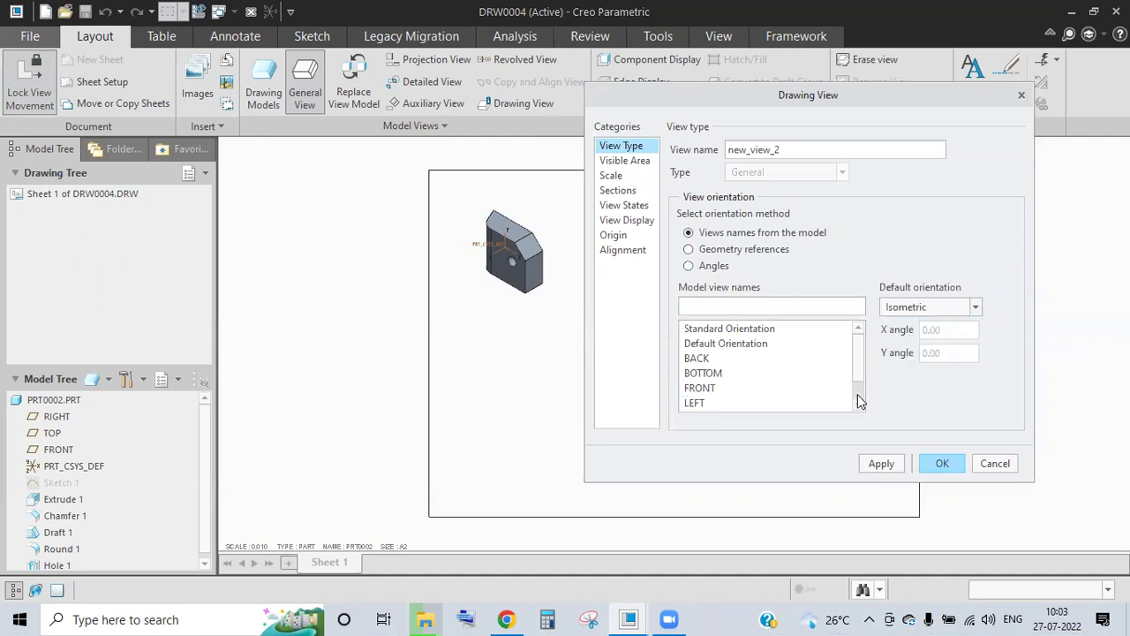
scroll(776, 384, "down", 1)
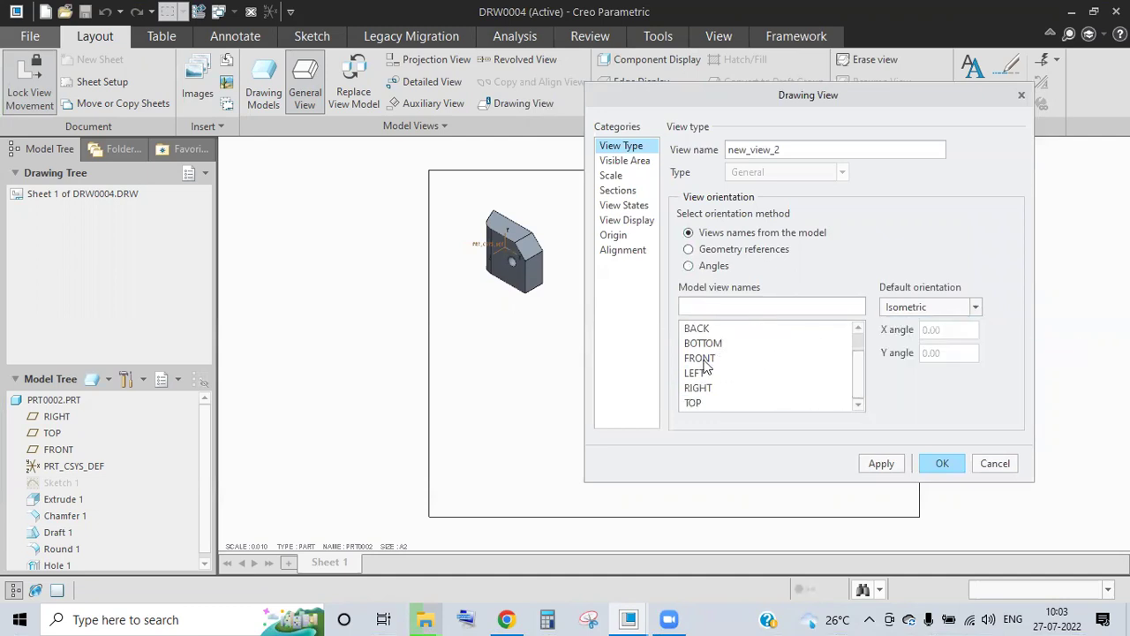
scroll(698, 375, "up", 1)
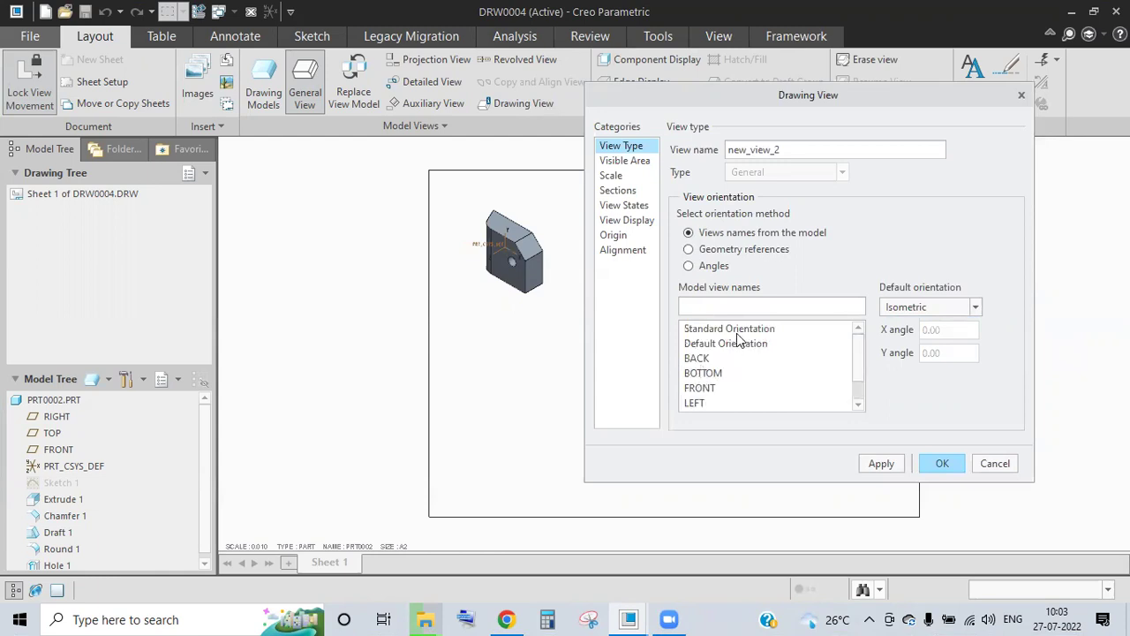
Try orienting the general view to FRONT and switching it to a custom scale, and cancel the view.
left_click(699, 388)
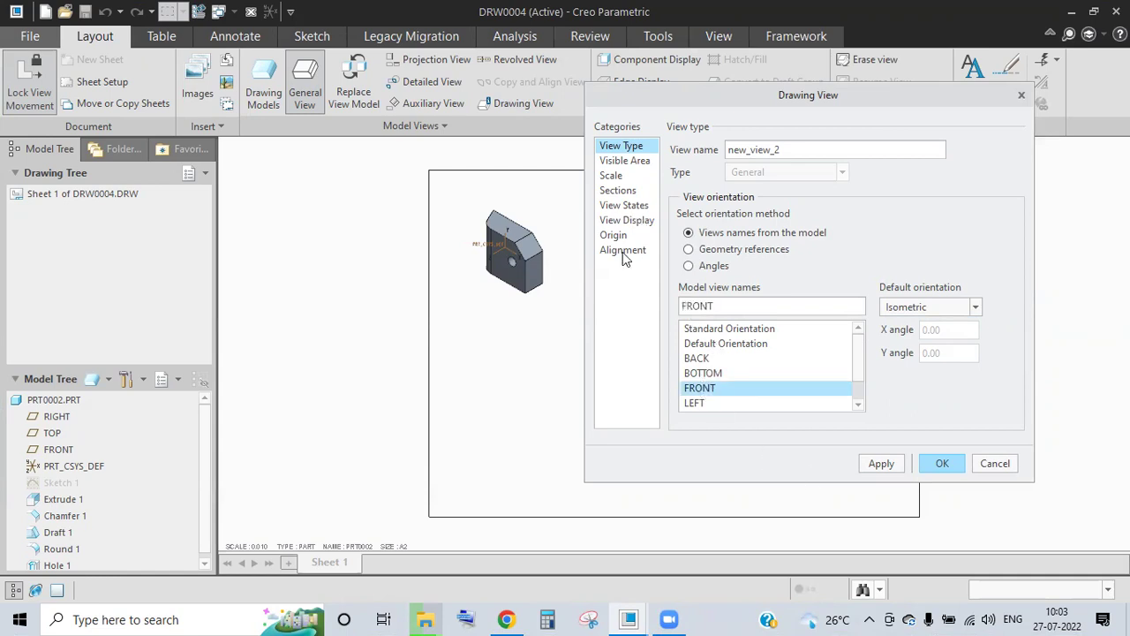
left_click(611, 176)
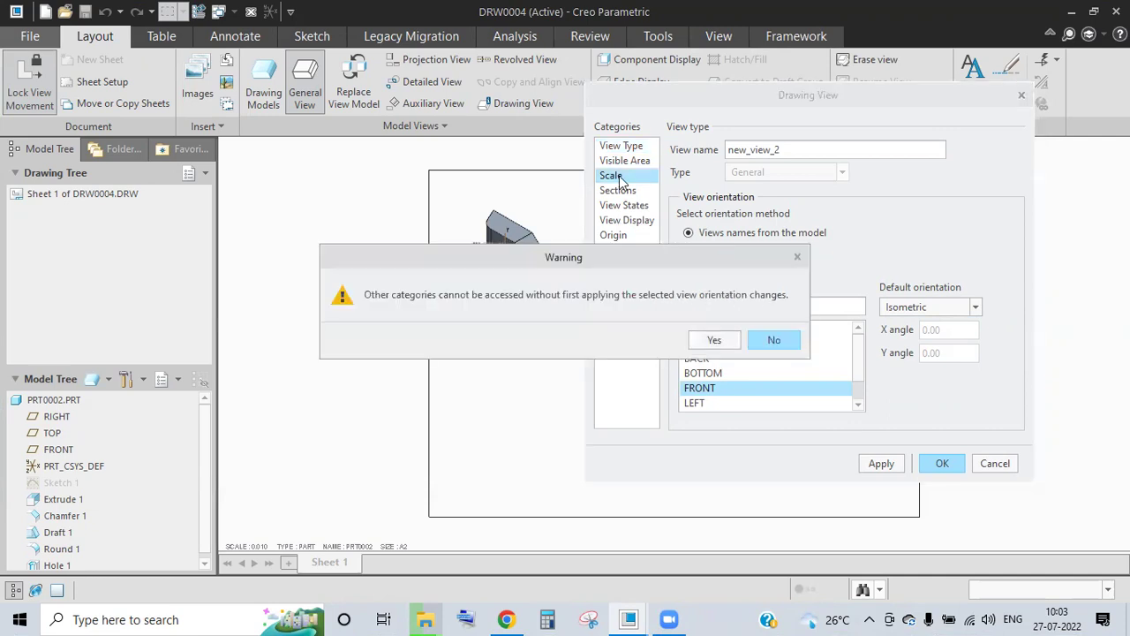
key("Return")
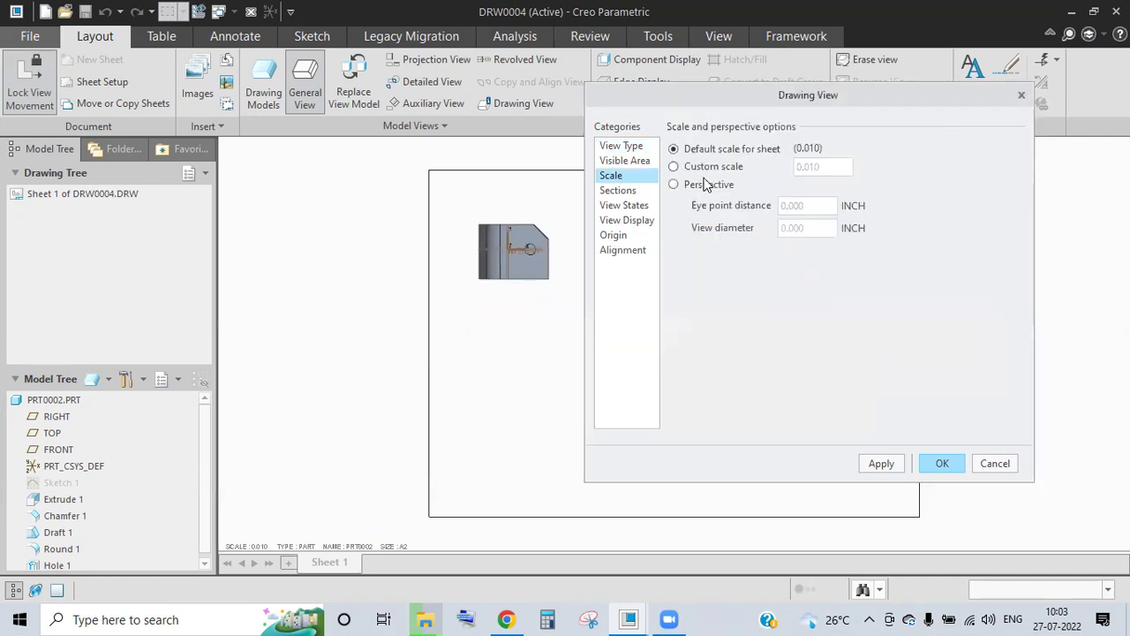
left_click(713, 167)
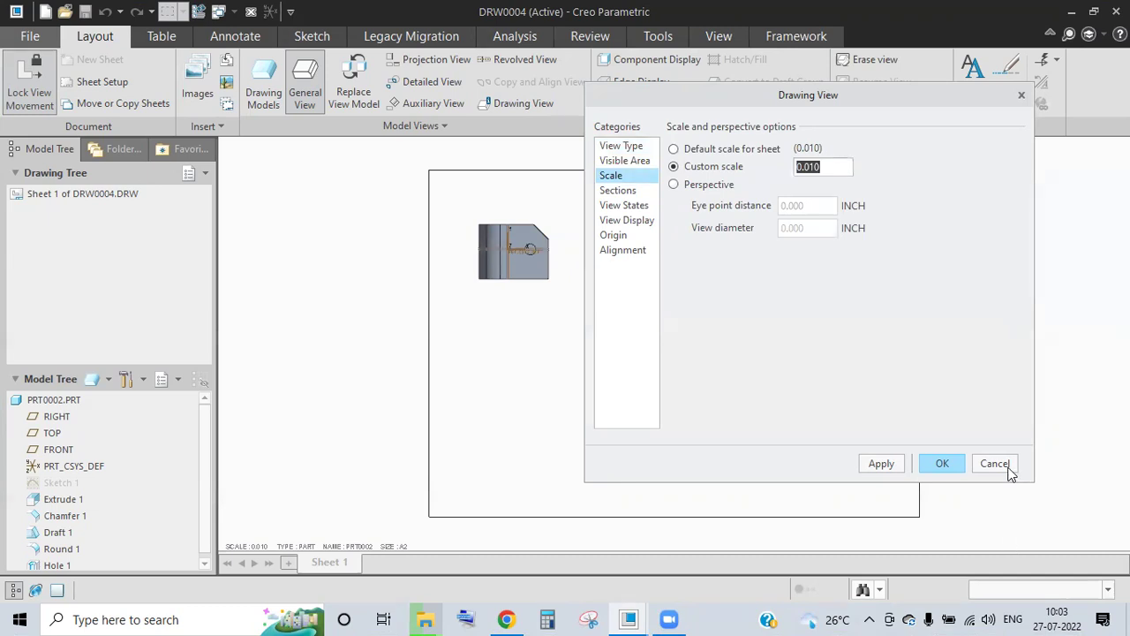
key("Escape")
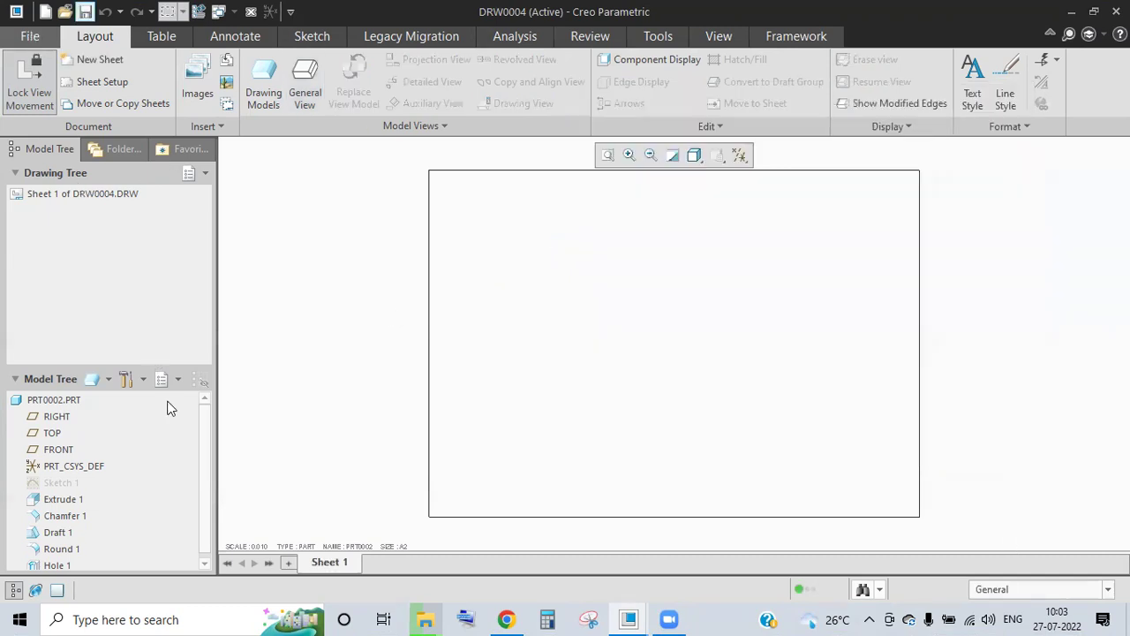
Examine the active drawing's detail options in the drawing properties, and close them.
left_click(30, 36)
left_click(26, 282)
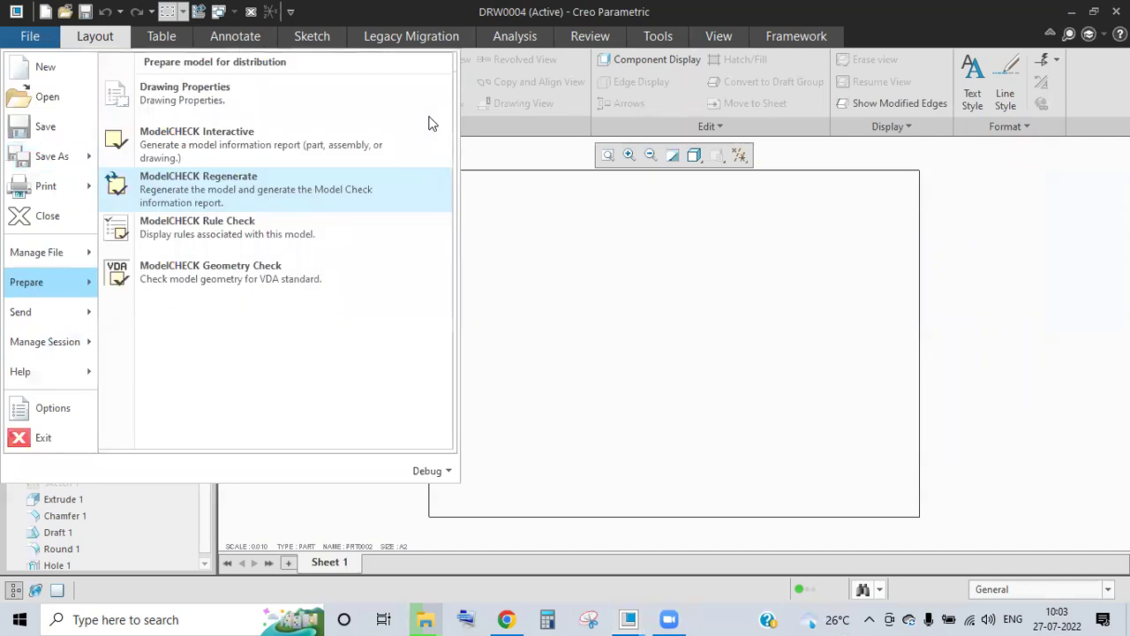
left_click(282, 95)
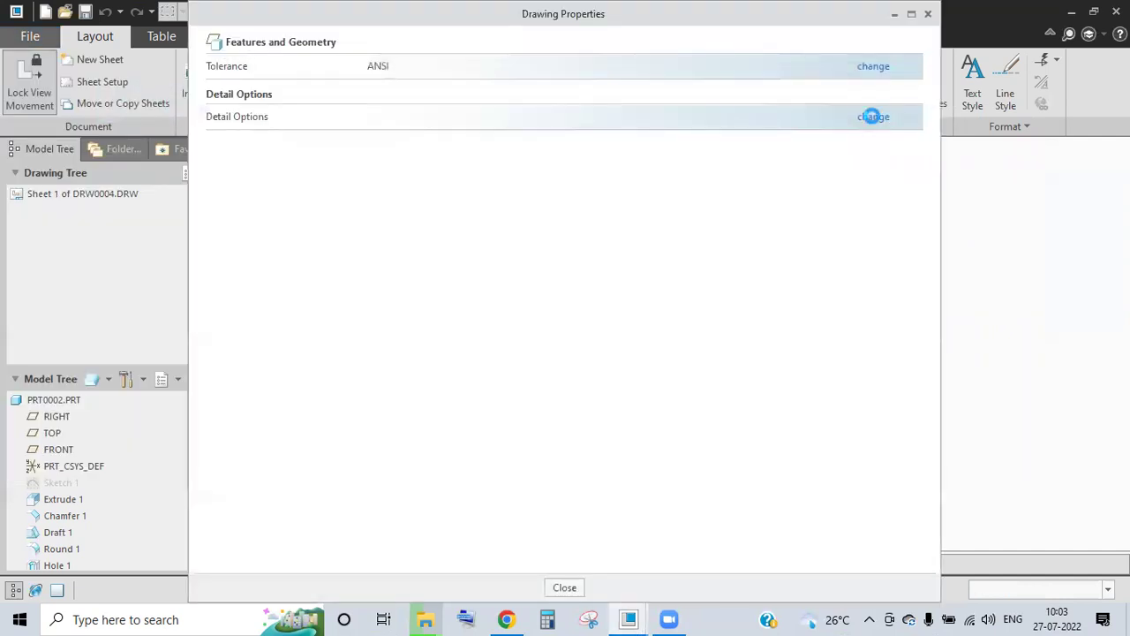
left_click(873, 117)
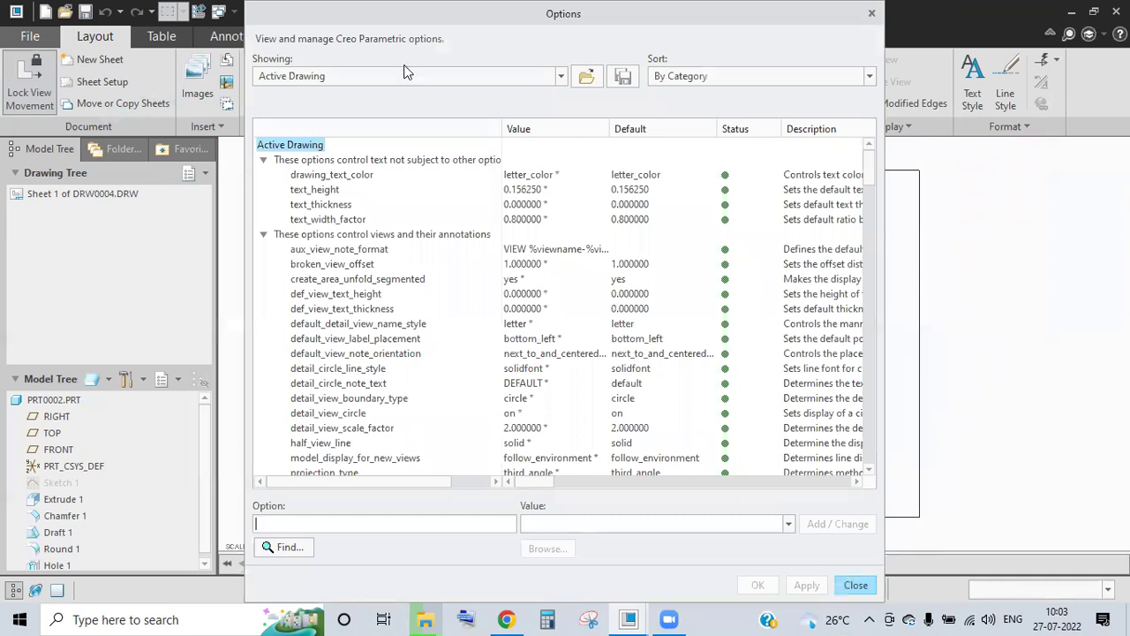
left_click(872, 13)
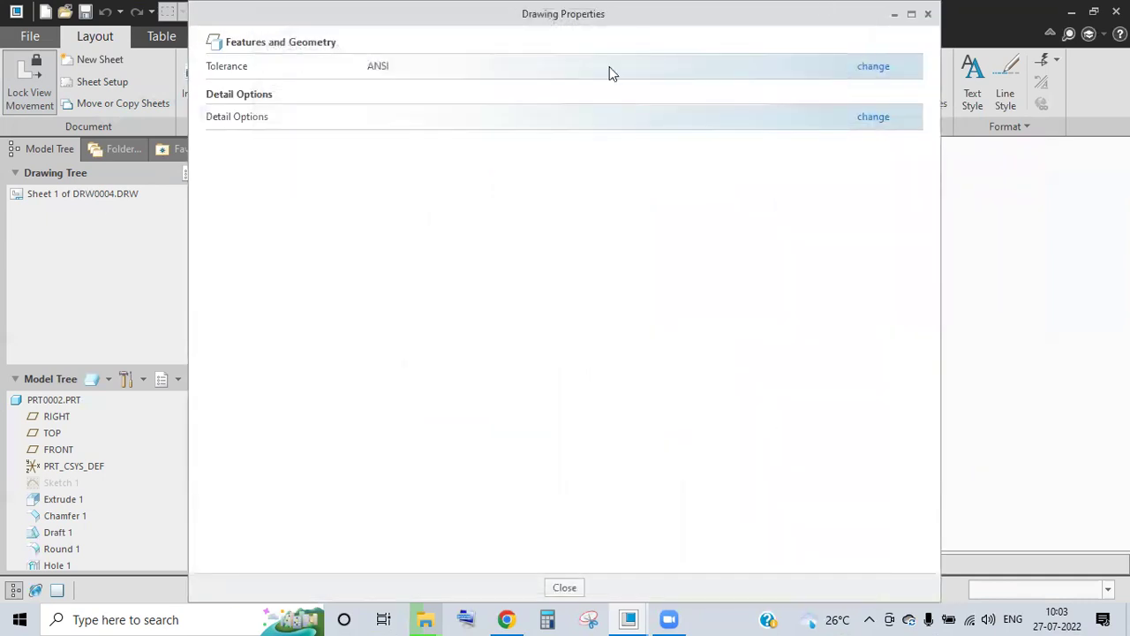
key("Escape")
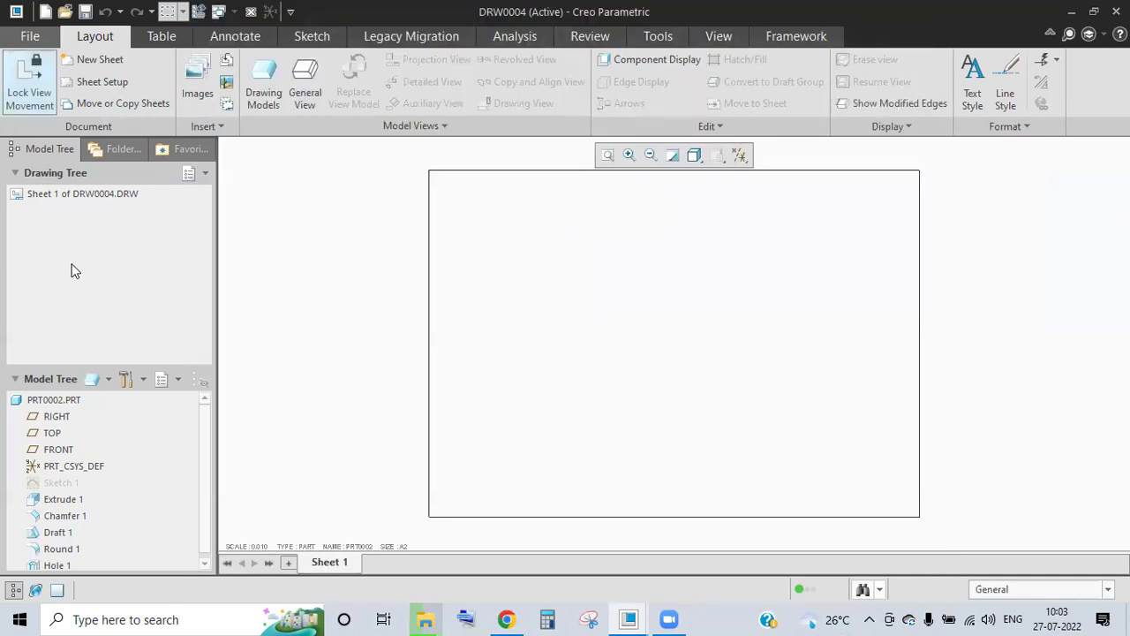
key("alt+f")
left_click(71, 262)
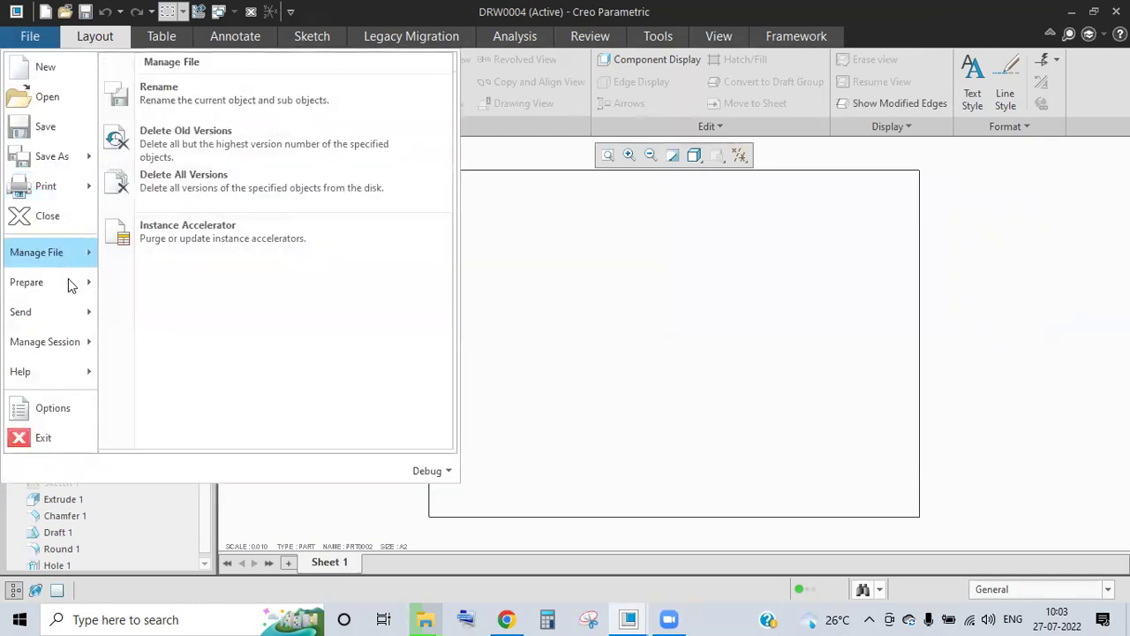
mouse_move(70, 282)
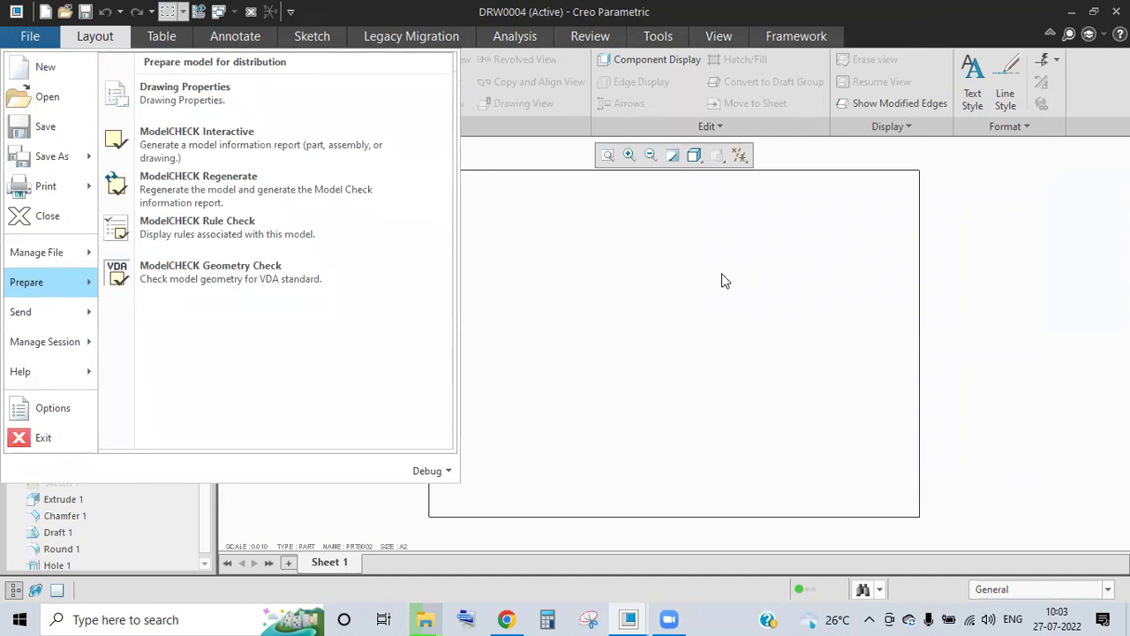
left_click(657, 384)
Accept the sheet scale of 0.010 and place a general view of the part with No Combined State.
double_click(249, 545)
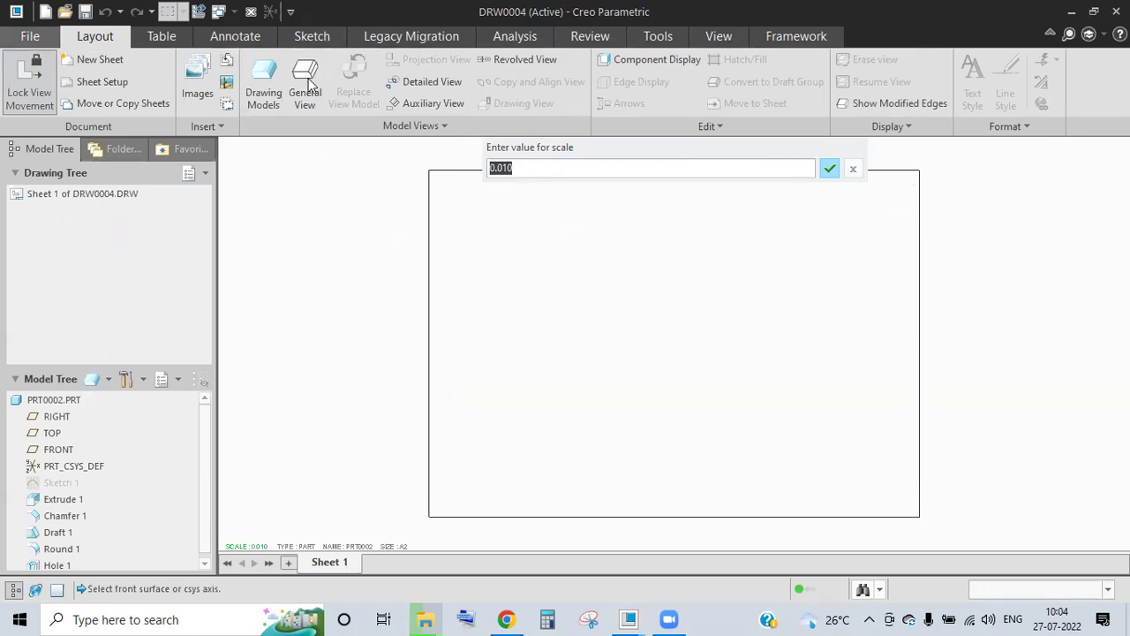
left_click(828, 169)
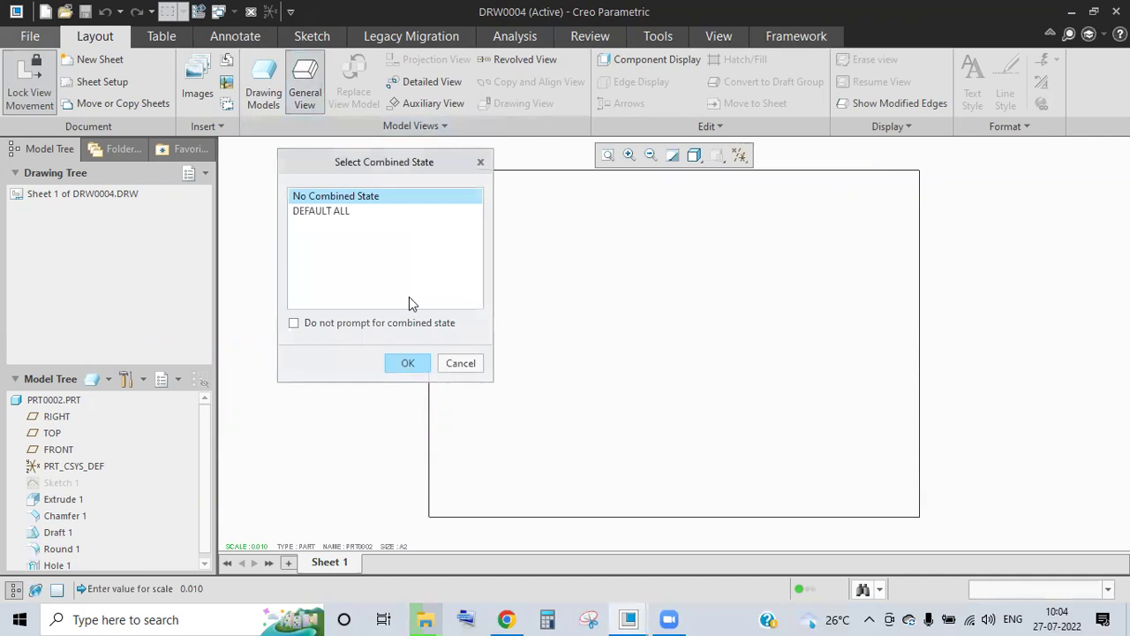
left_click(407, 364)
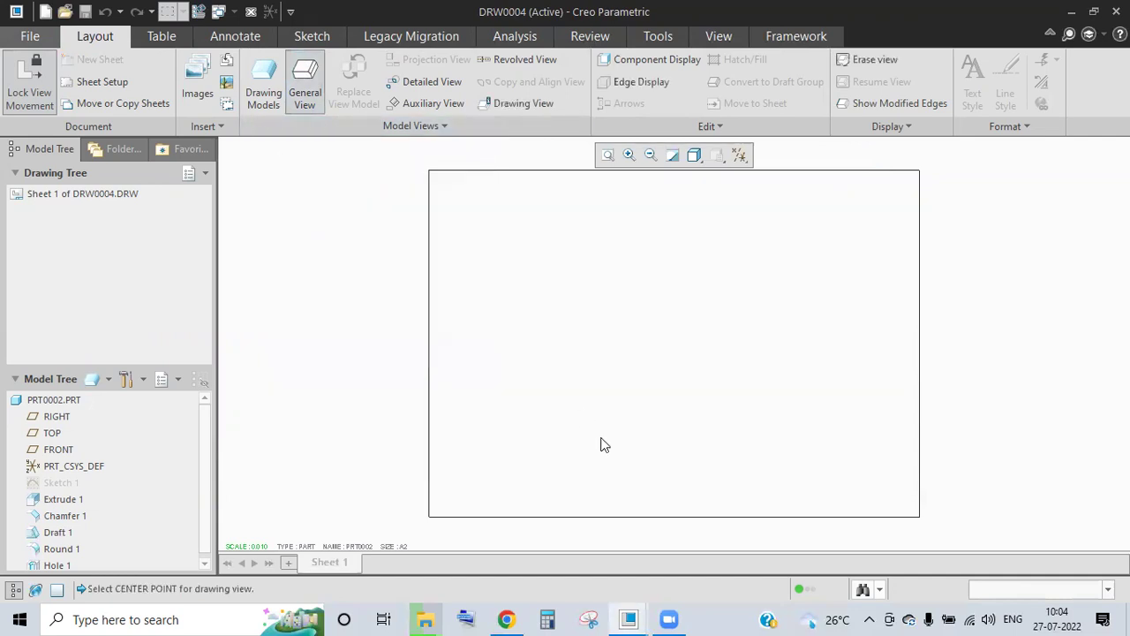
left_click(650, 435)
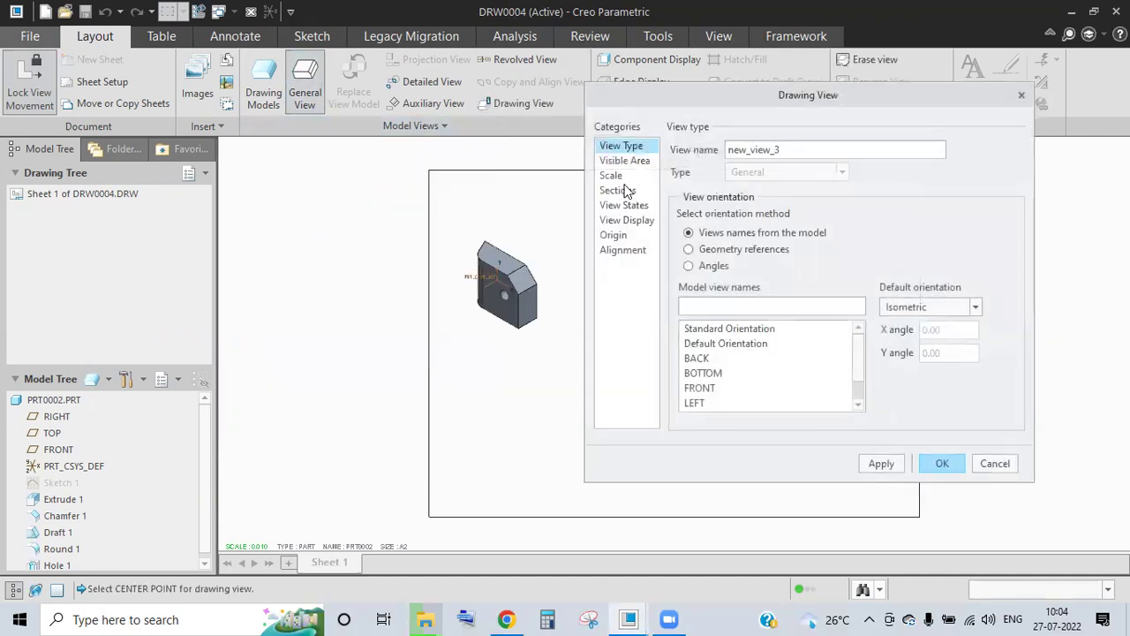
Apply a custom scale of 0.010 to the general view and open its display options.
left_click(613, 176)
left_click(676, 167)
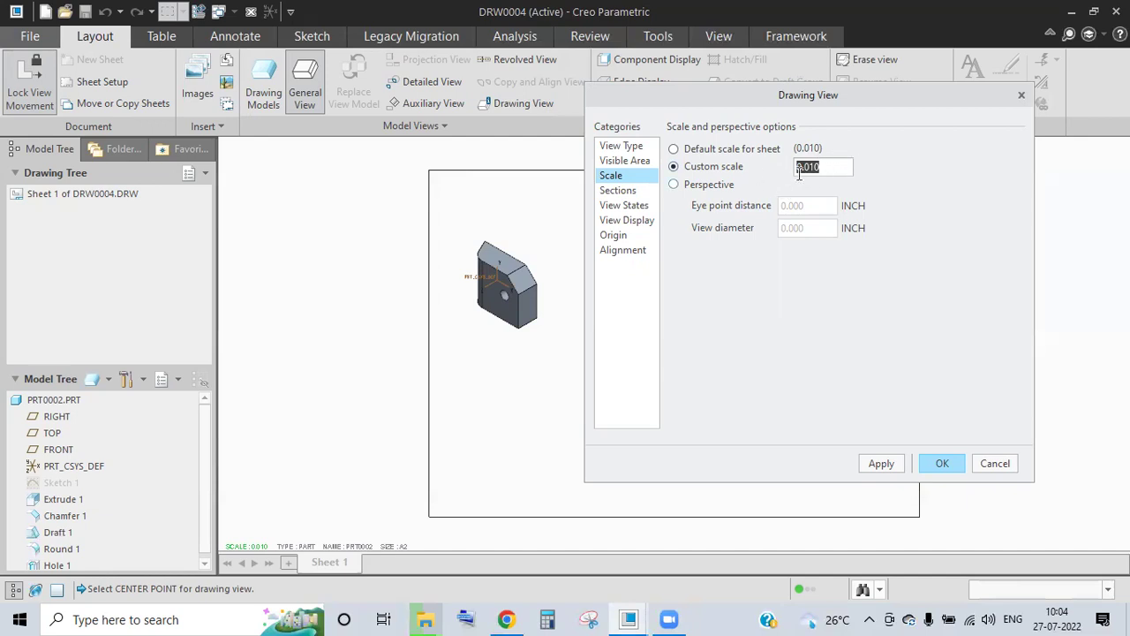
left_click(634, 221)
left_click(648, 339)
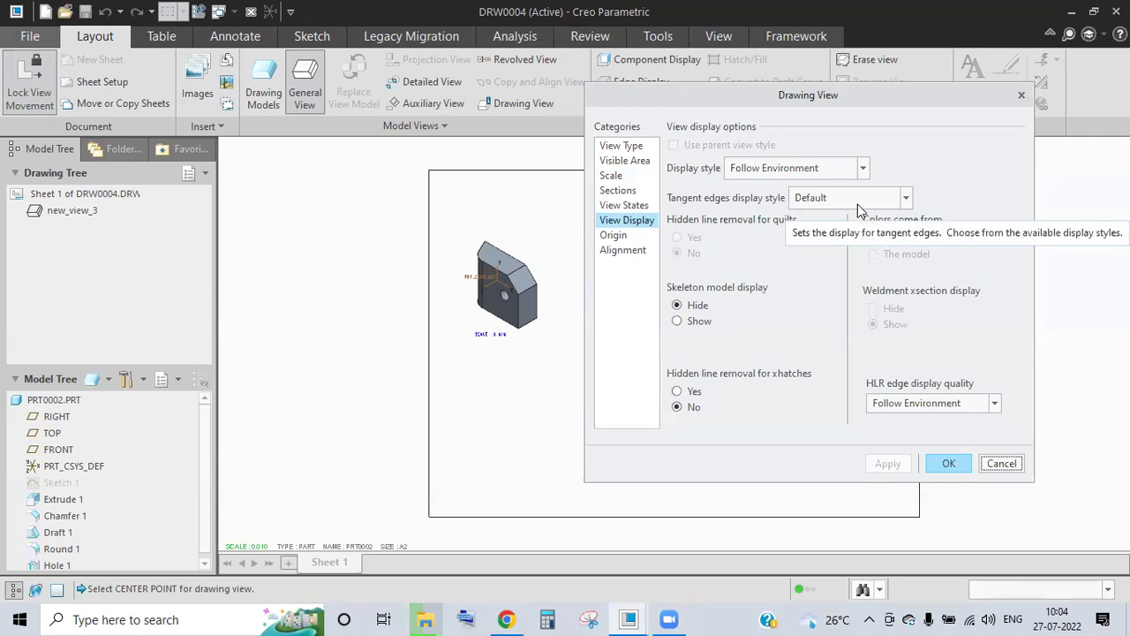
Examine the general view's alignment and origin options, and close the view settings.
left_click(623, 251)
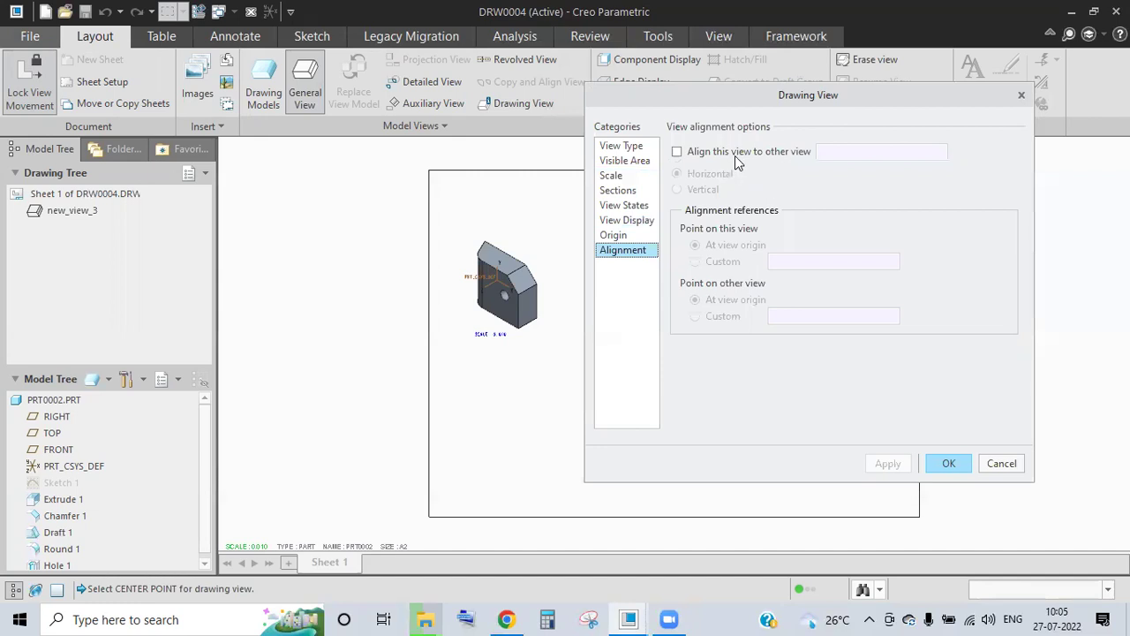
left_click(624, 236)
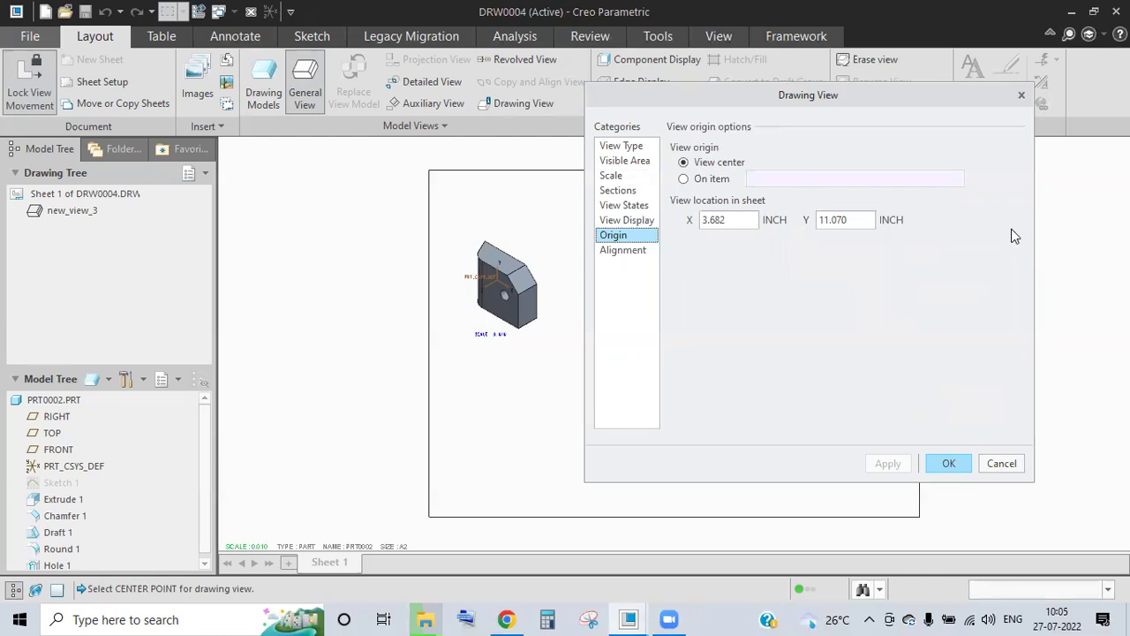
left_click(1001, 463)
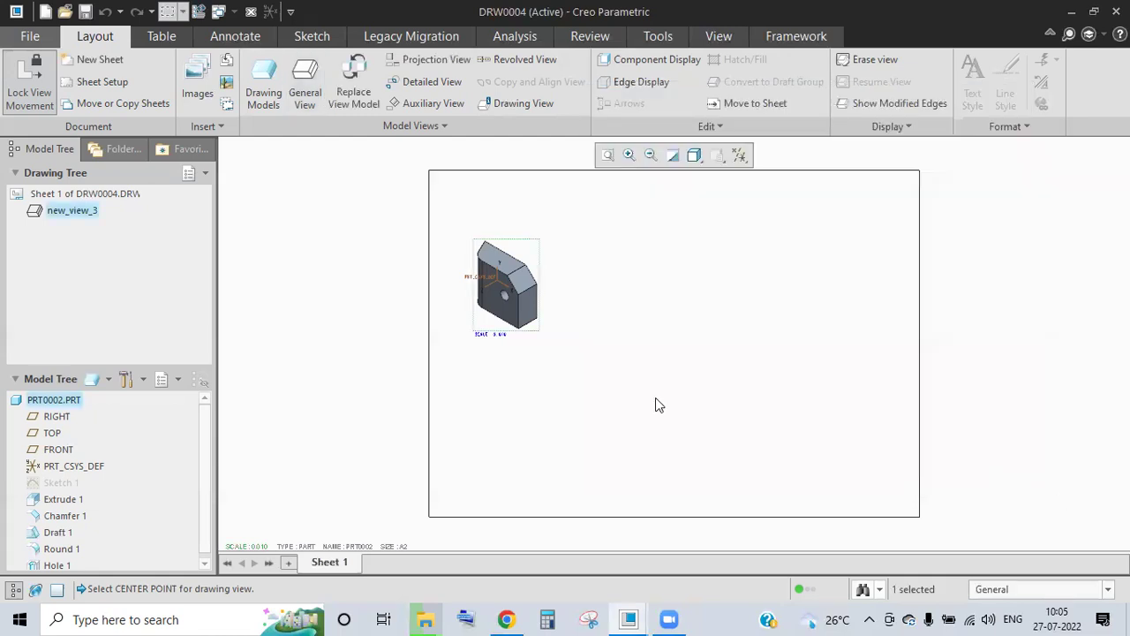
Delete the general view from the sheet and select Sheet 1 in the drawing tree.
left_click(535, 300)
key("Delete")
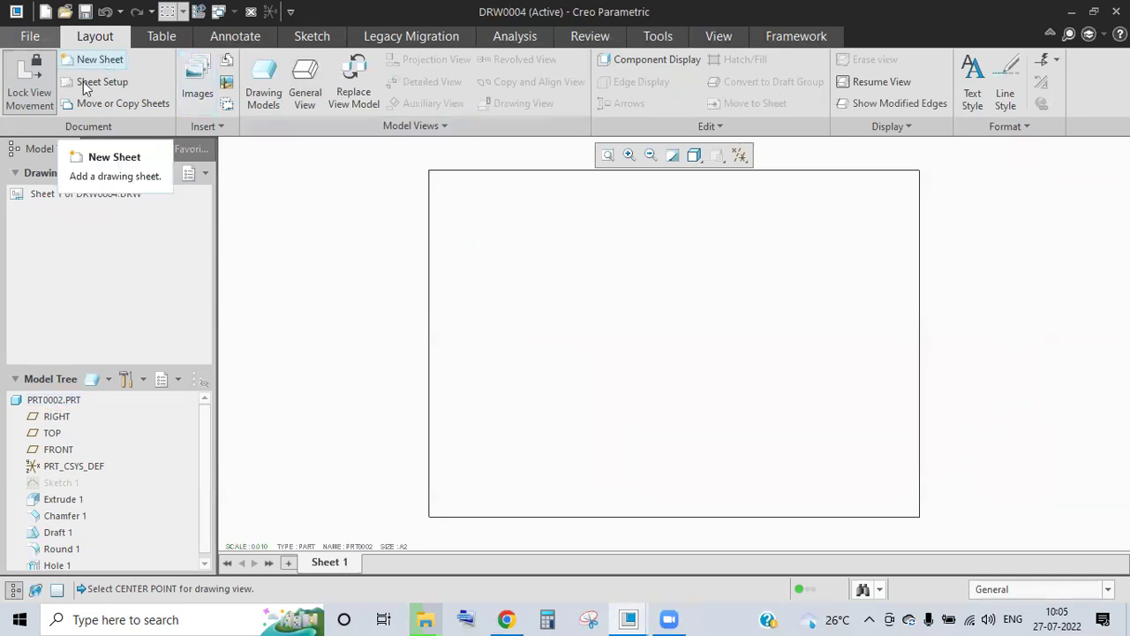
left_click(75, 196)
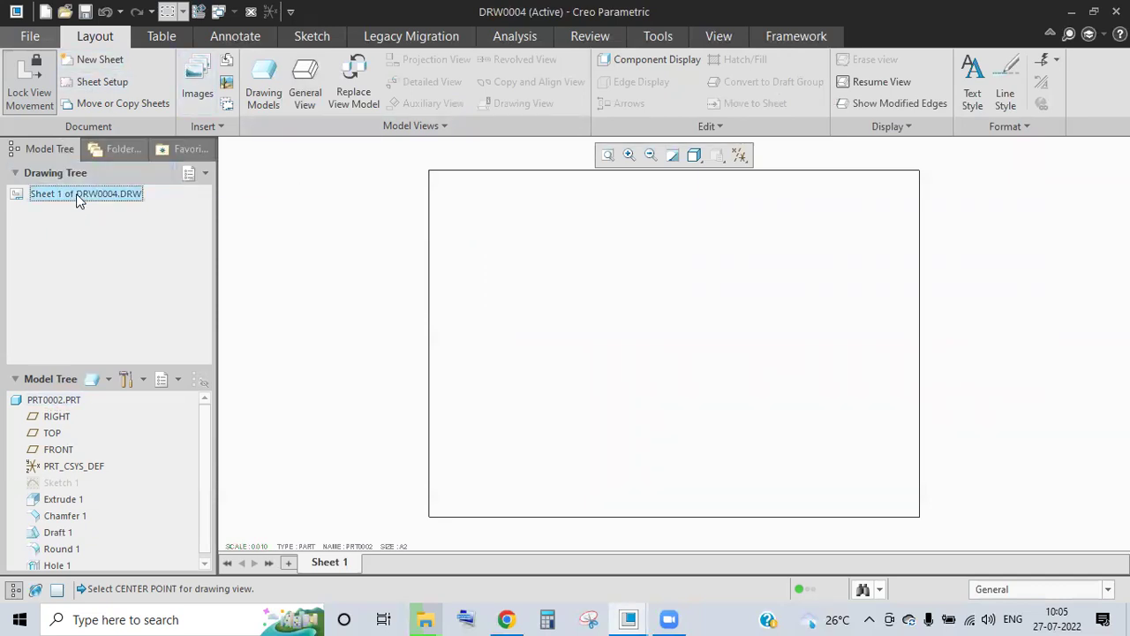
Review the size and format of Sheet 1 in the sheet setup and accept the settings.
right_click(76, 199)
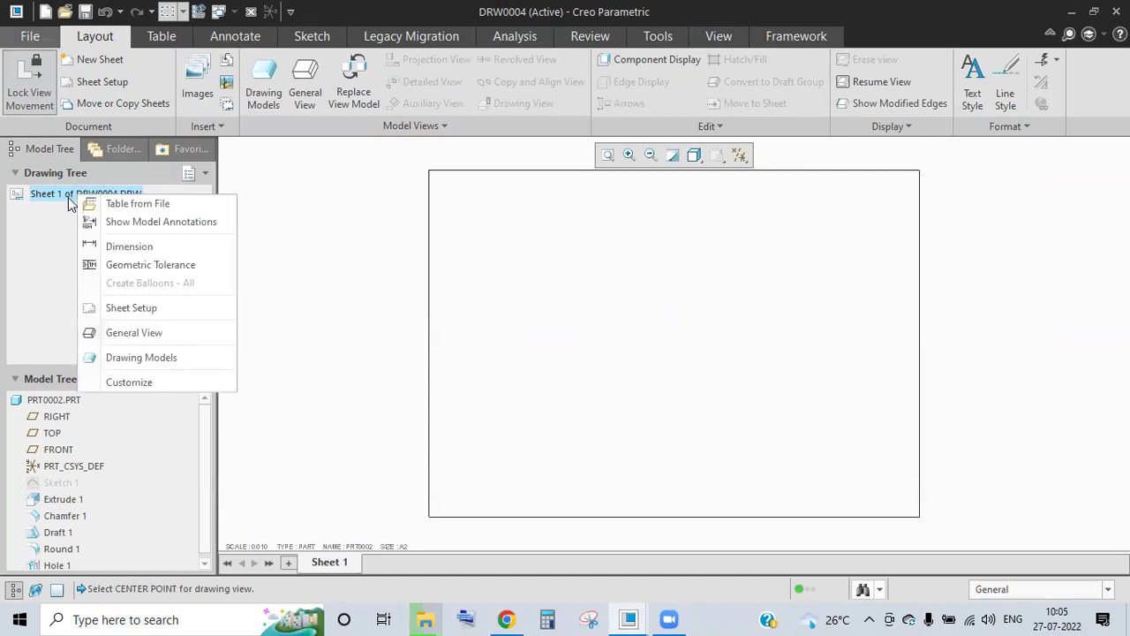
left_click(61, 202)
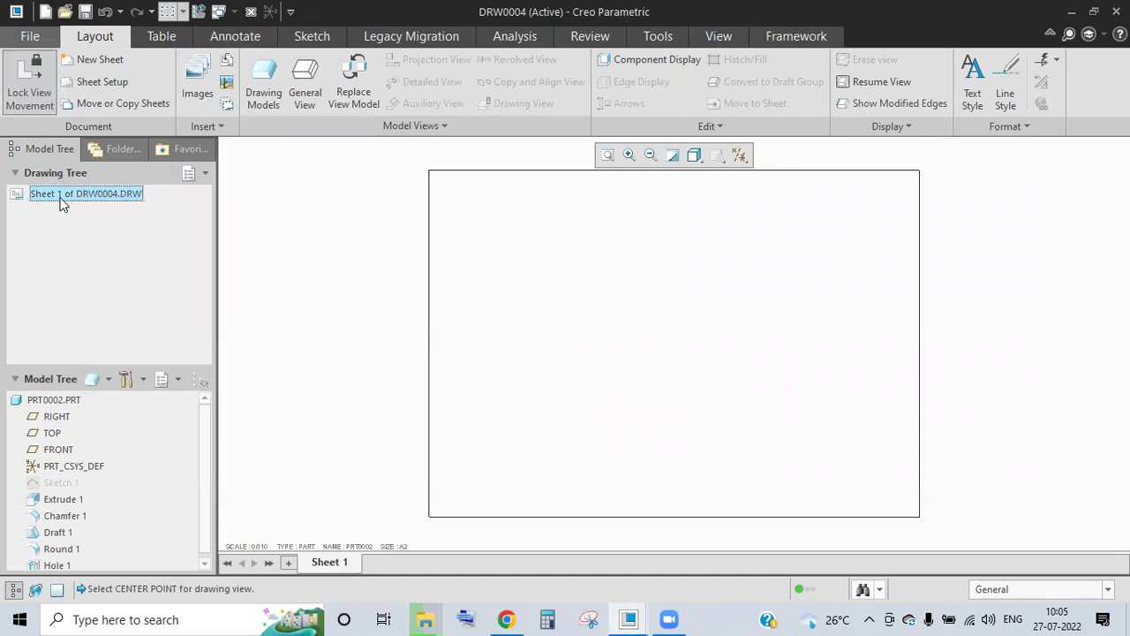
right_click(115, 201)
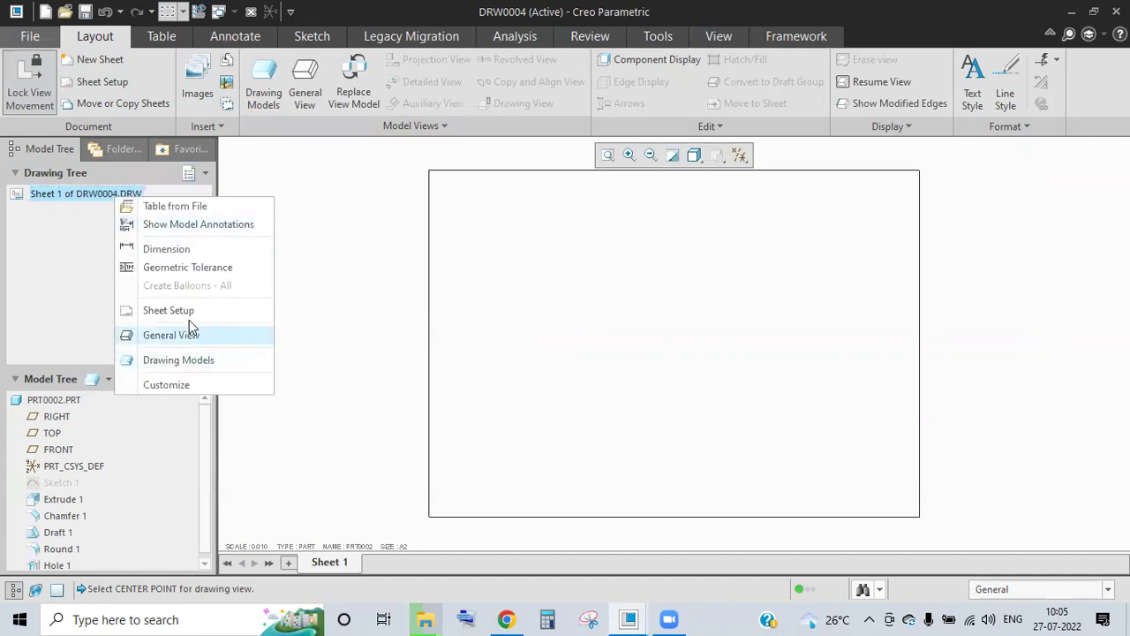
left_click(187, 318)
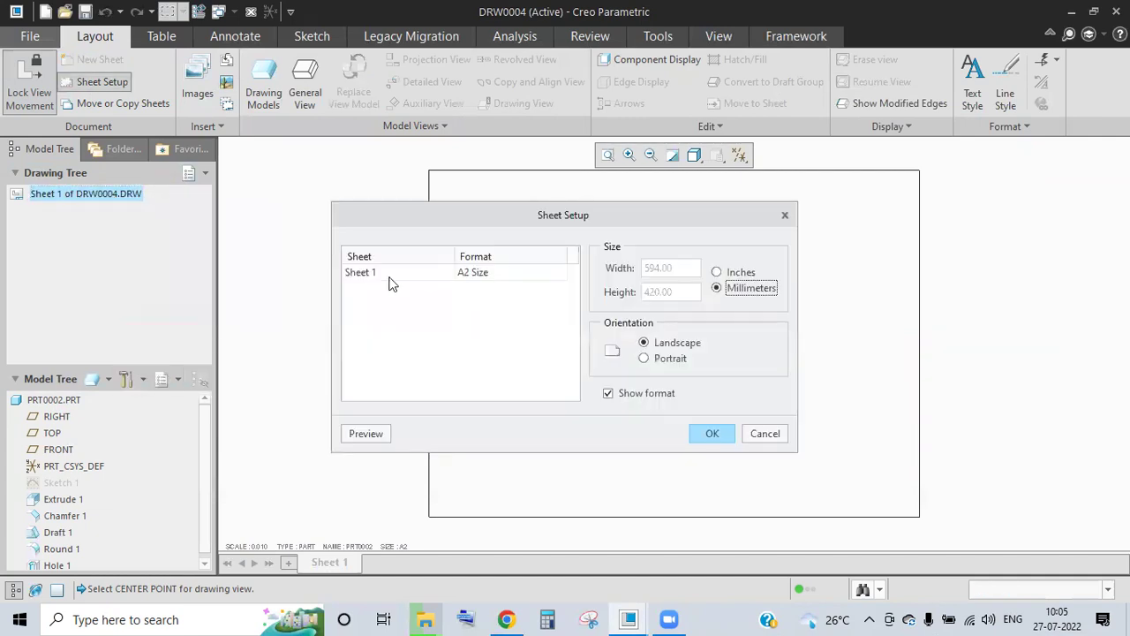
left_click(442, 275)
left_click(710, 433)
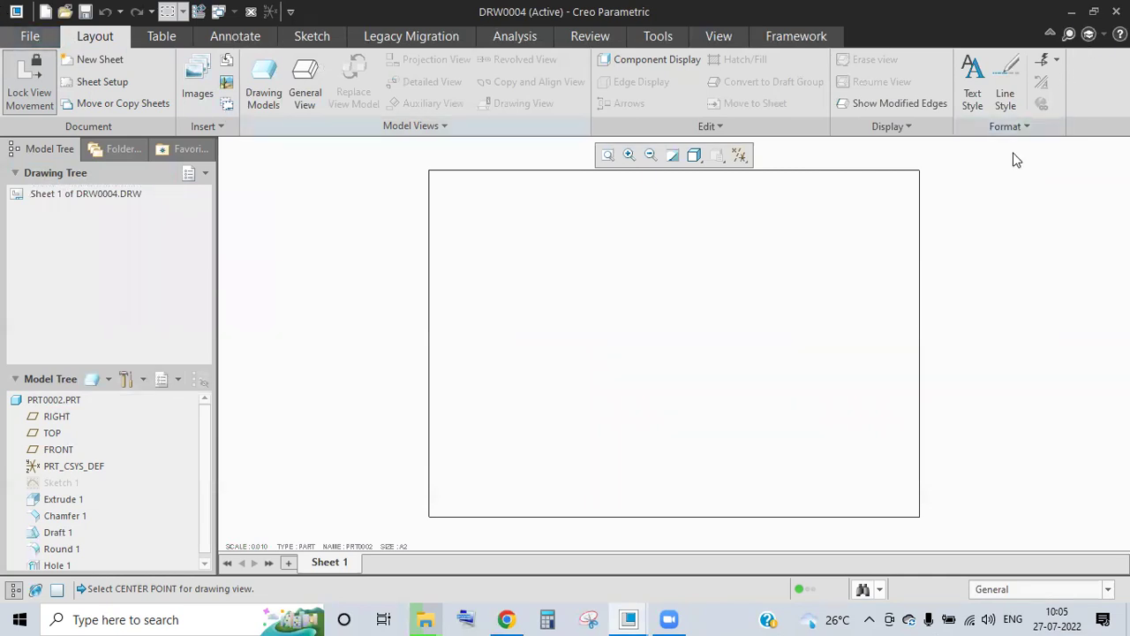
Check the tolerance setup in the drawing properties and open the drawing's detail options.
left_click(29, 35)
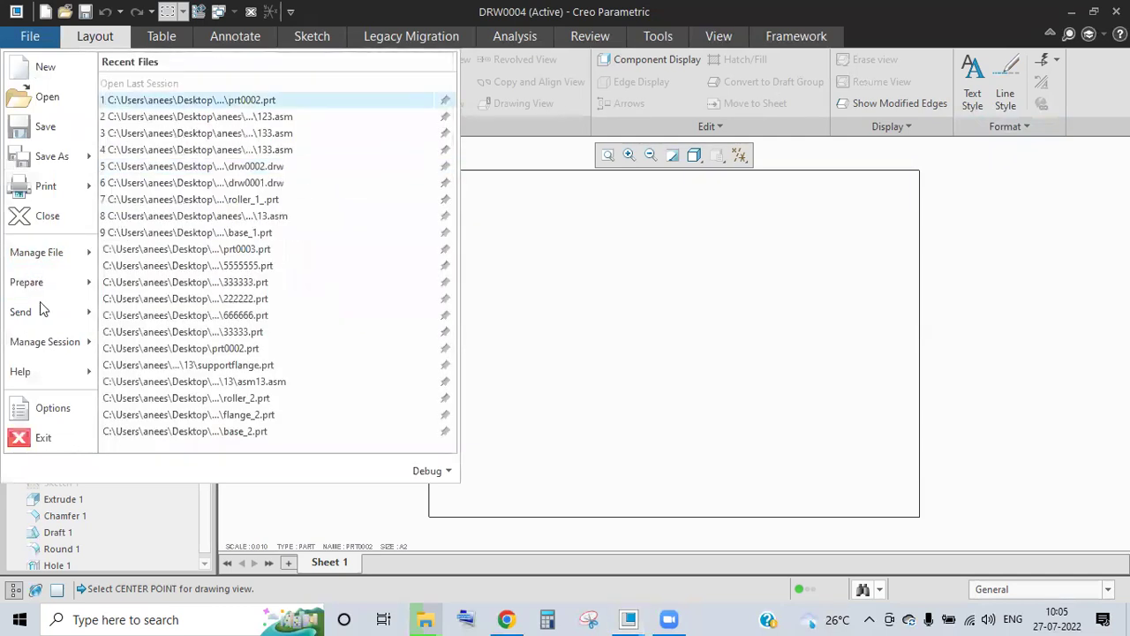
mouse_move(64, 278)
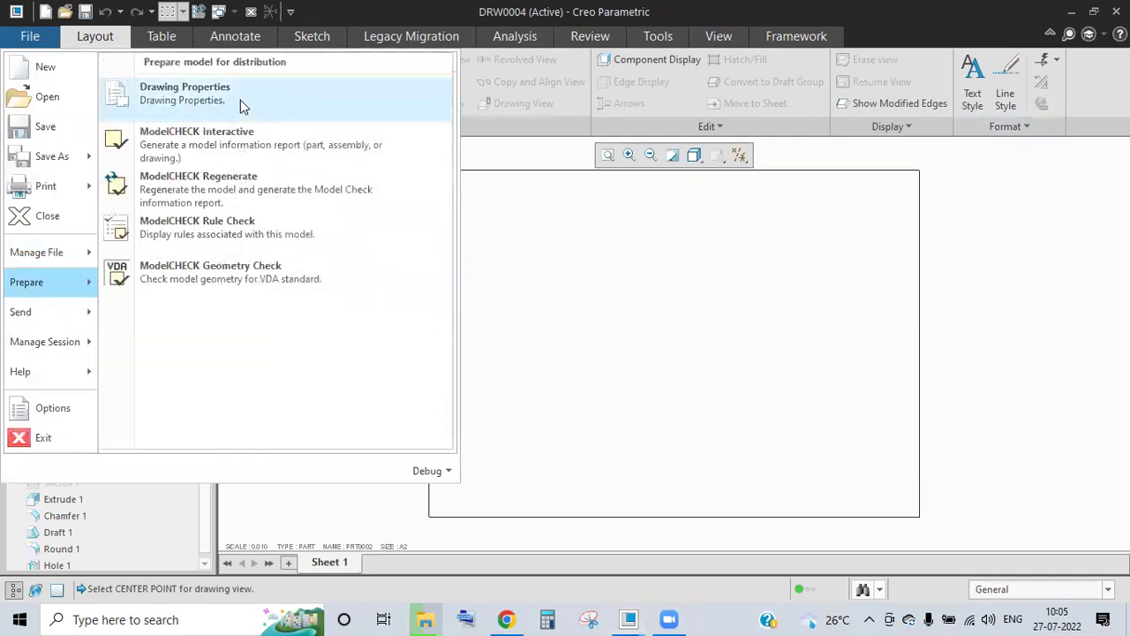
left_click(240, 100)
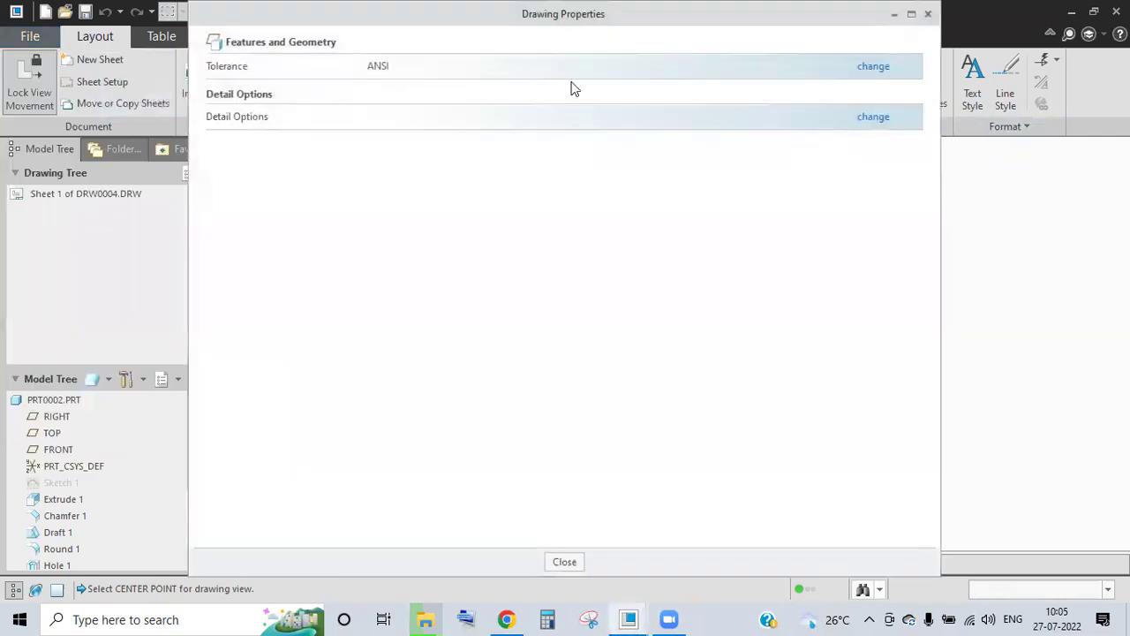
left_click(874, 69)
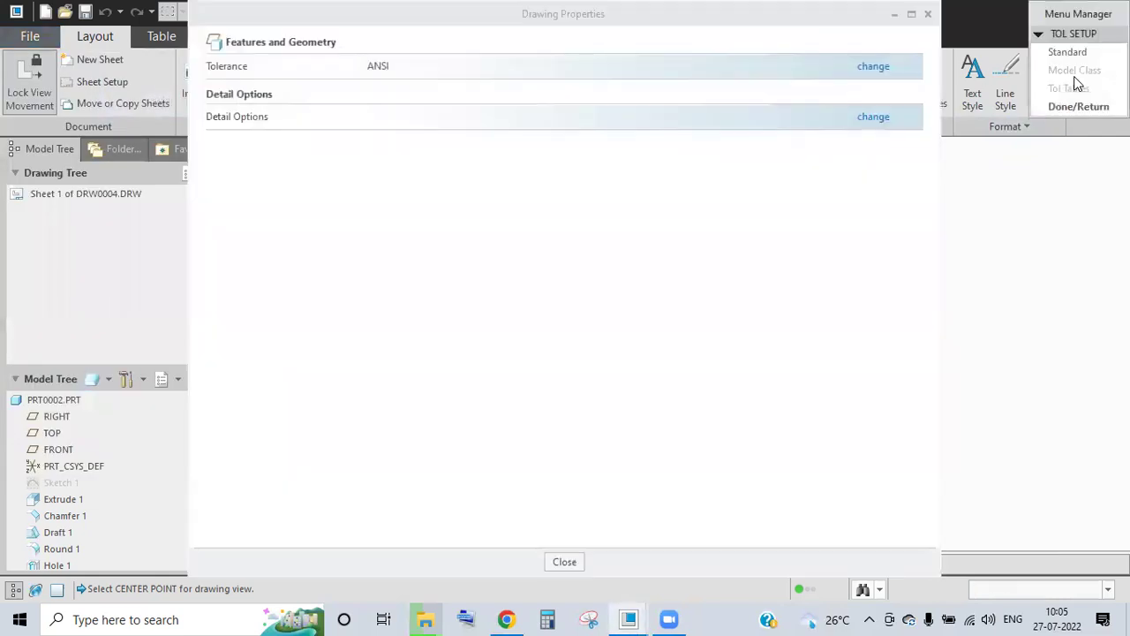
left_click(1079, 107)
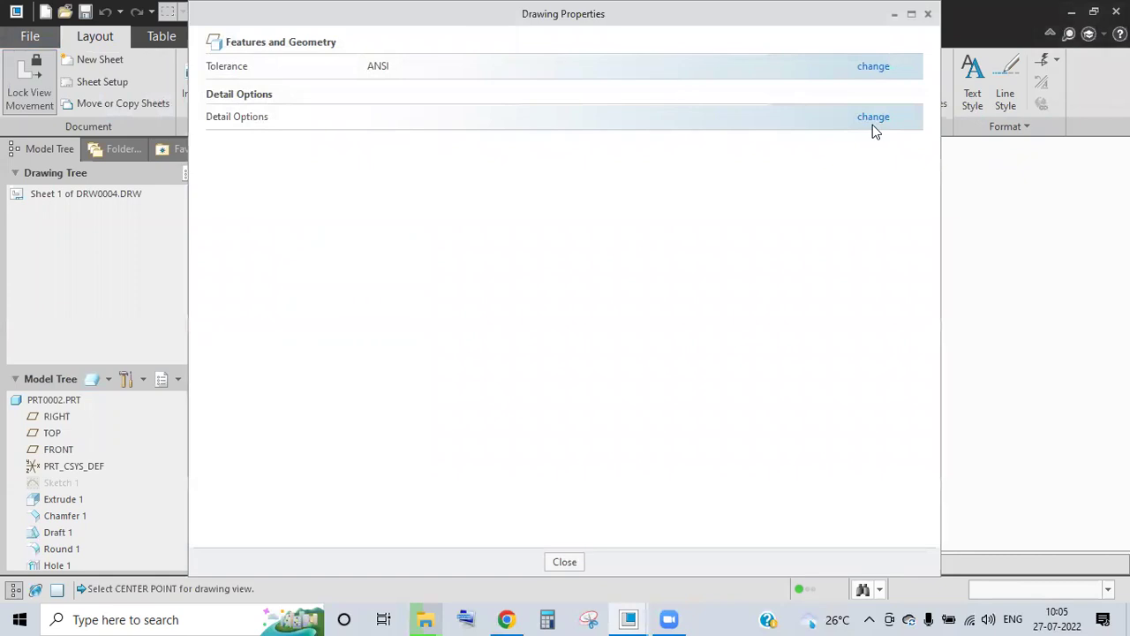
left_click(872, 116)
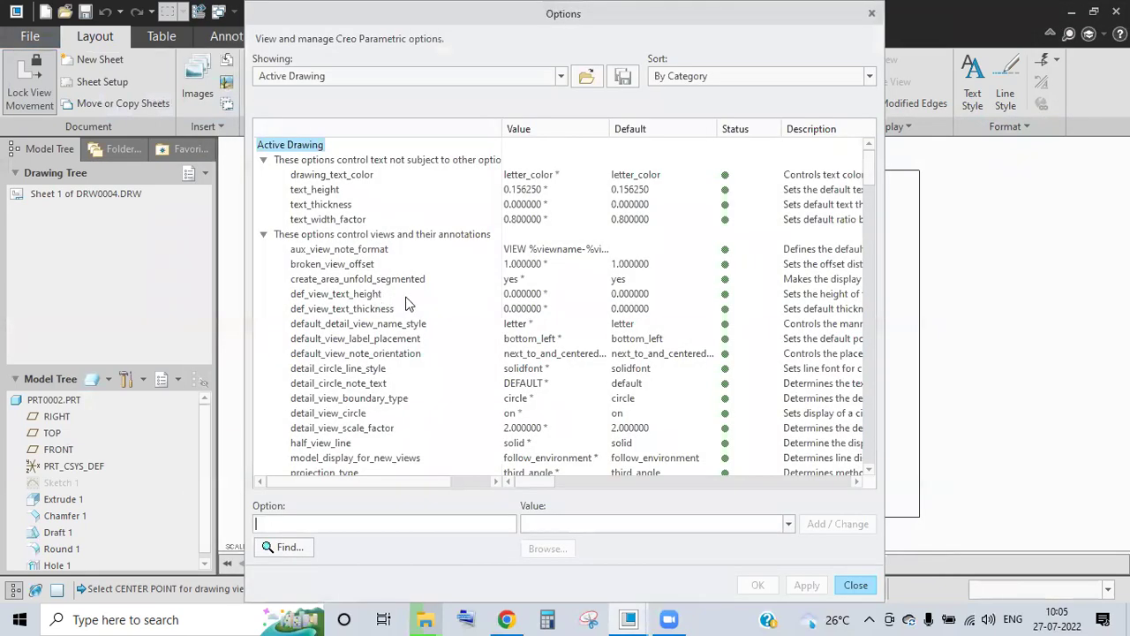
Sort the active drawing's detail options as set, and switch the order to alphabetical.
left_click(560, 77)
left_click(806, 77)
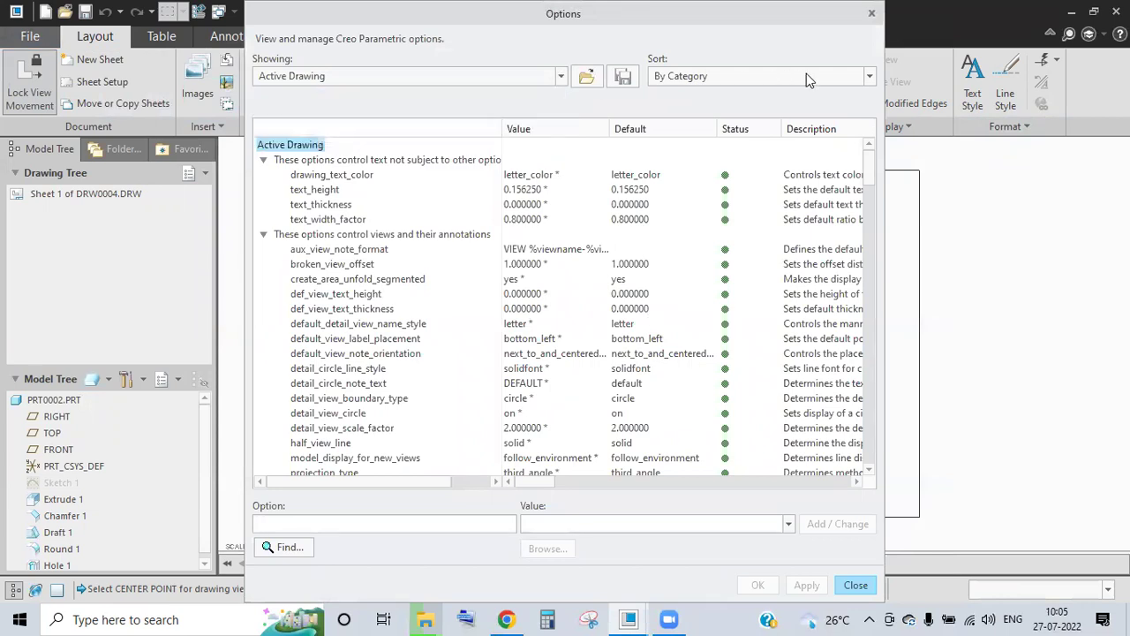
left_click(870, 76)
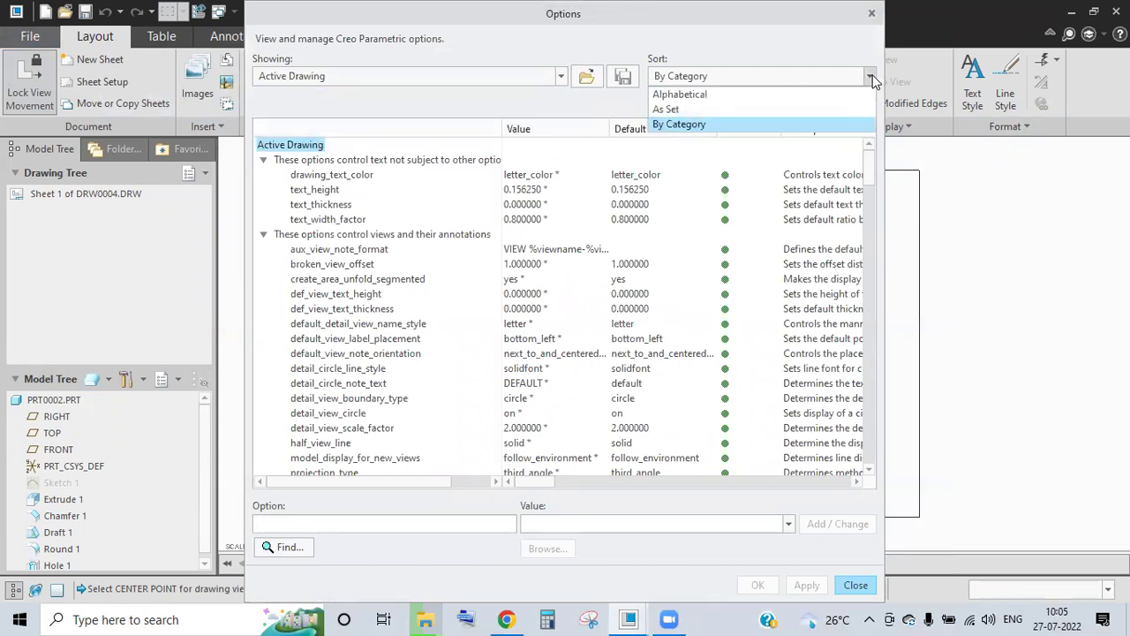
left_click(723, 109)
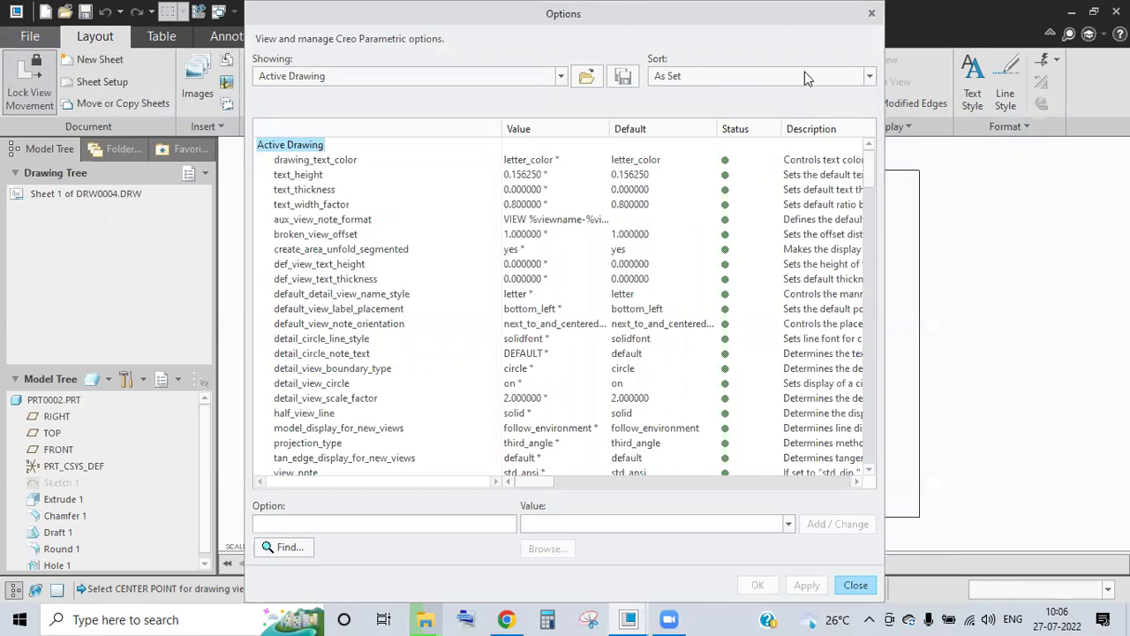
left_click(737, 78)
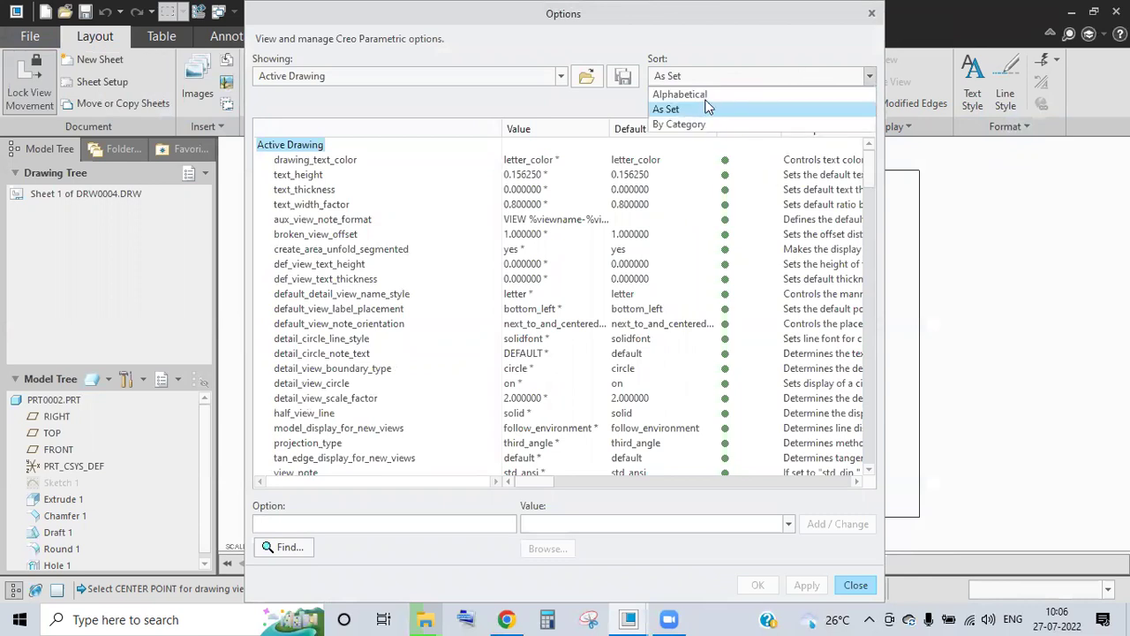
left_click(706, 93)
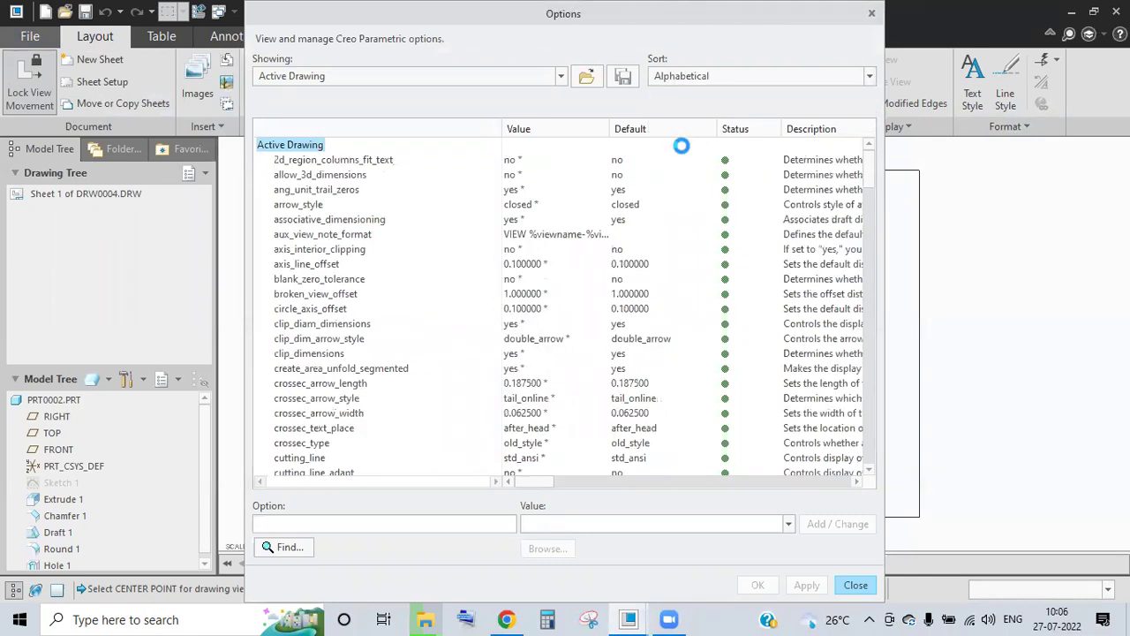
key("ctrl+f")
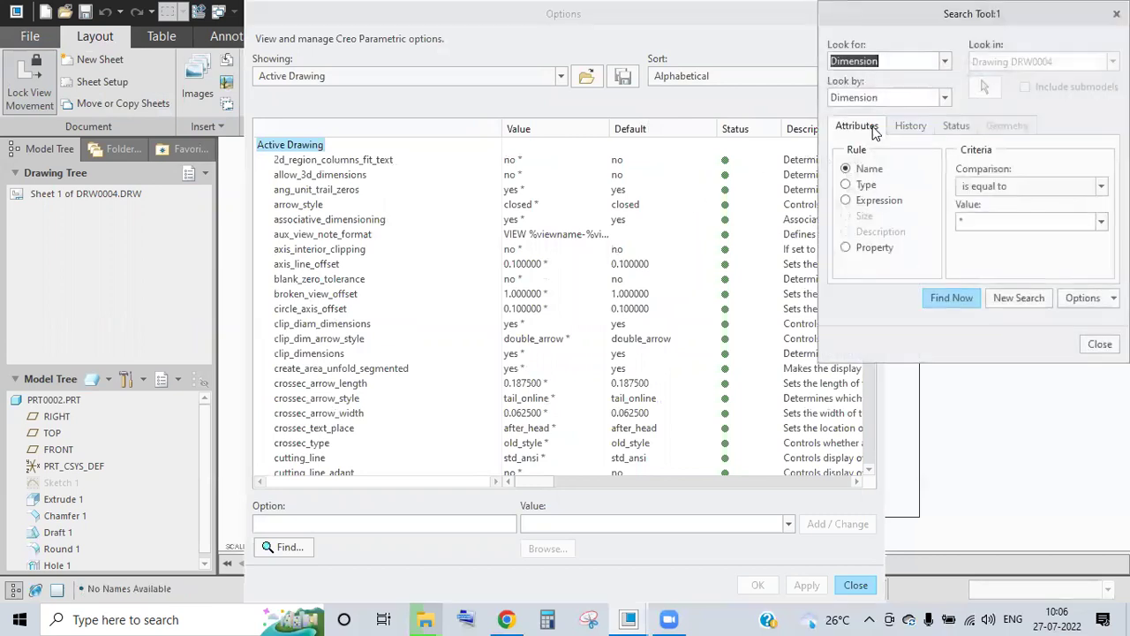
left_click_drag(1012, 18, 786, 68)
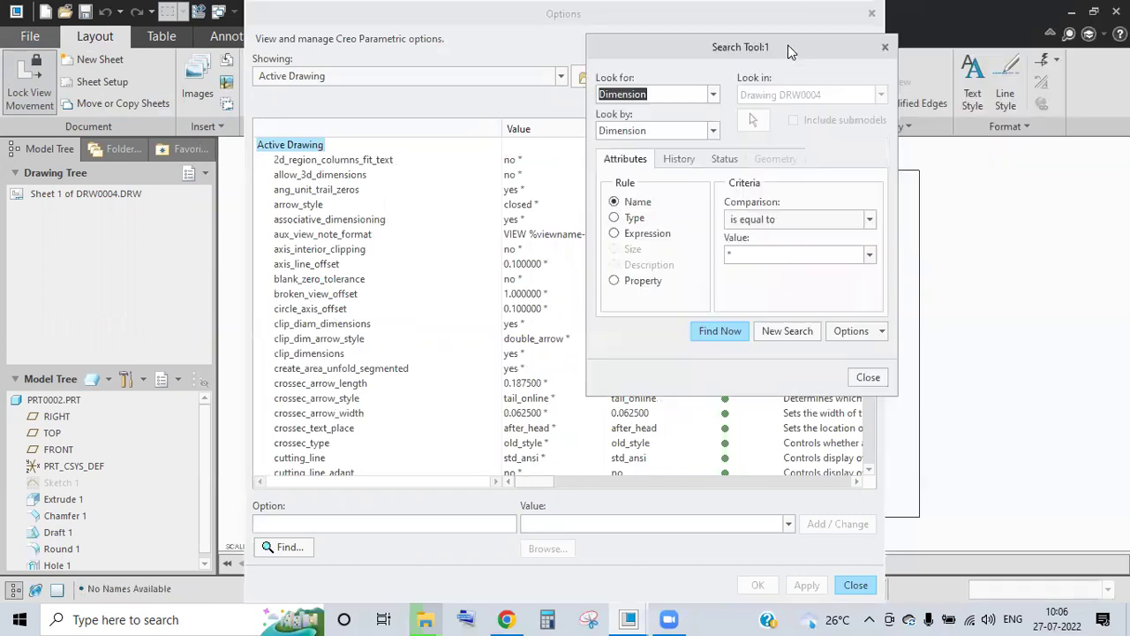
key("Tab")
key("alt+Down")
key("Escape")
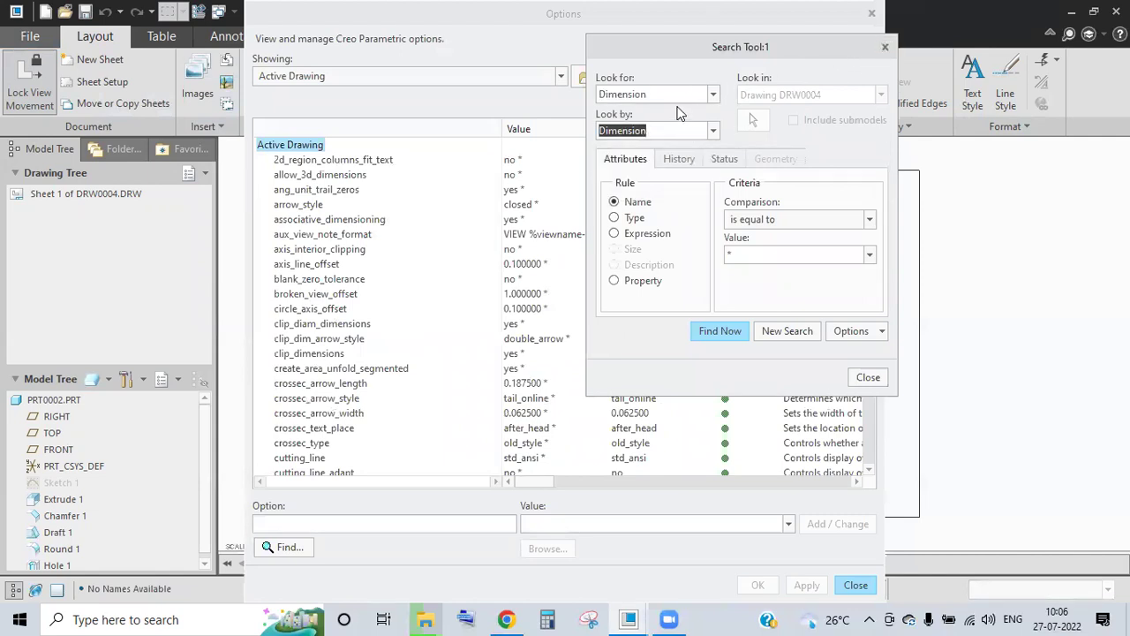
left_click(619, 93)
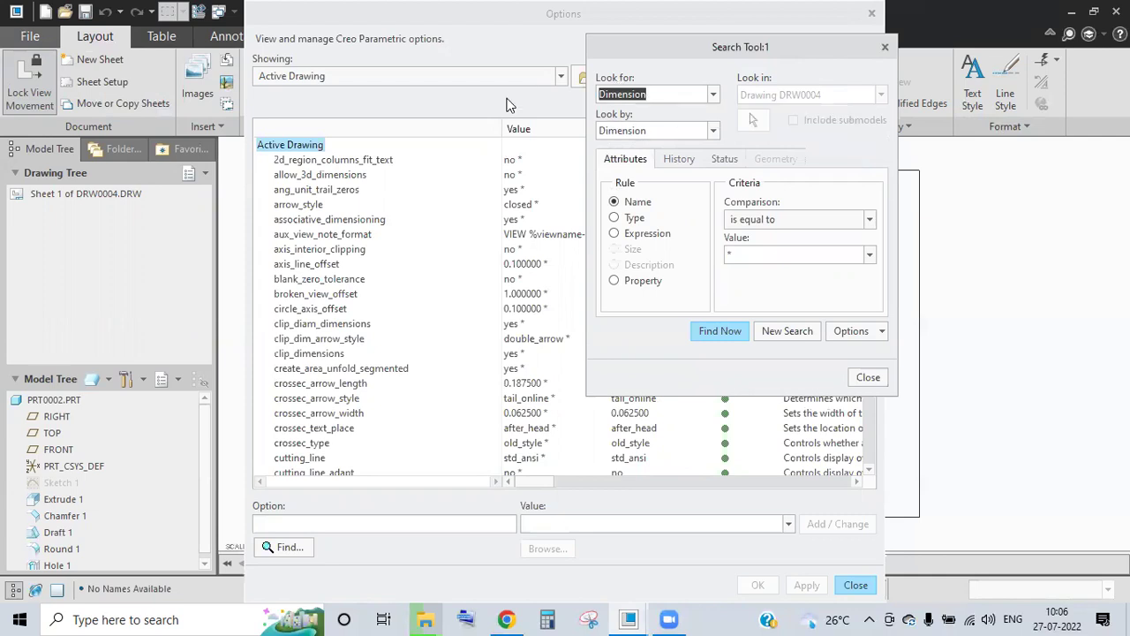
type("u")
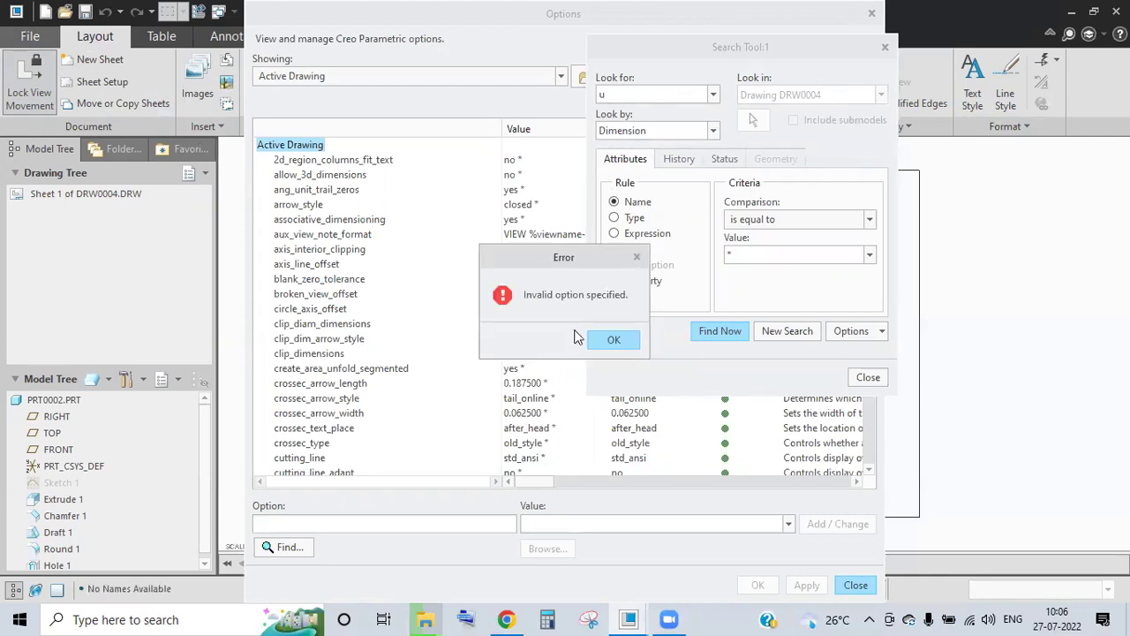
left_click(614, 338)
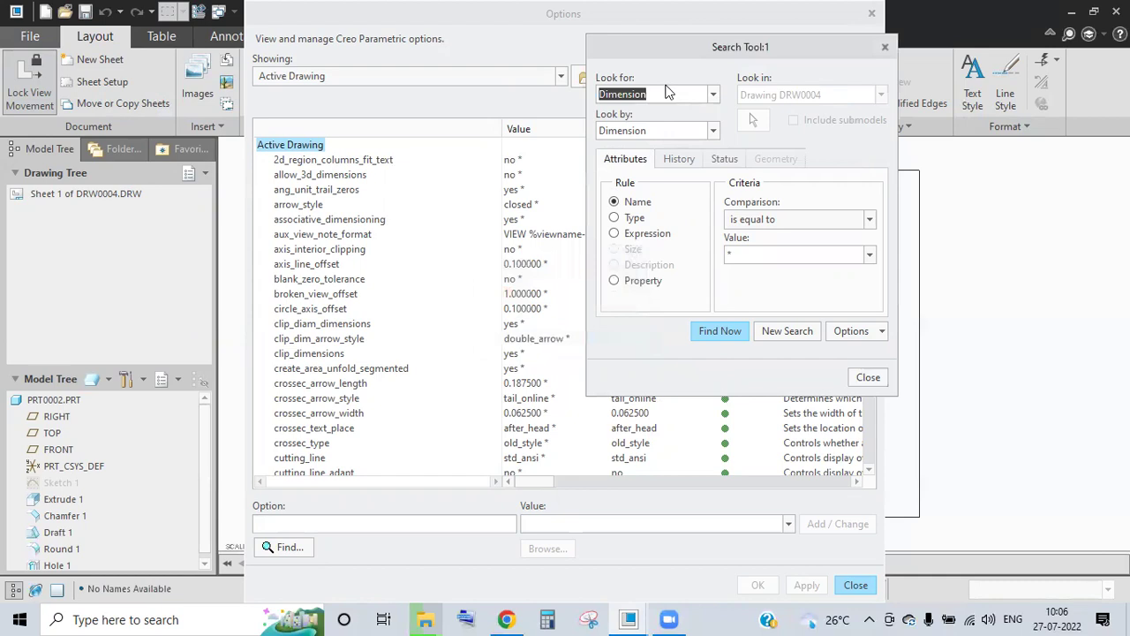
type("u")
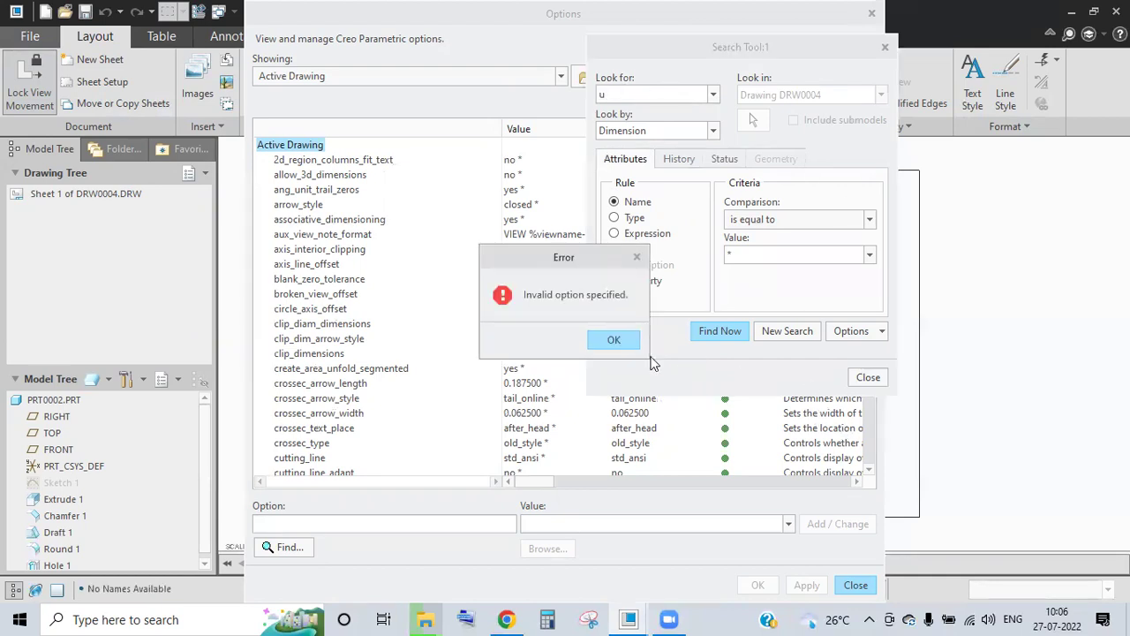
left_click(613, 340)
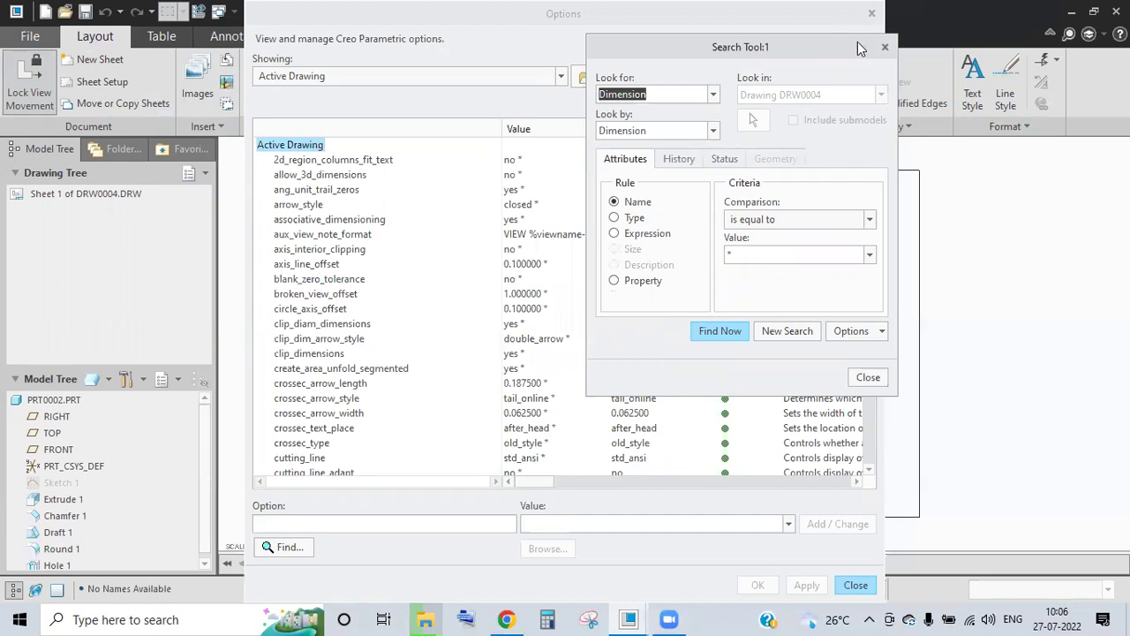
left_click(885, 48)
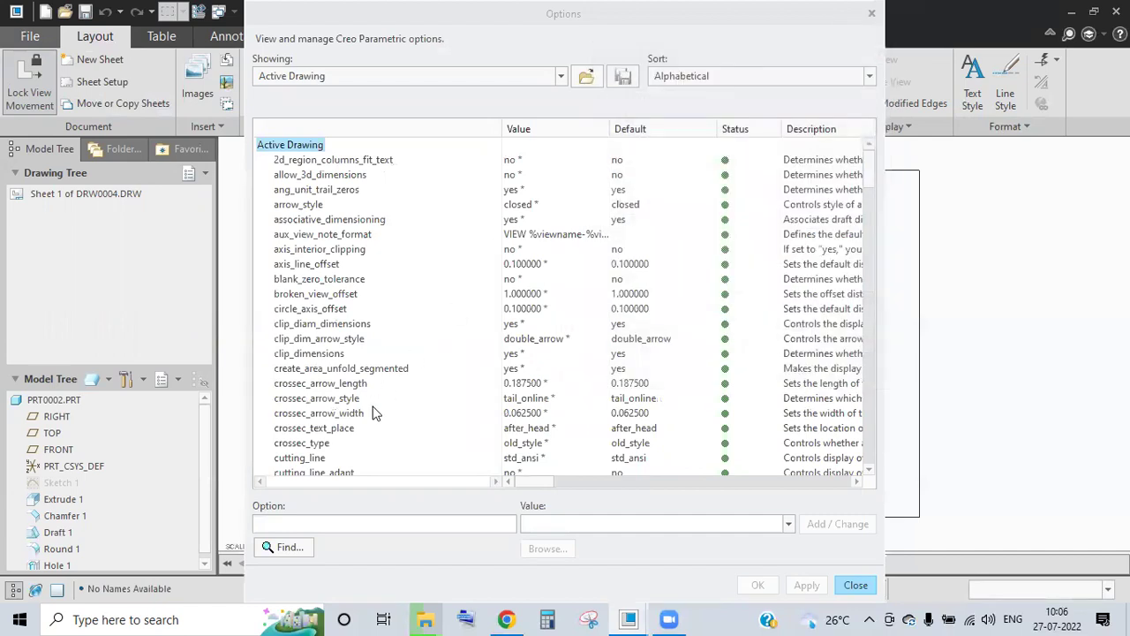
Look through the detail options and find the matching options with the keyword "units" in all categories.
scroll(449, 368, "down", 4)
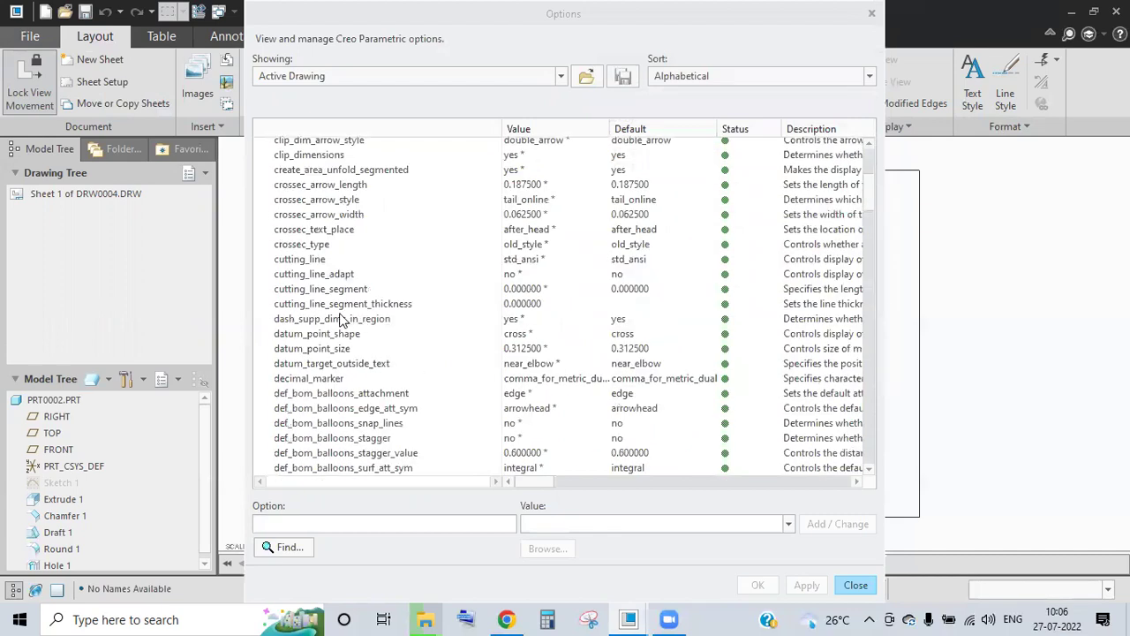
scroll(343, 320, "up", 3)
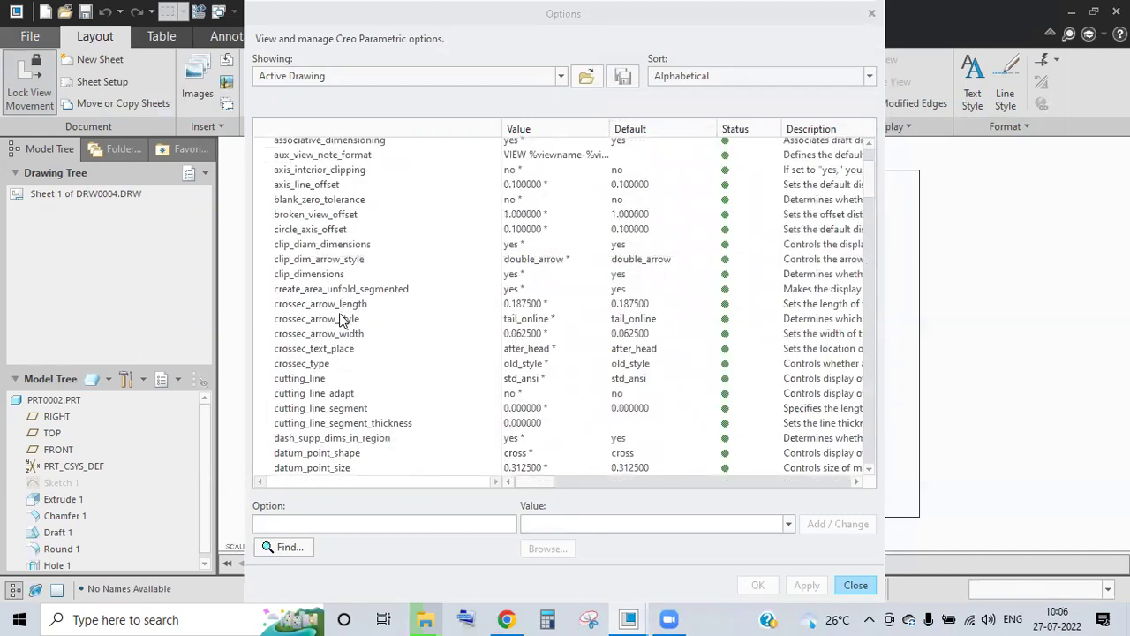
scroll(343, 320, "up", 2)
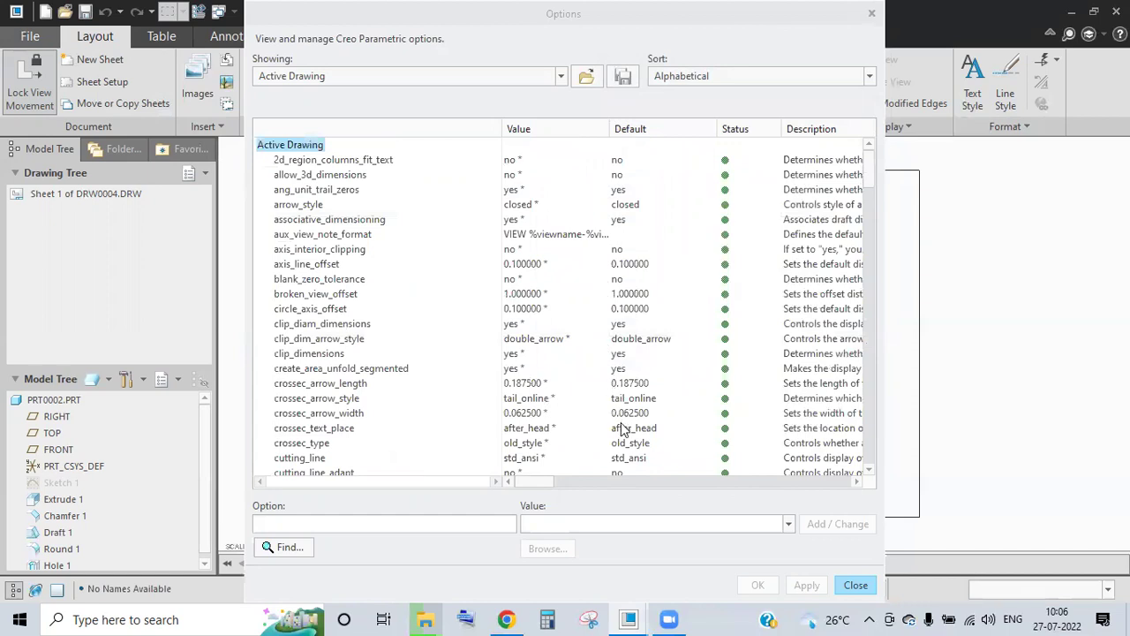
scroll(623, 427, "down", 2)
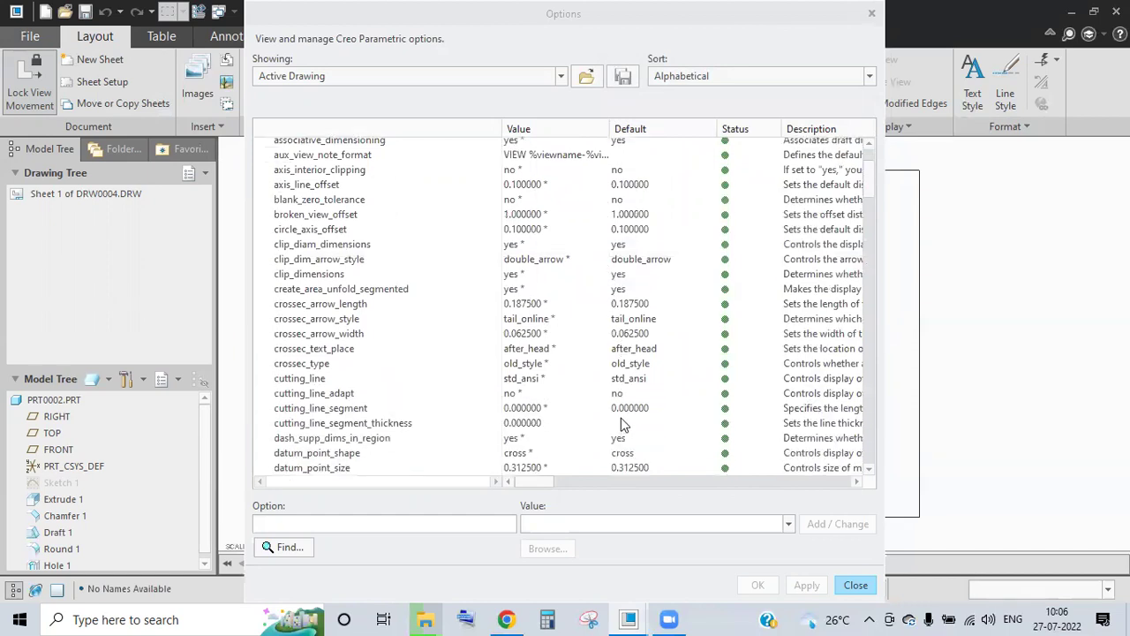
left_click(298, 543)
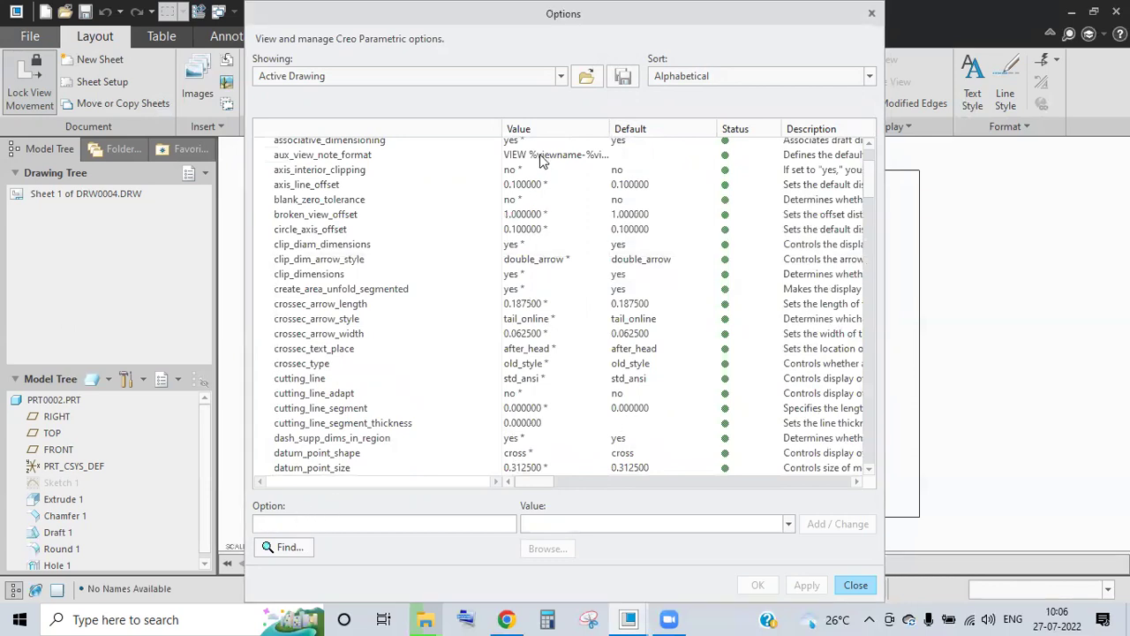
type("u")
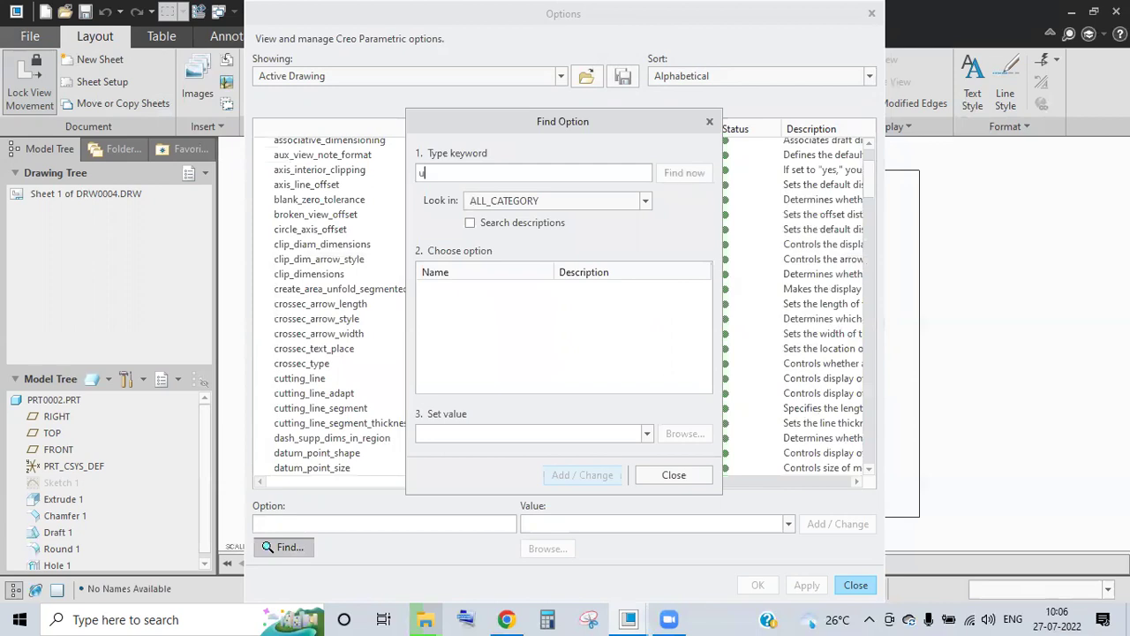
type("nits")
left_click(708, 175)
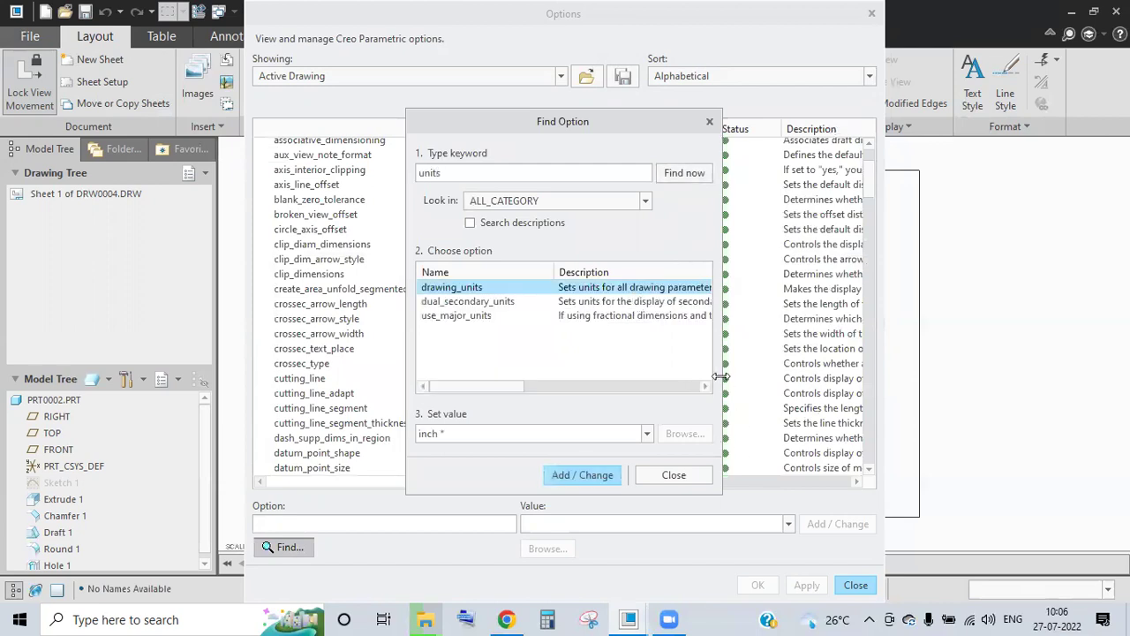
Set the drawing_units detail option to mm and close the detail options and the drawing properties.
left_click_drag(719, 371, 998, 358)
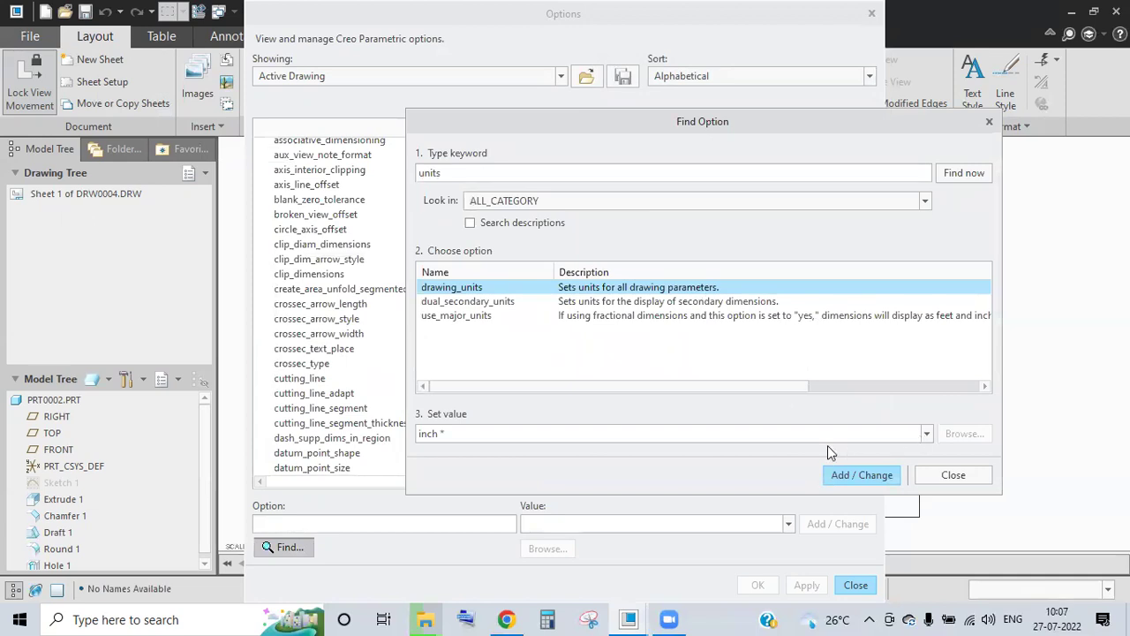
left_click(490, 434)
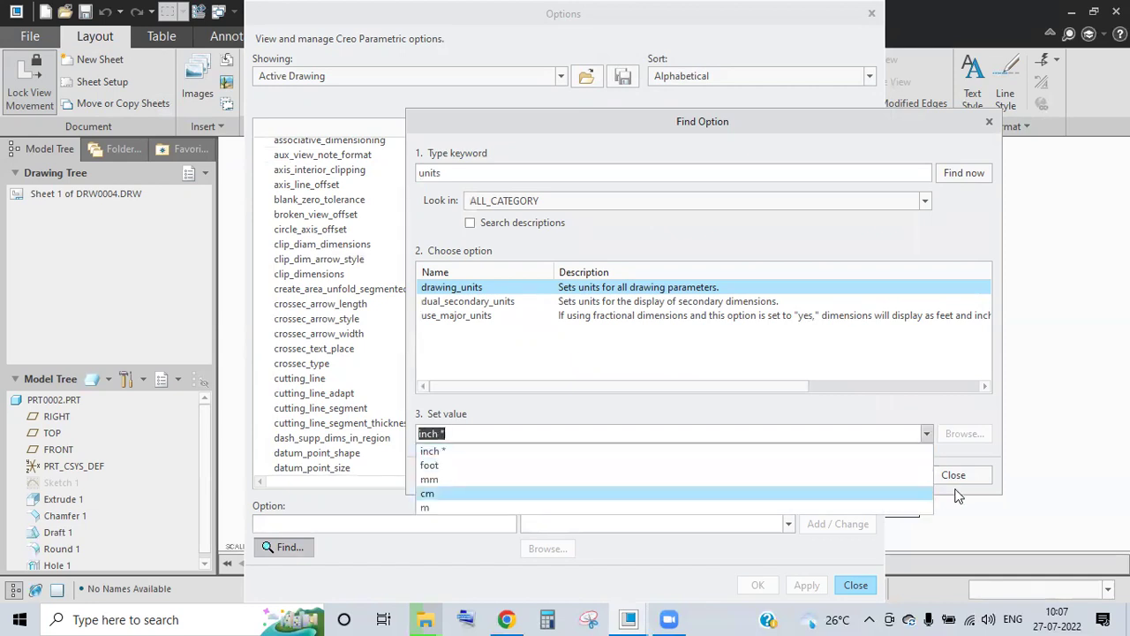
left_click(853, 479)
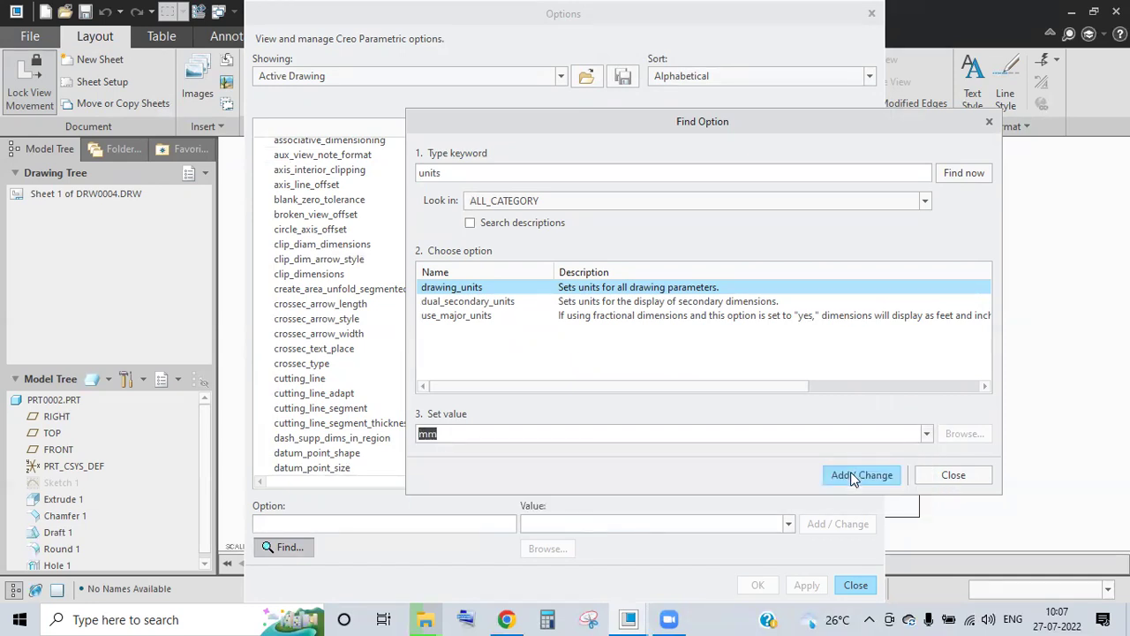
left_click(850, 475)
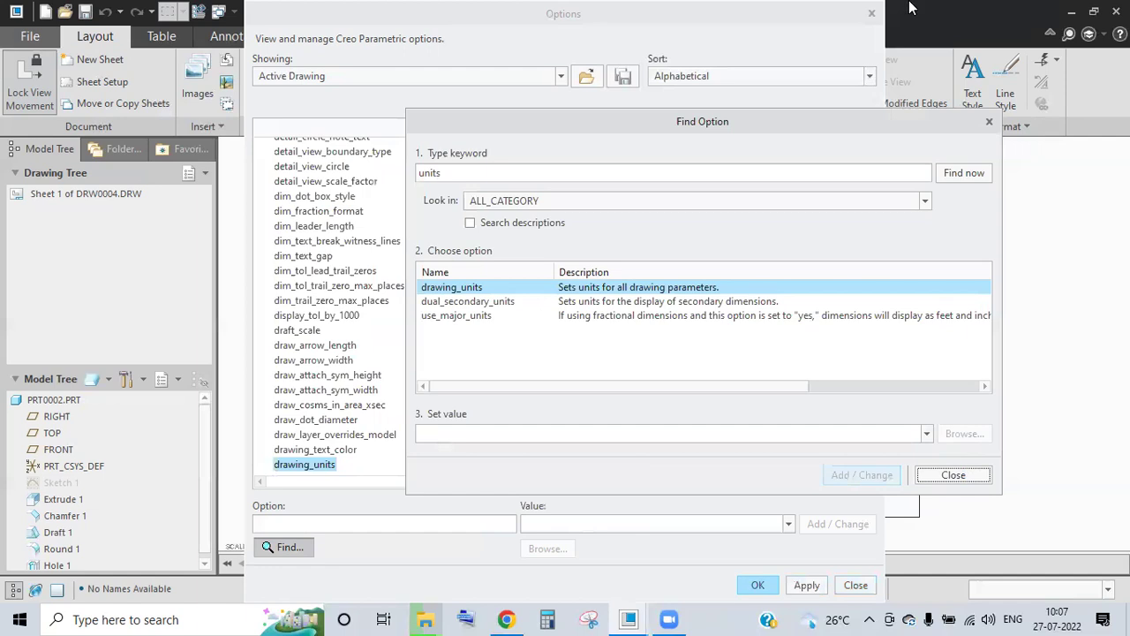
left_click(870, 14)
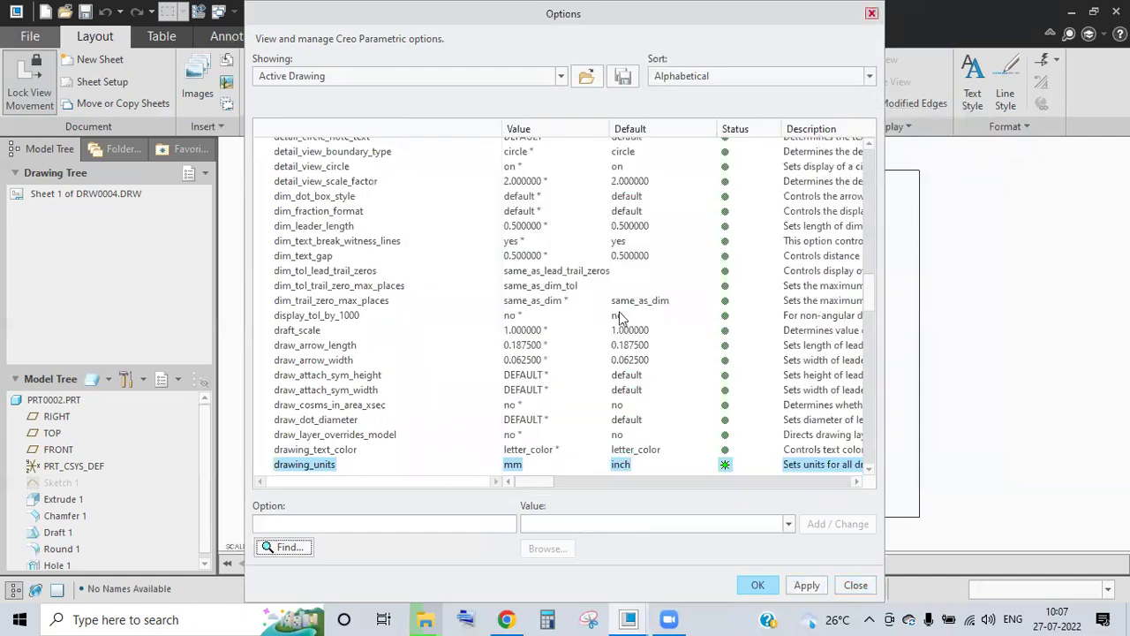
left_click(871, 14)
left_click(546, 372)
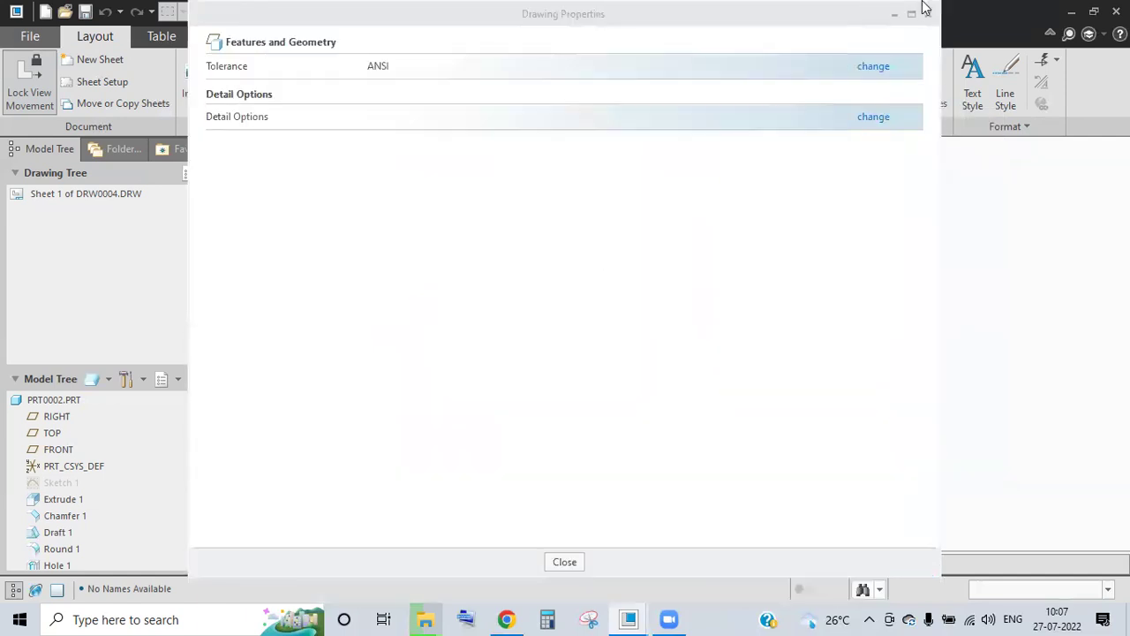
key("Escape")
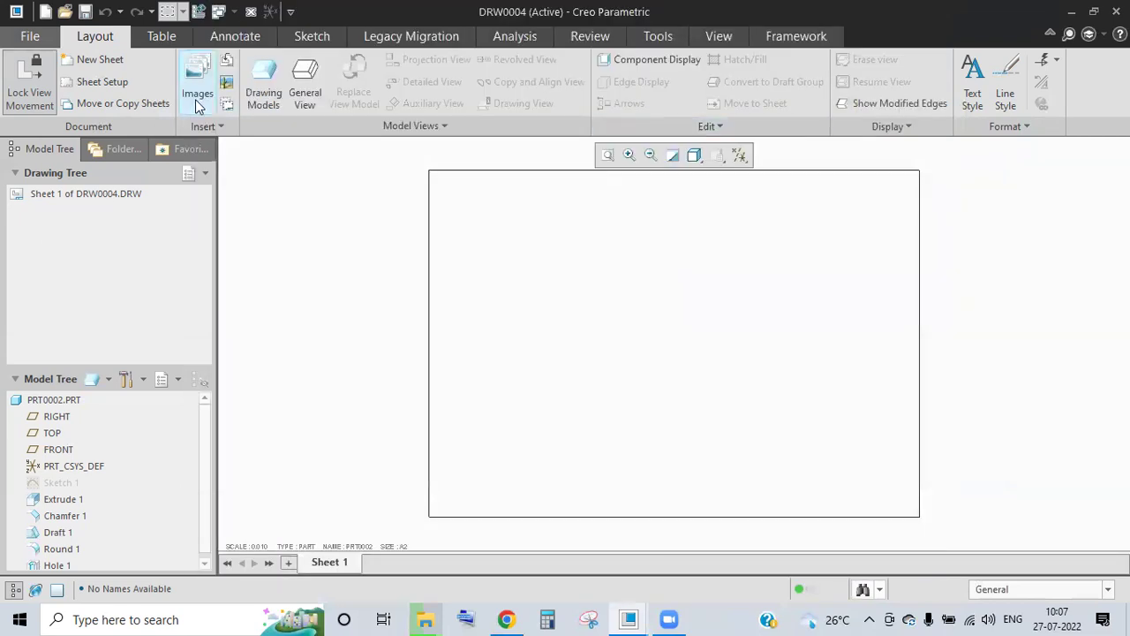
Insert a general view of PRT0002 on the empty drawing sheet.
left_click(304, 92)
key("Return")
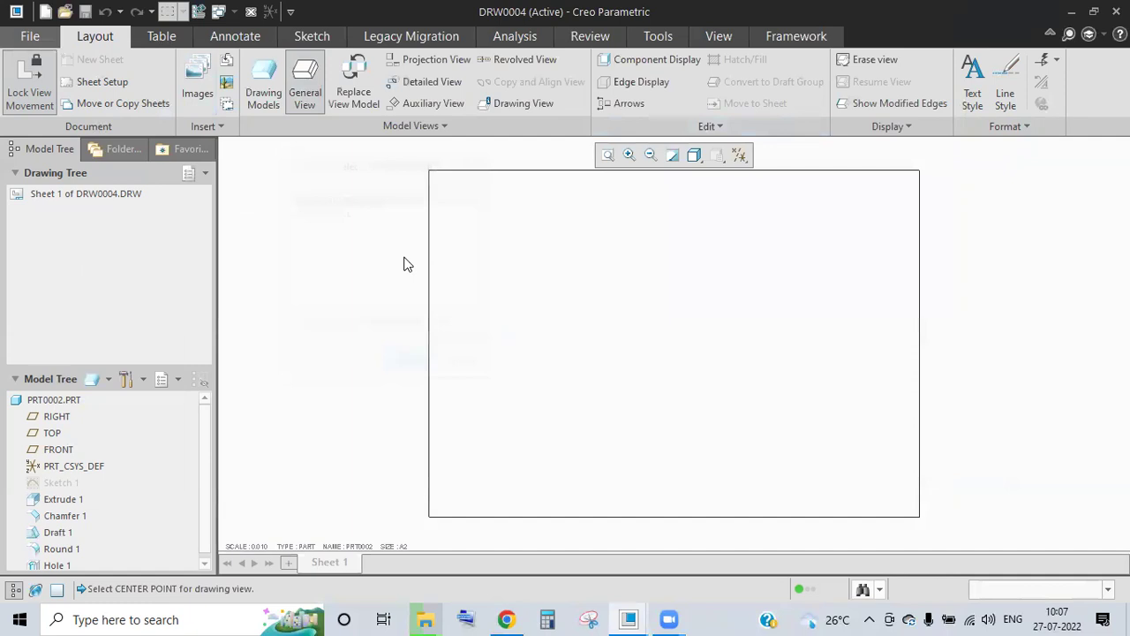
left_click(636, 378)
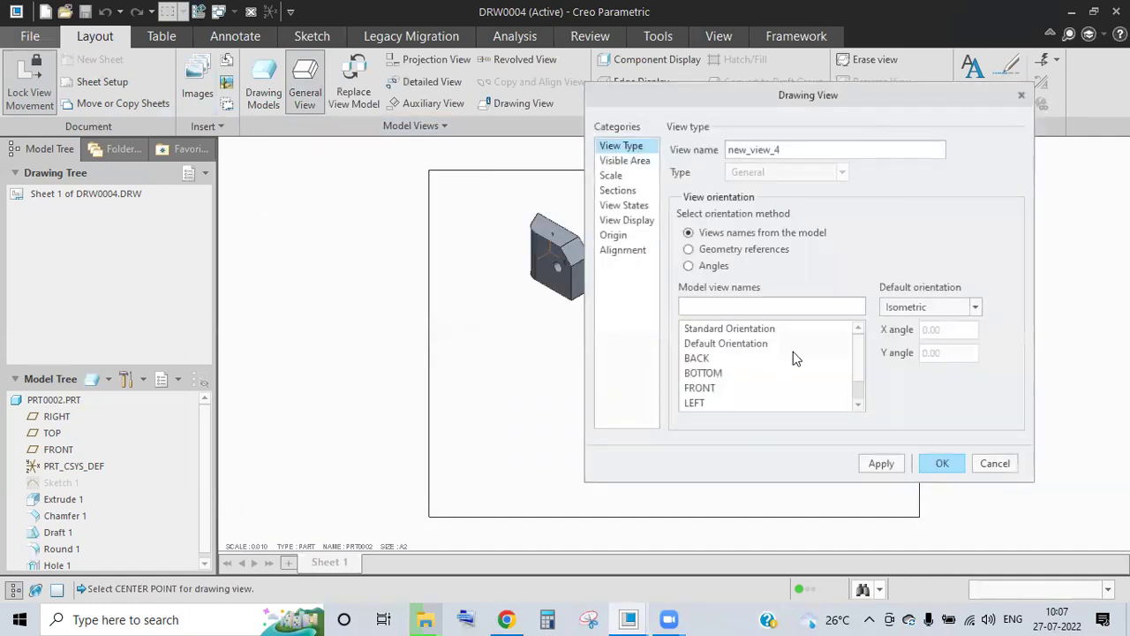
Give the new general view a custom scale of 1 and accept the view settings.
left_click(612, 176)
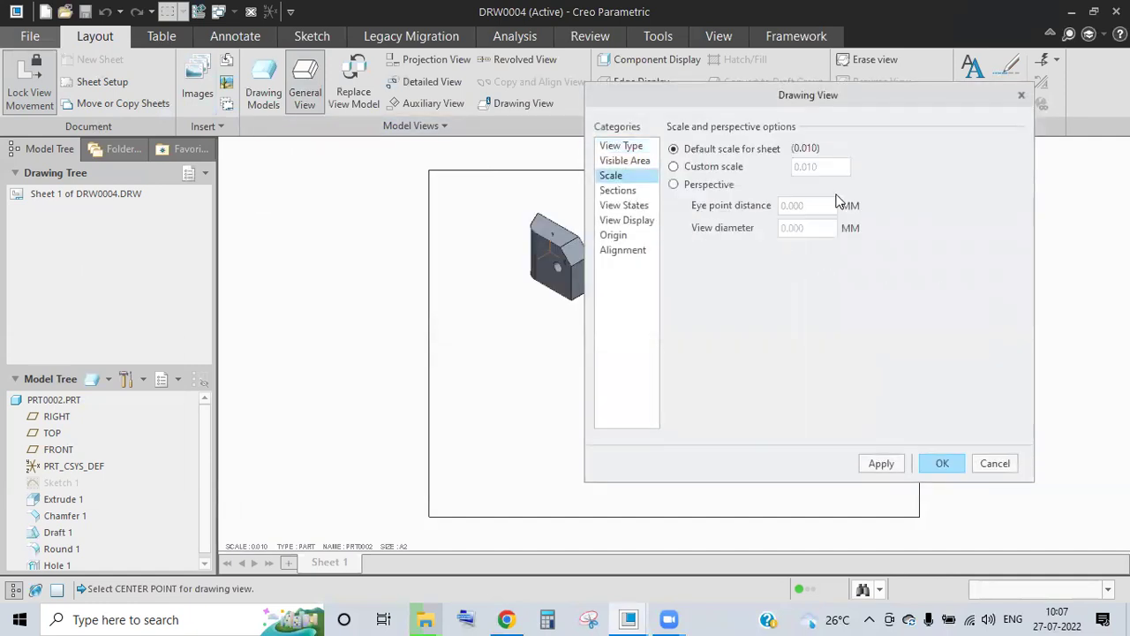
left_click(732, 166)
type("0")
key("BackSpace")
type("1")
key("Return")
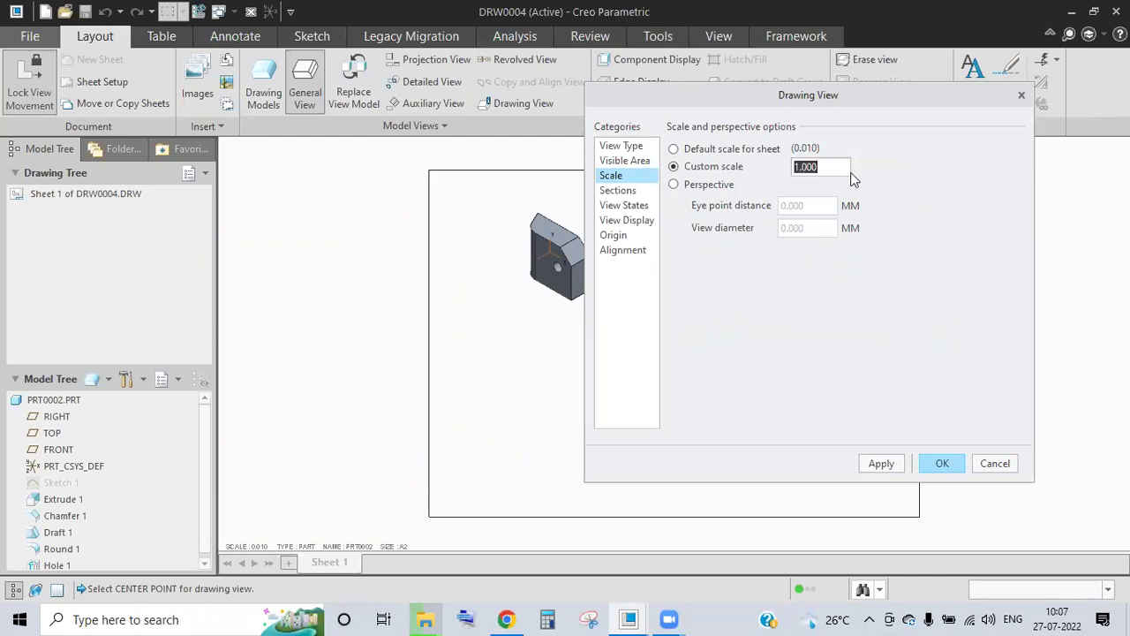
left_click(942, 472)
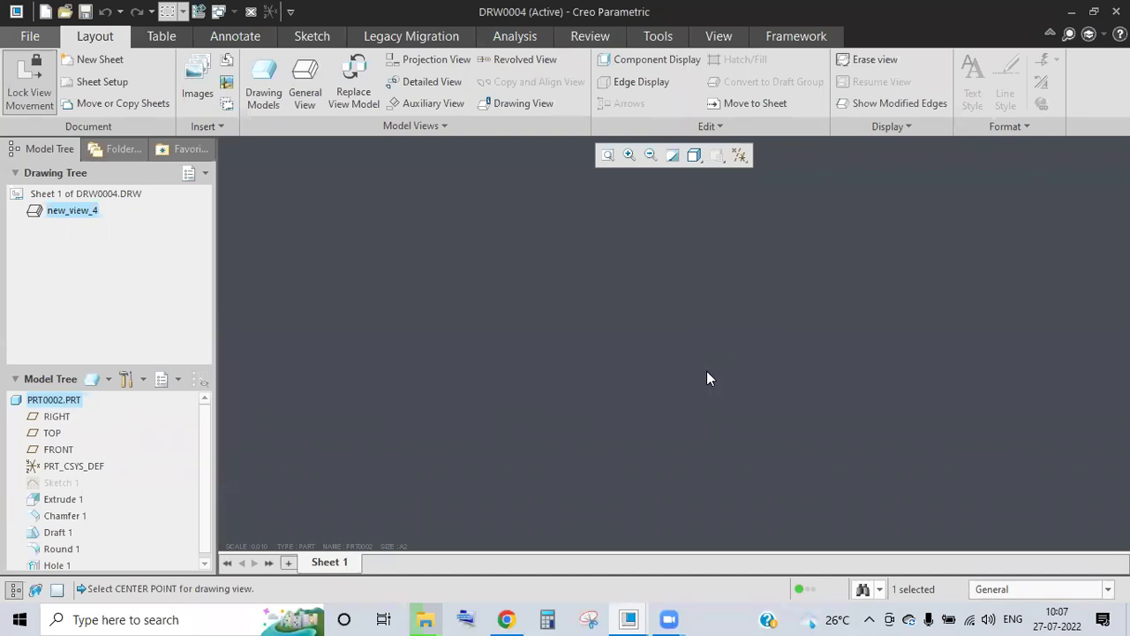
Refit the sheet and delete the oversized general view new_view_4 from the drawing.
left_click(609, 156)
left_click(609, 156)
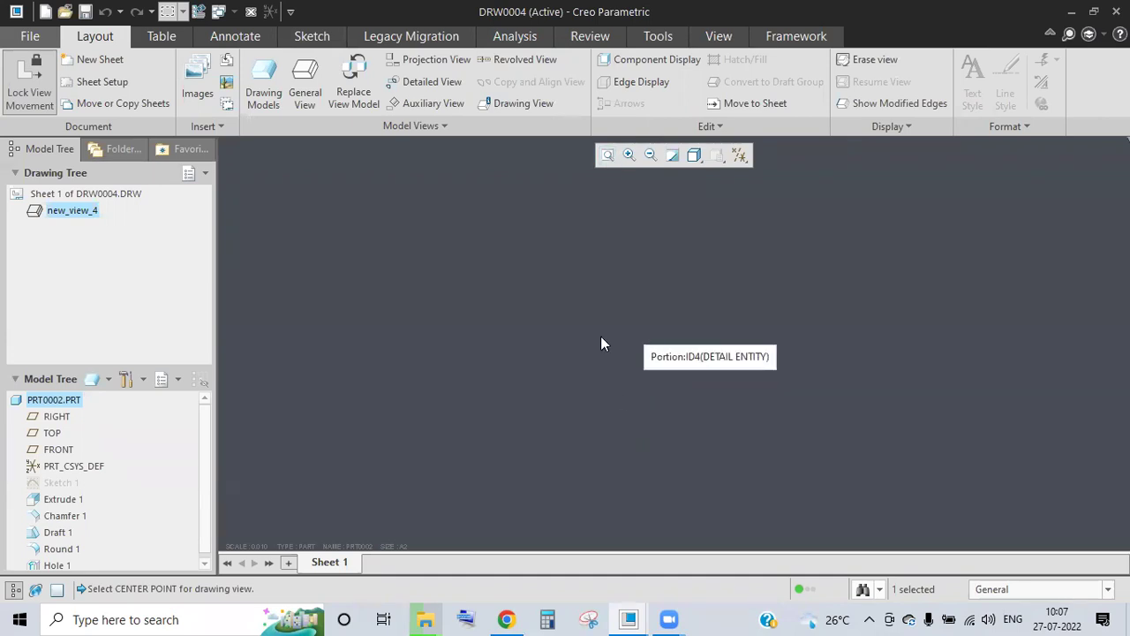
left_click(562, 322)
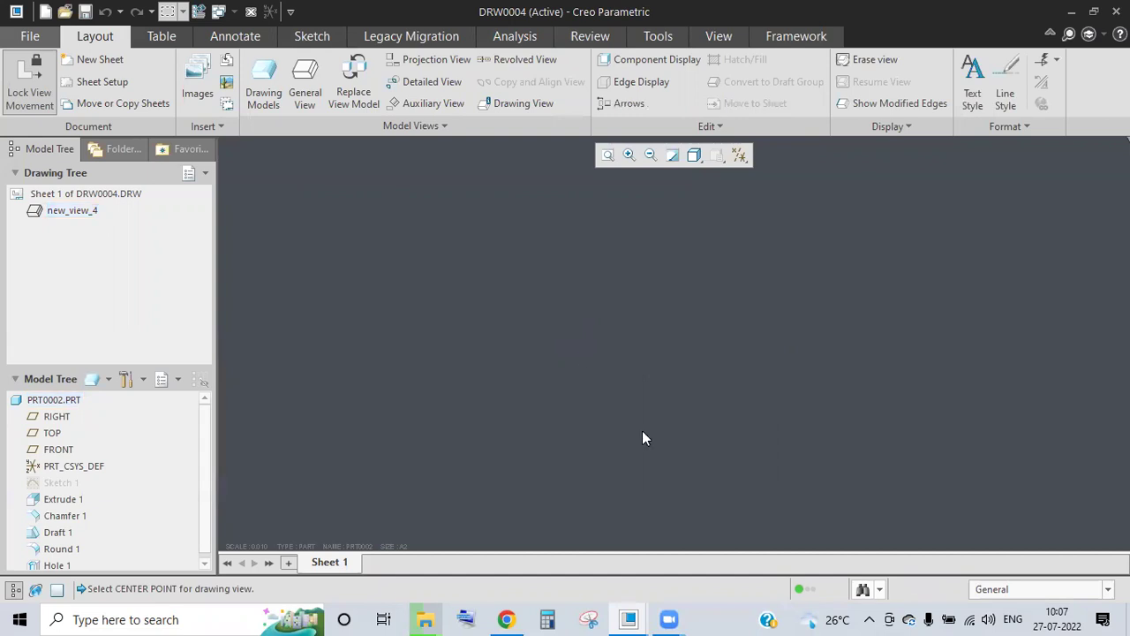
left_click(70, 211)
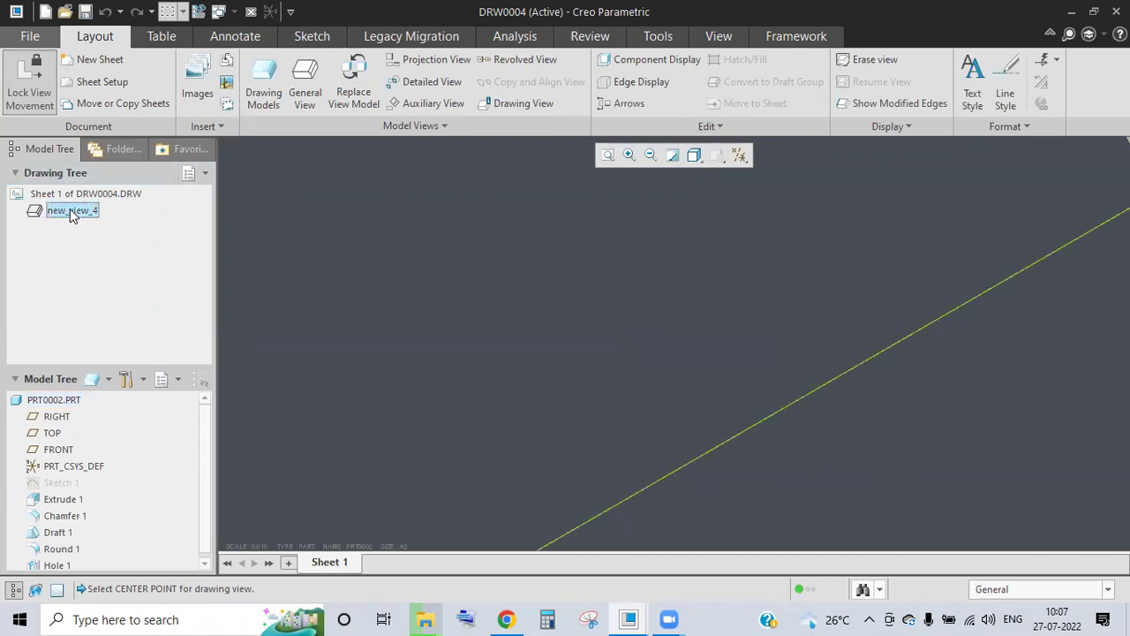
key("Delete")
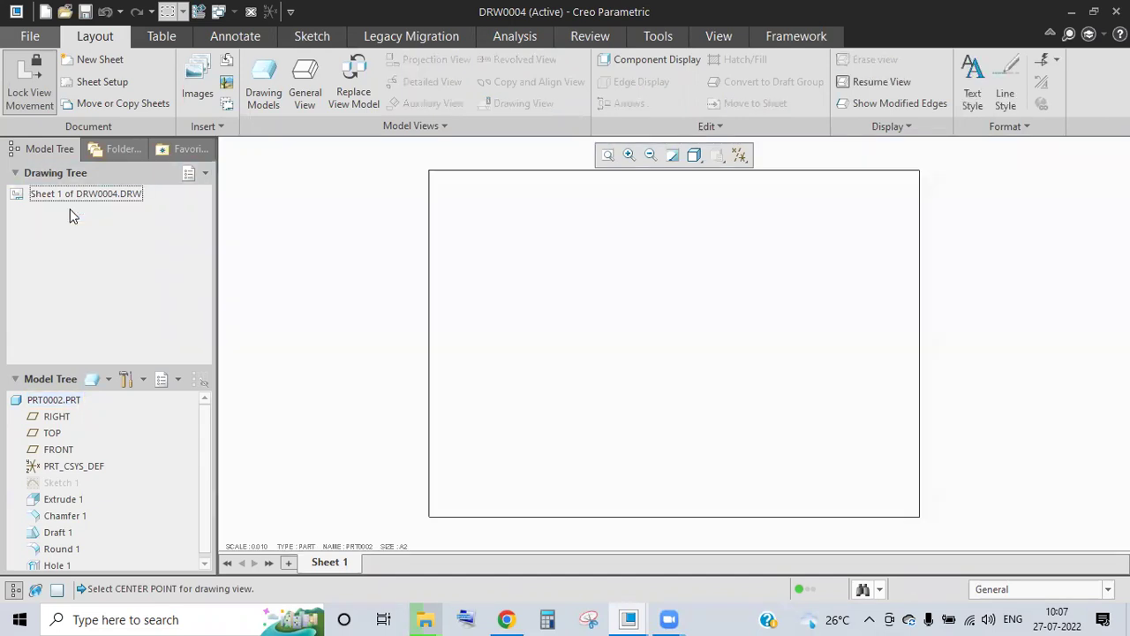
Open the drawing properties again and bring up the active drawing's detail options.
left_click(27, 95)
left_click(30, 36)
mouse_move(58, 283)
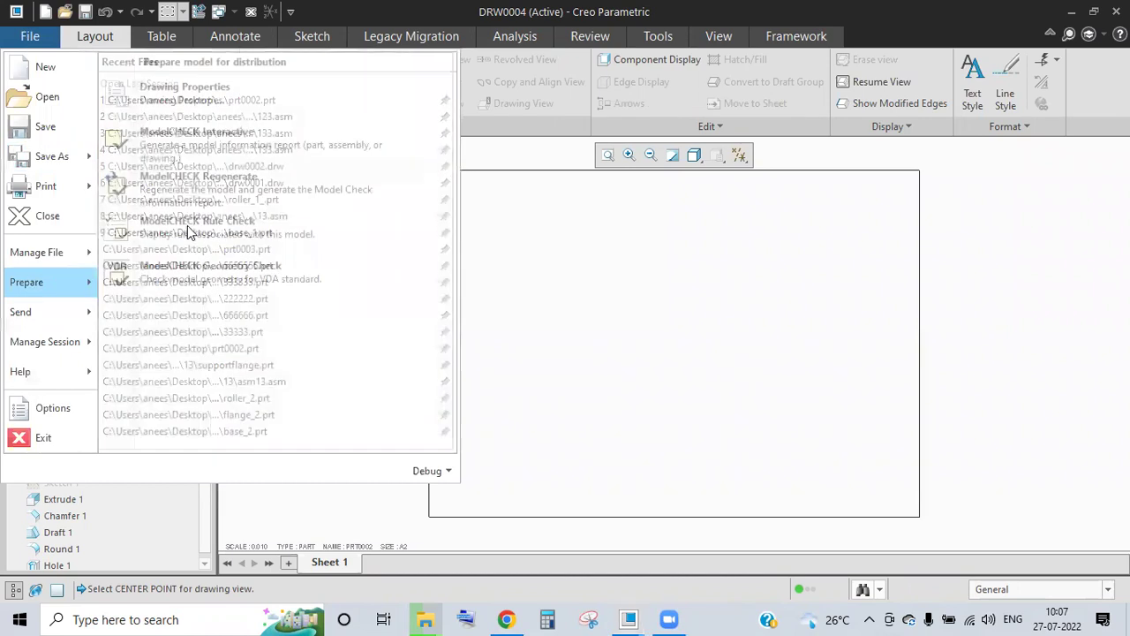
left_click(207, 94)
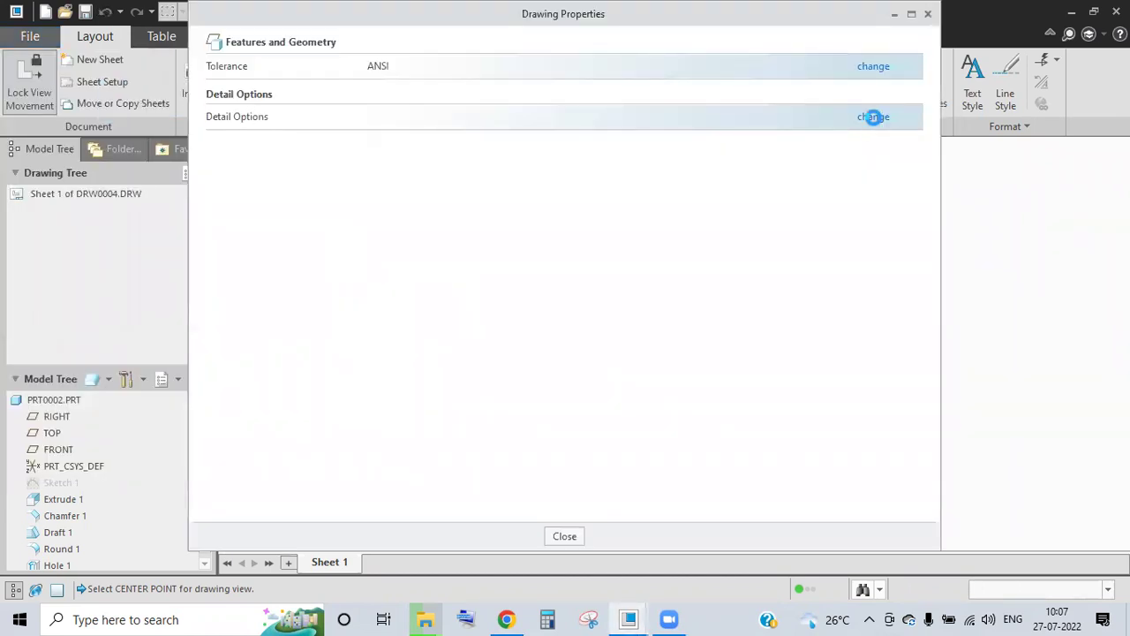
left_click(874, 116)
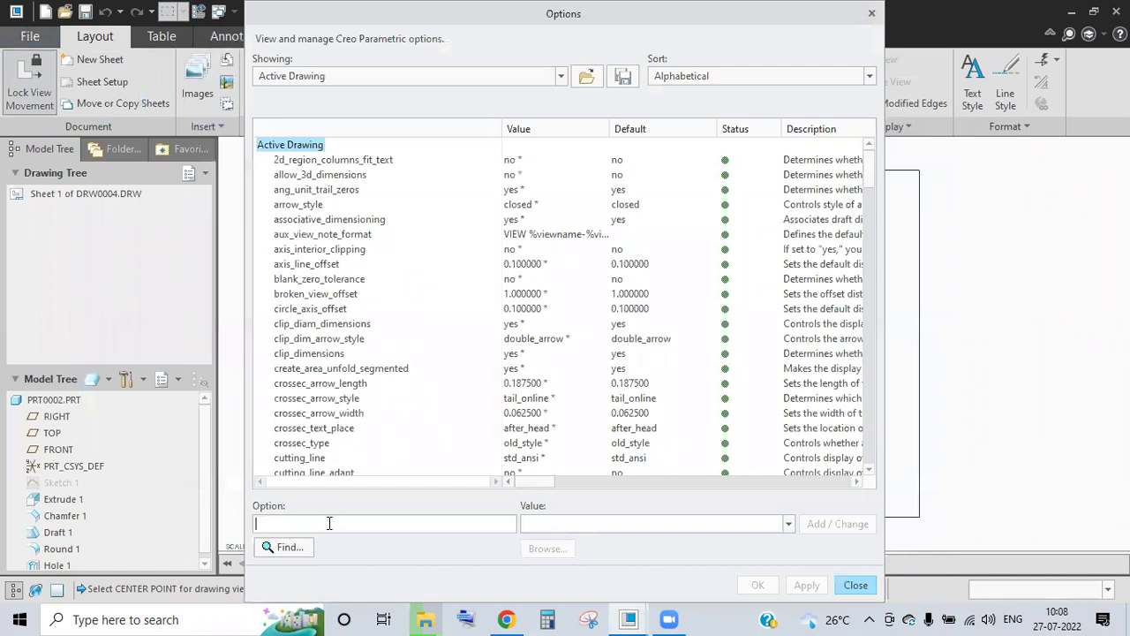
Find the detail options that match the keyword "scale".
type("sacle")
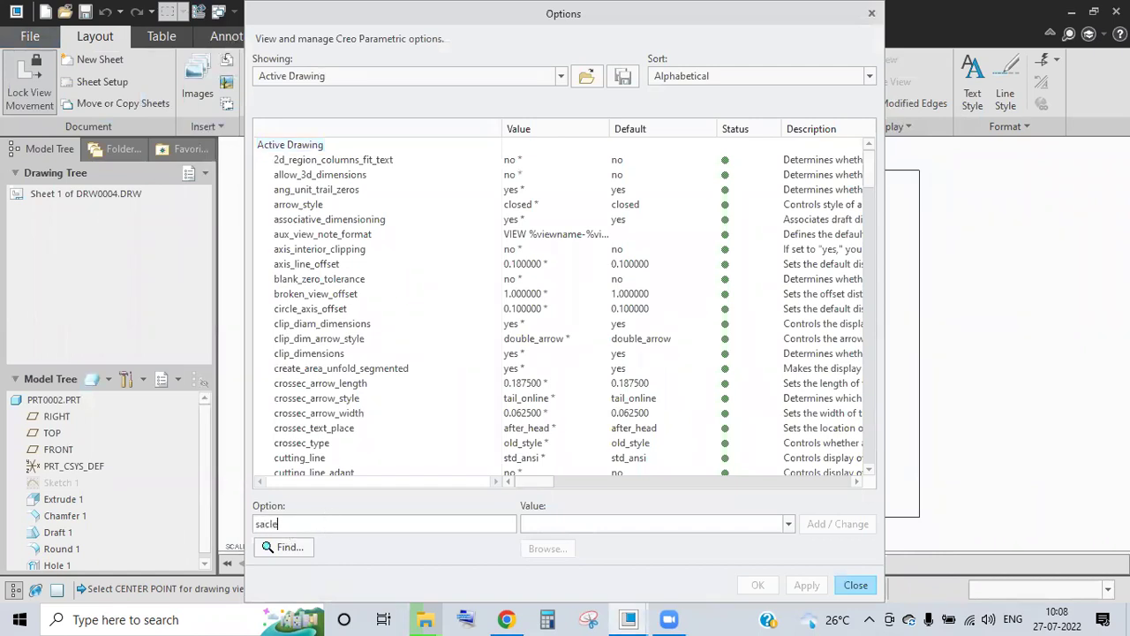
key("BackSpace")
key("BackSpace")
key("BackSpace")
key("BackSpace")
type("cale")
left_click(289, 548)
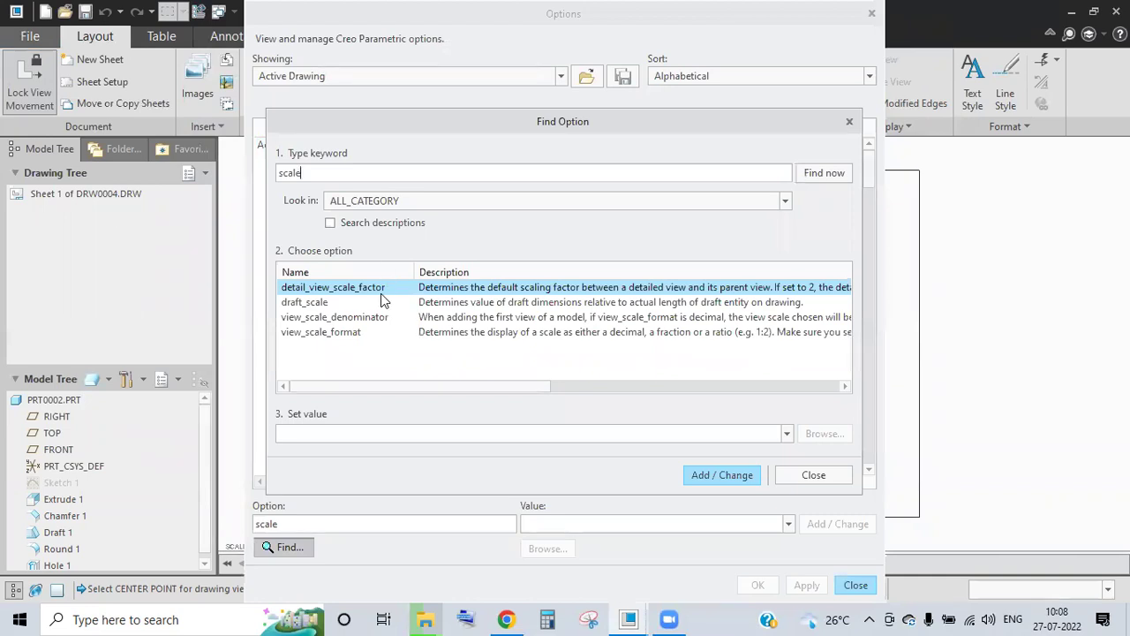
Check the detail_view_scale_factor and draft_scale options, enlarging the search results to read their descriptions.
left_click(442, 291)
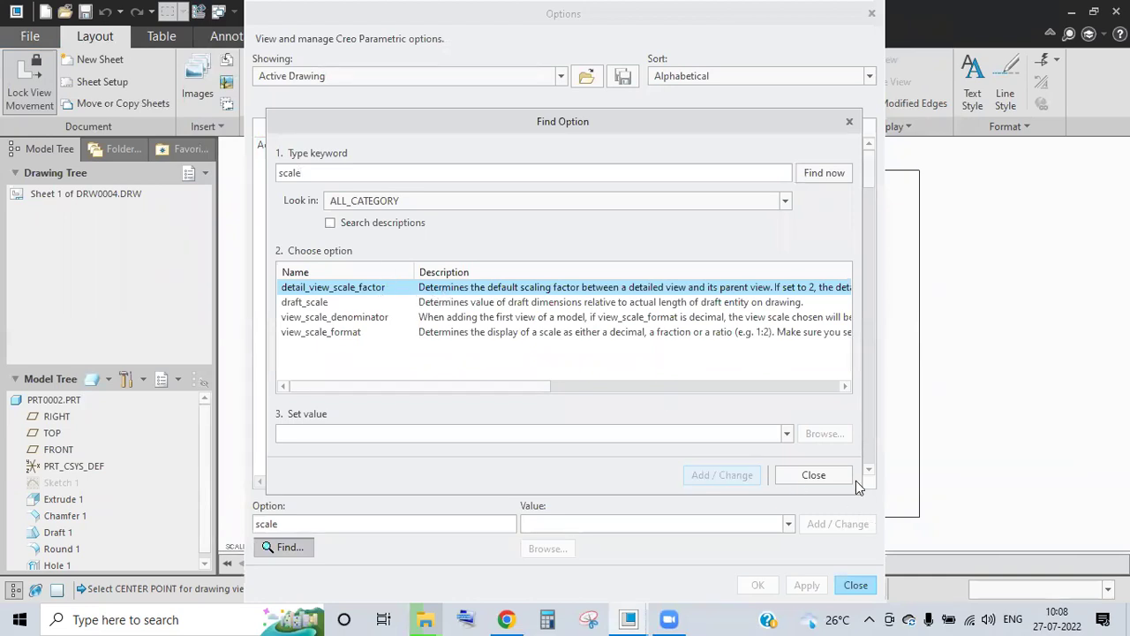
left_click(785, 434)
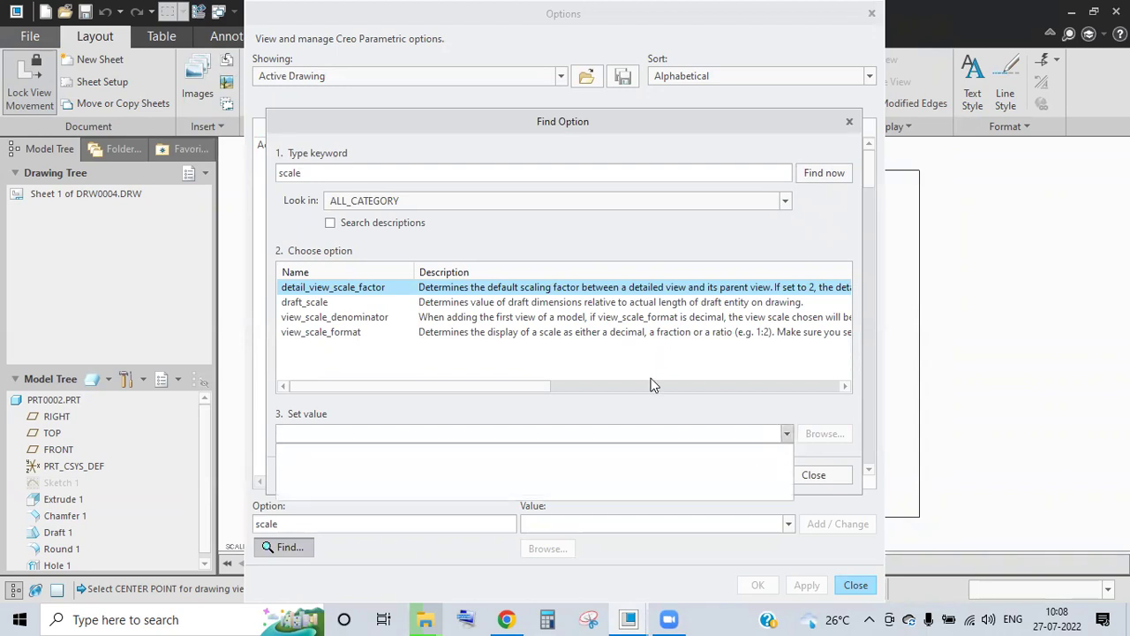
left_click(590, 303)
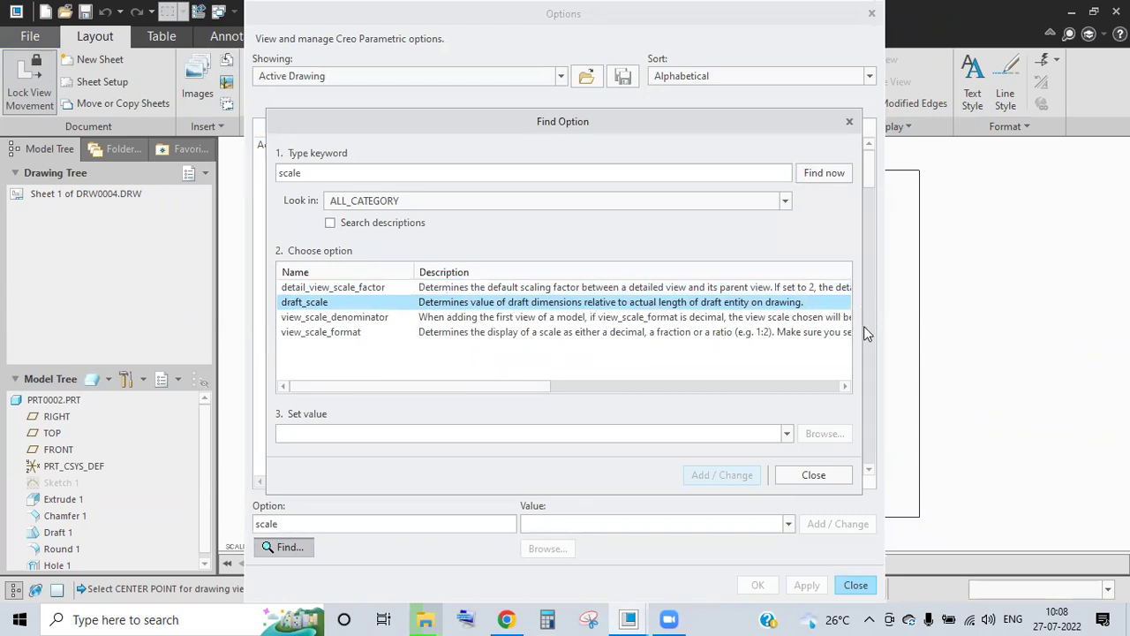
left_click_drag(859, 323, 1127, 326)
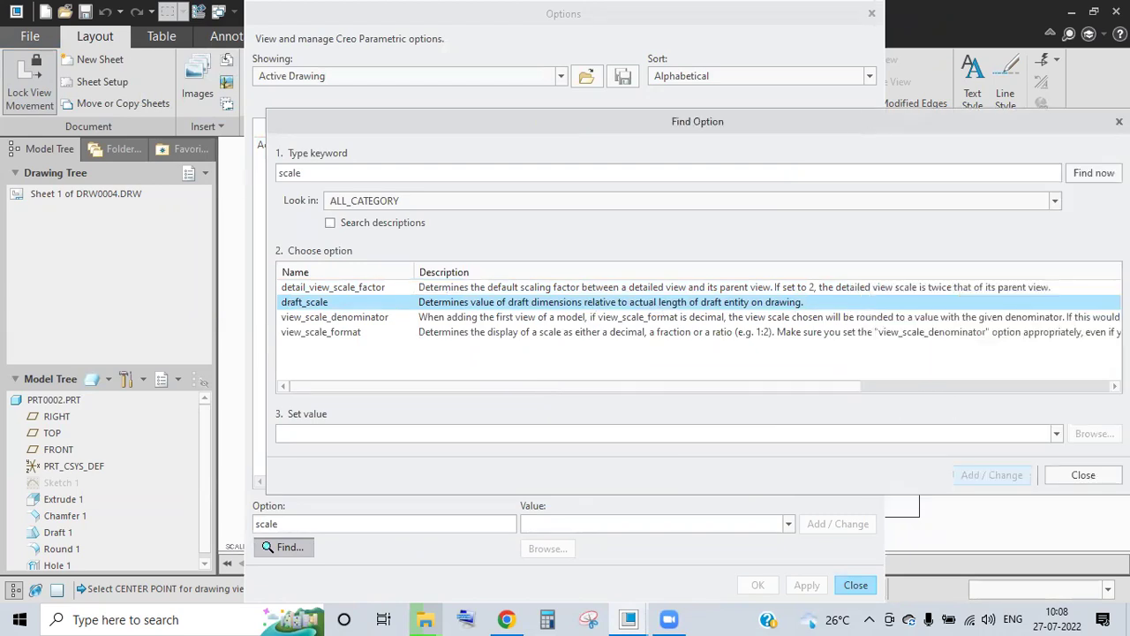
left_click_drag(641, 129, 437, 105)
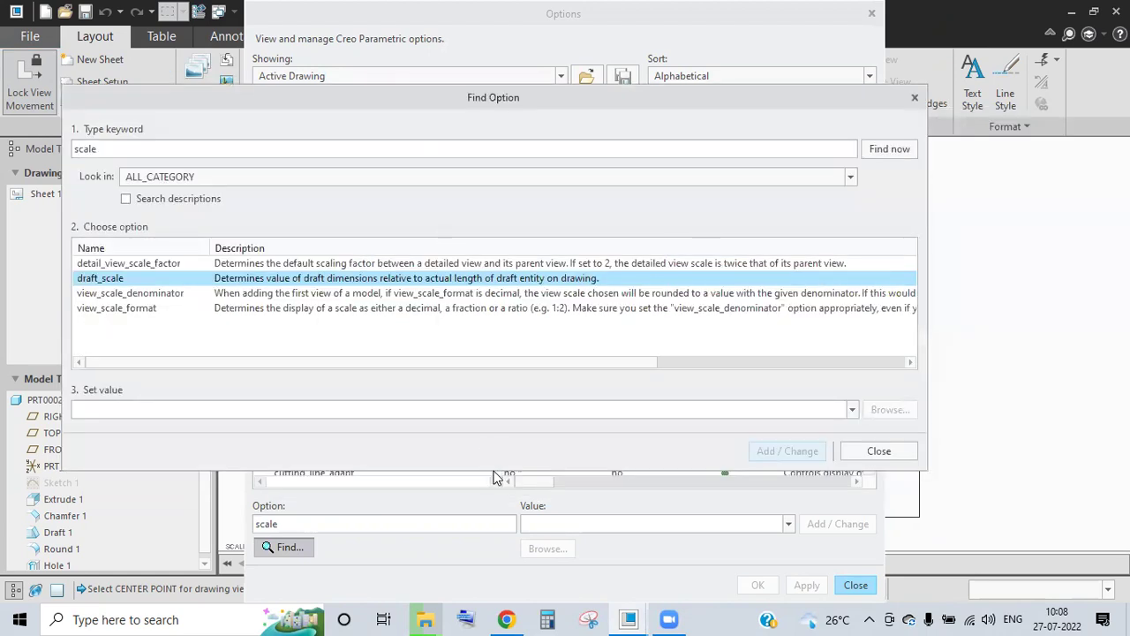
left_click_drag(495, 475, 494, 514)
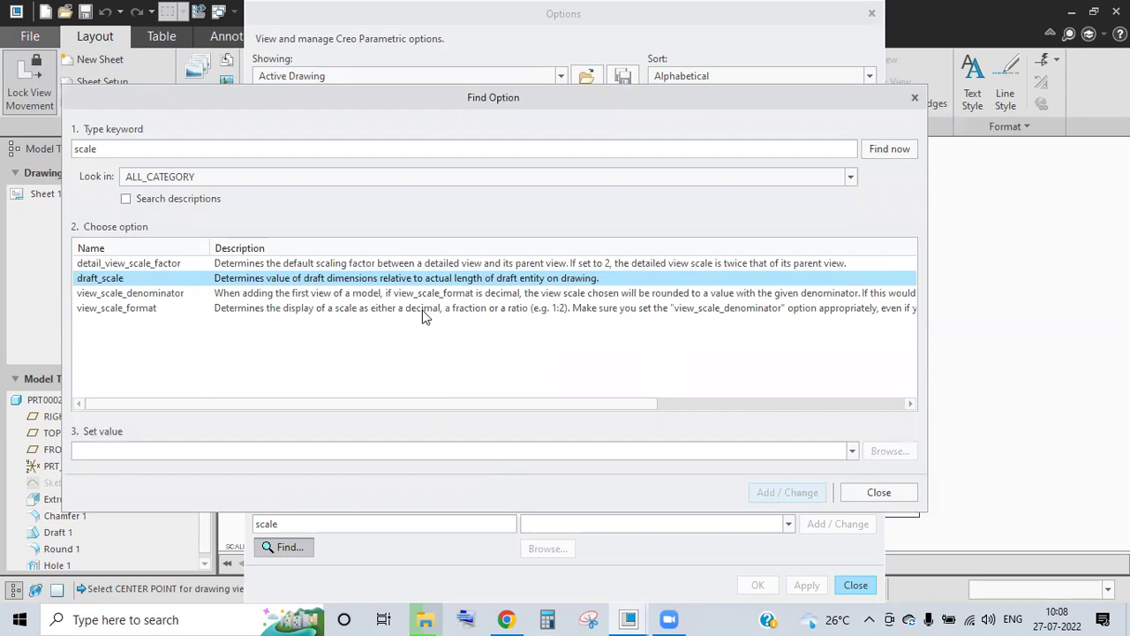
Check which values are offered for view_scale_format, view_scale_denominator and detail_view_scale_factor, and return to draft_scale.
left_click(422, 308)
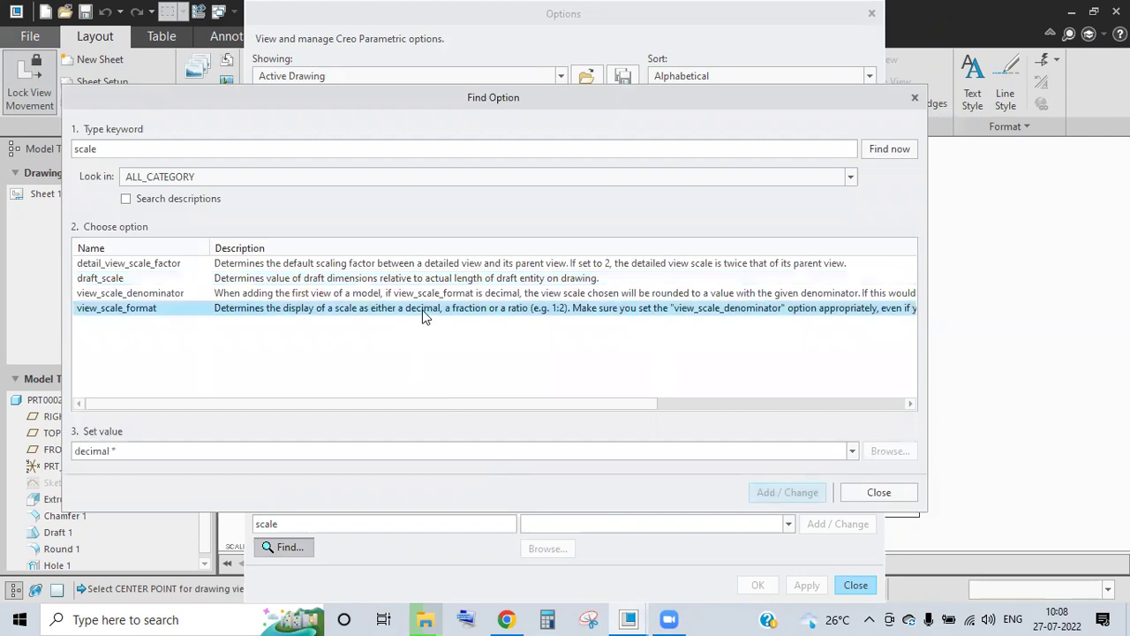
left_click(852, 452)
left_click(852, 452)
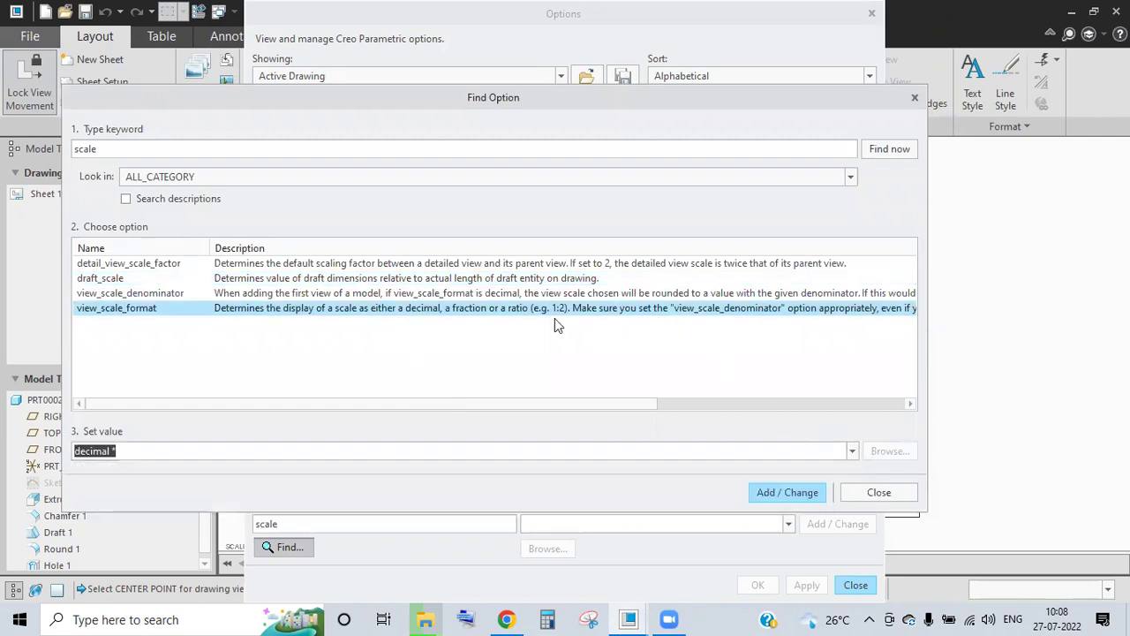
left_click(514, 293)
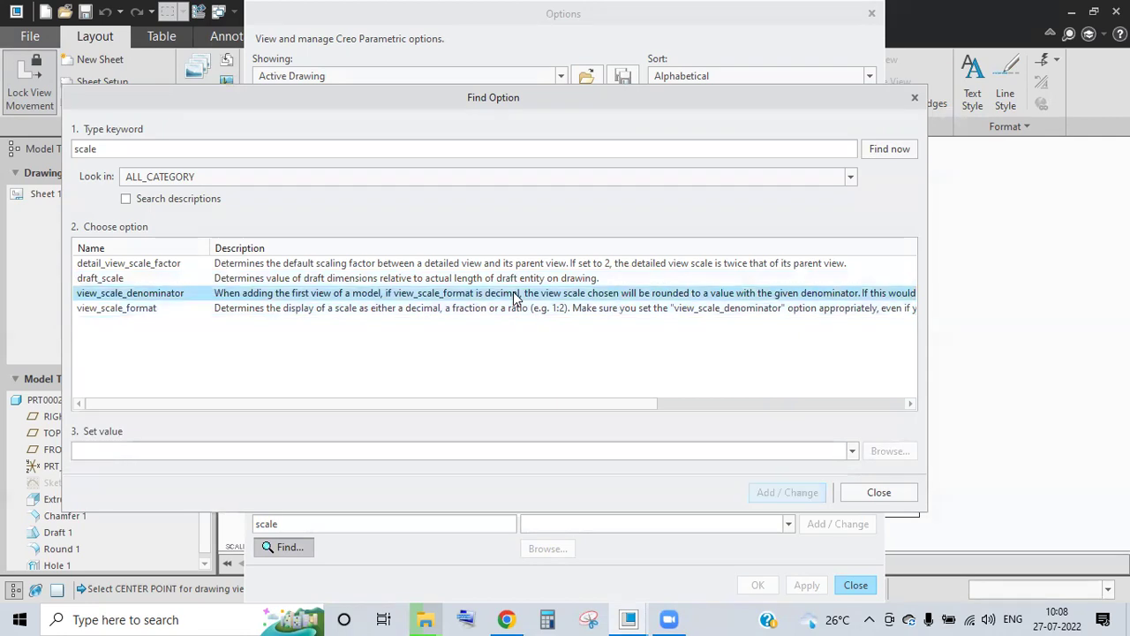
left_click(852, 452)
left_click(697, 342)
left_click(591, 279)
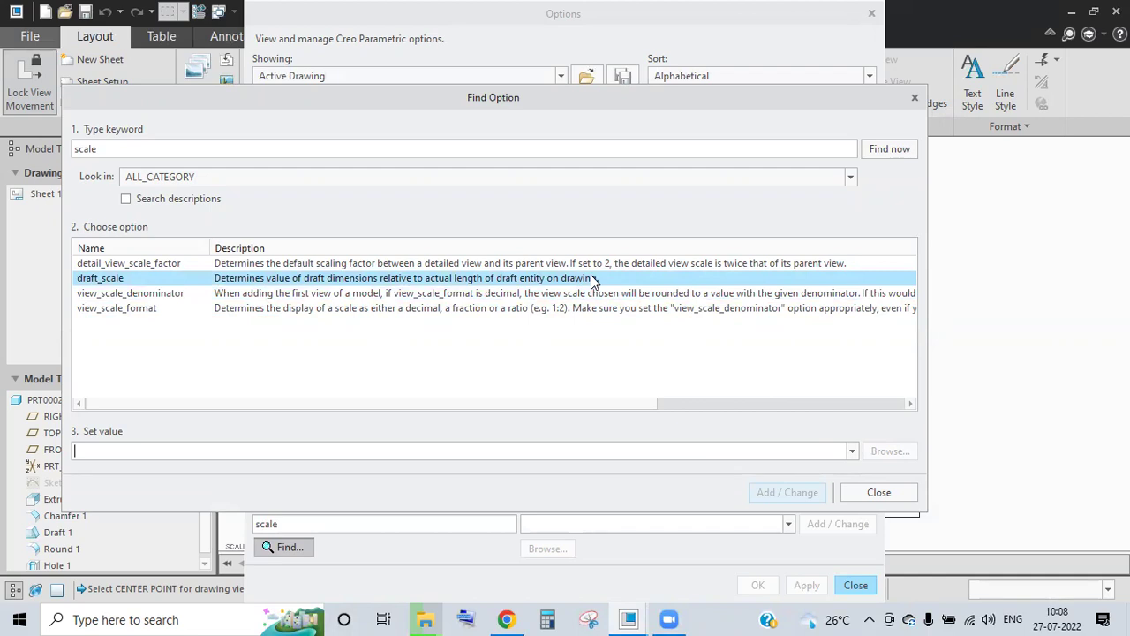
left_click(593, 263)
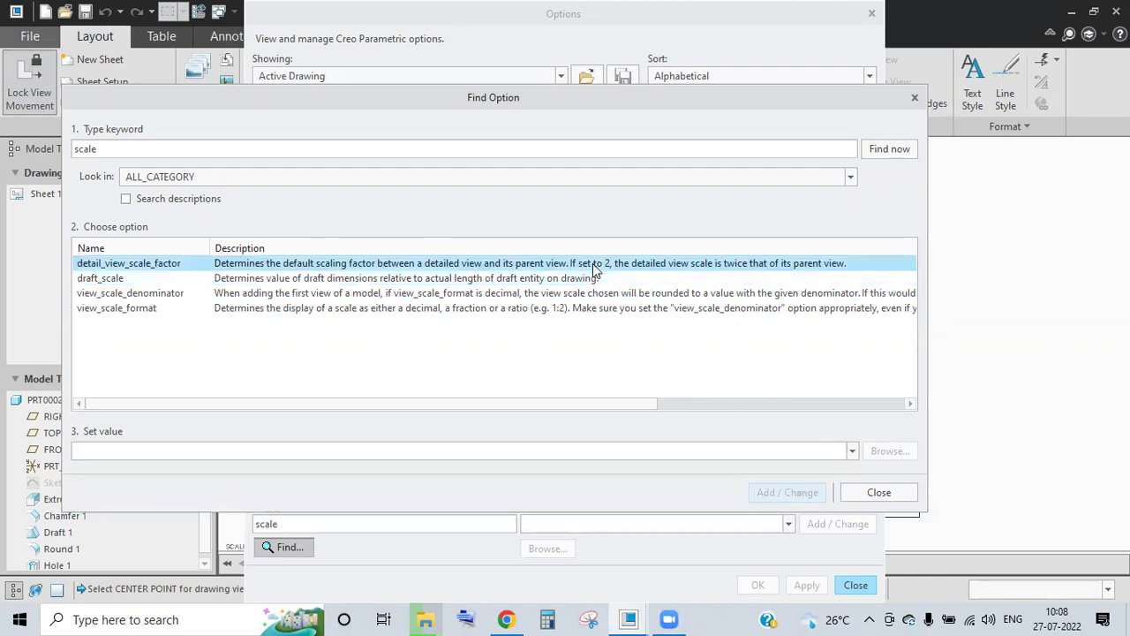
left_click(851, 453)
left_click(353, 278)
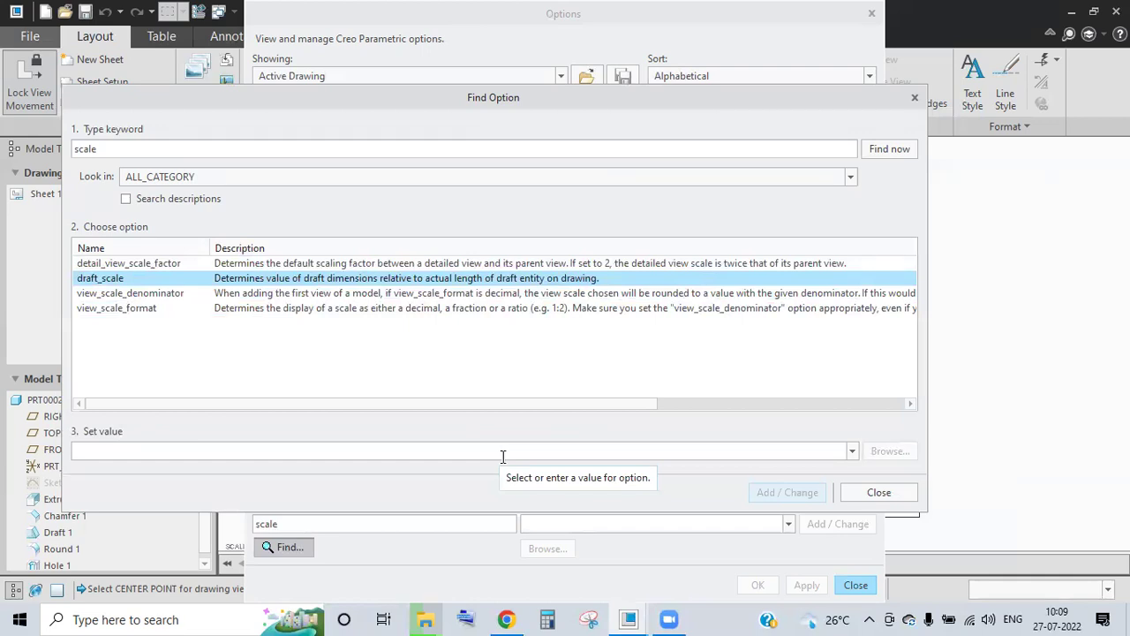
Look through the categories available for the option search and inspect the view_scale_format option.
left_click(850, 178)
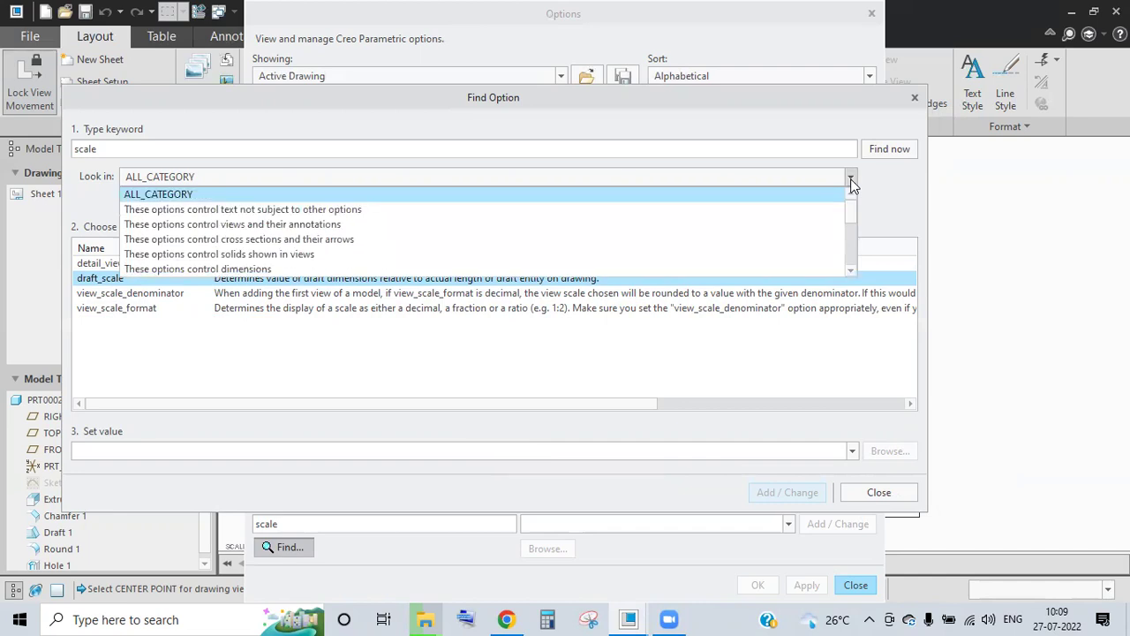
left_click(844, 192)
left_click(634, 263)
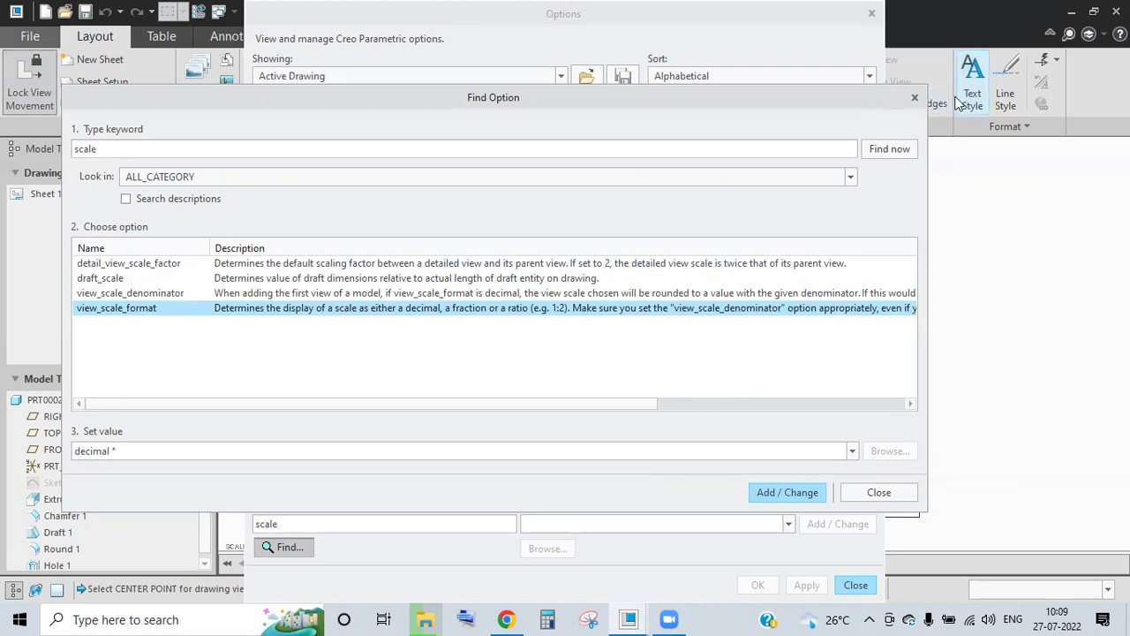
Close the option search, the detail options and the drawing properties.
left_click(916, 96)
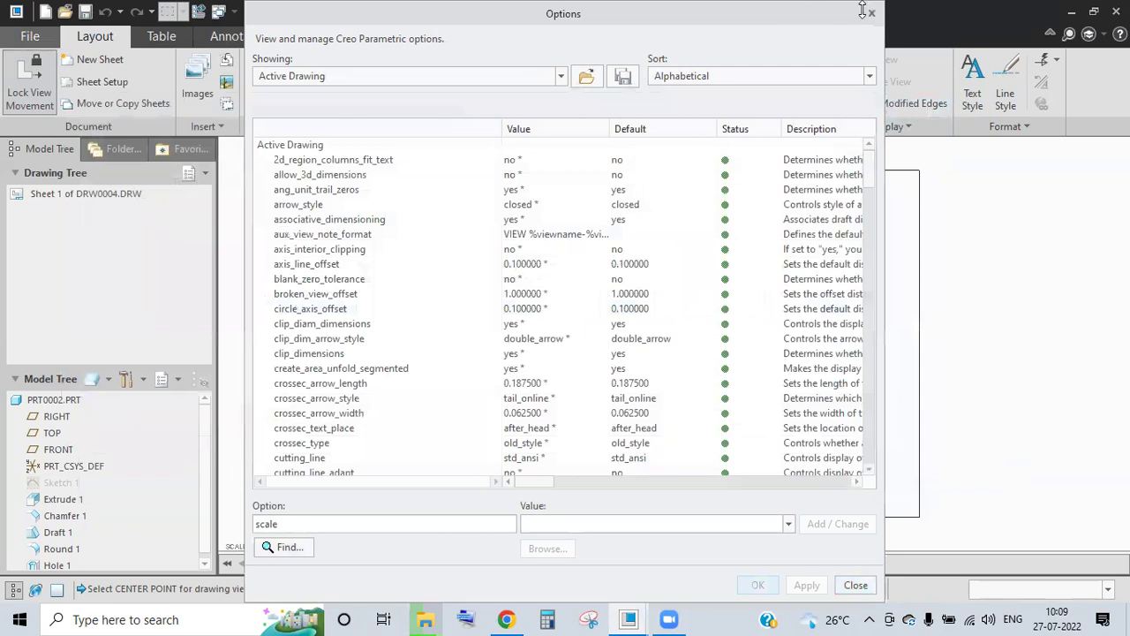
left_click(872, 14)
left_click(918, 14)
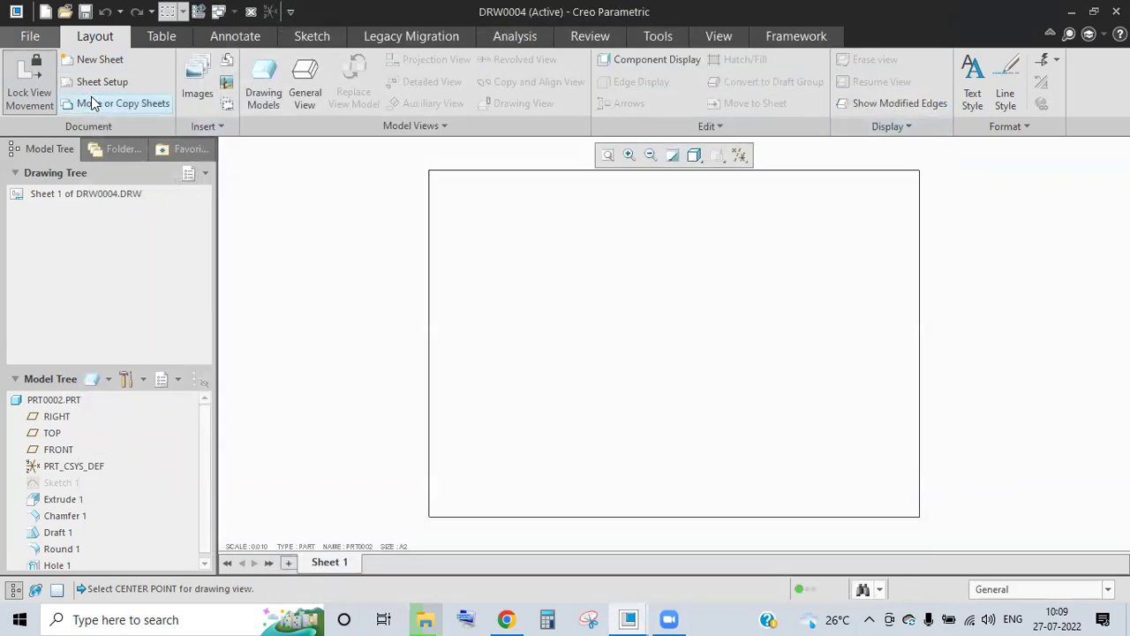
Reopen the drawing's detail options, look over the list of active drawing settings, and close the drawing properties again.
left_click(29, 35)
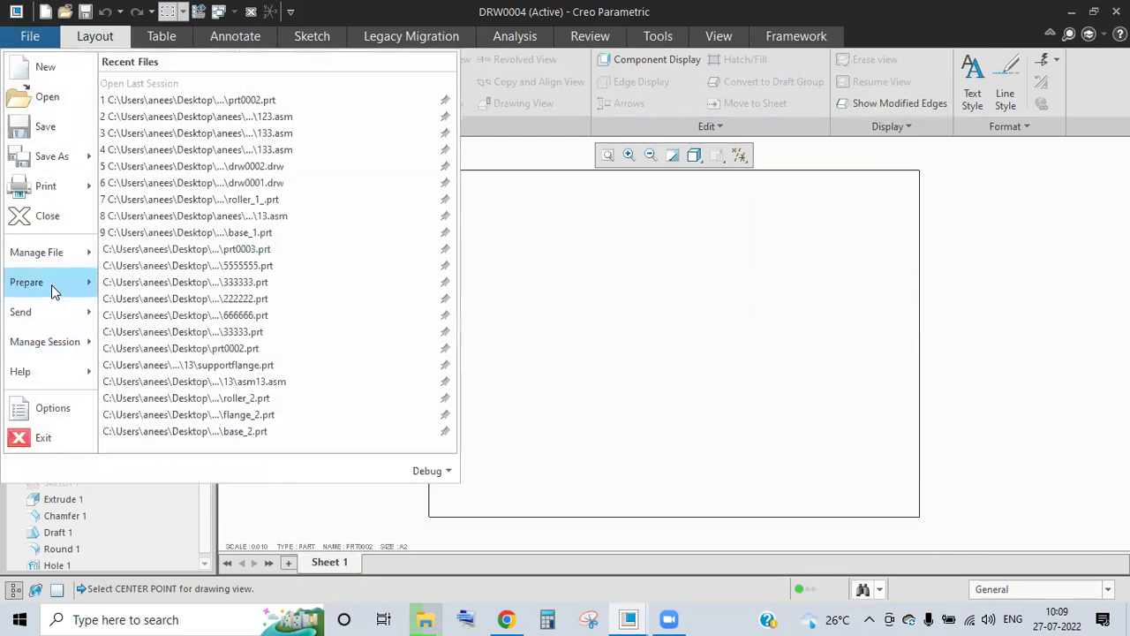
mouse_move(51, 284)
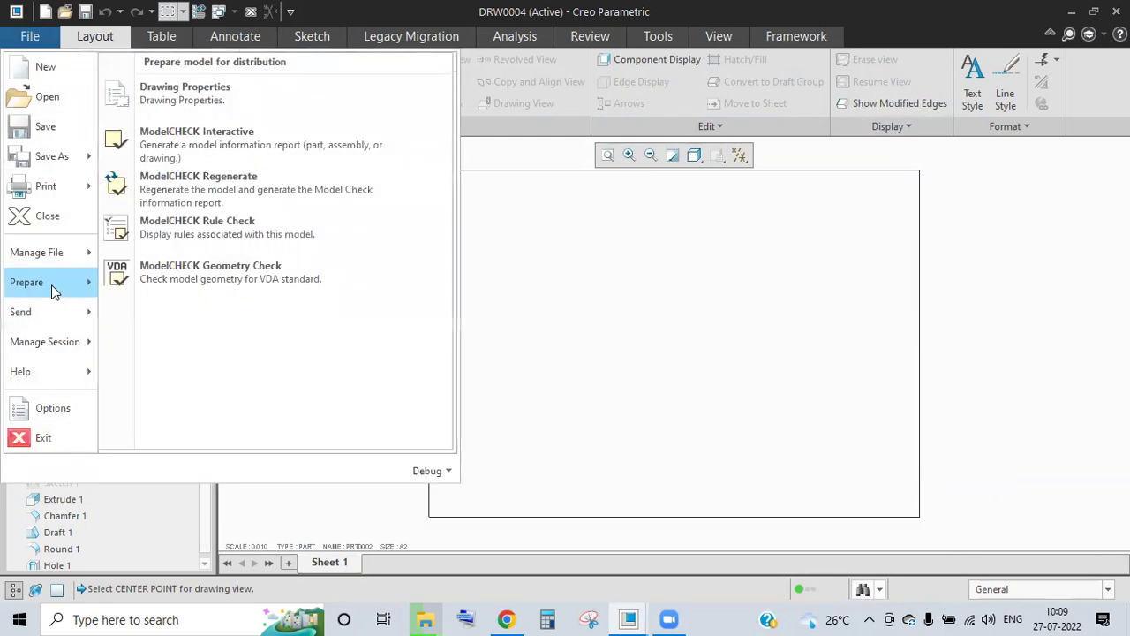
left_click(214, 105)
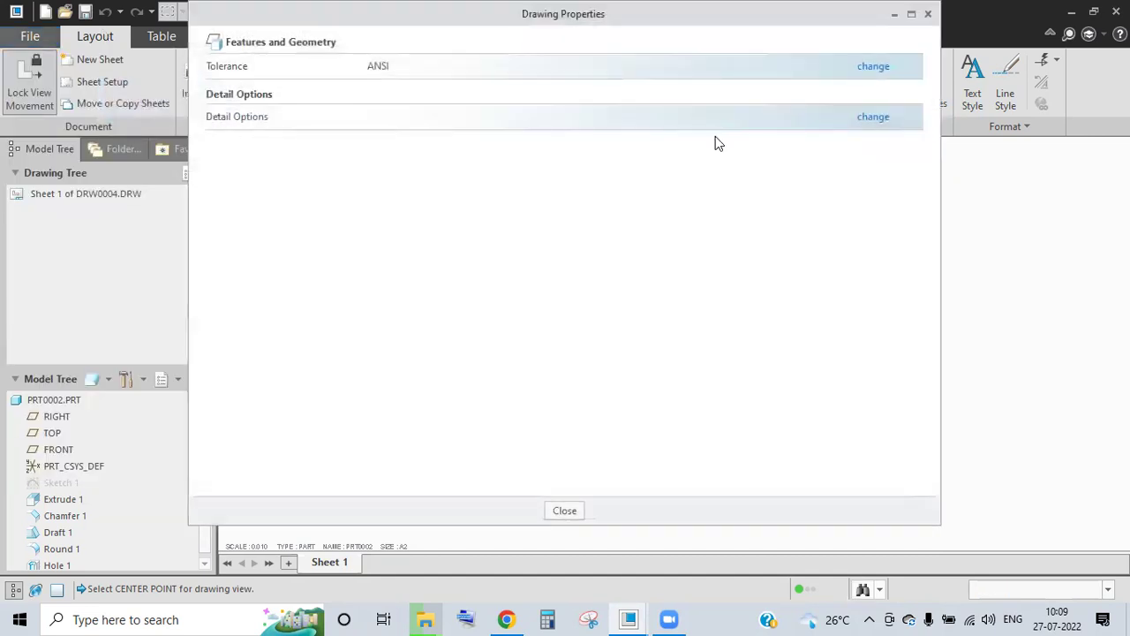
left_click(886, 120)
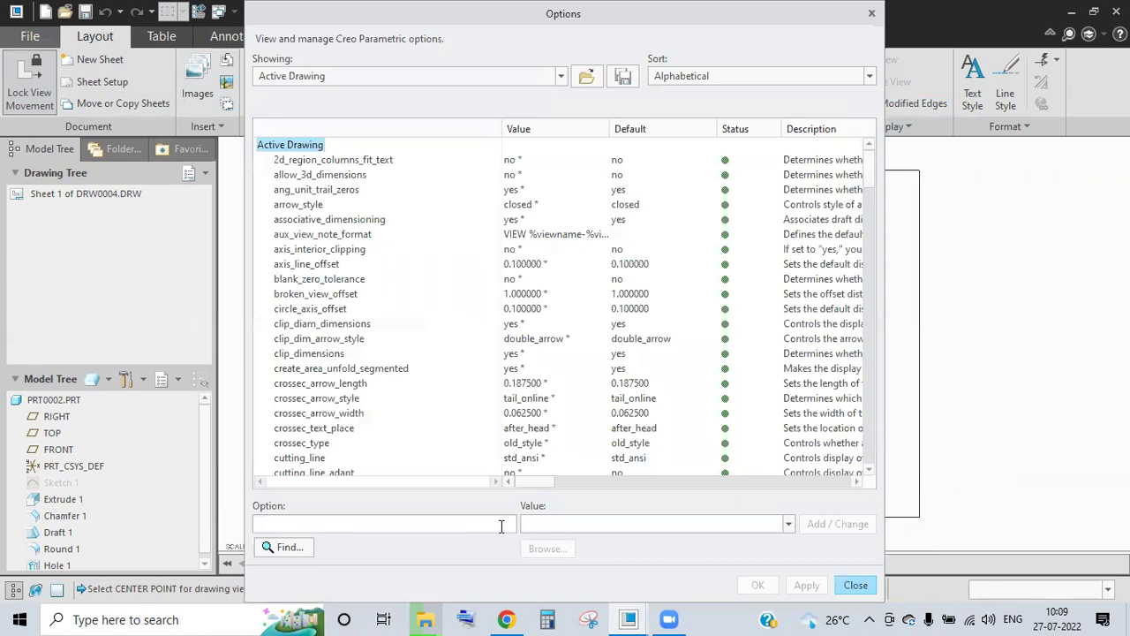
left_click(872, 13)
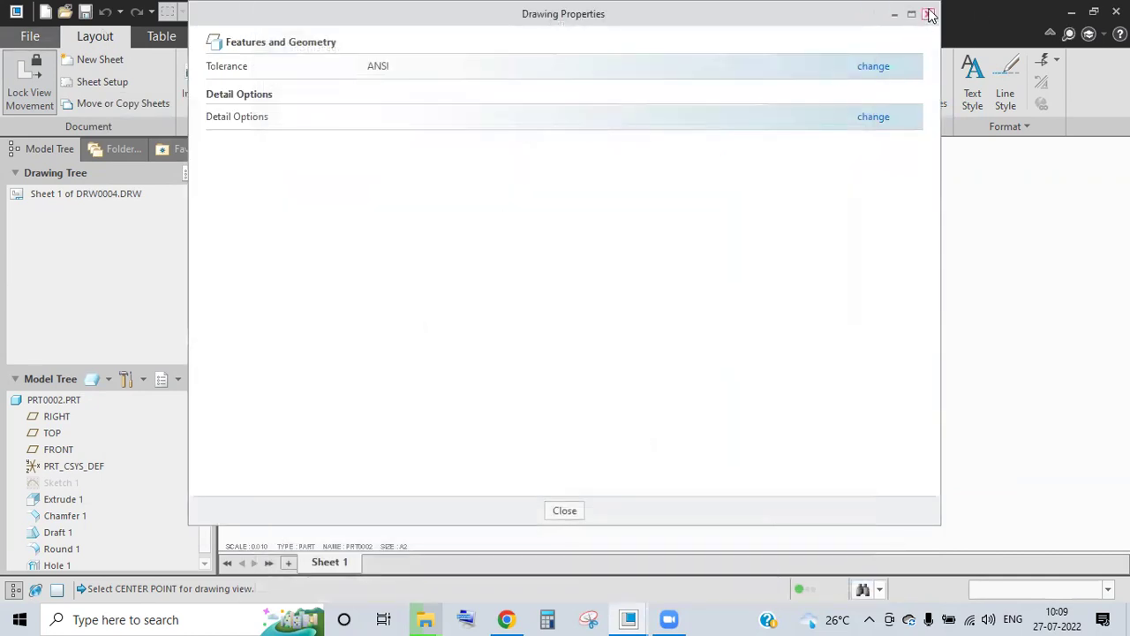
left_click(929, 13)
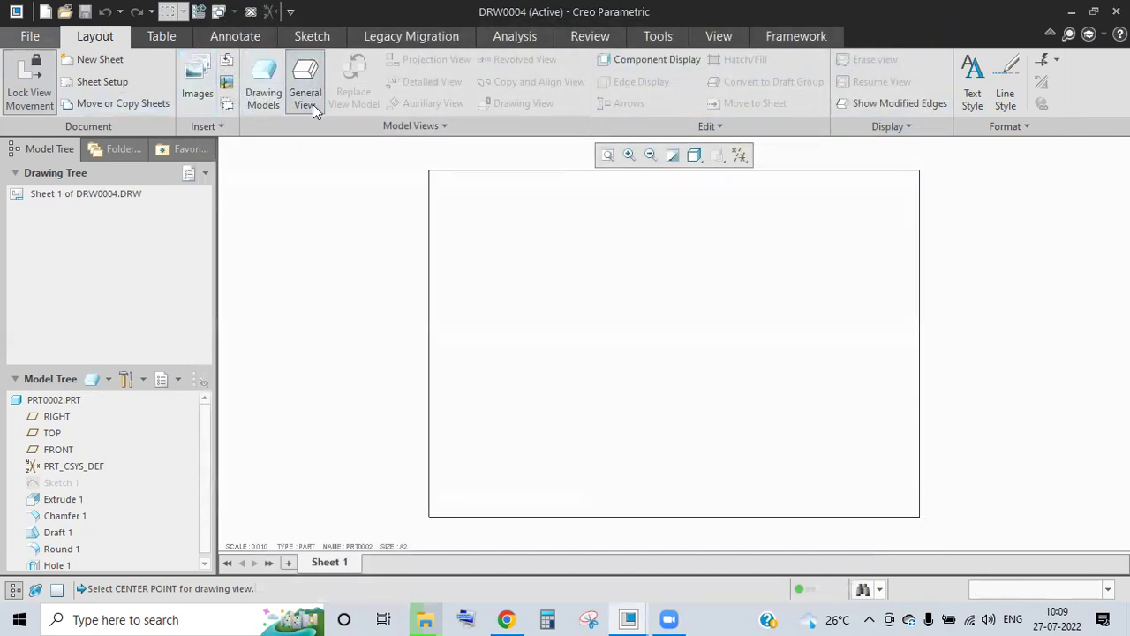
Check the scale and perspective options of a trial general view placed in the sheet's upper-left area, and cancel that view.
left_click(313, 104)
left_click(408, 361)
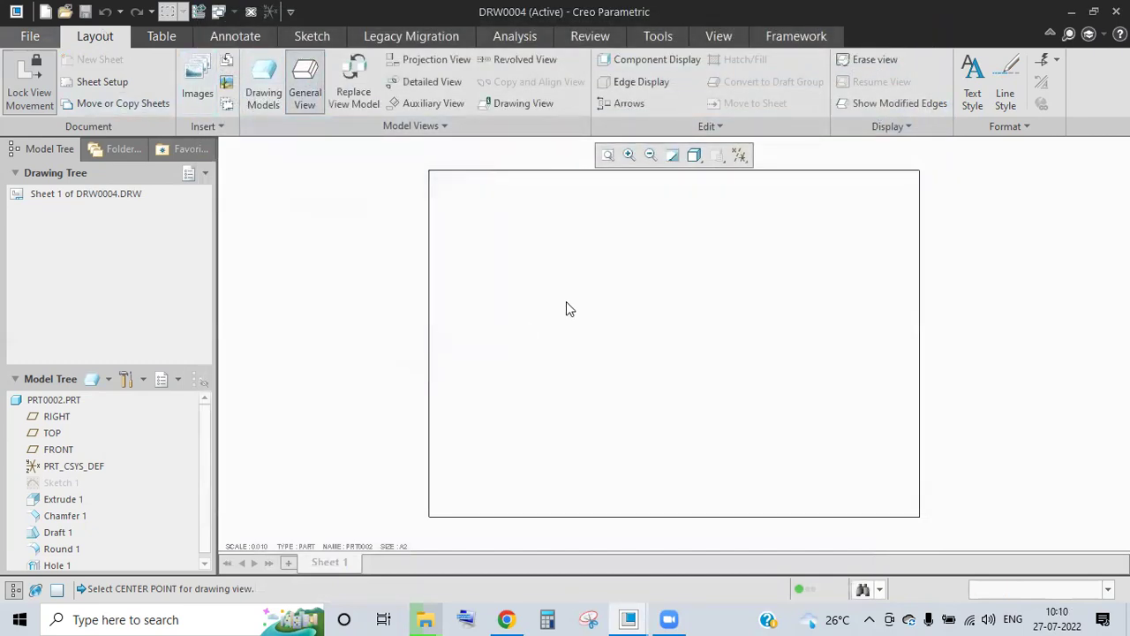
left_click(530, 241)
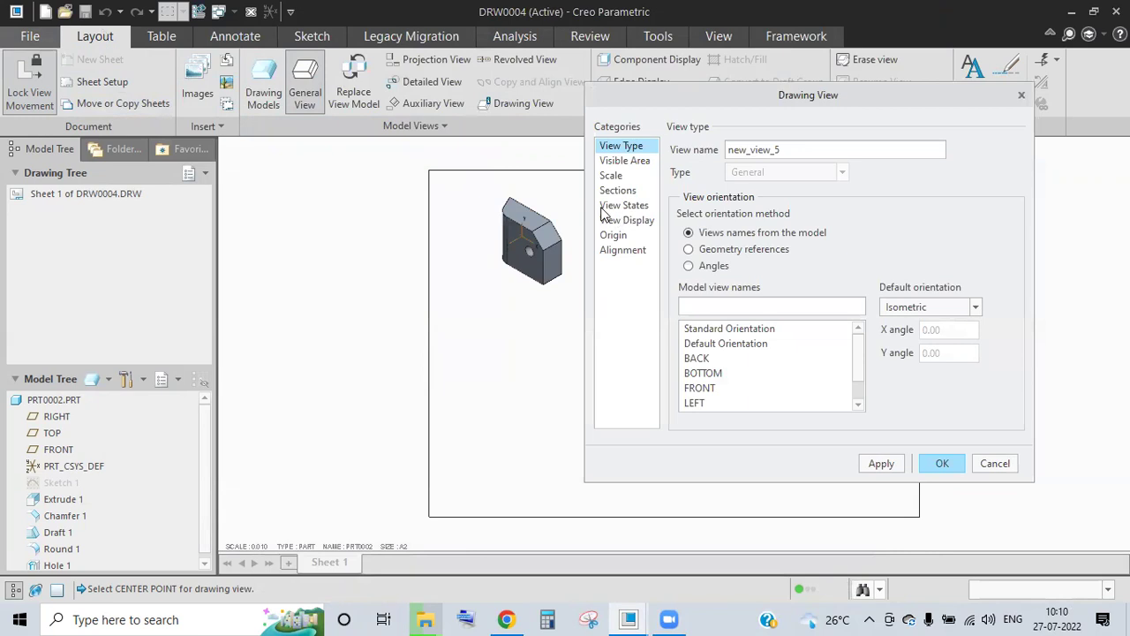
left_click(617, 181)
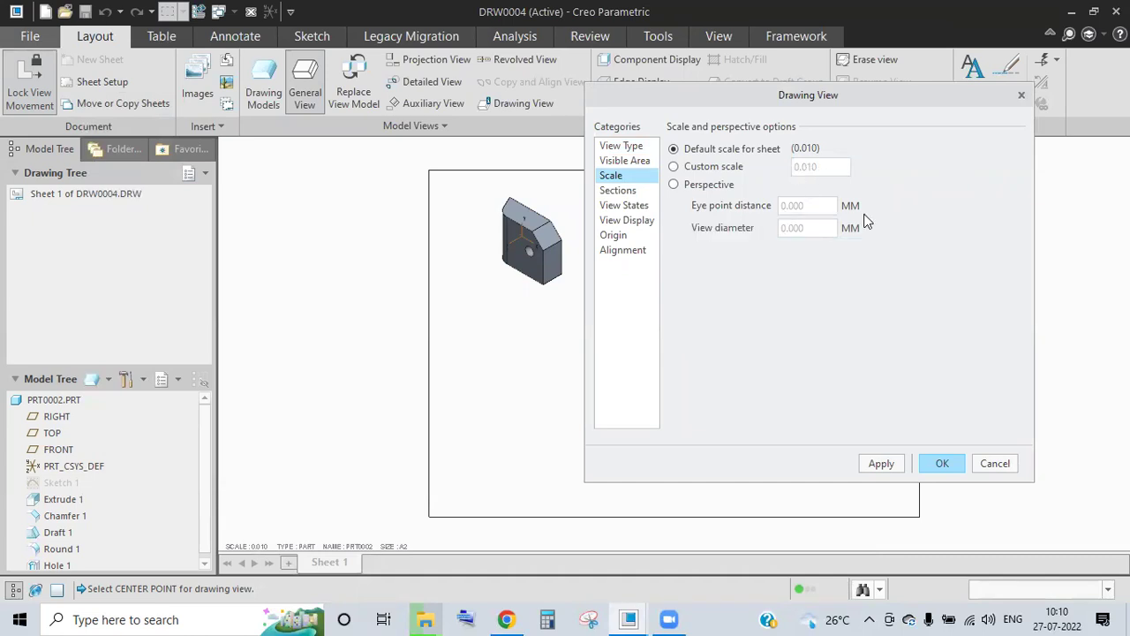
left_click(994, 464)
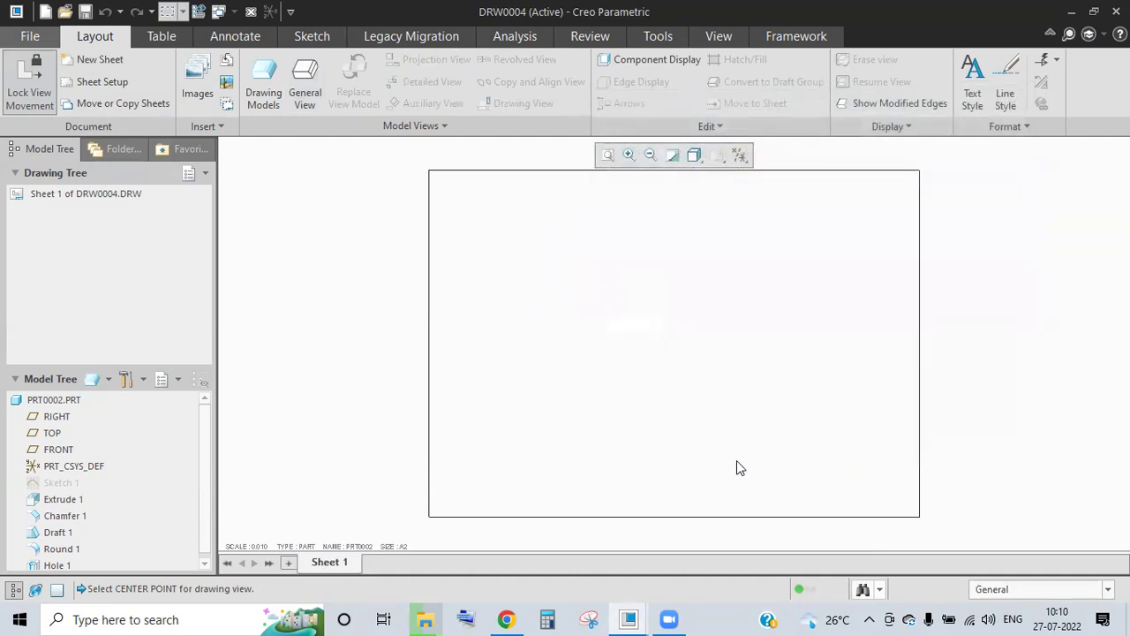
Switch to the PRT0002 part, open Sketch 1 to examine its dimensions, and leave the sketch.
left_click(247, 13)
left_click(270, 31)
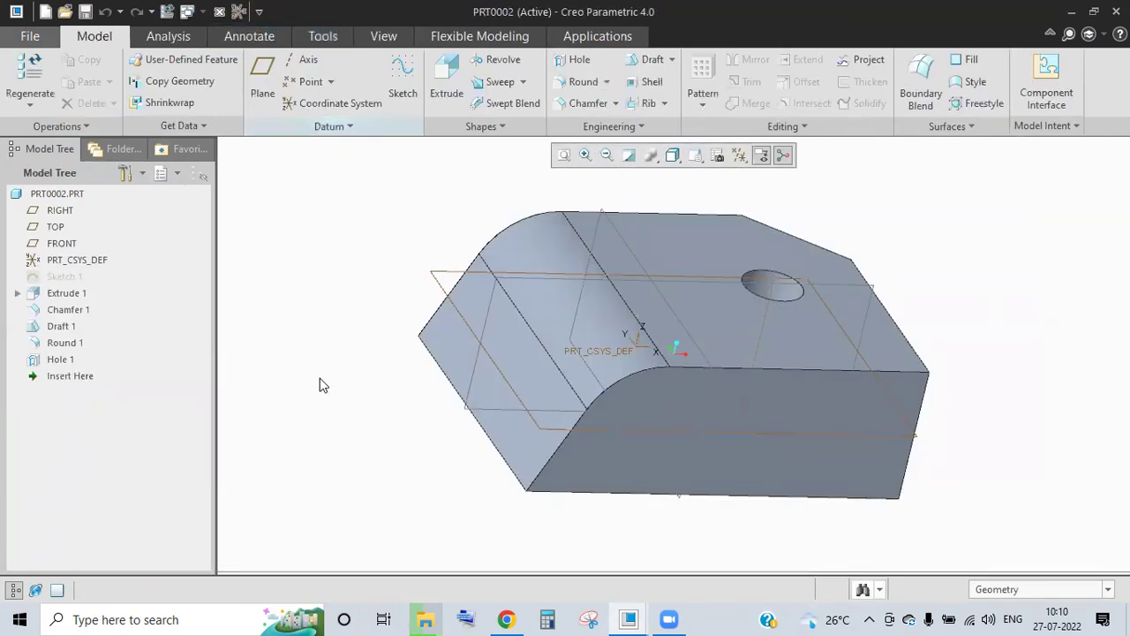
left_click(63, 277)
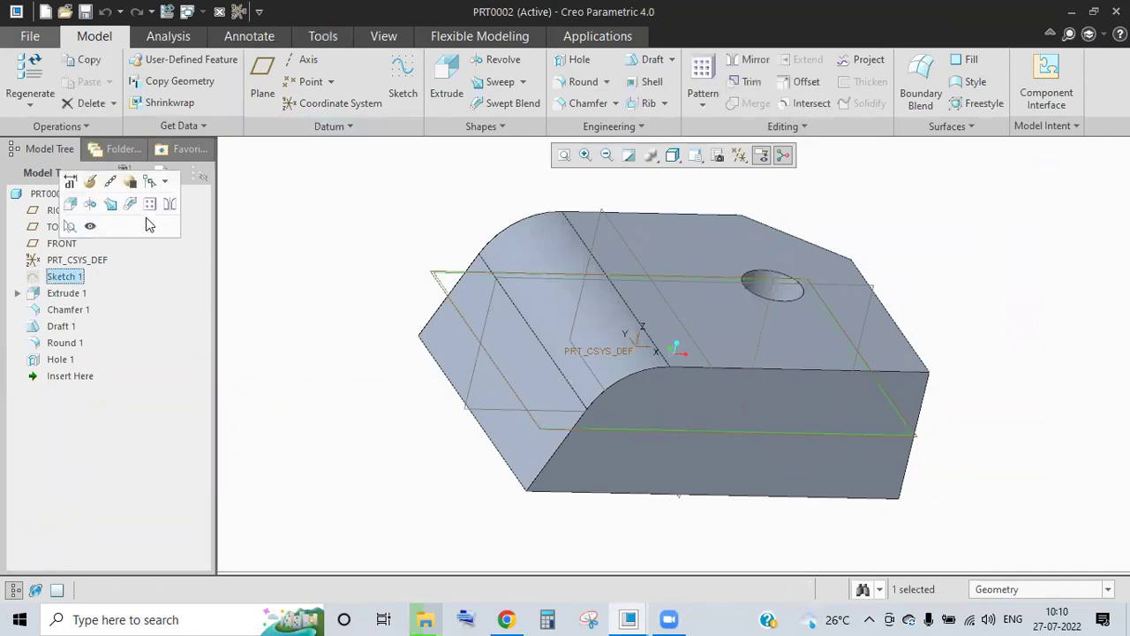
left_click(90, 181)
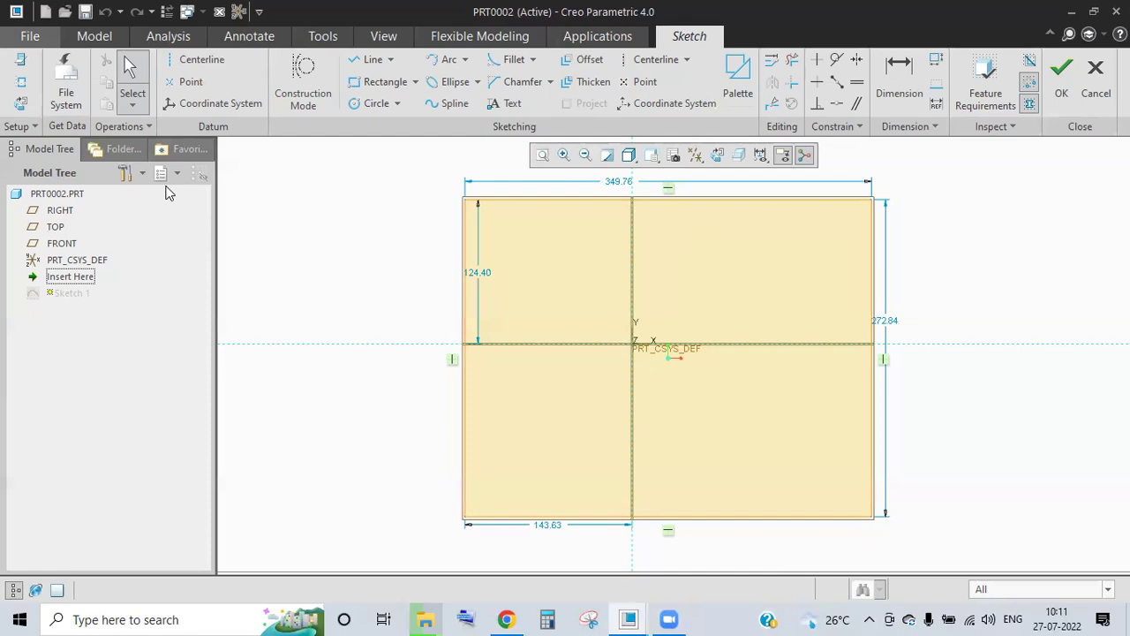
left_click(30, 36)
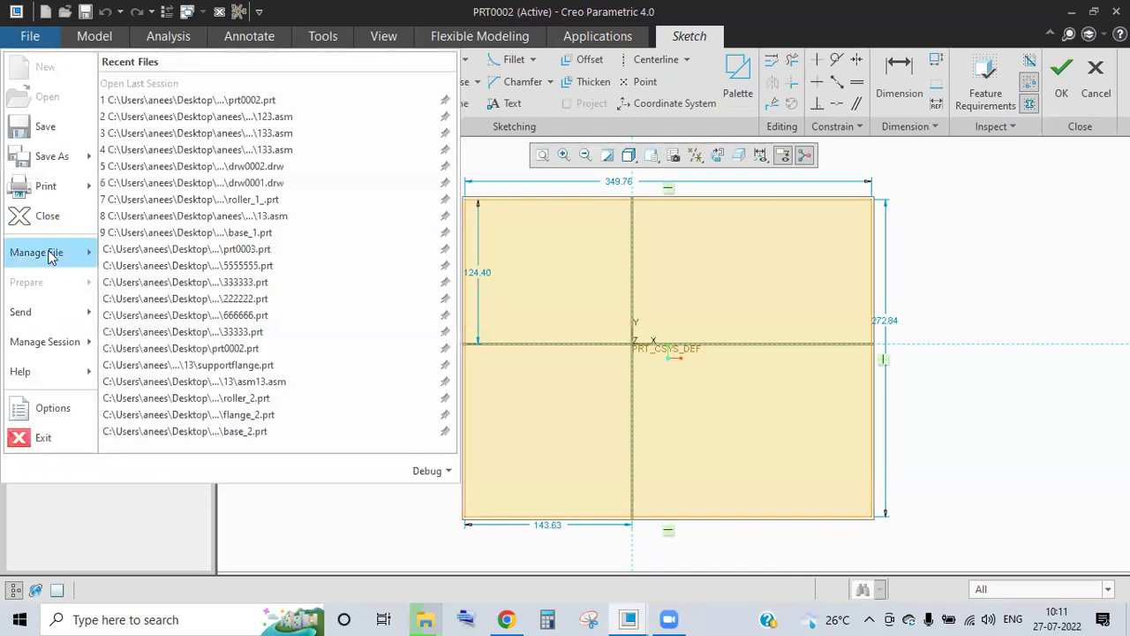
mouse_move(50, 257)
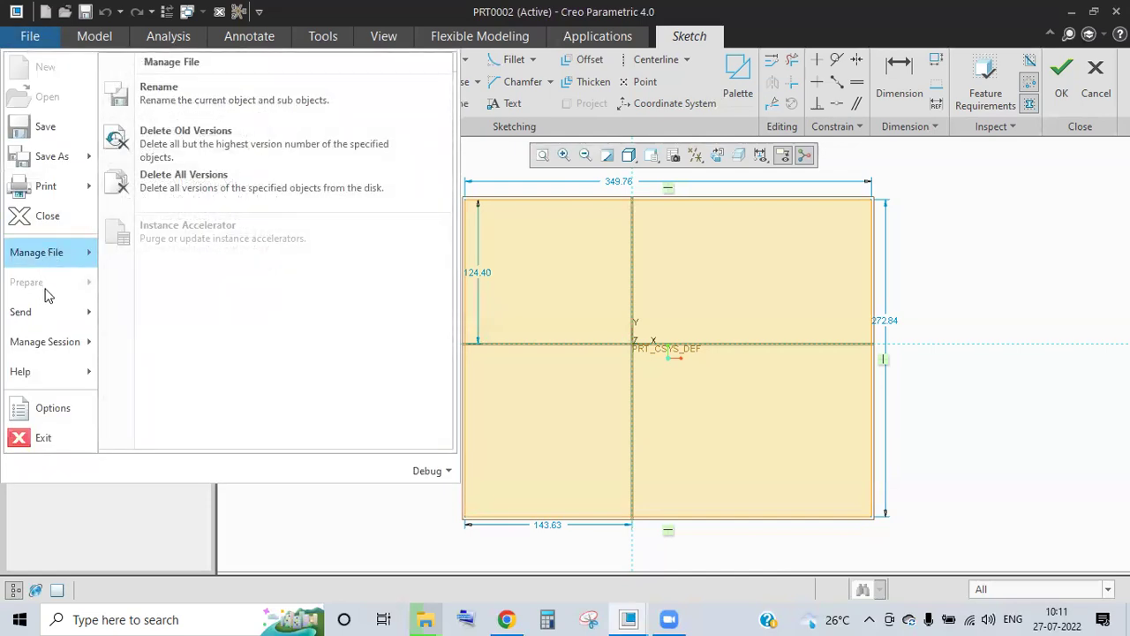
left_click(1068, 69)
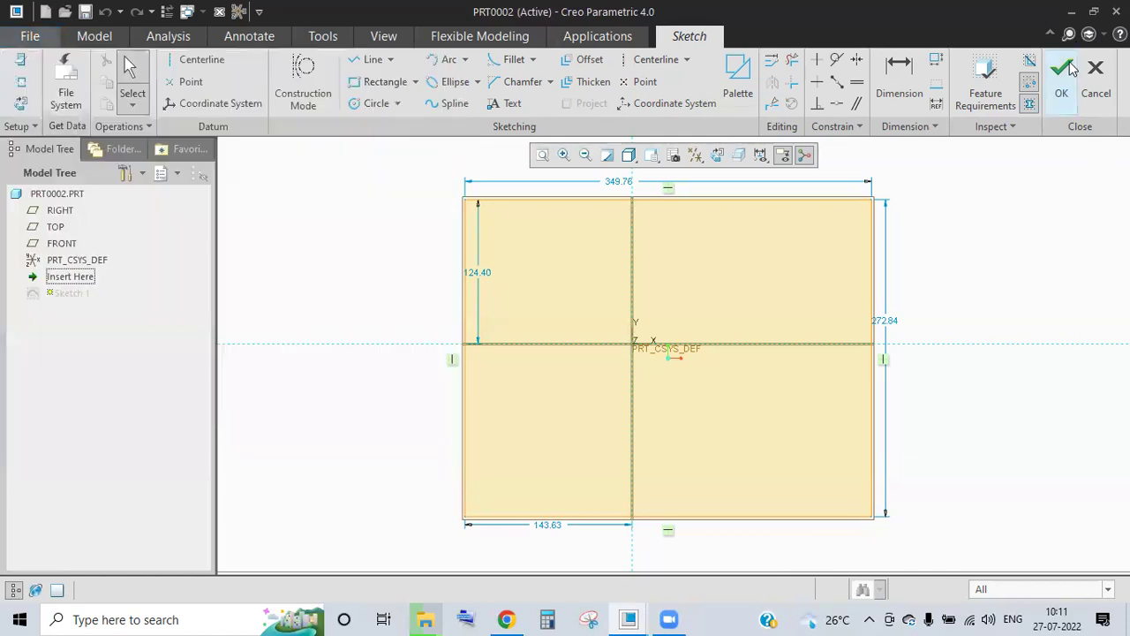
left_click(1065, 71)
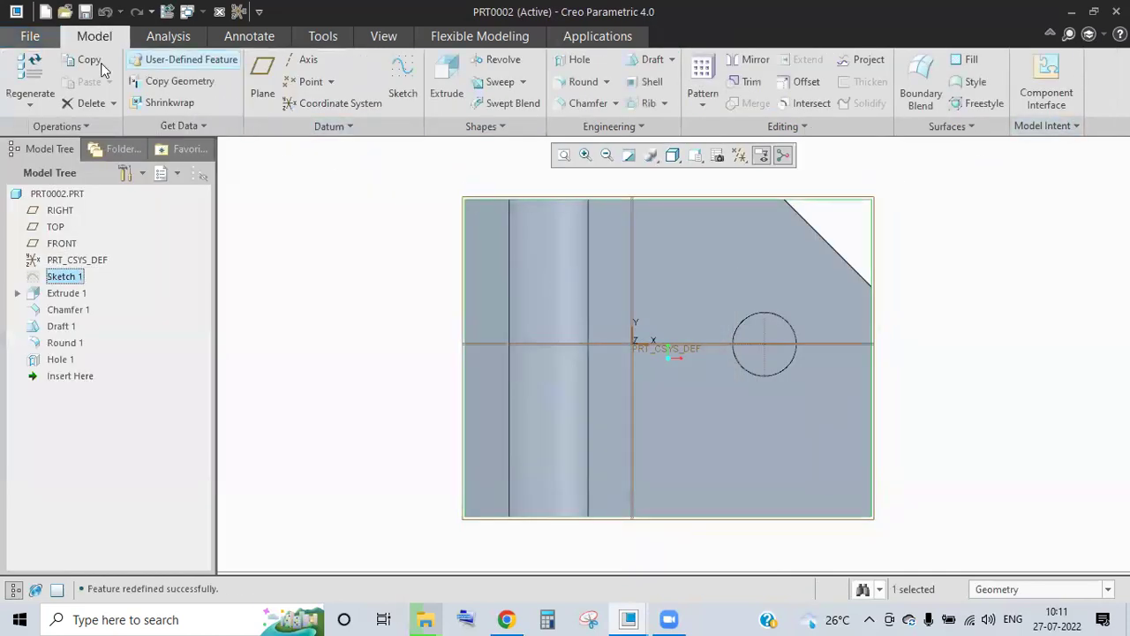
Set the unit system of PRT0002 to millimeter Newton Second (mmNs), converting the existing dimensions, and save the part.
left_click(30, 36)
mouse_move(63, 275)
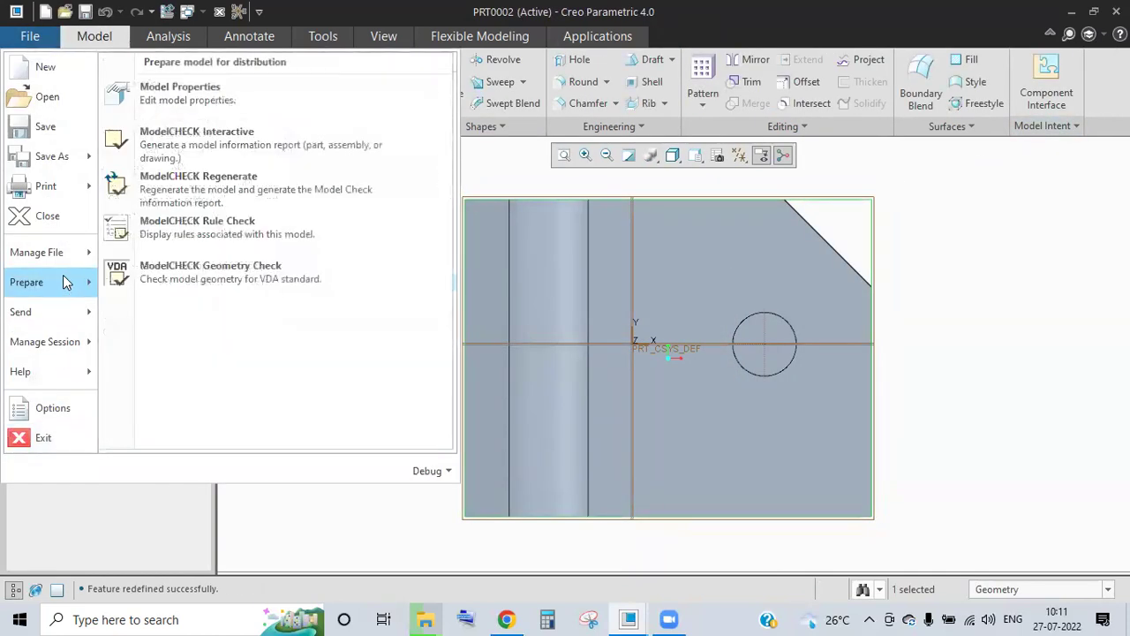
left_click(277, 89)
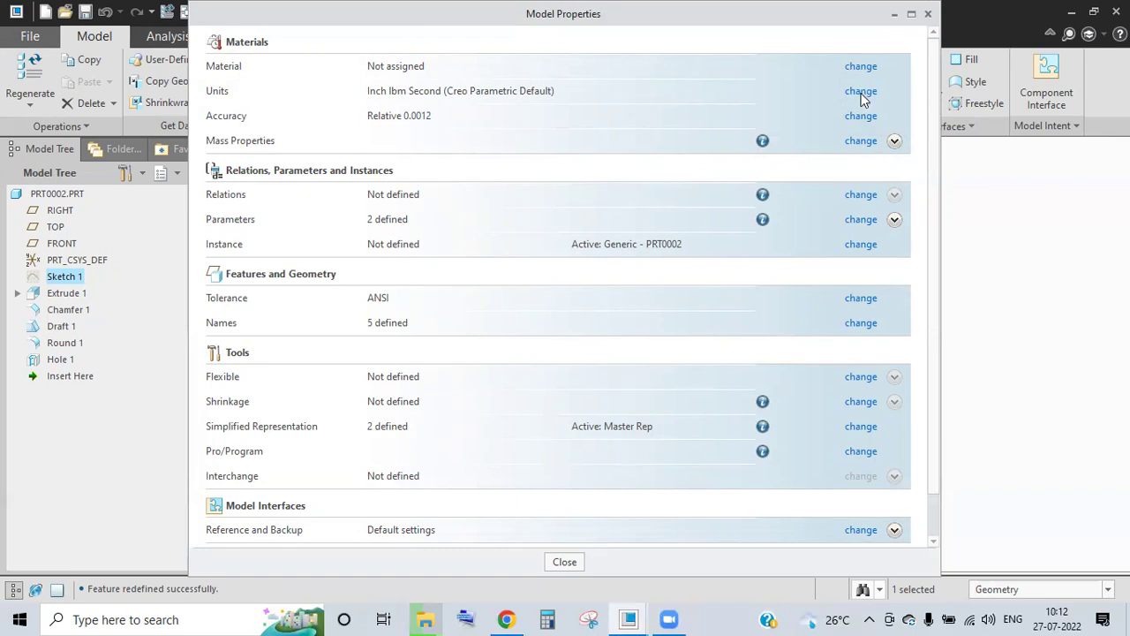
left_click(861, 93)
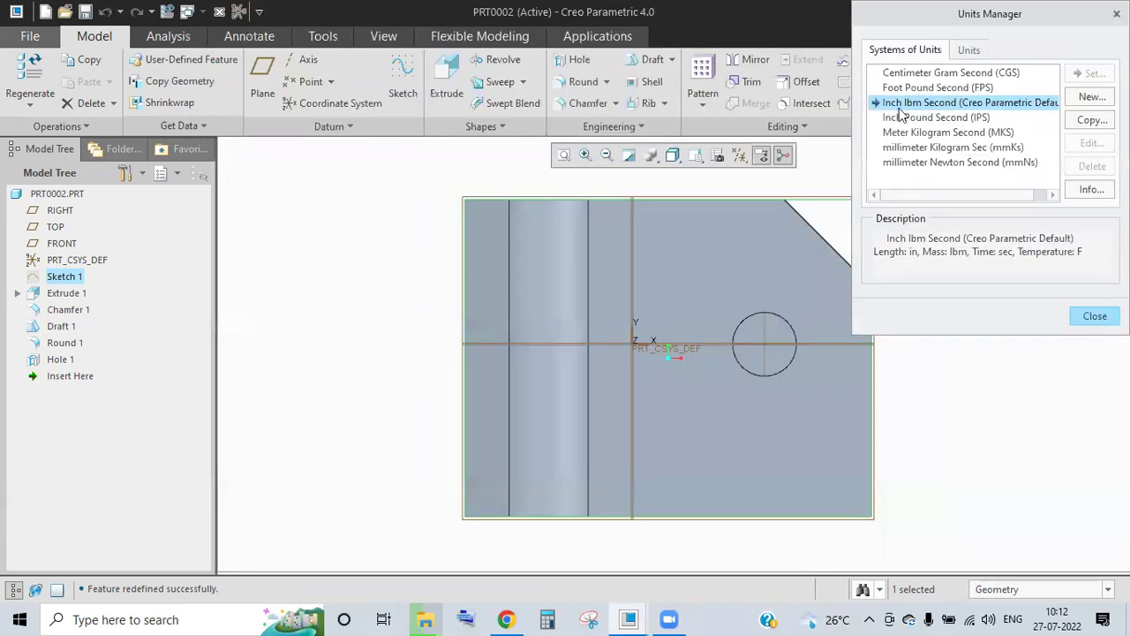
left_click(949, 146)
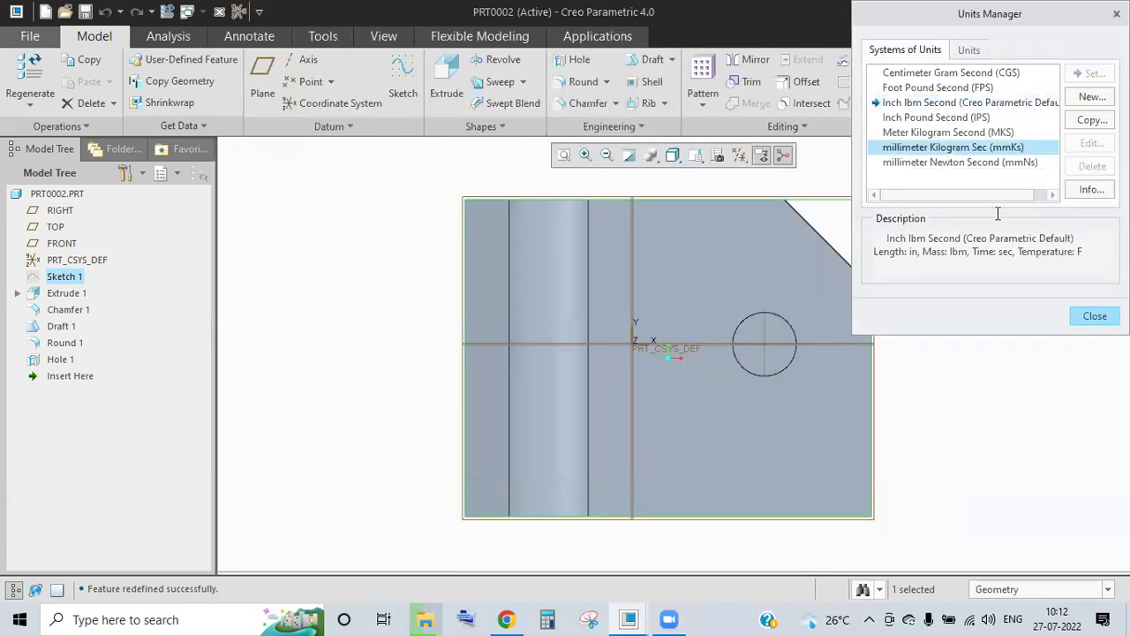
left_click(989, 162)
left_click(1086, 73)
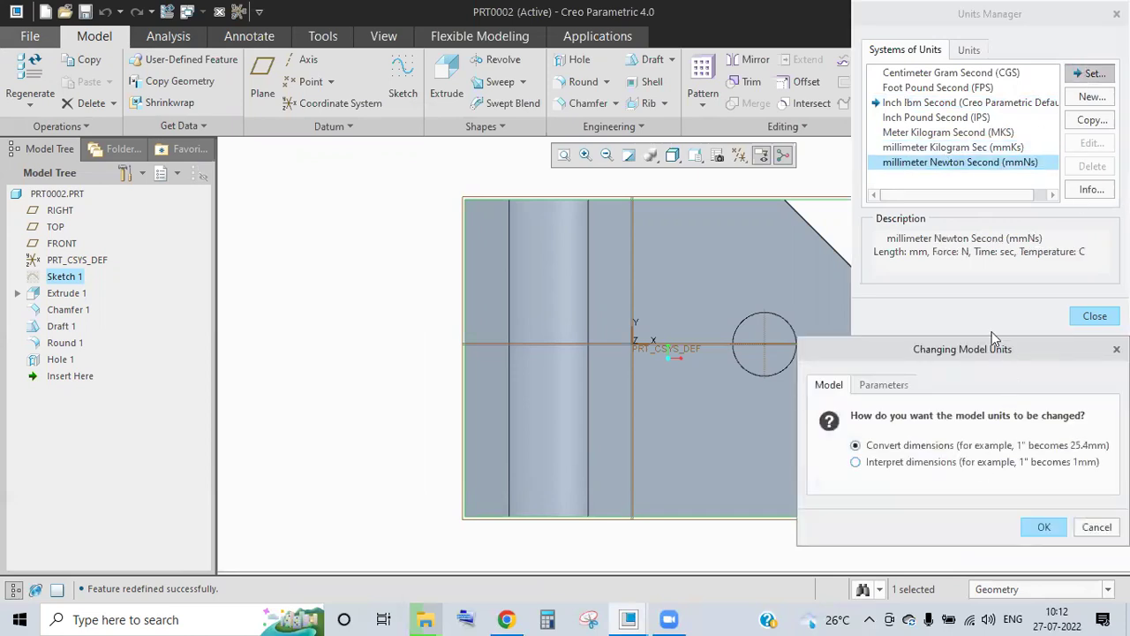
left_click_drag(993, 347, 696, 168)
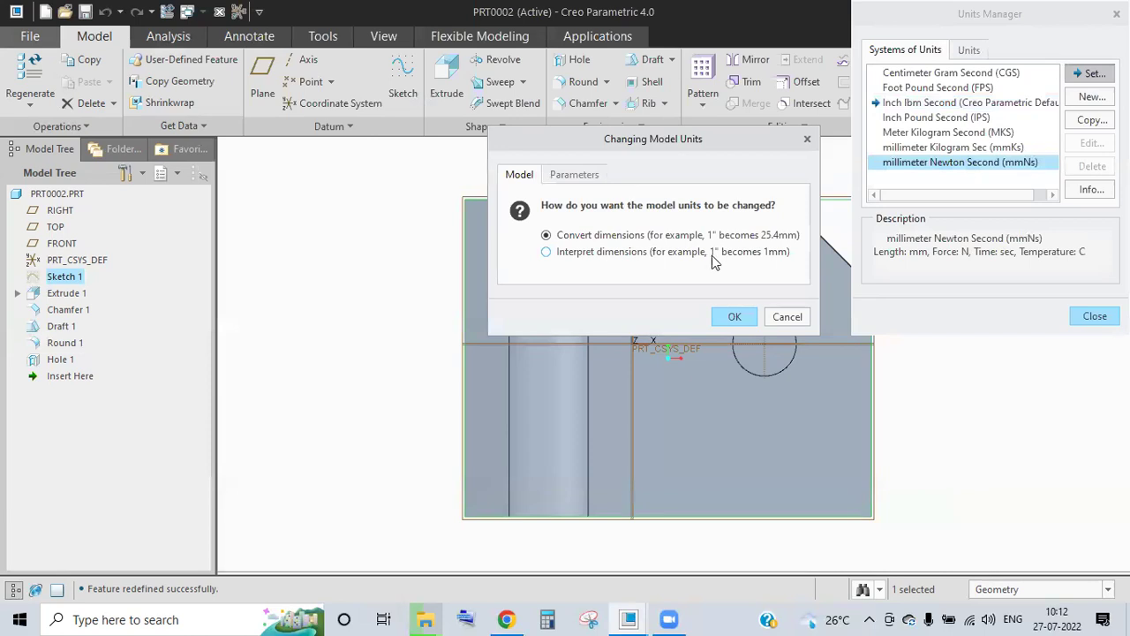
left_click(733, 315)
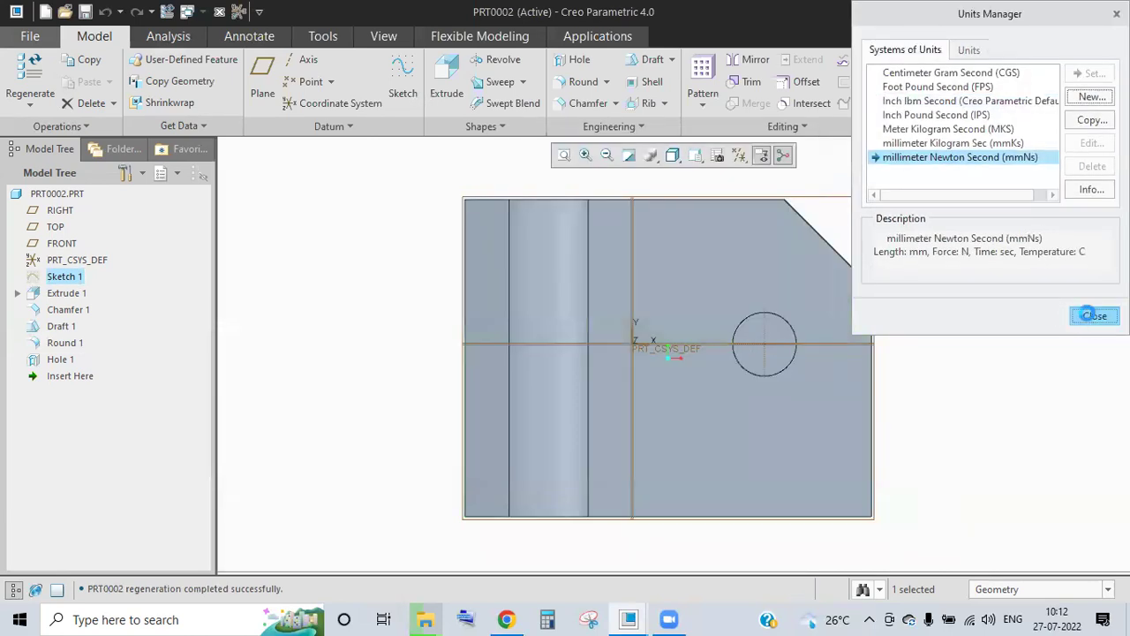
left_click(1093, 315)
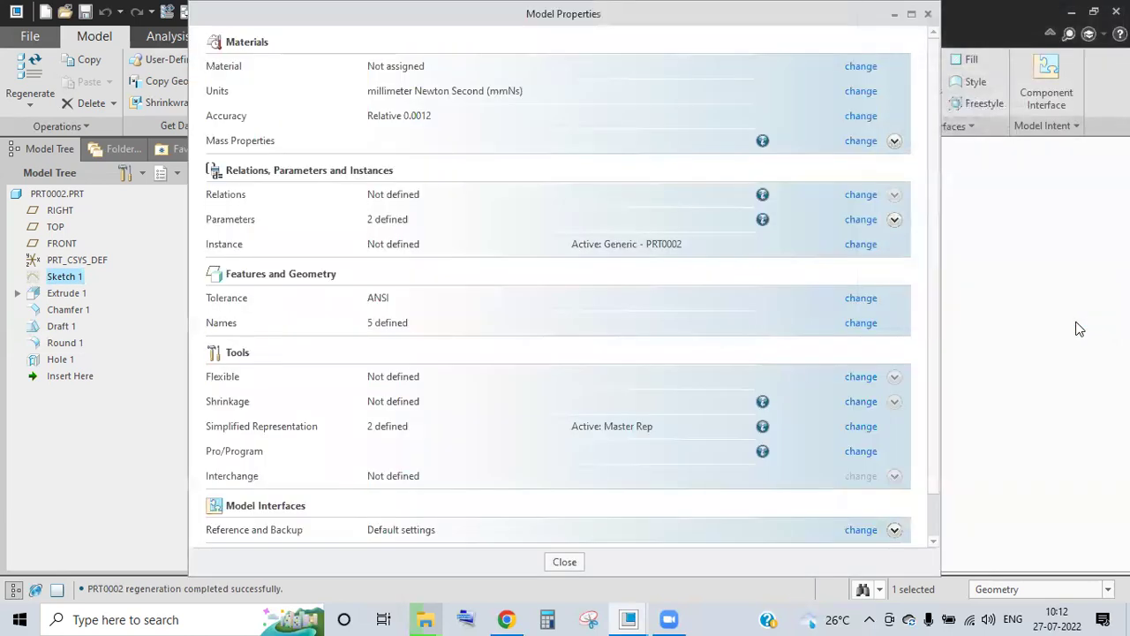
left_click(565, 561)
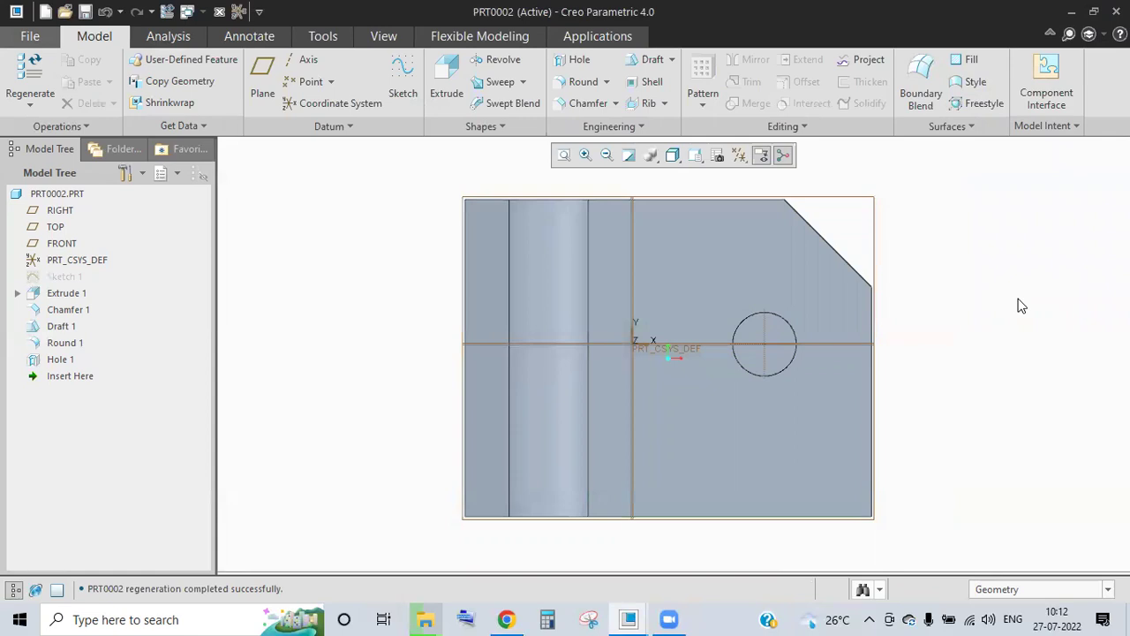
key("ctrl+s")
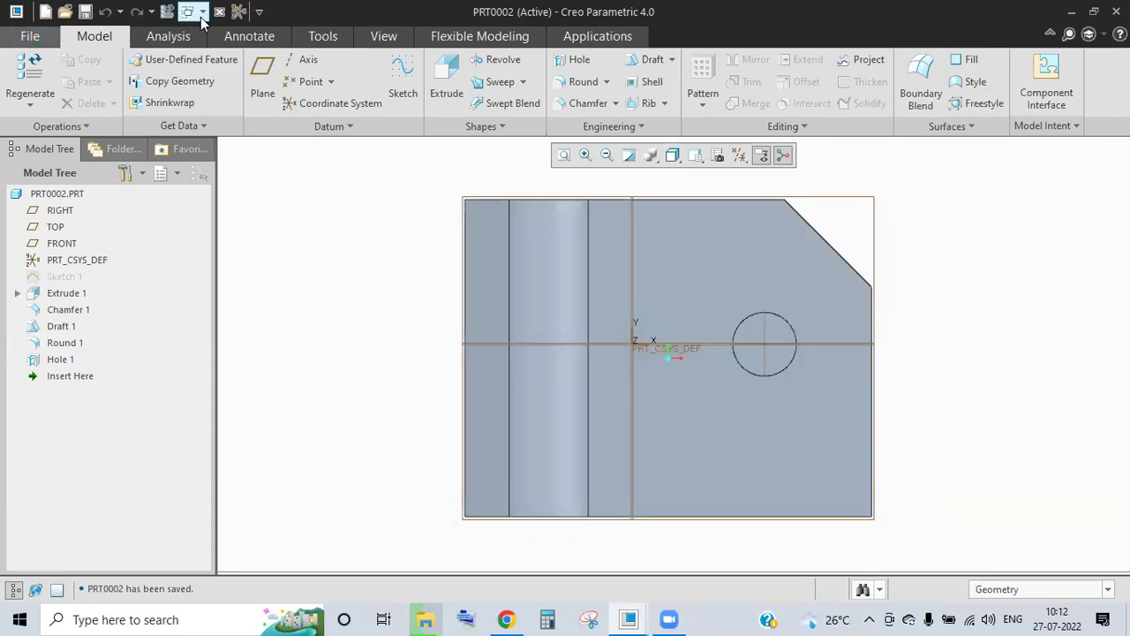
Switch to drawing DRW0004 and place a general view with No Combined State in the upper-left area of the sheet.
left_click(202, 11)
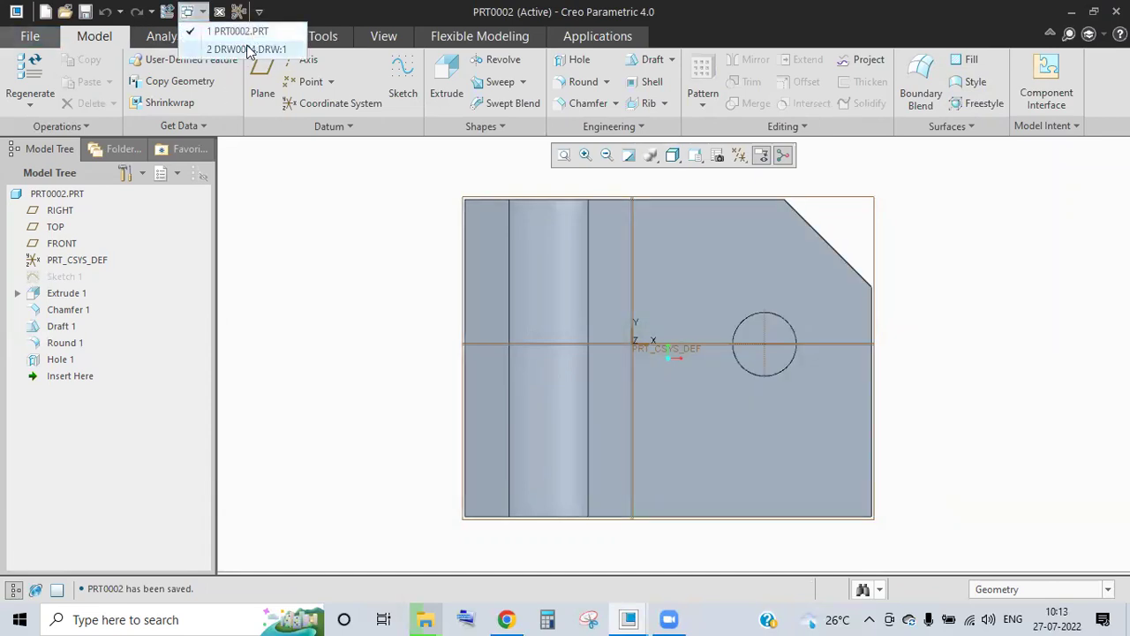
left_click(246, 49)
left_click(309, 81)
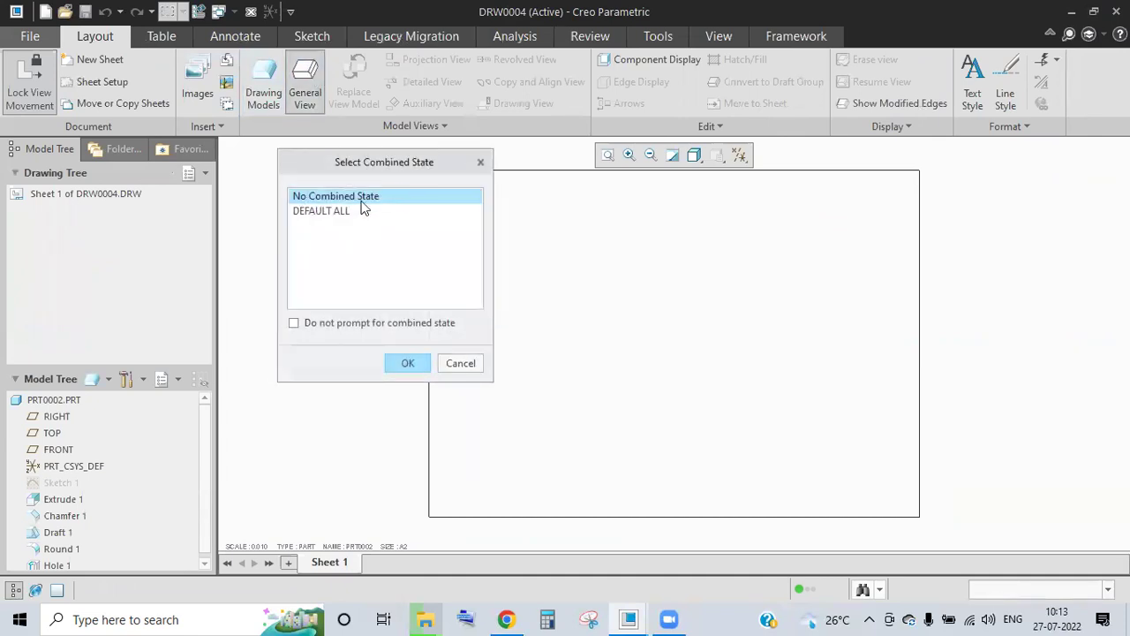
left_click(411, 363)
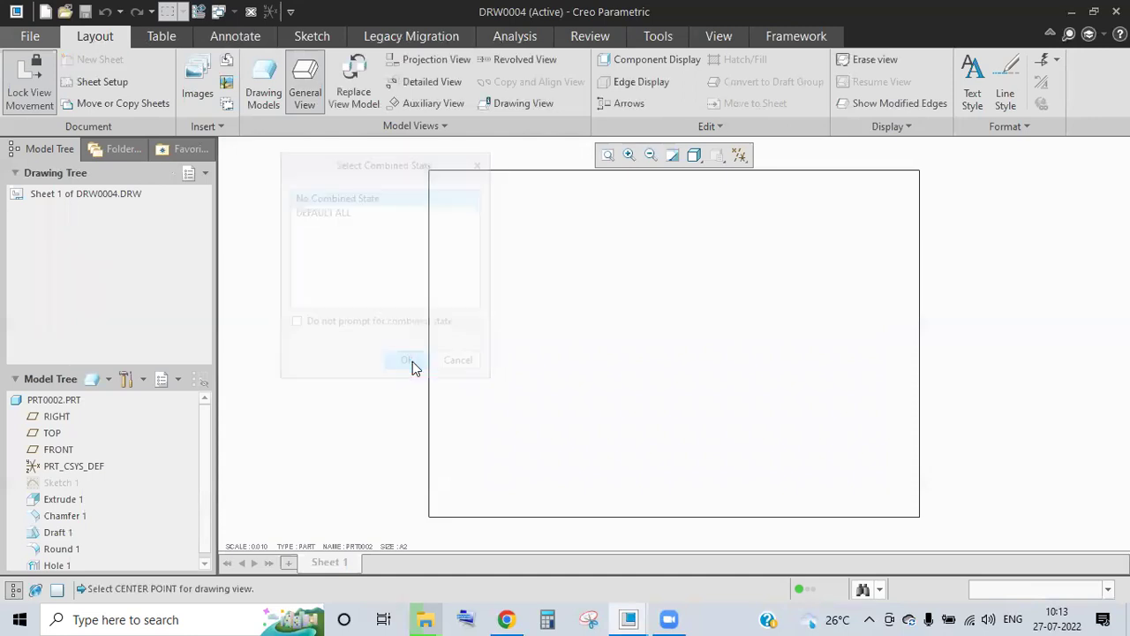
left_click(539, 270)
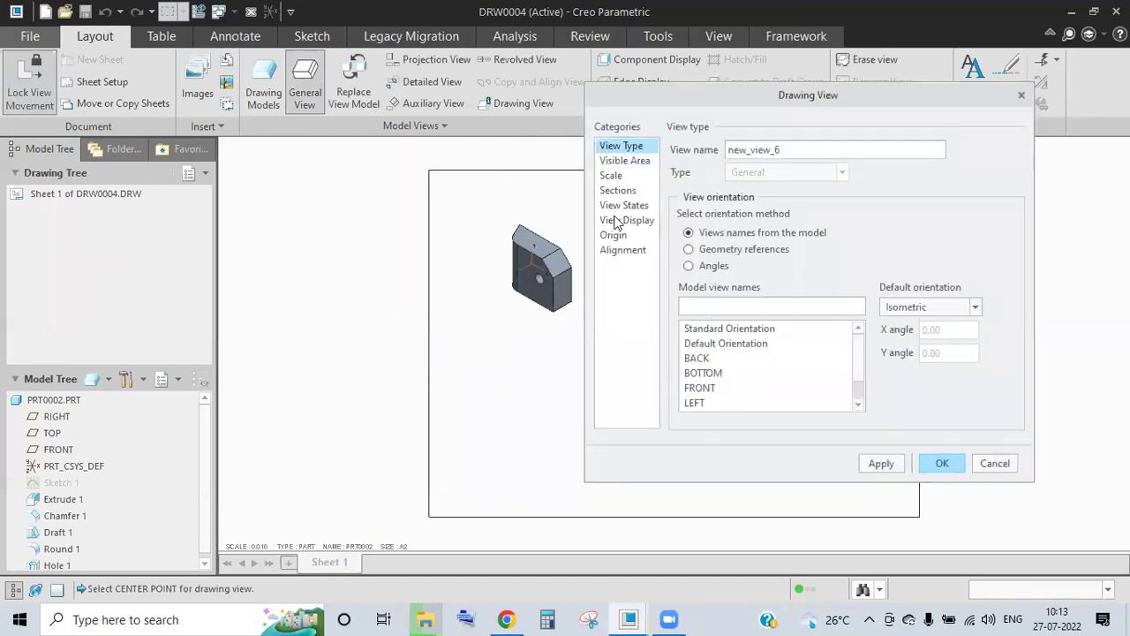
Apply a custom scale of 0.5 to the new general view and close its view settings.
left_click(614, 178)
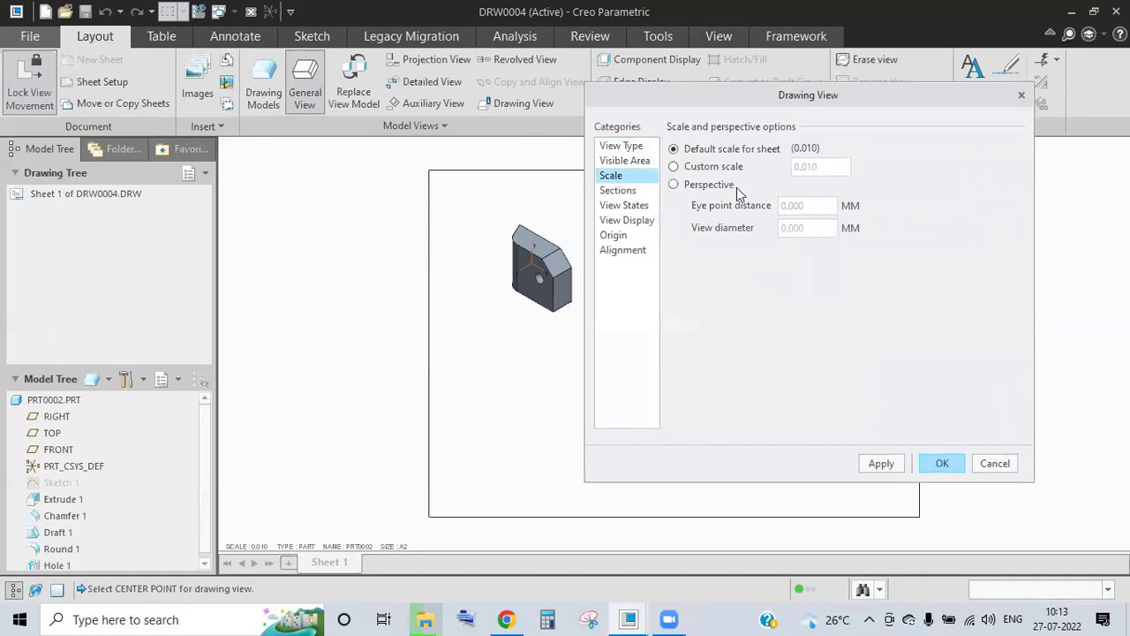
left_click(732, 166)
left_click(827, 168)
left_click(738, 170)
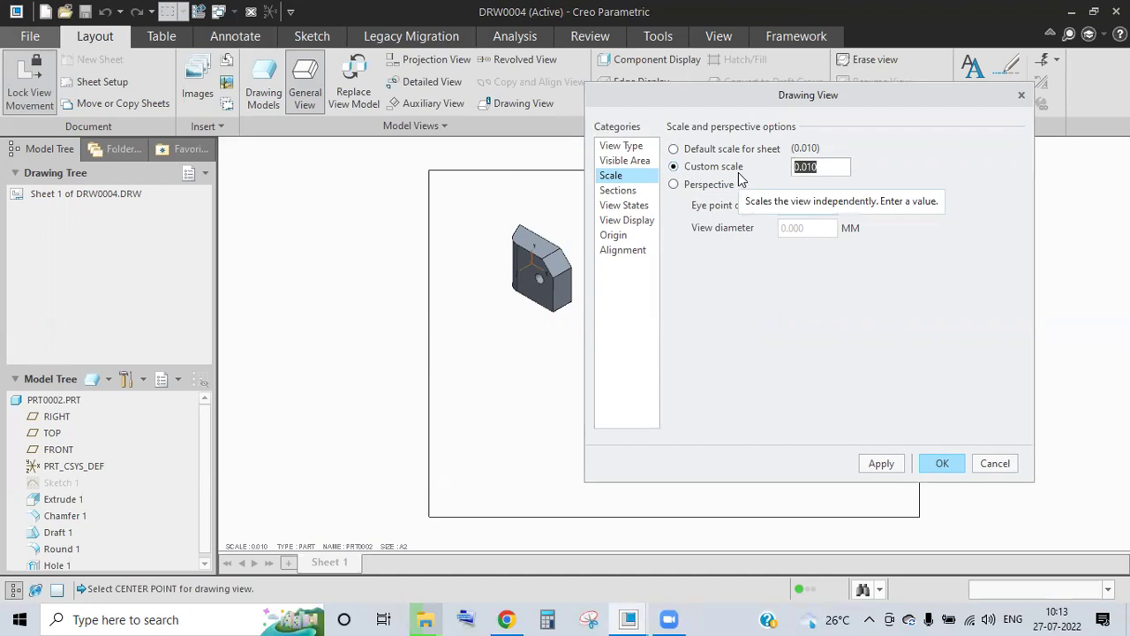
type("0.5")
key("Return")
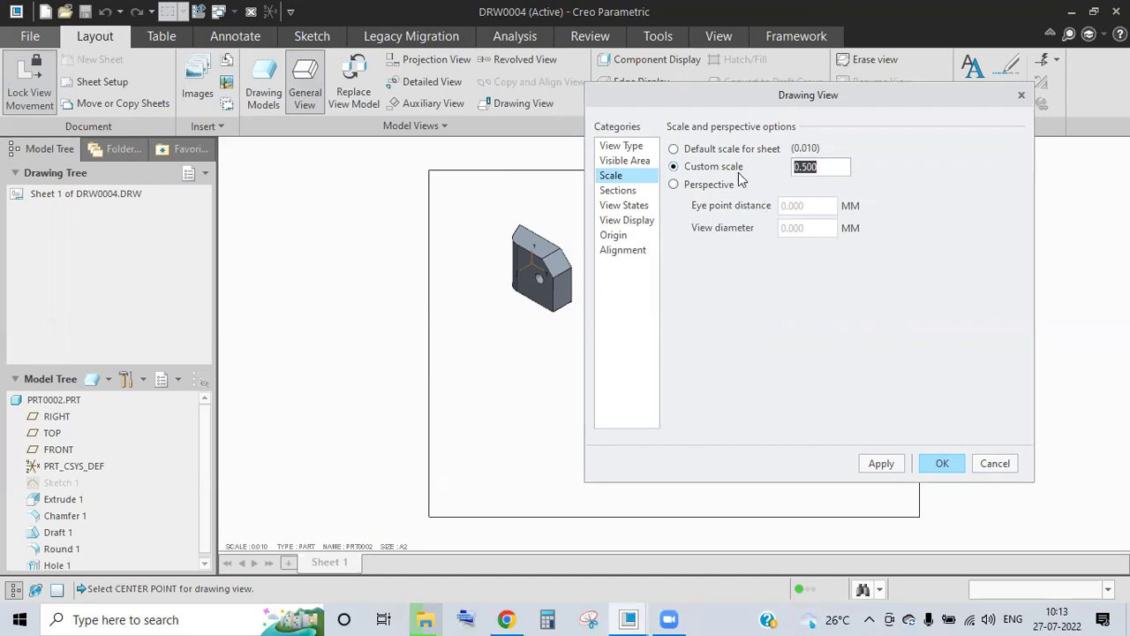
left_click(881, 463)
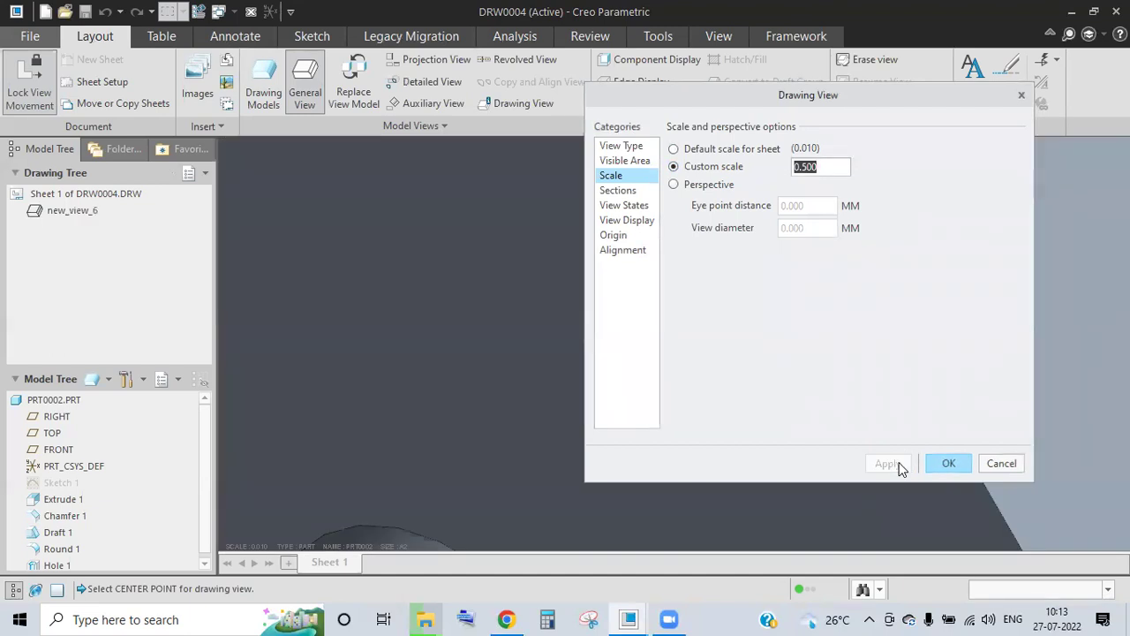
left_click(1001, 464)
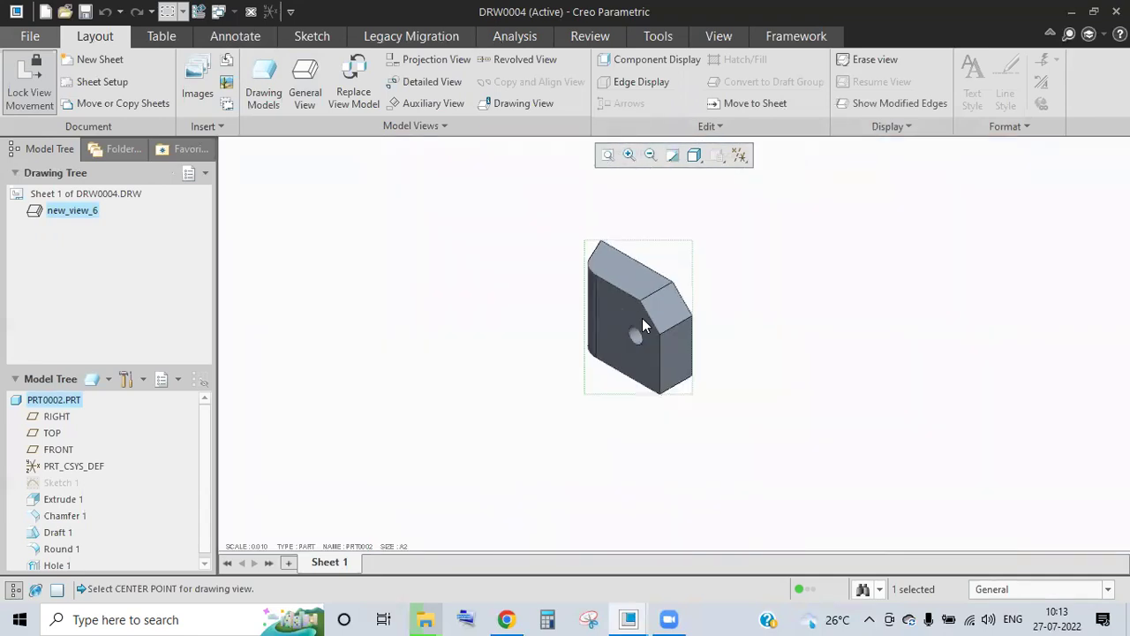
Delete the general view from Sheet 1 of DRW0004.
left_click(68, 210)
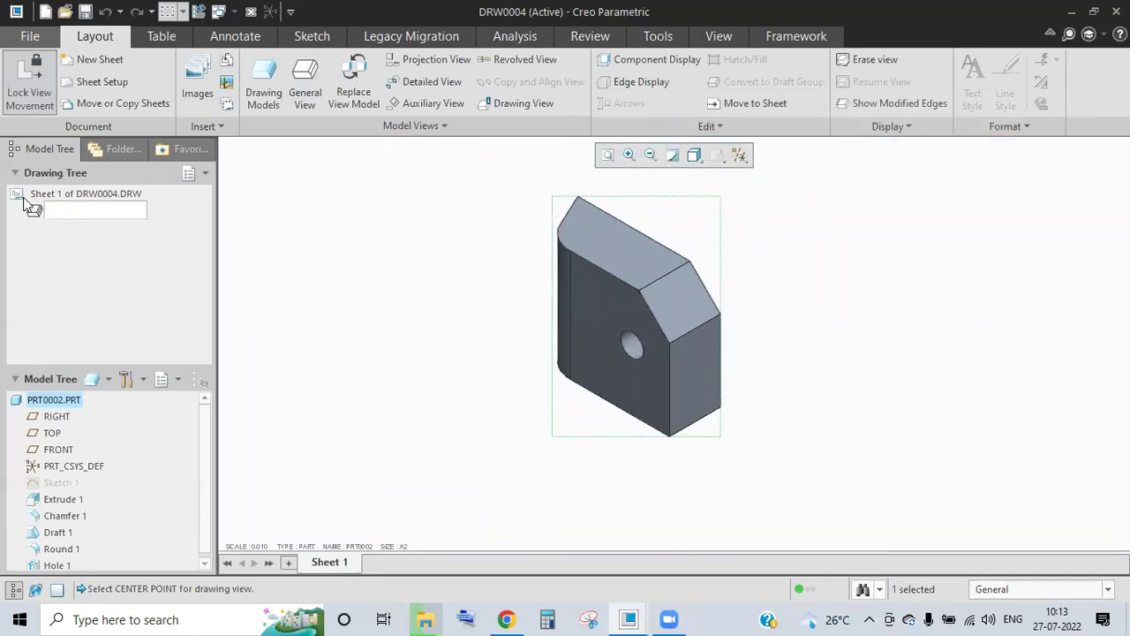
left_click(32, 245)
left_click(35, 216)
left_click(59, 287)
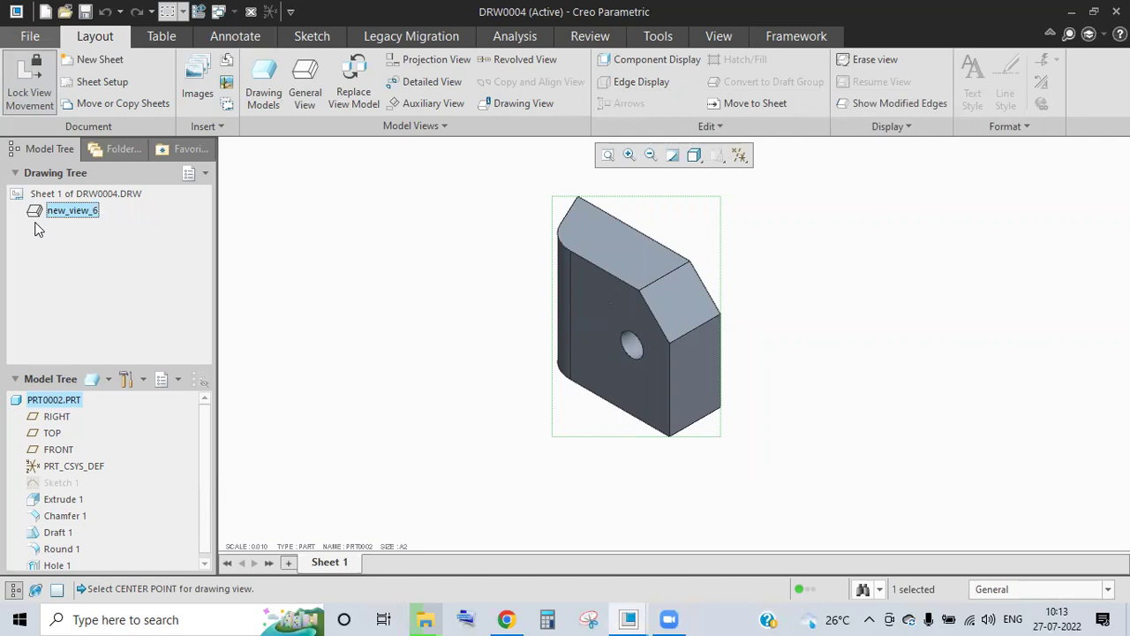
key("Delete")
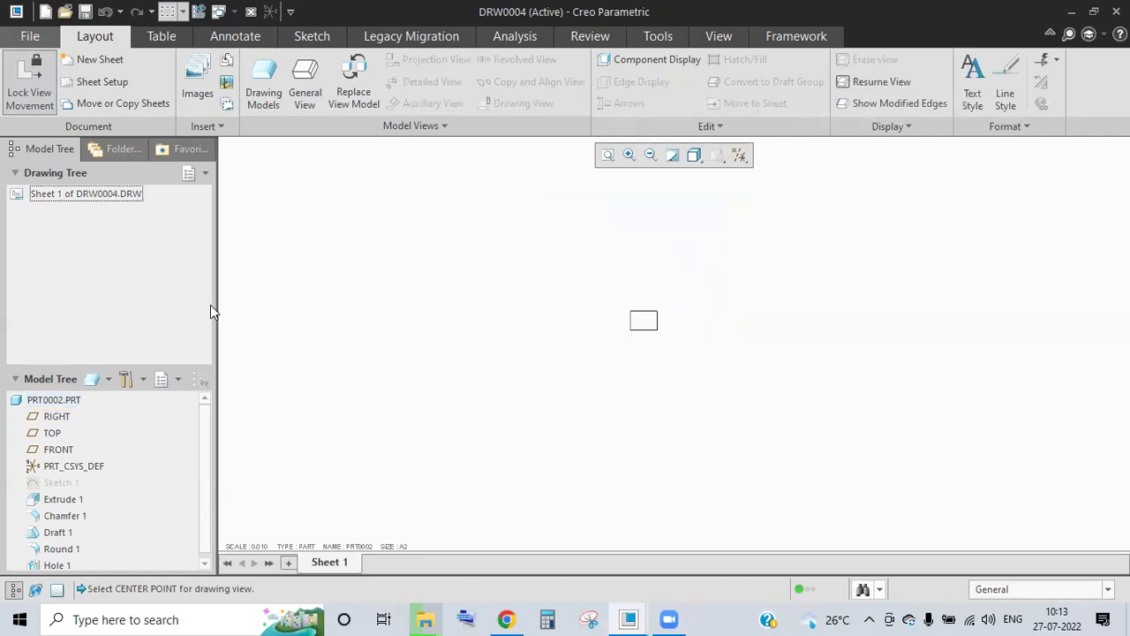
Switch to the PRT0002 part, set its unit system to millimeter Kilogram Sec (mmKs) with the interpret dimensions option, and save the part.
left_click(233, 11)
left_click(265, 32)
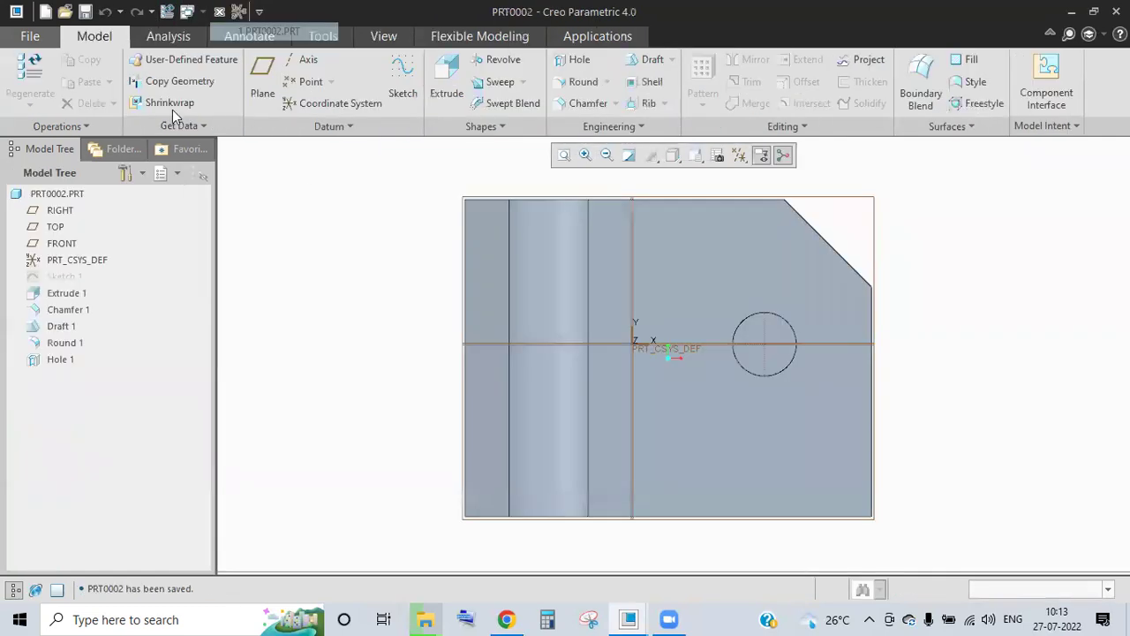
left_click(30, 35)
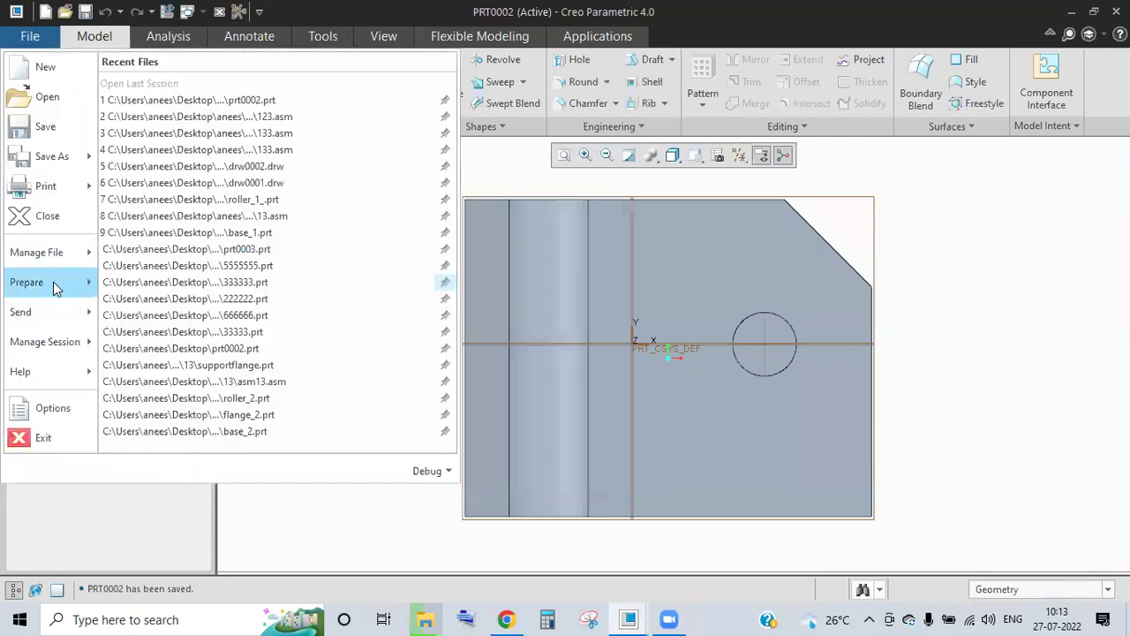
left_click(53, 281)
left_click(187, 91)
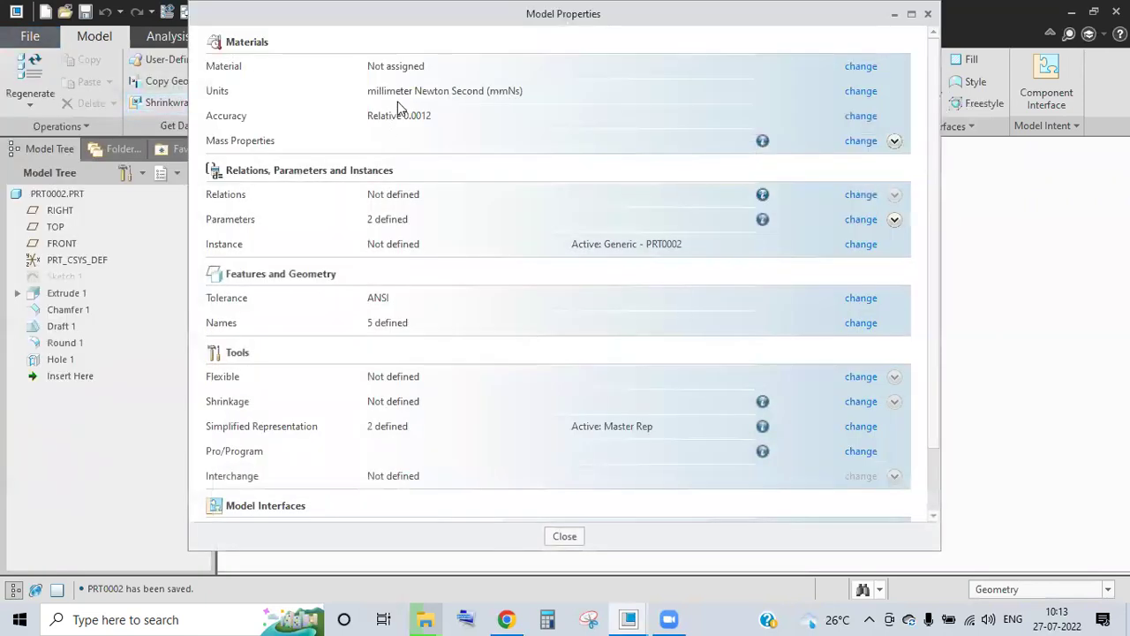
left_click(861, 91)
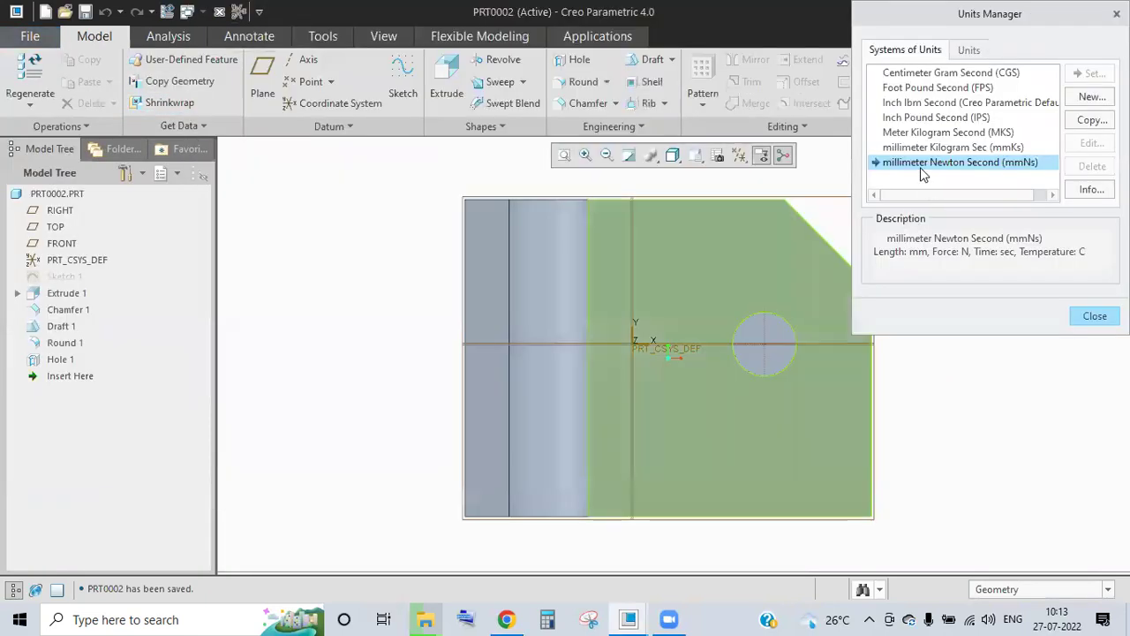
left_click(944, 148)
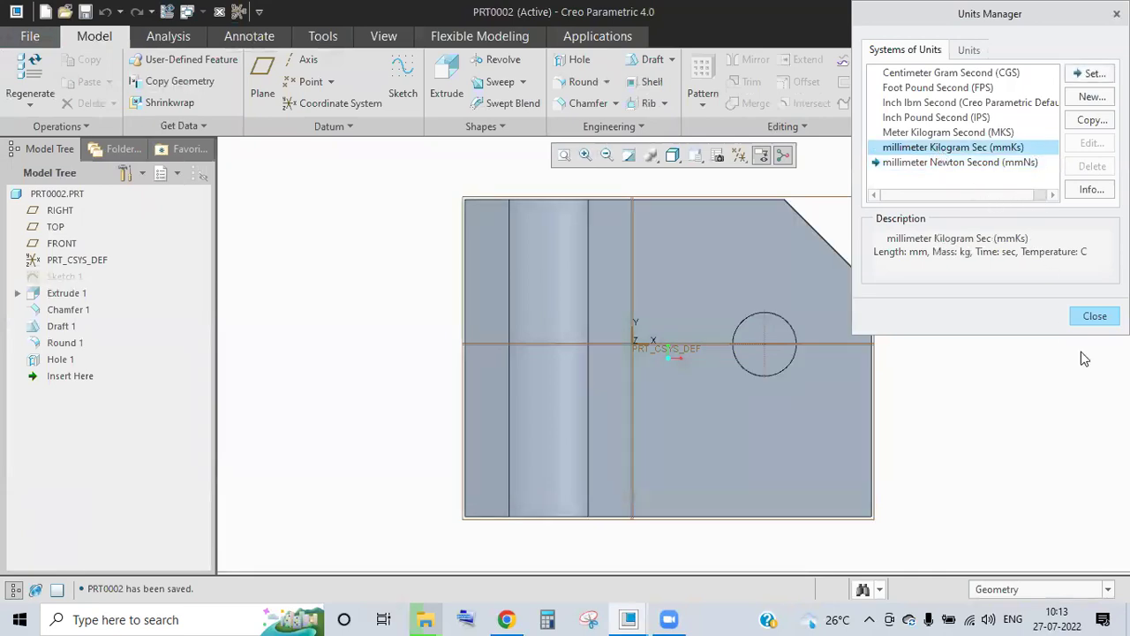
left_click(1093, 74)
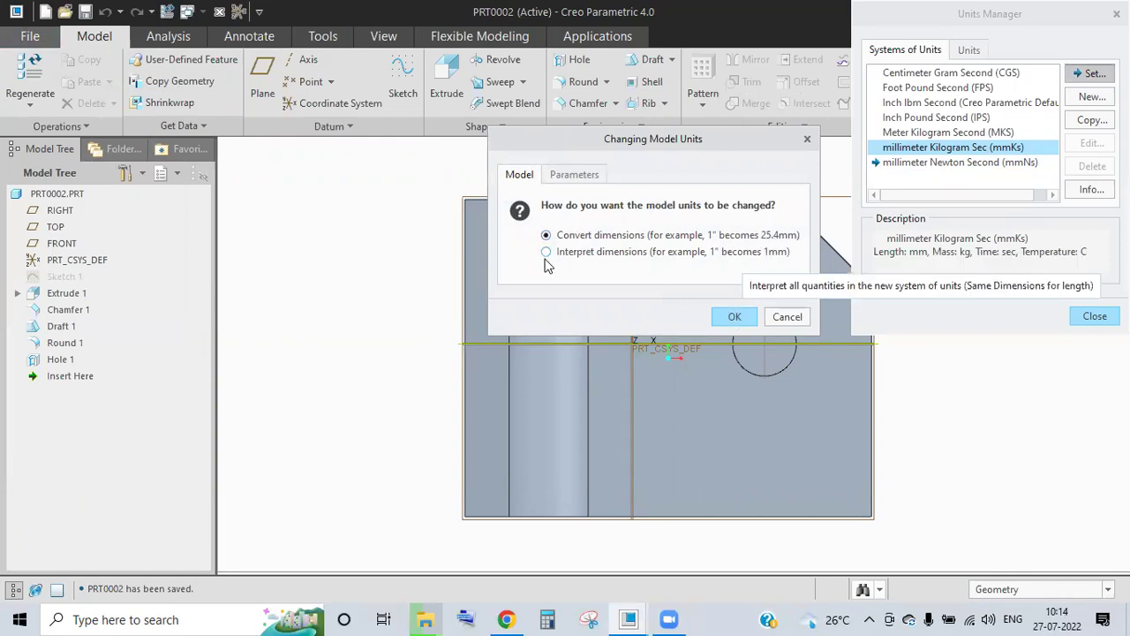
left_click(657, 255)
left_click(736, 315)
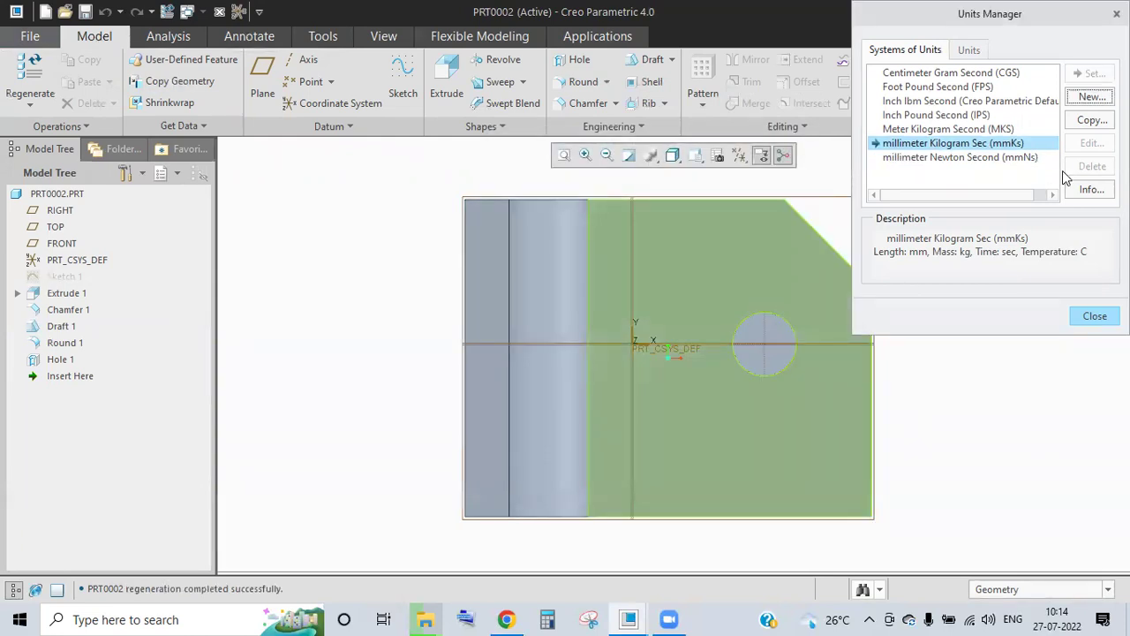
key("Return")
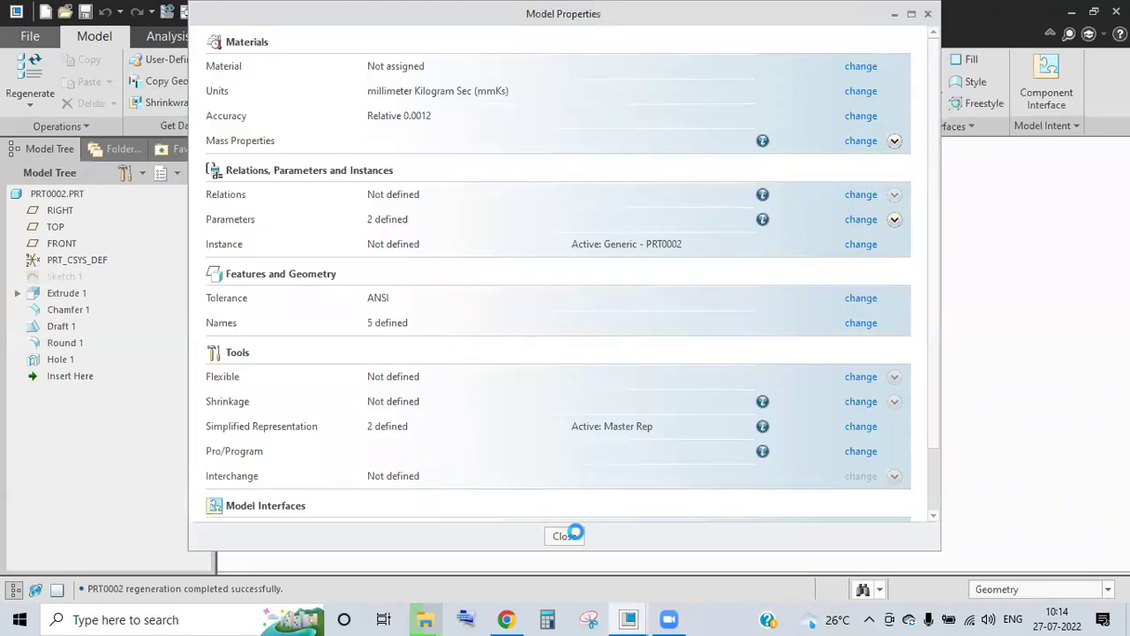
left_click(565, 536)
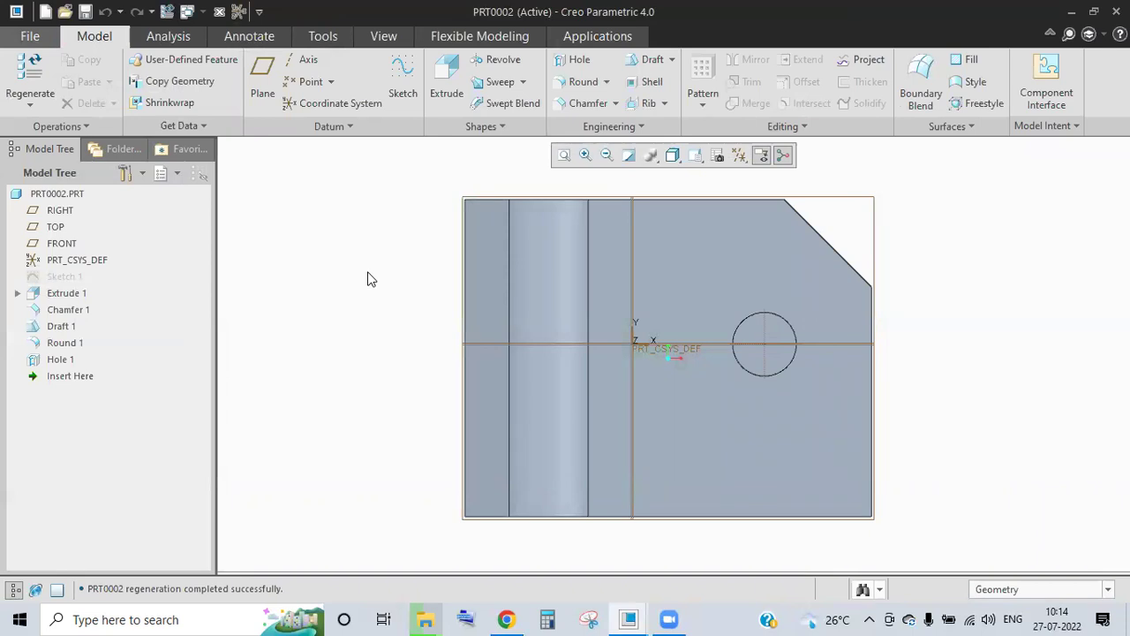
key("ctrl+s")
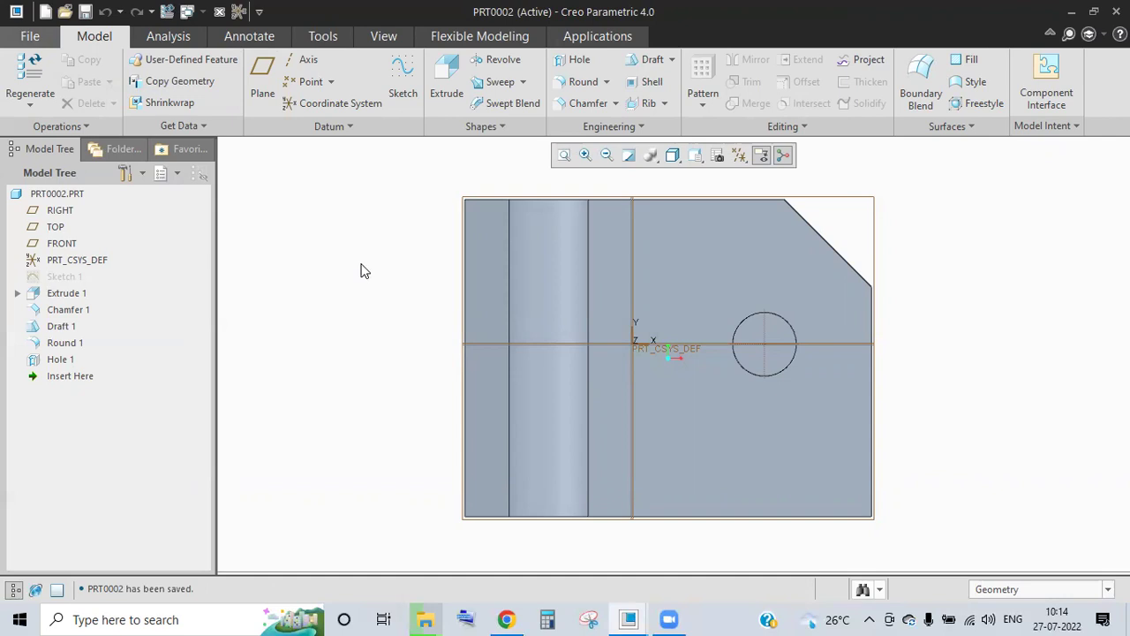
Switch to drawing DRW0004 and set the sheet scale to 0.5.
left_click(202, 13)
left_click(231, 46)
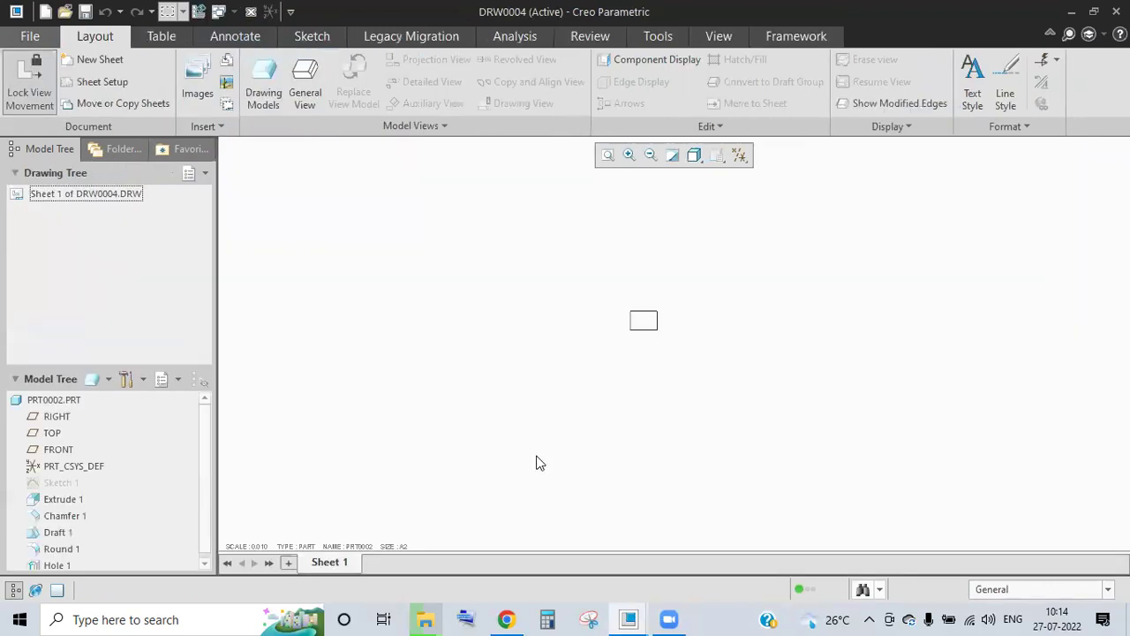
scroll(638, 319, "up", 3)
scroll(669, 383, "up", 3)
double_click(236, 545)
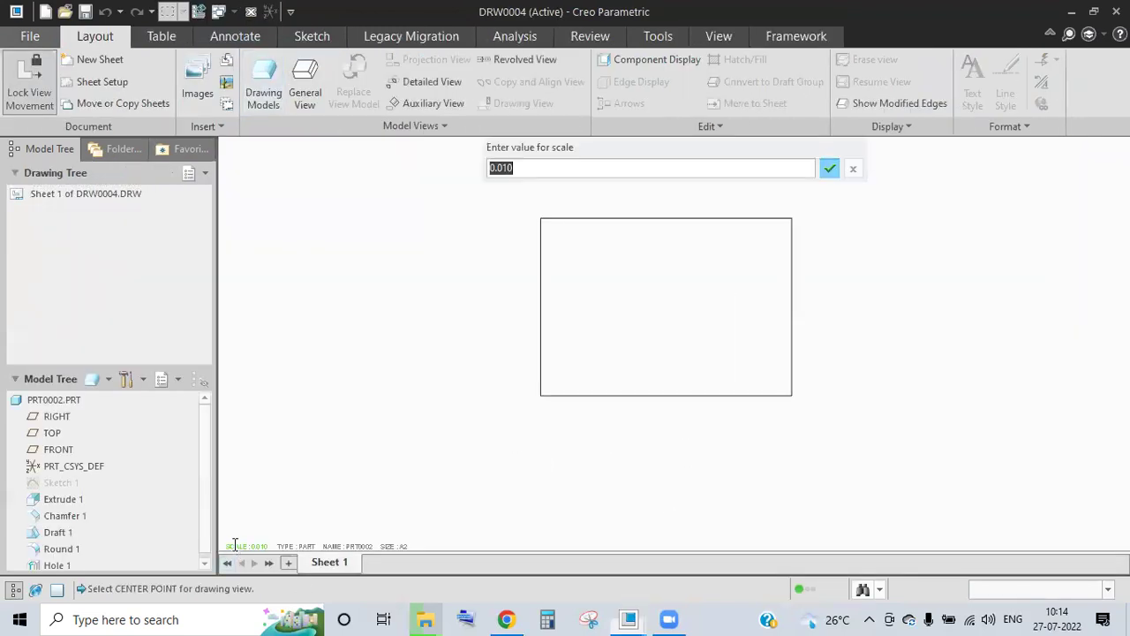
type("0.")
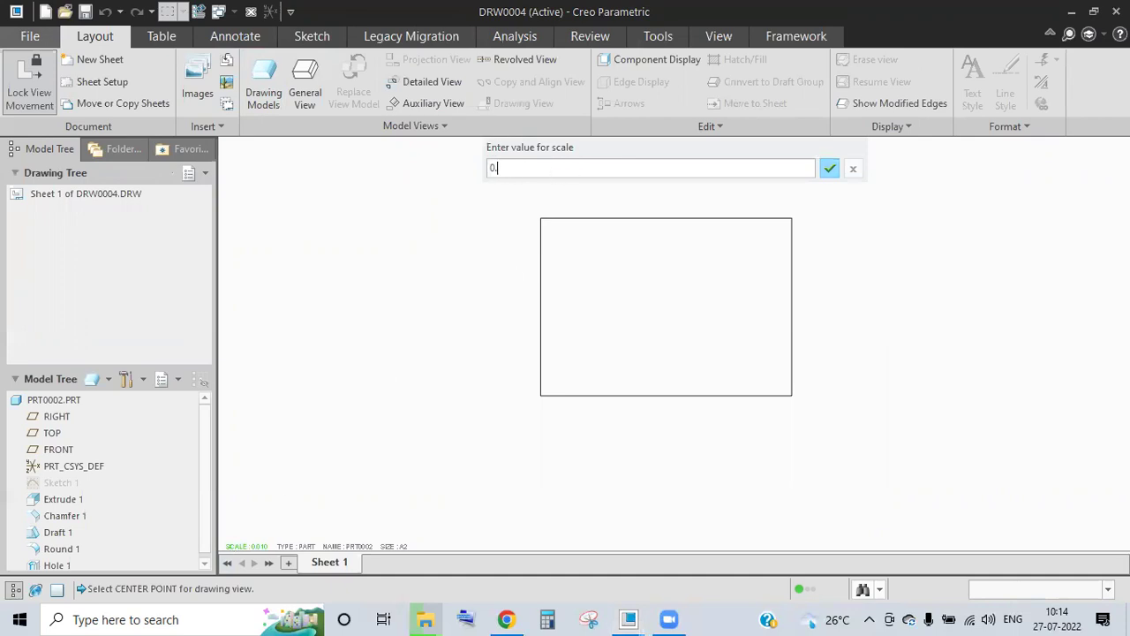
type("5")
key("Return")
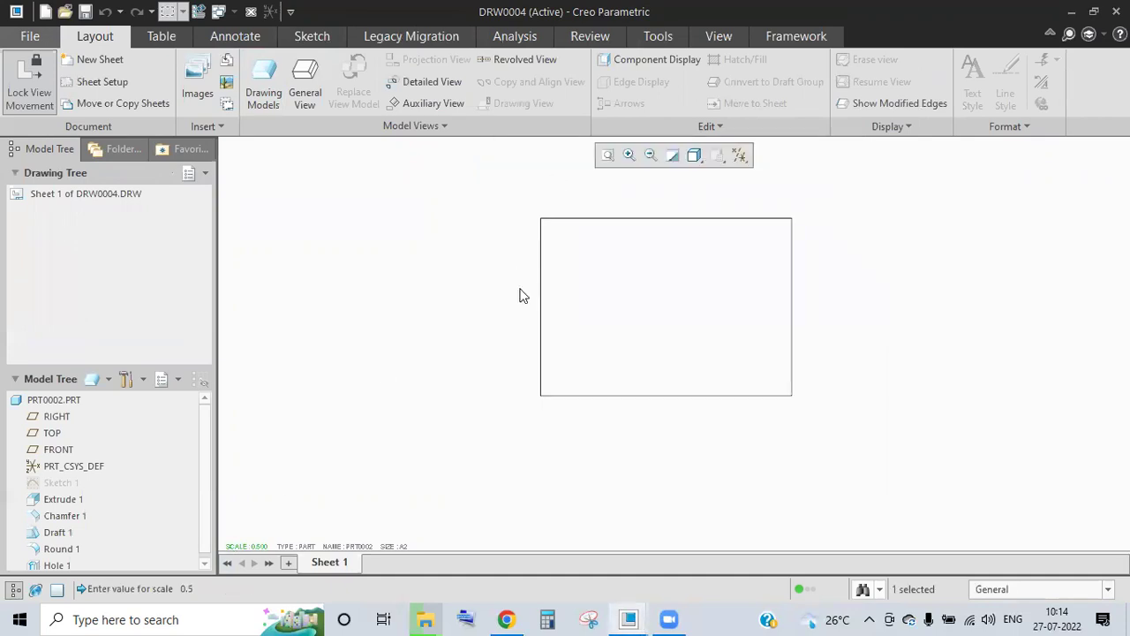
right_click(113, 201)
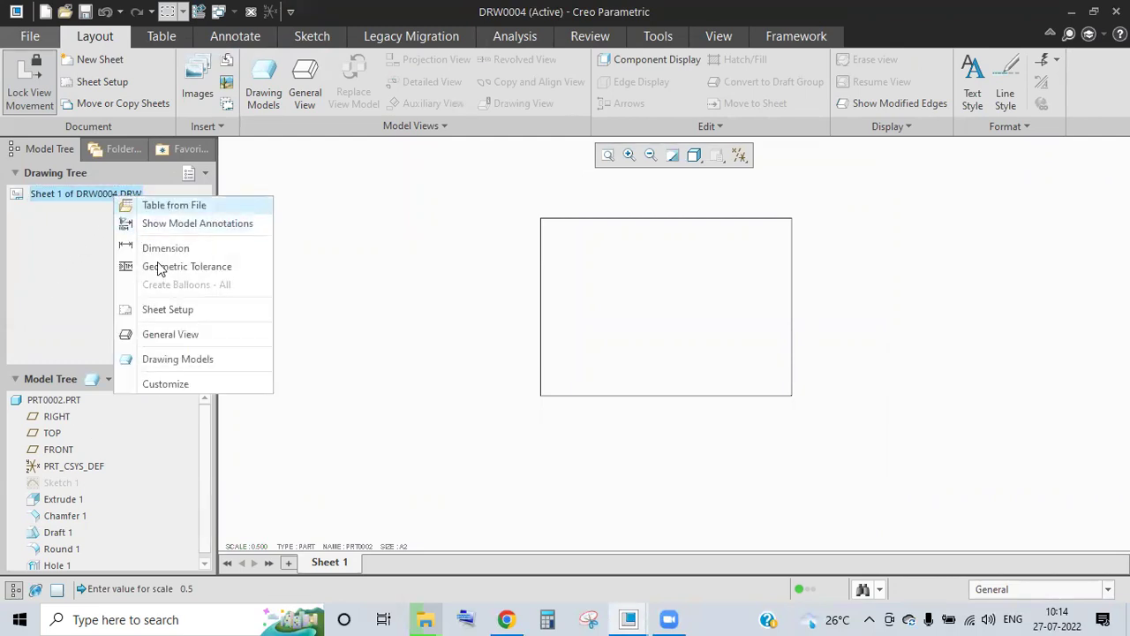
left_click(162, 335)
left_click(481, 159)
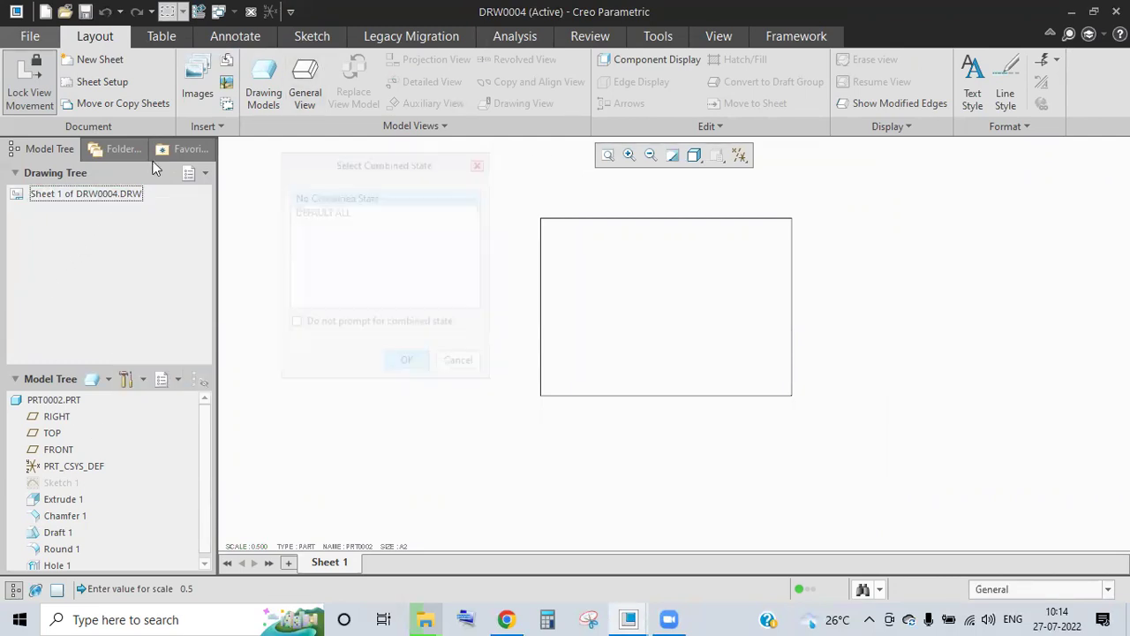
Check the size, units and orientation of Sheet 1 in the sheet setup.
right_click(123, 200)
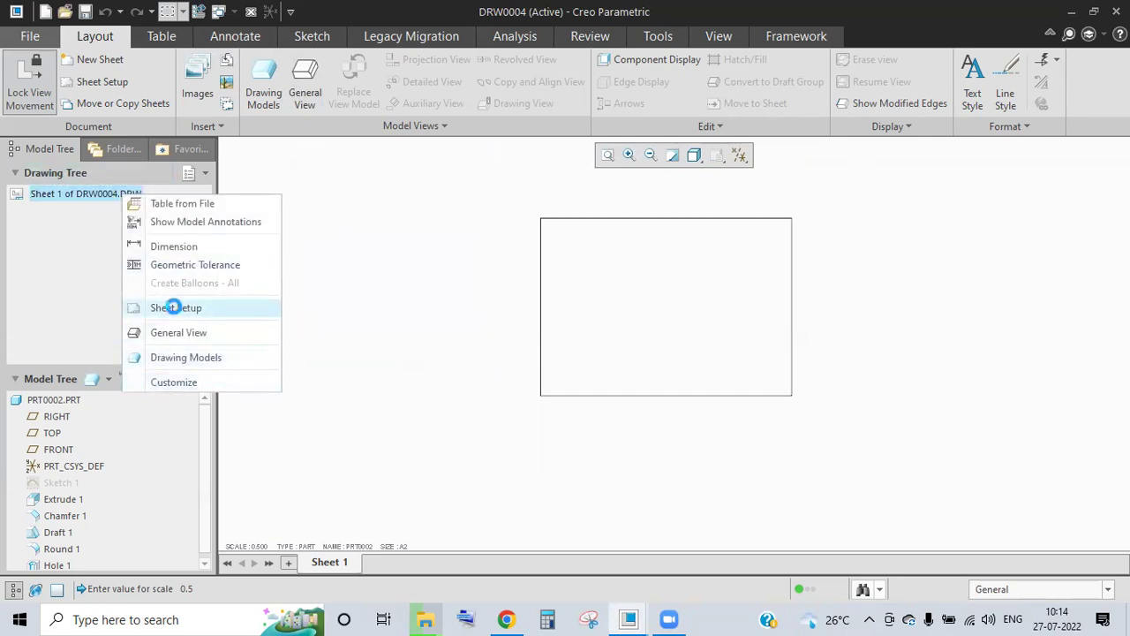
left_click(174, 307)
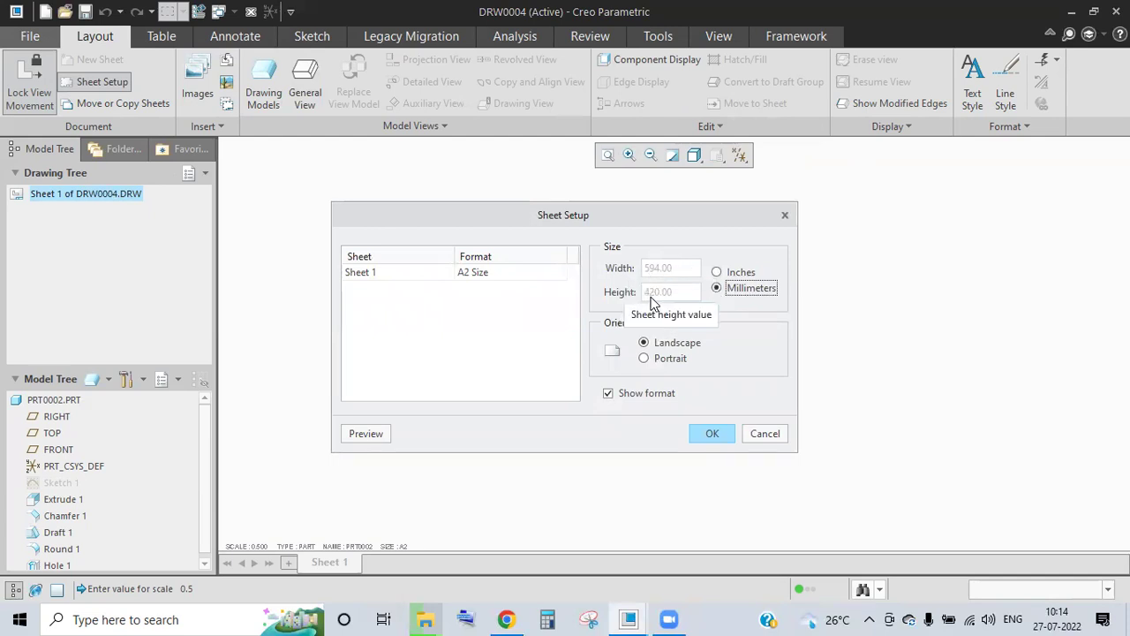
left_click(711, 435)
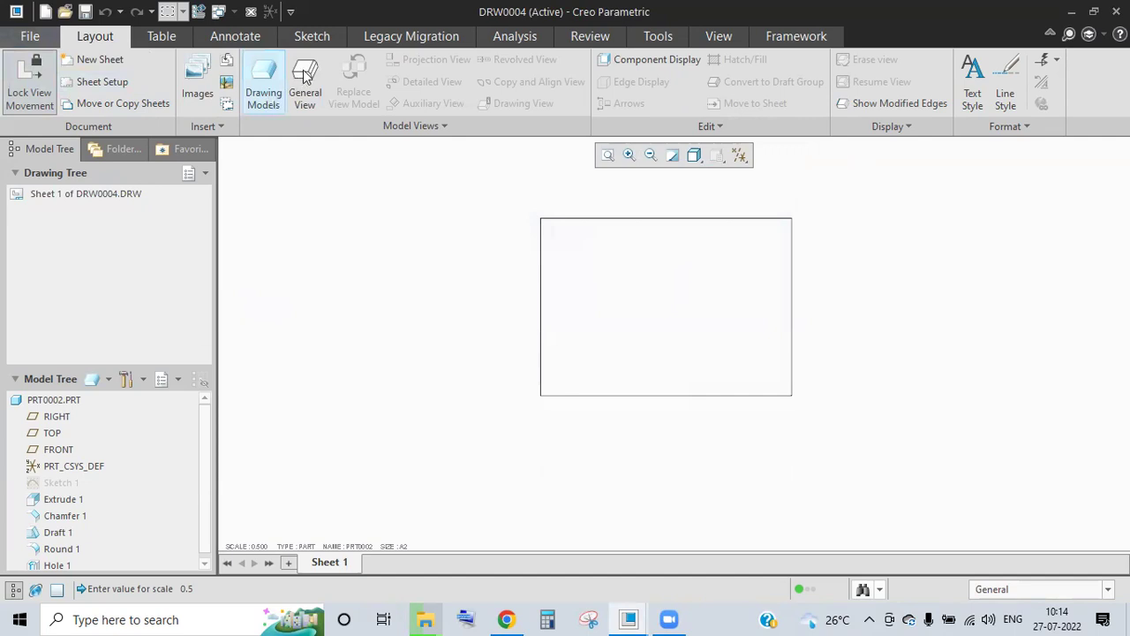
Place a trial general view with No Combined State near the sheet's middle, check its custom scale option, and cancel the view.
left_click(305, 98)
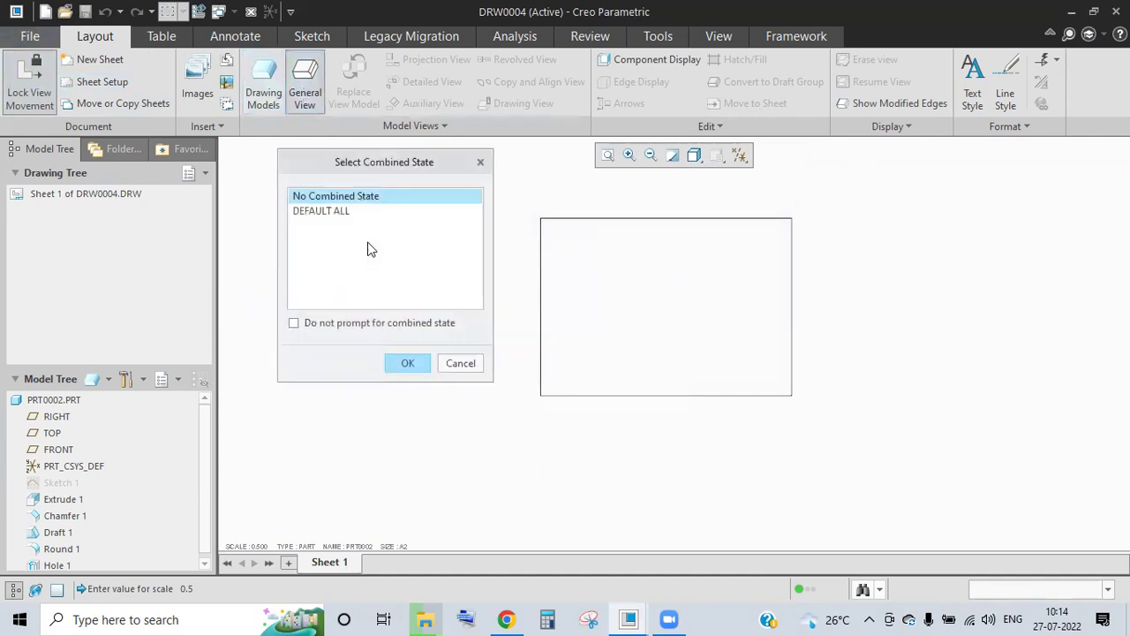
left_click(408, 364)
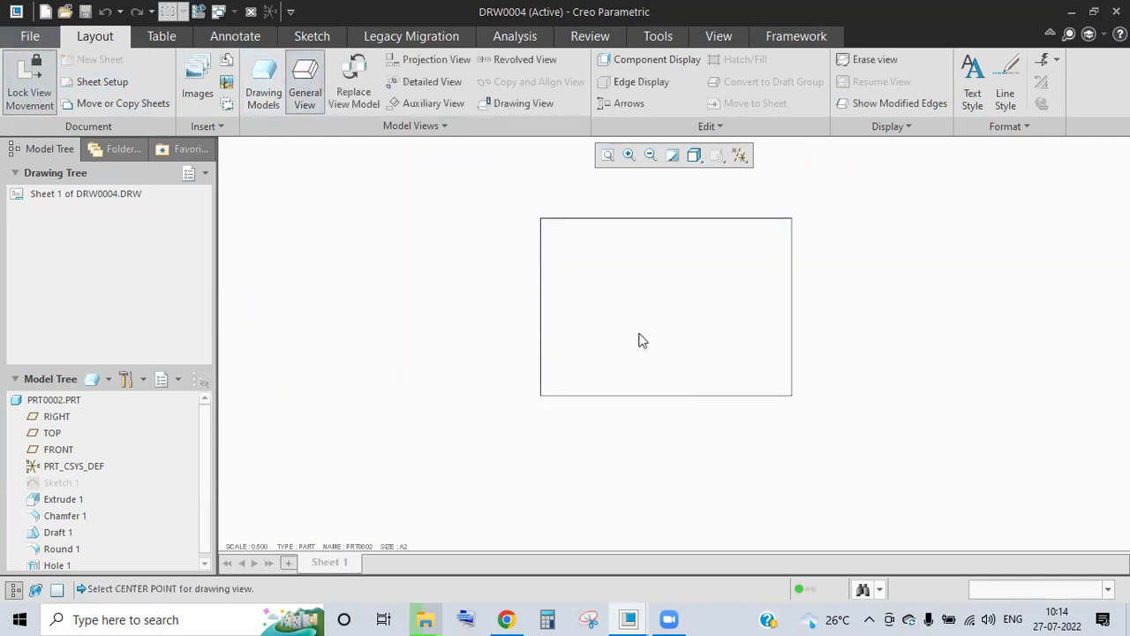
left_click(636, 303)
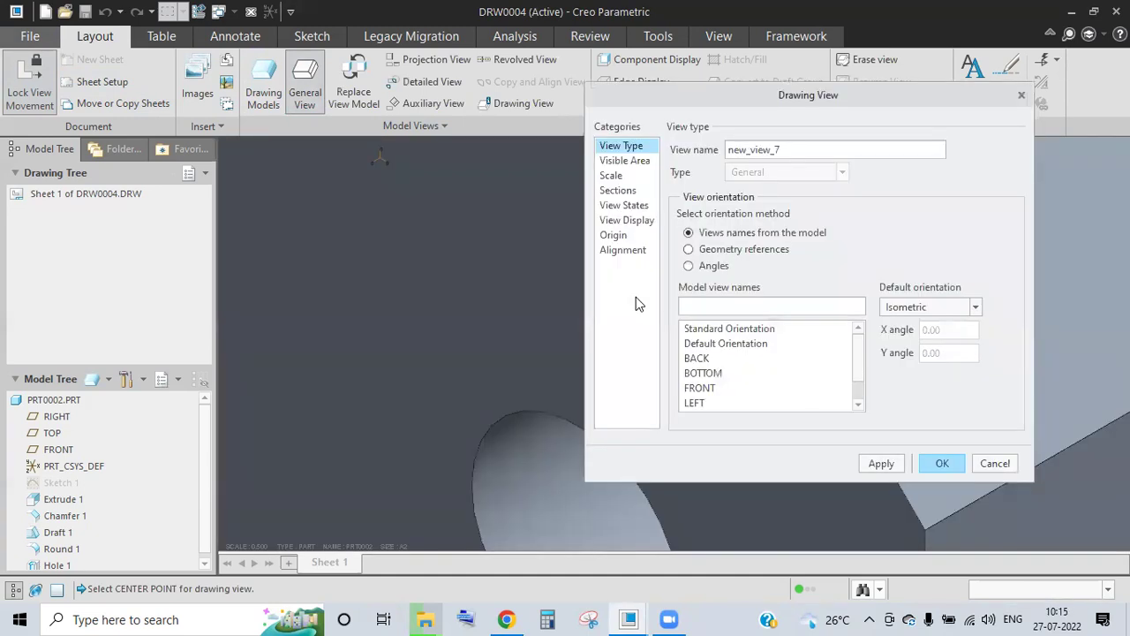
left_click(615, 175)
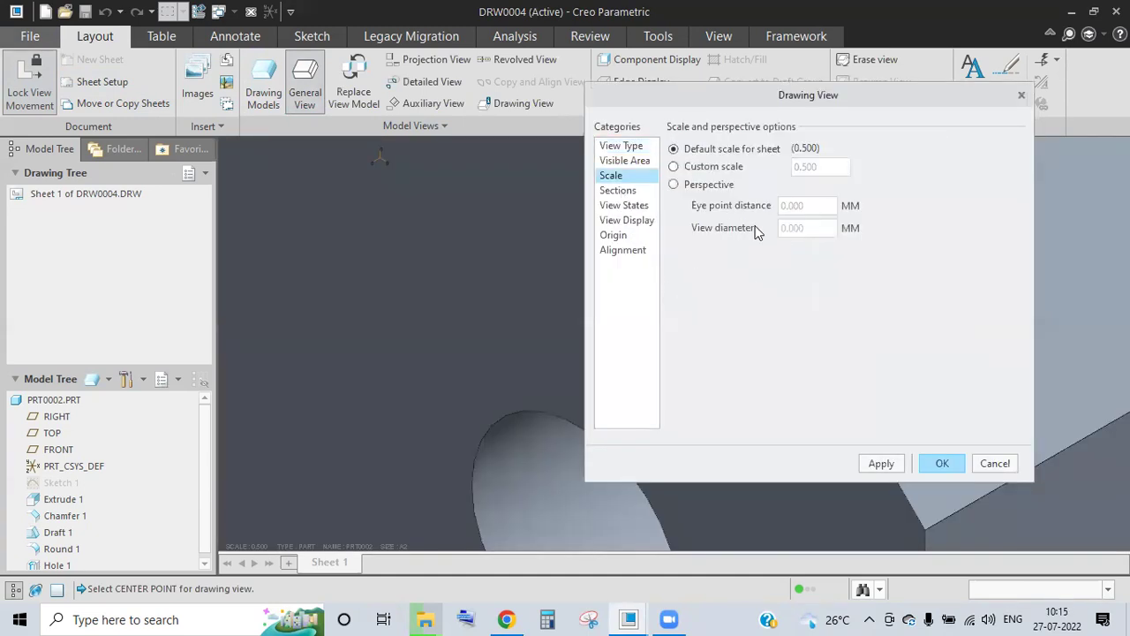
left_click(720, 168)
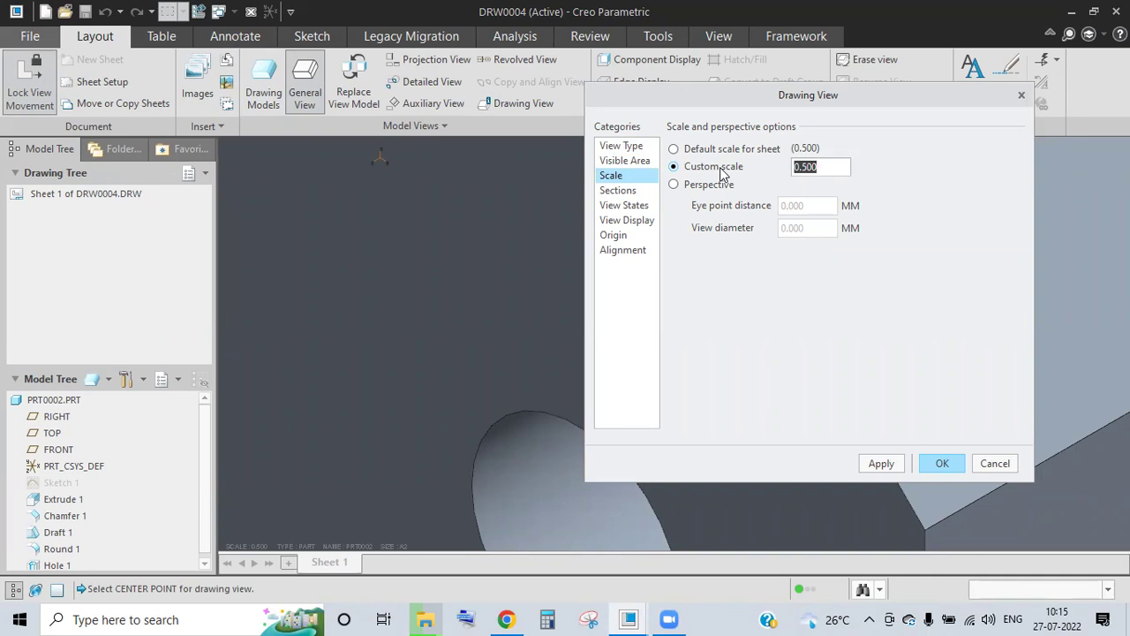
left_click(995, 464)
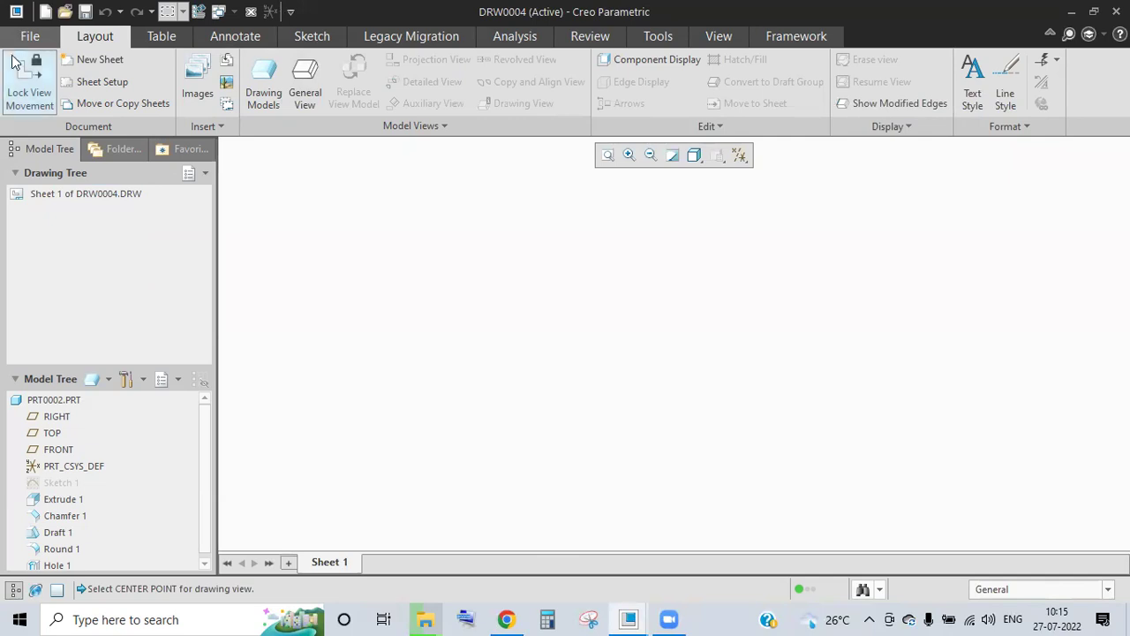
Search the drawing's detail options for "scale" and review draft_scale, view_scale_denominator and view_scale_format.
left_click(30, 36)
mouse_move(53, 282)
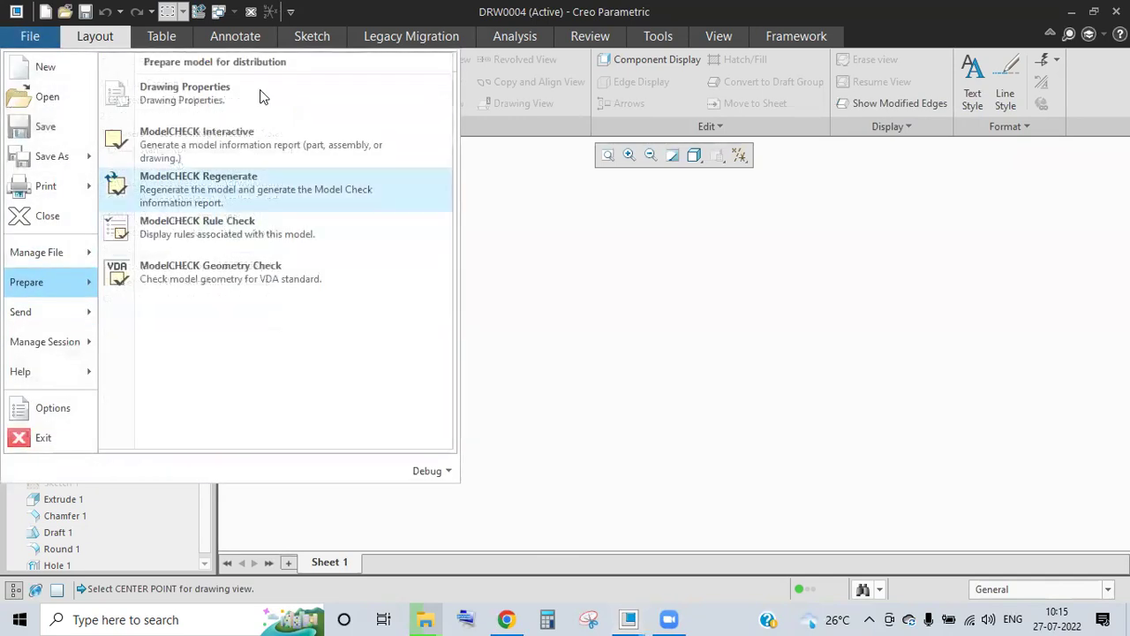
left_click(259, 89)
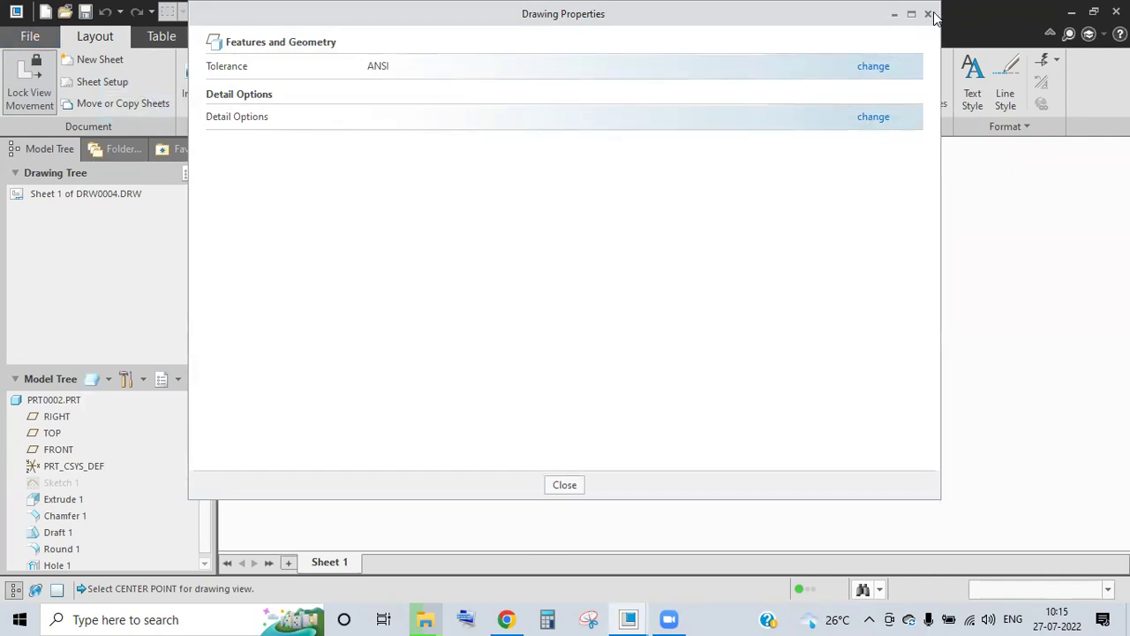
left_click(874, 116)
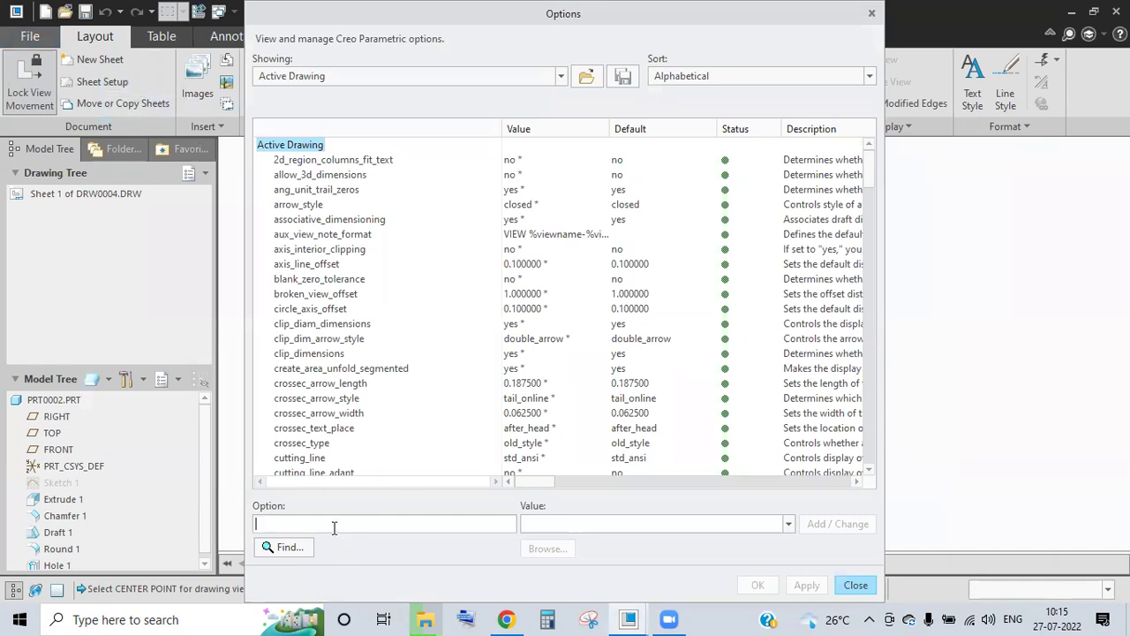
type("sc")
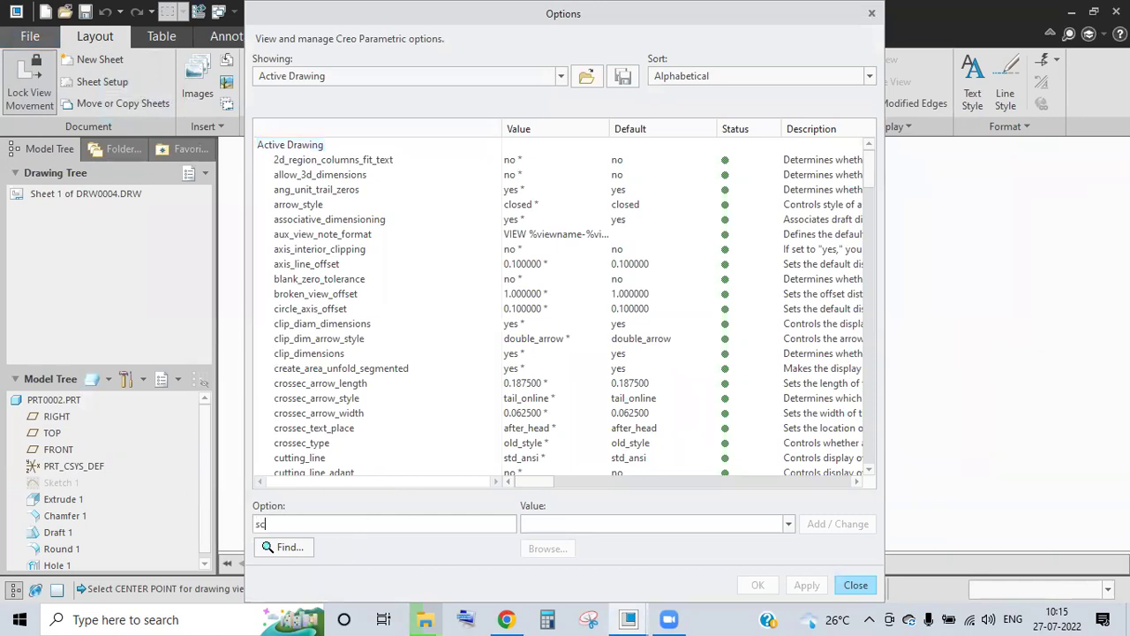
type("ale")
left_click(280, 548)
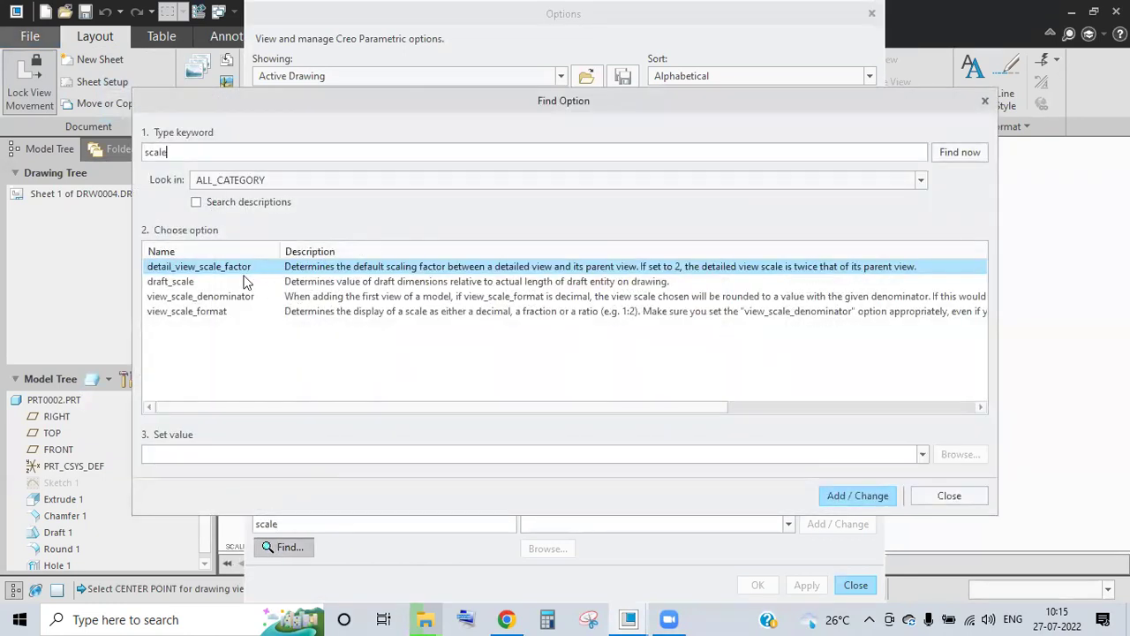
left_click(187, 284)
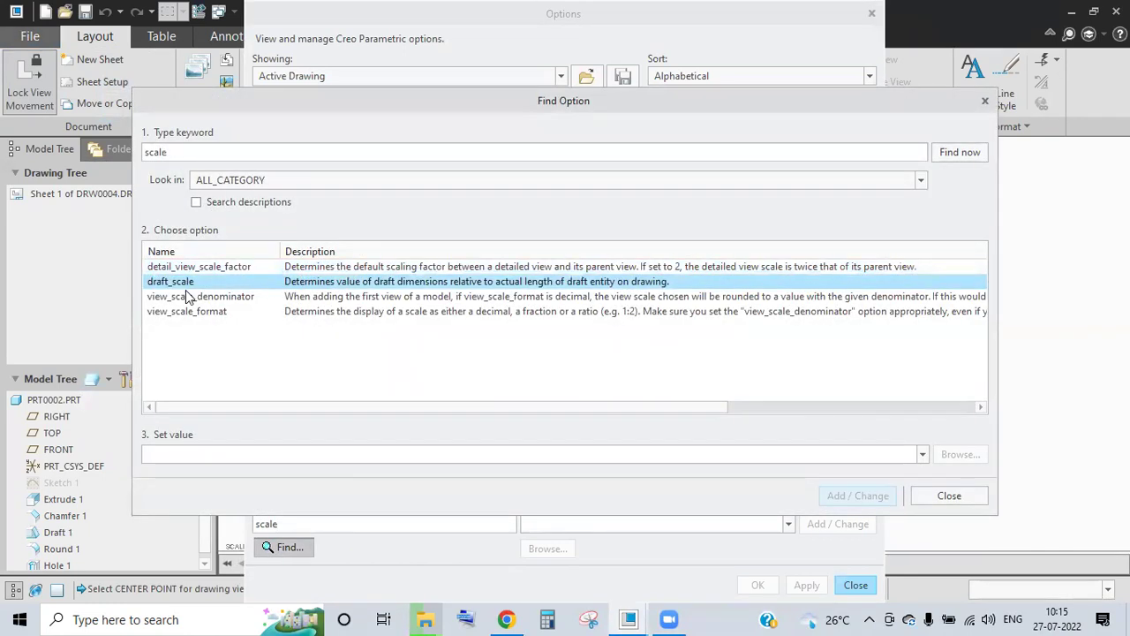
left_click(186, 298)
left_click(185, 313)
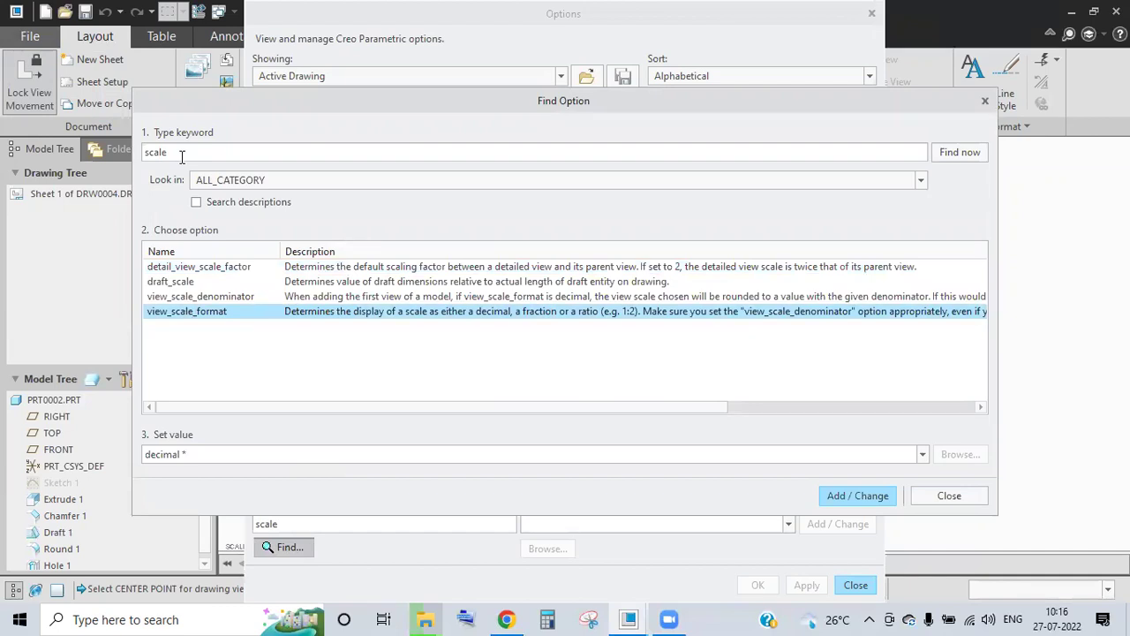
Search the detail options for "sheet scale", and leave the drawing properties without changing any option.
left_click_drag(181, 153, 133, 153)
type("sheet scale")
key("Return")
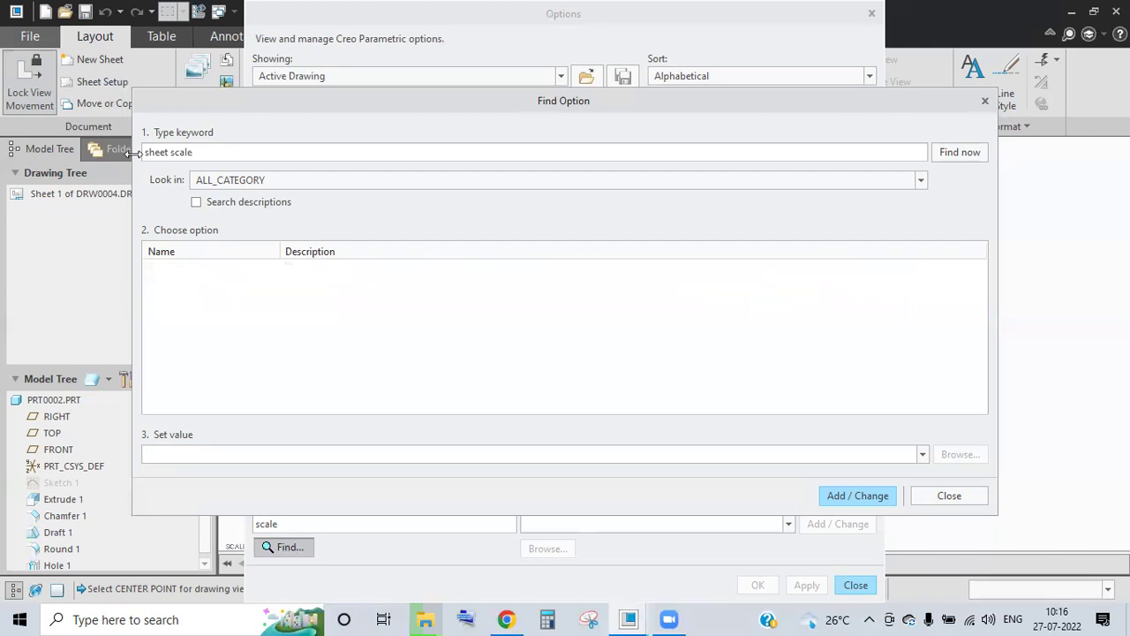
key("BackSpace")
key("BackSpace")
key("BackSpace")
key("BackSpace")
key("BackSpace")
left_click(985, 103)
left_click(871, 13)
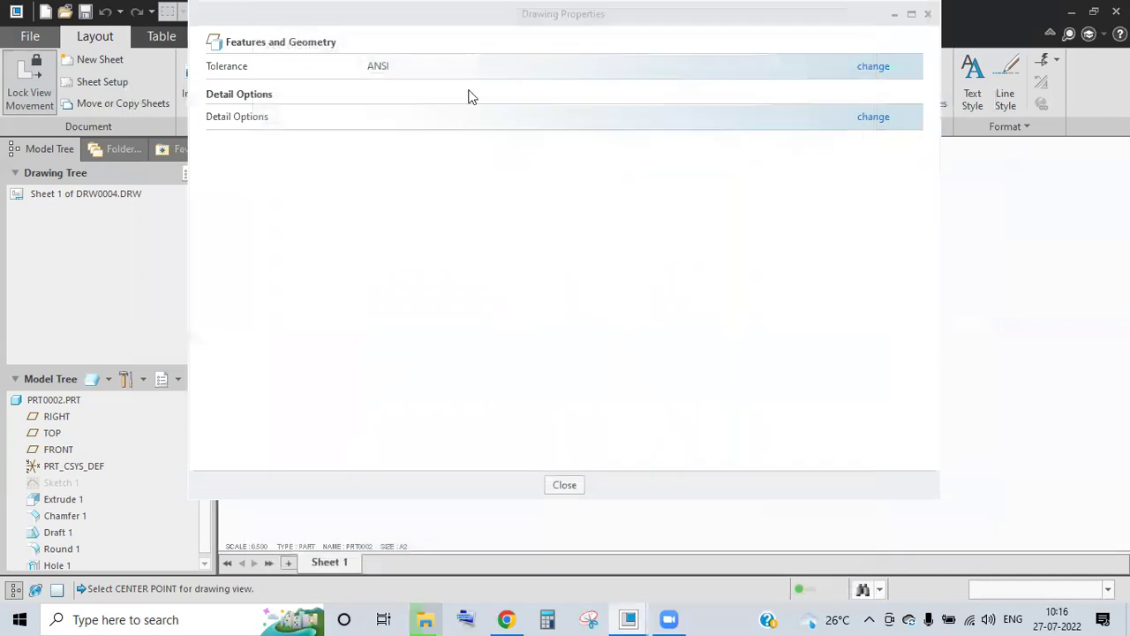
left_click(927, 13)
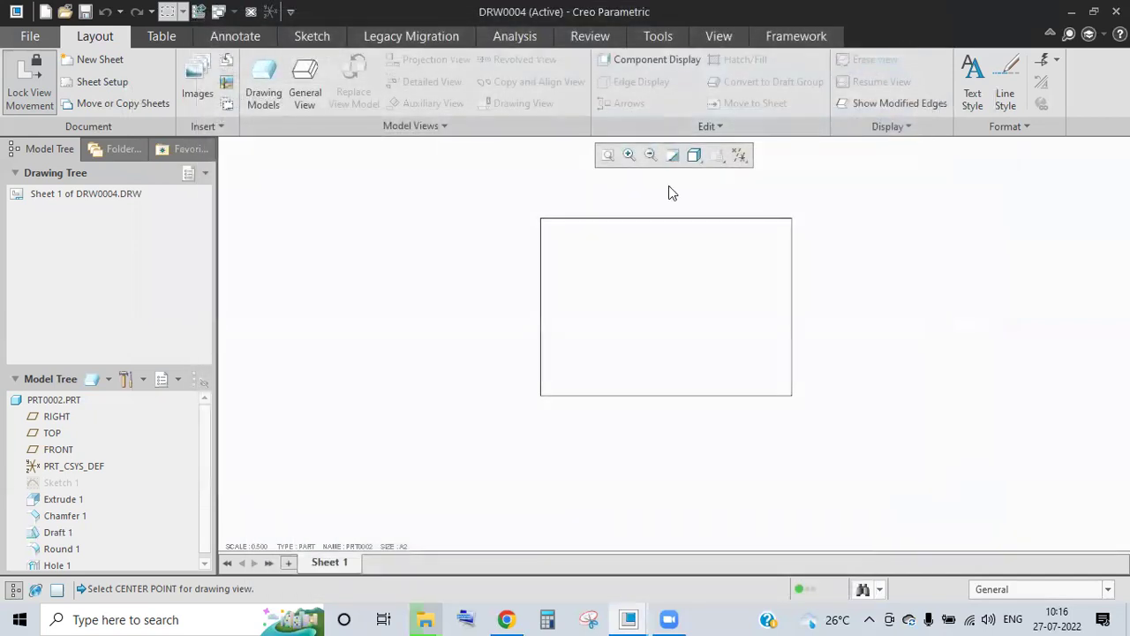
Close DRW0004 and create drawing drw0005 of prt0002.prt without the default template, using an empty A2 landscape sheet.
left_click(250, 12)
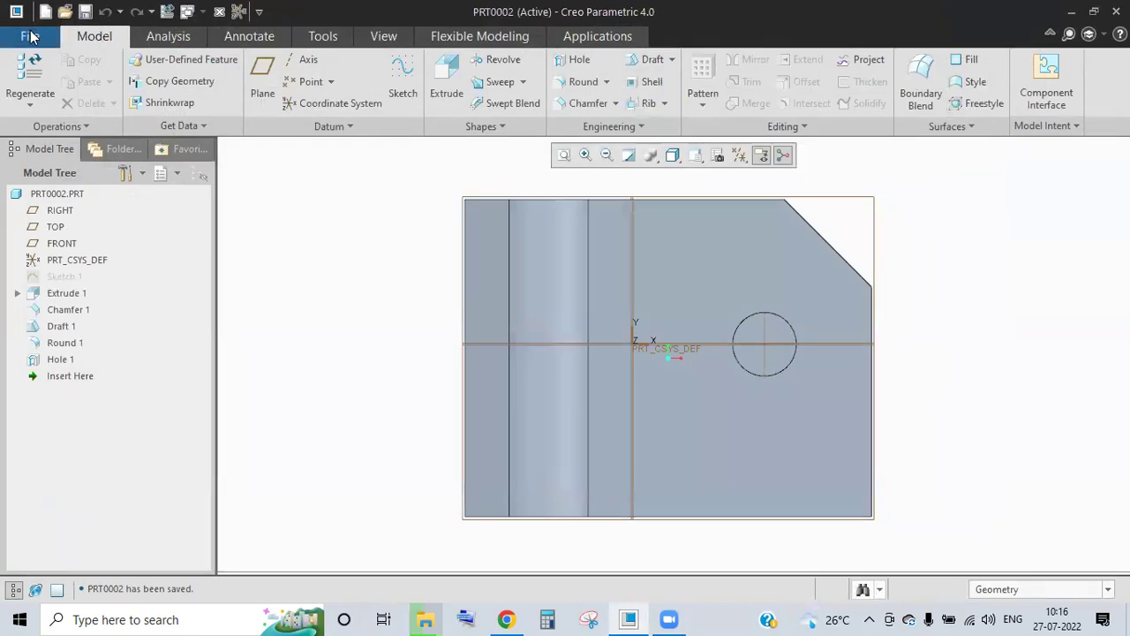
left_click(30, 36)
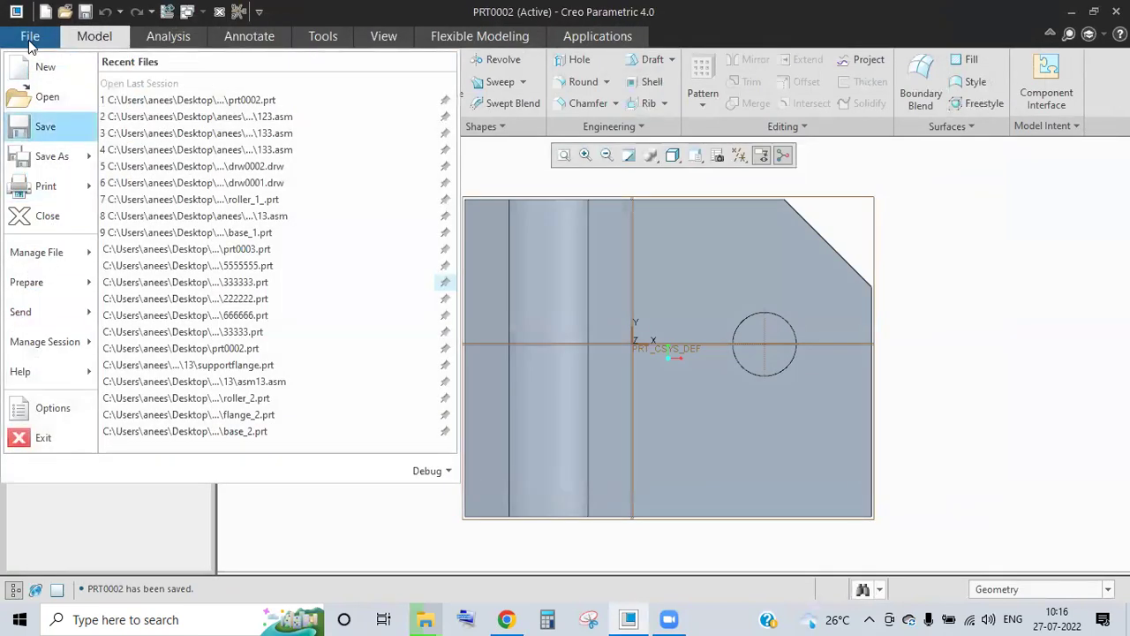
left_click(39, 71)
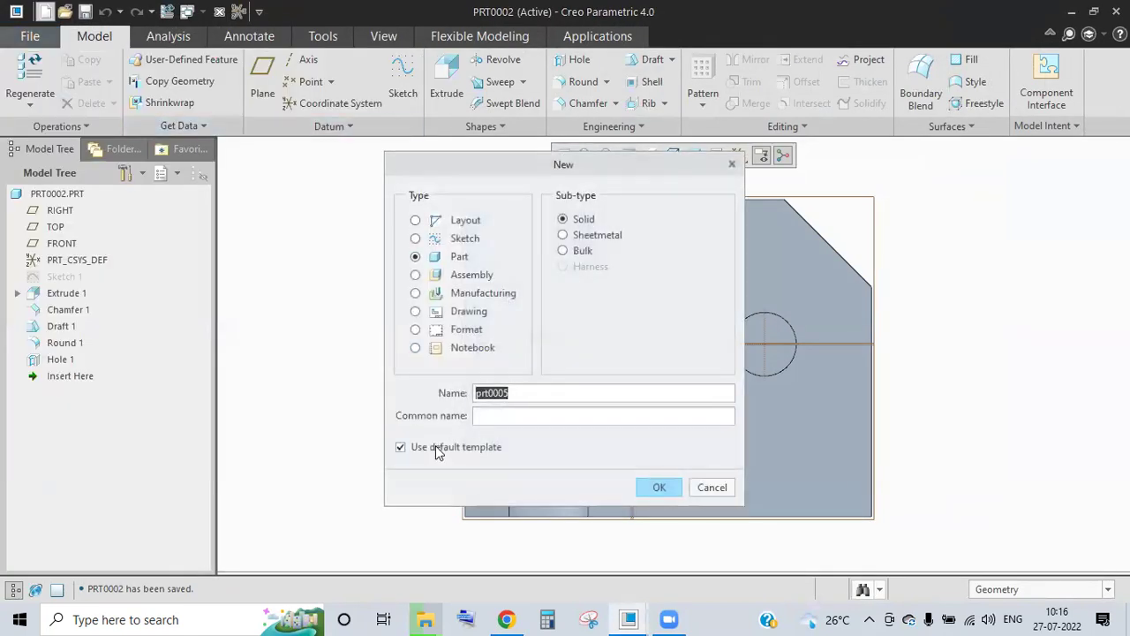
left_click(500, 448)
left_click(465, 310)
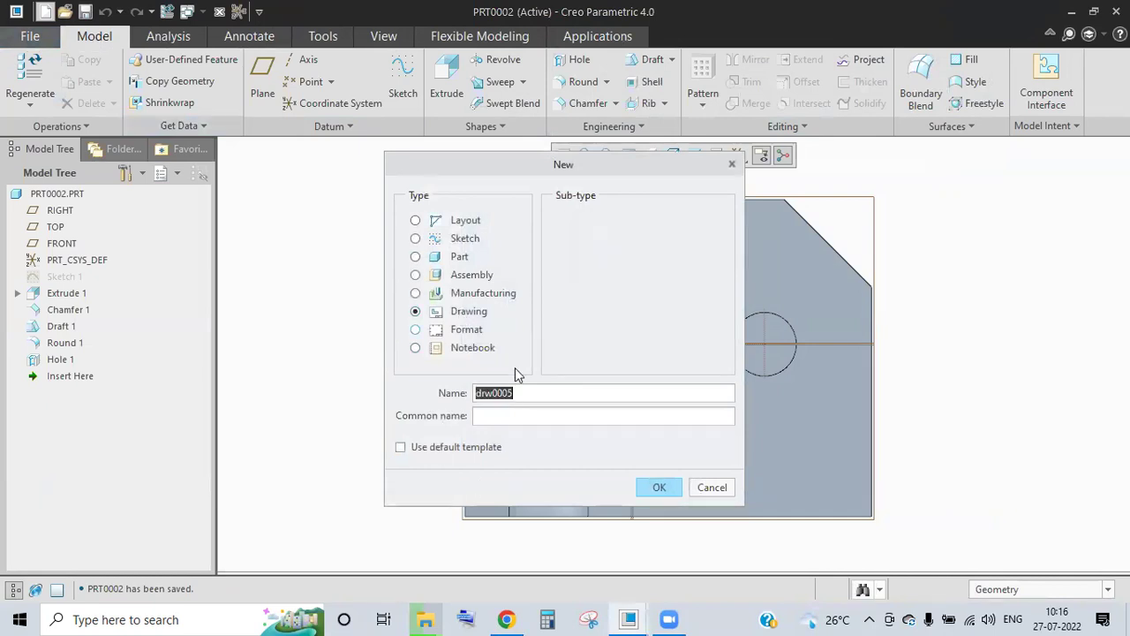
left_click(661, 488)
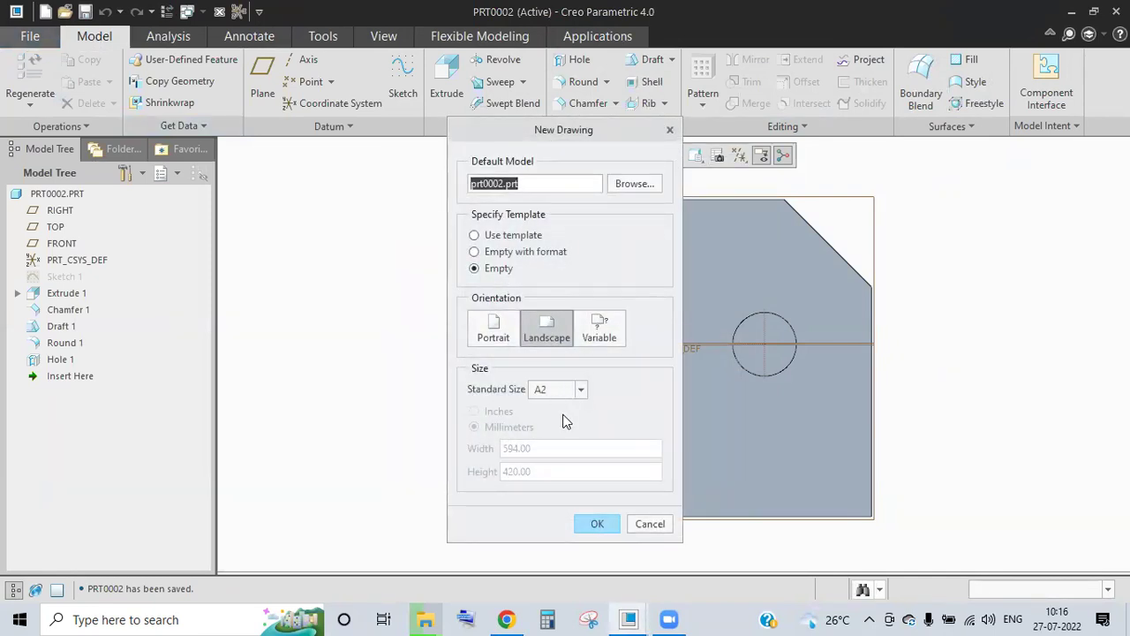
left_click(600, 524)
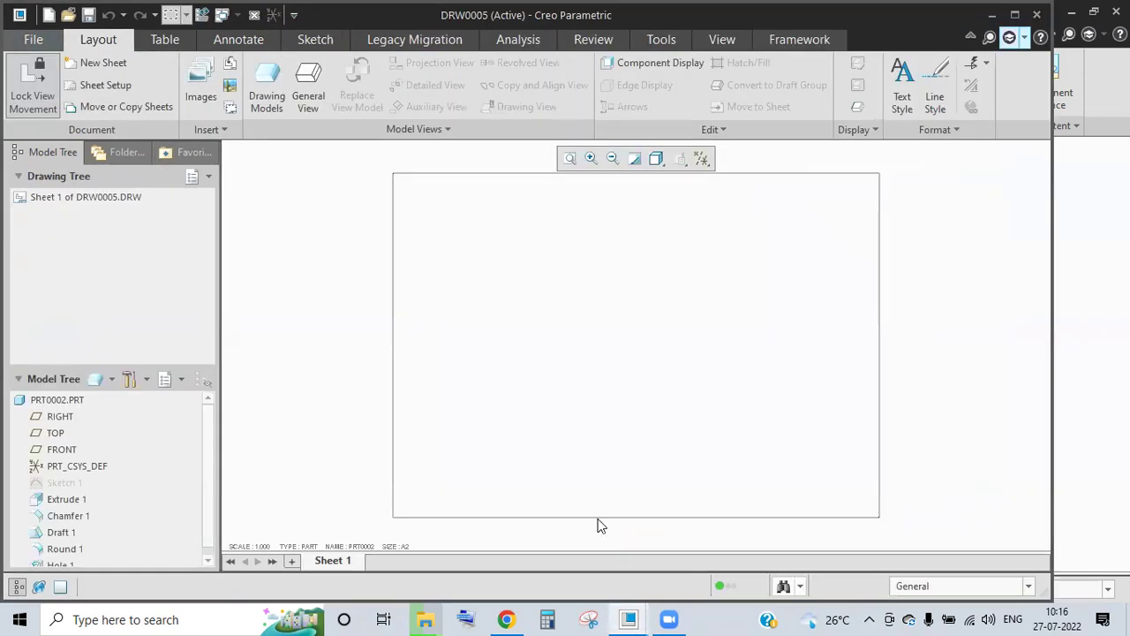
Place a general view of PRT0002 with No Combined State in the upper-left part of the sheet.
left_click(302, 75)
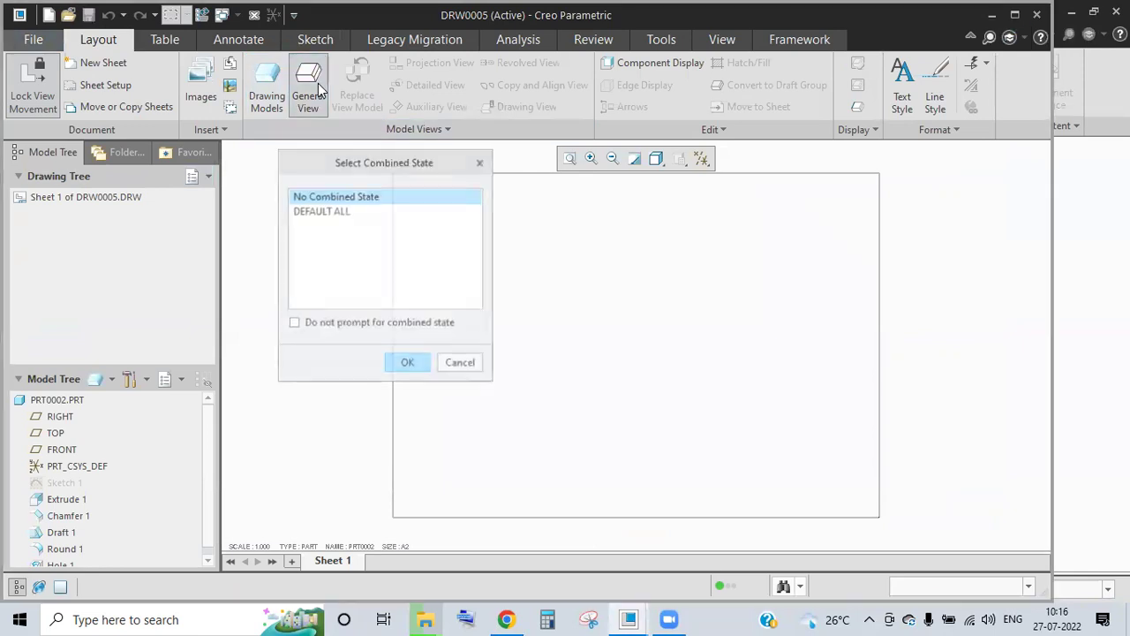
left_click(399, 363)
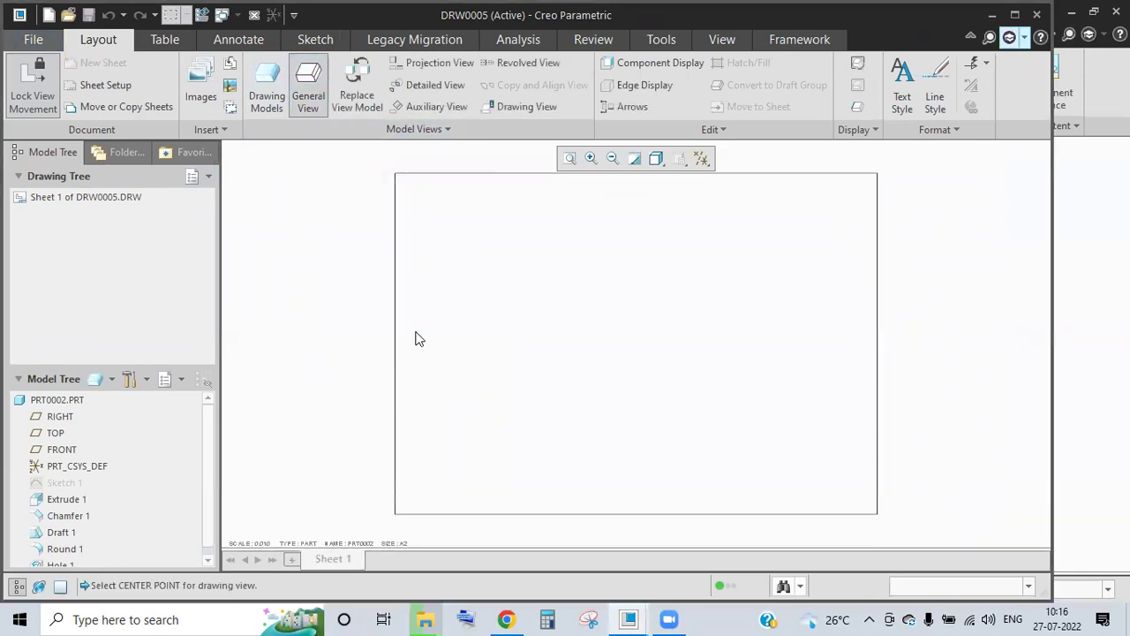
left_click(521, 292)
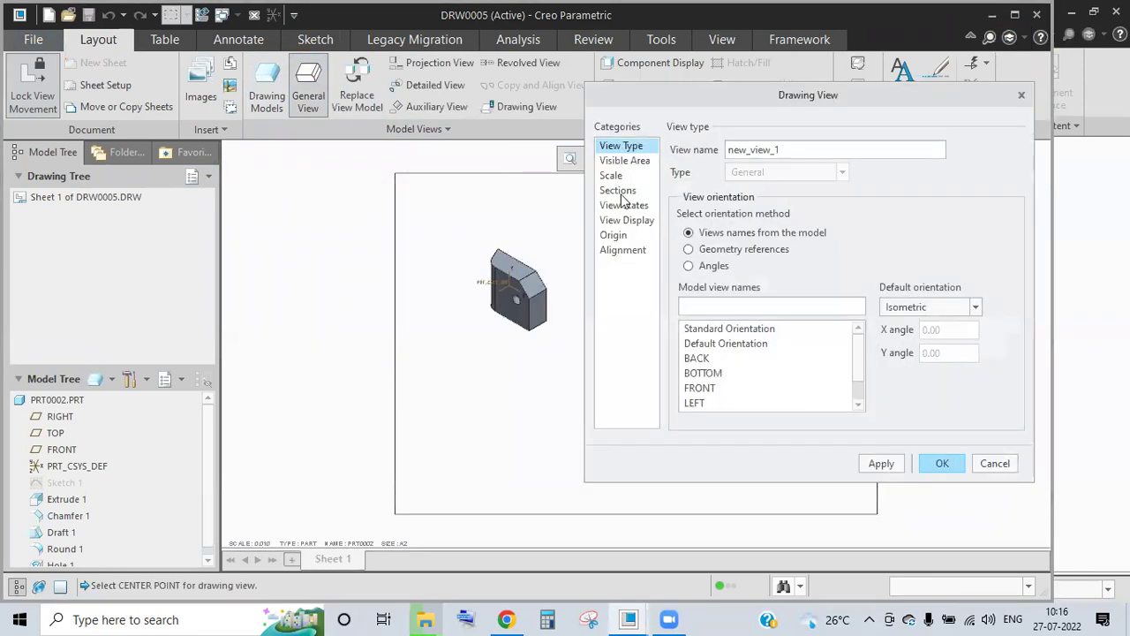
Give the new general view a custom scale of 0.5 and accept the view.
key("Down")
key("Down")
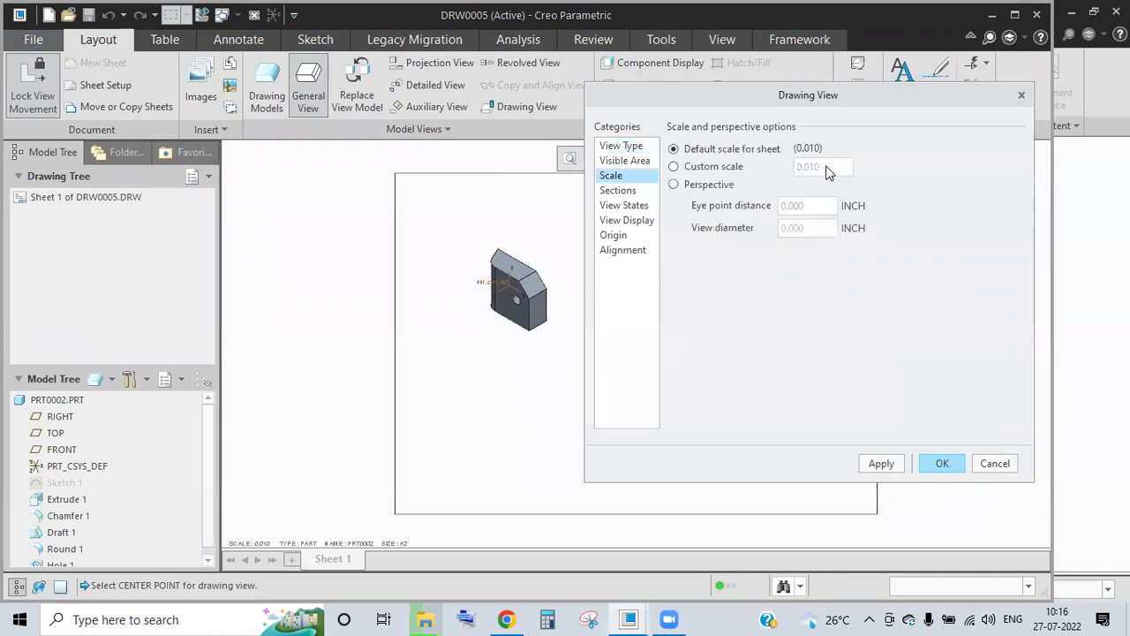
left_click(732, 166)
left_click_drag(833, 171, 800, 168)
type(".5")
key("Return")
left_click(898, 459)
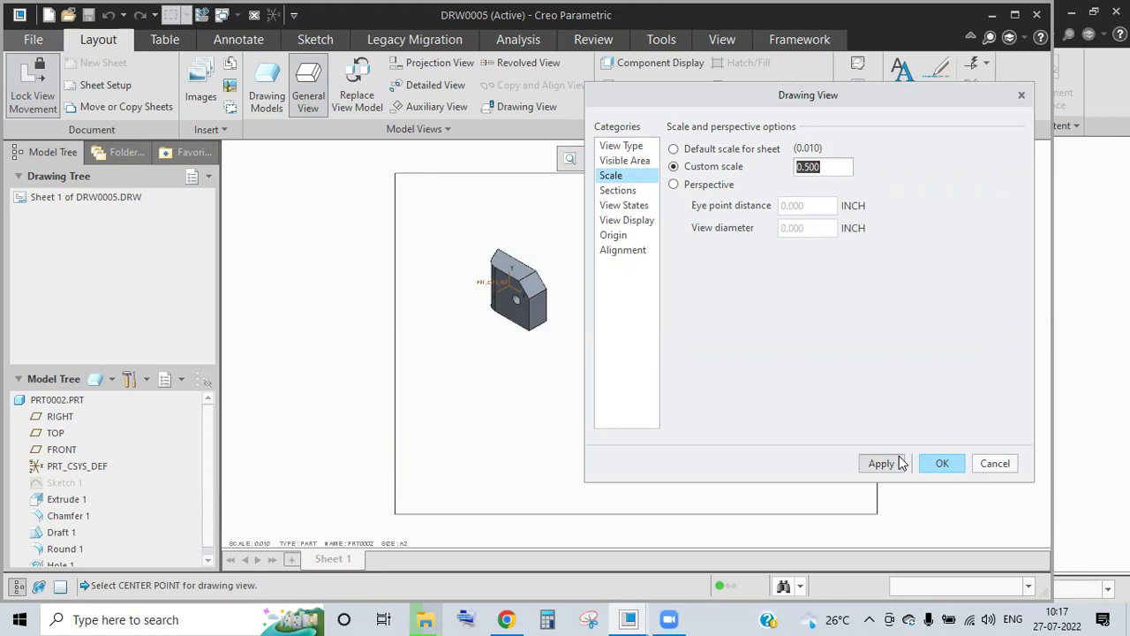
left_click(953, 469)
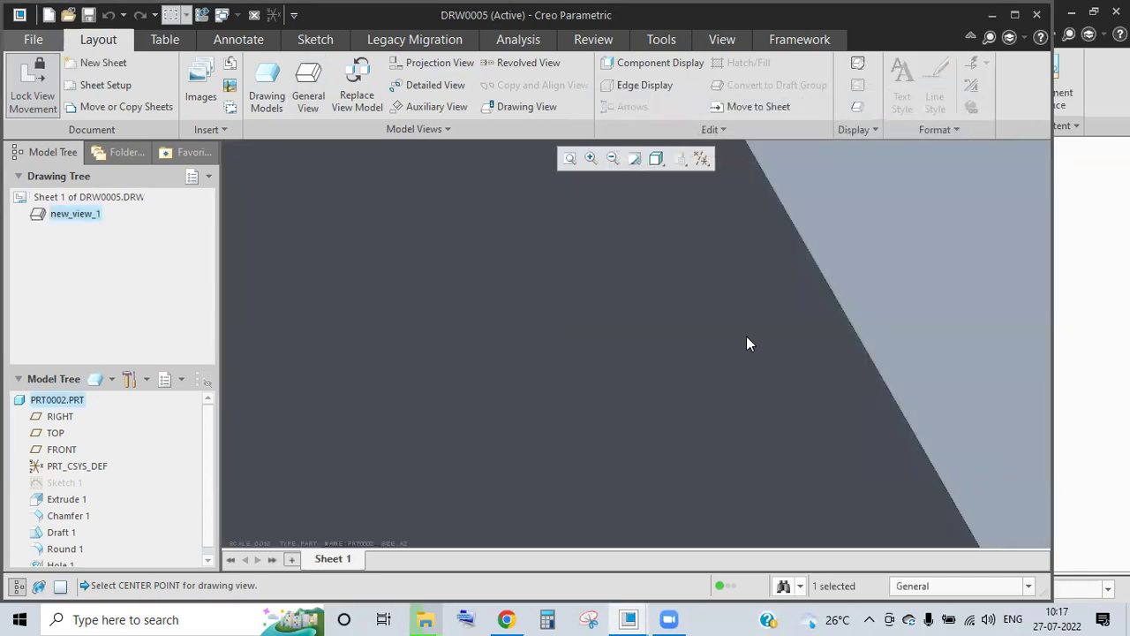
Maximize the drawing window and delete new_view_1 from Sheet 1.
left_click(1014, 14)
right_click(89, 209)
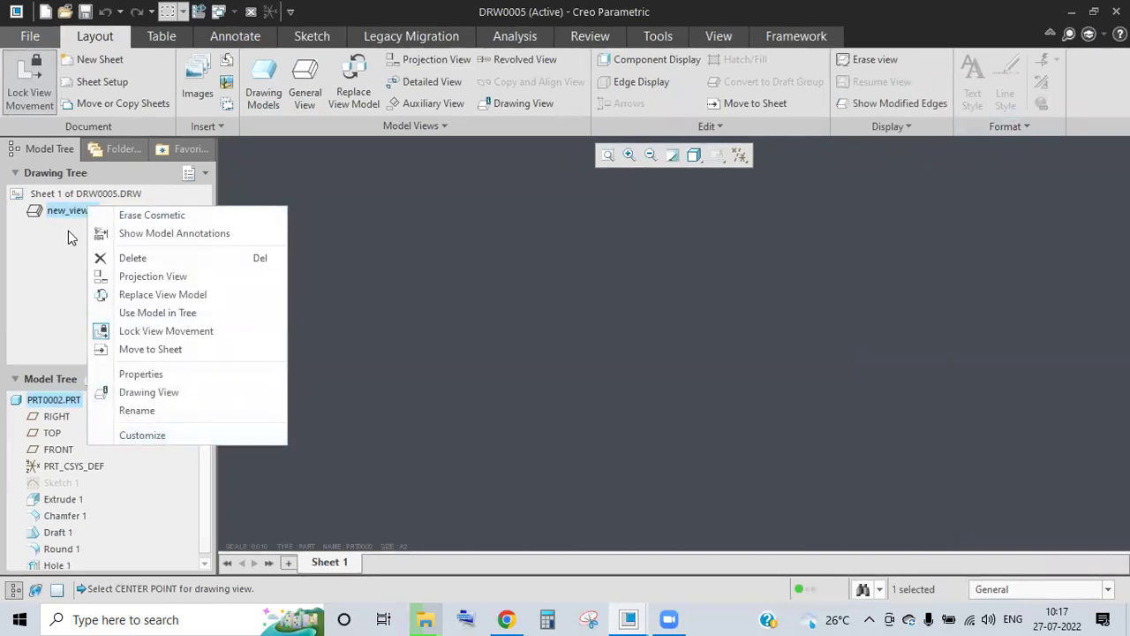
right_click(61, 209)
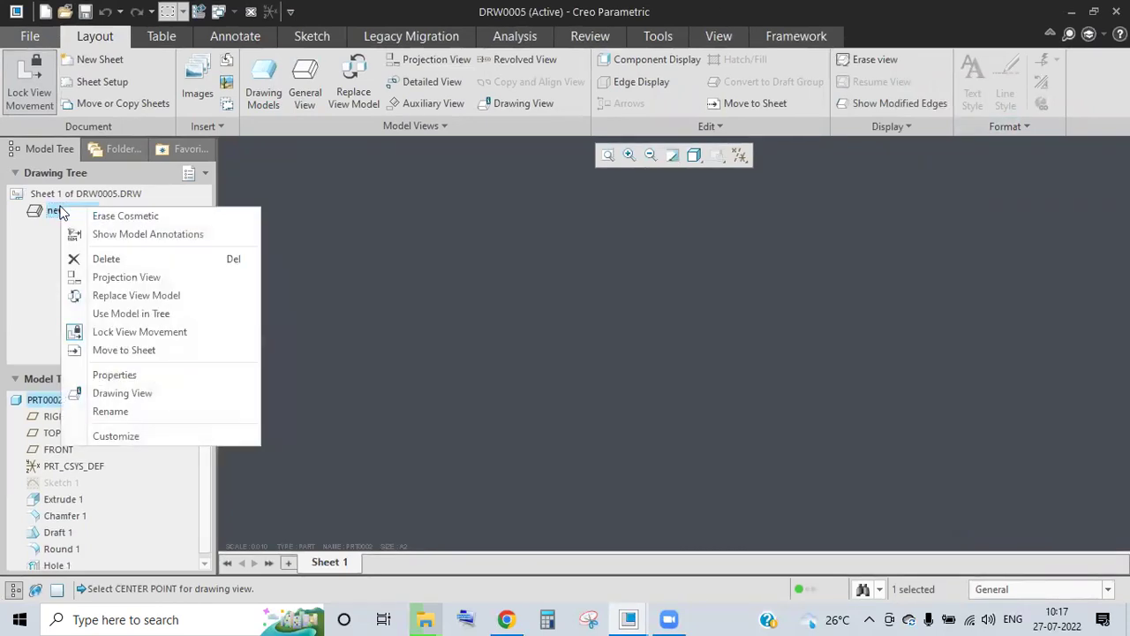
left_click(104, 259)
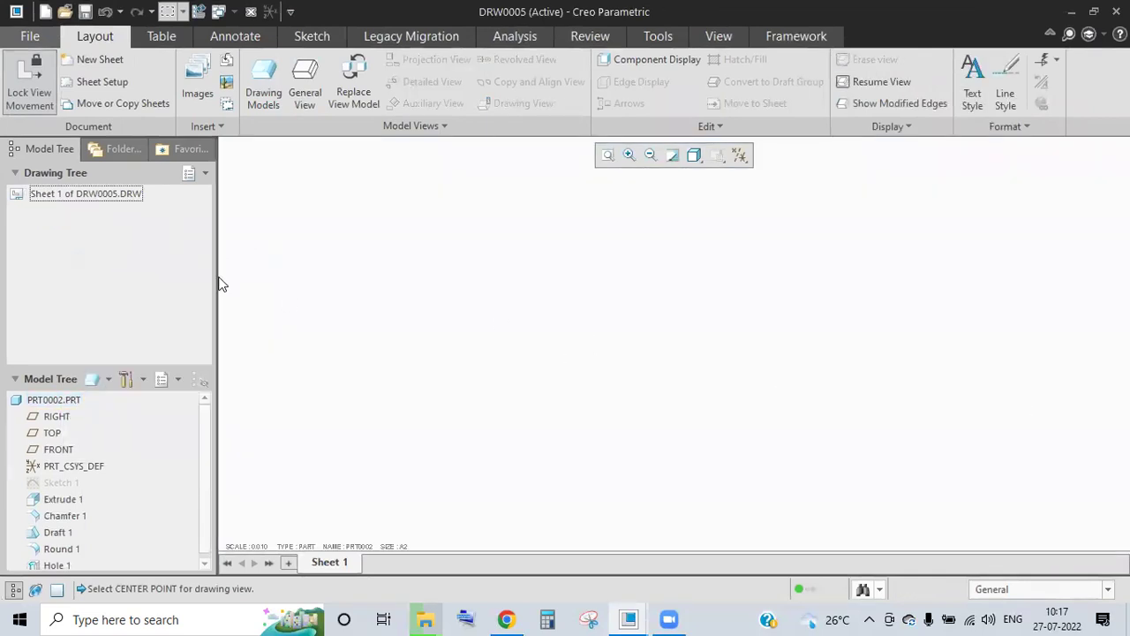
Add a second sheet to DRW0005 and set its size units to millimeters, keeping the A2 format and landscape orientation.
left_click(93, 60)
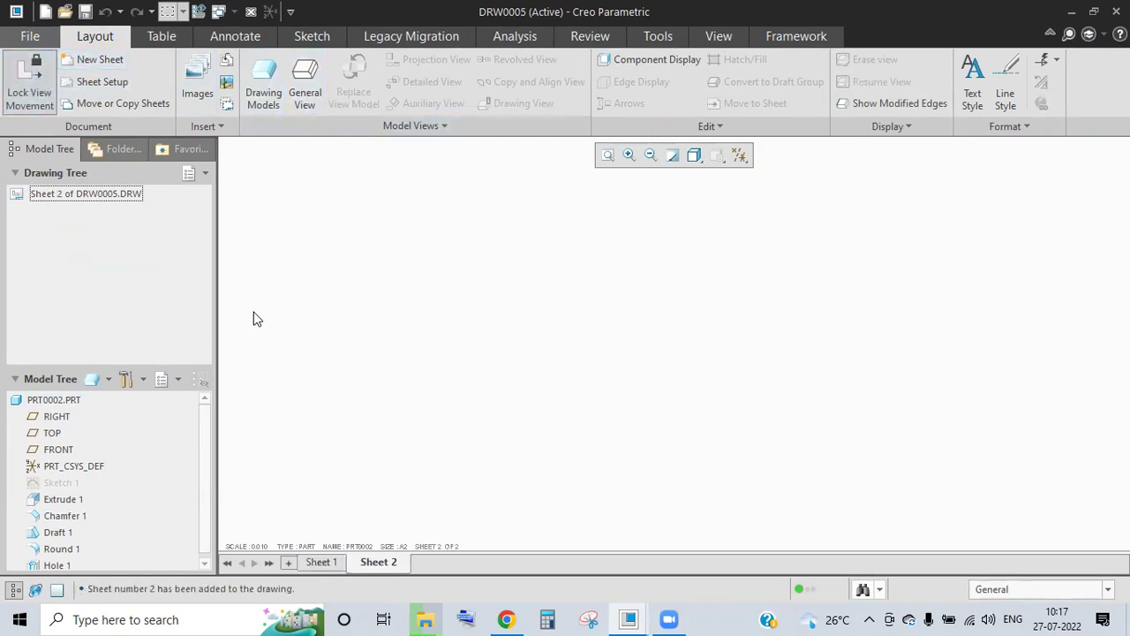
right_click(71, 196)
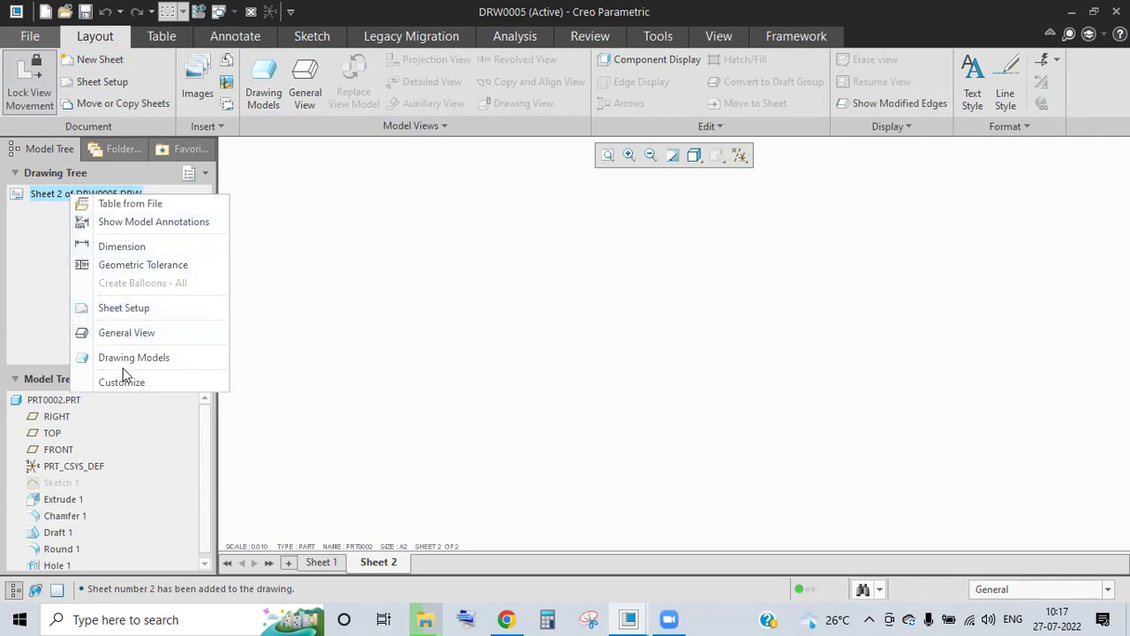
left_click(131, 307)
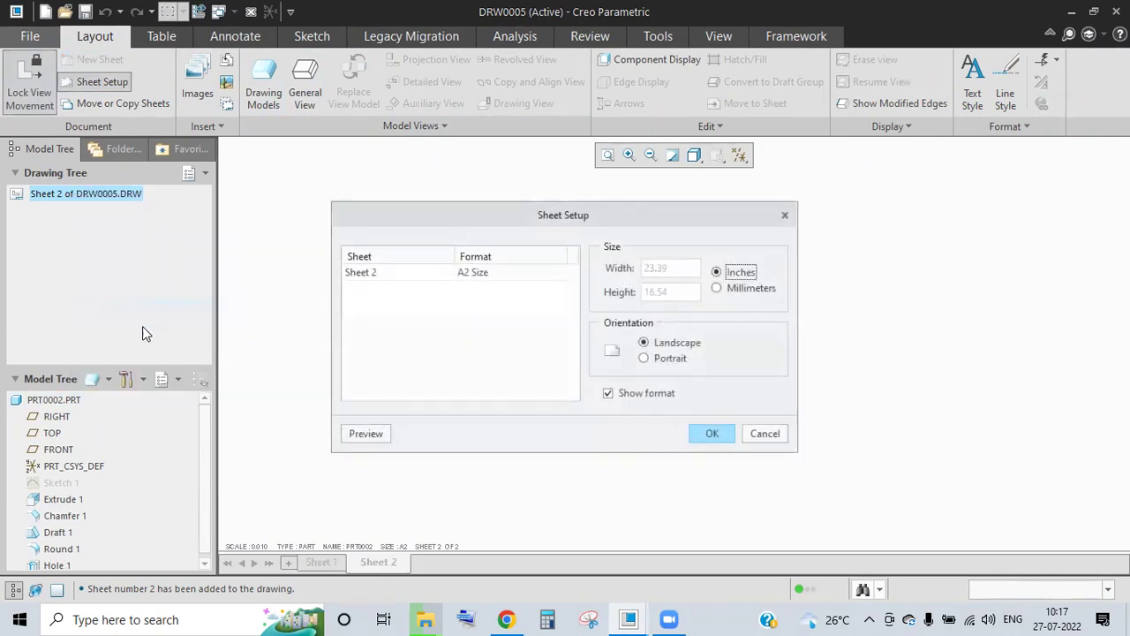
left_click(493, 272)
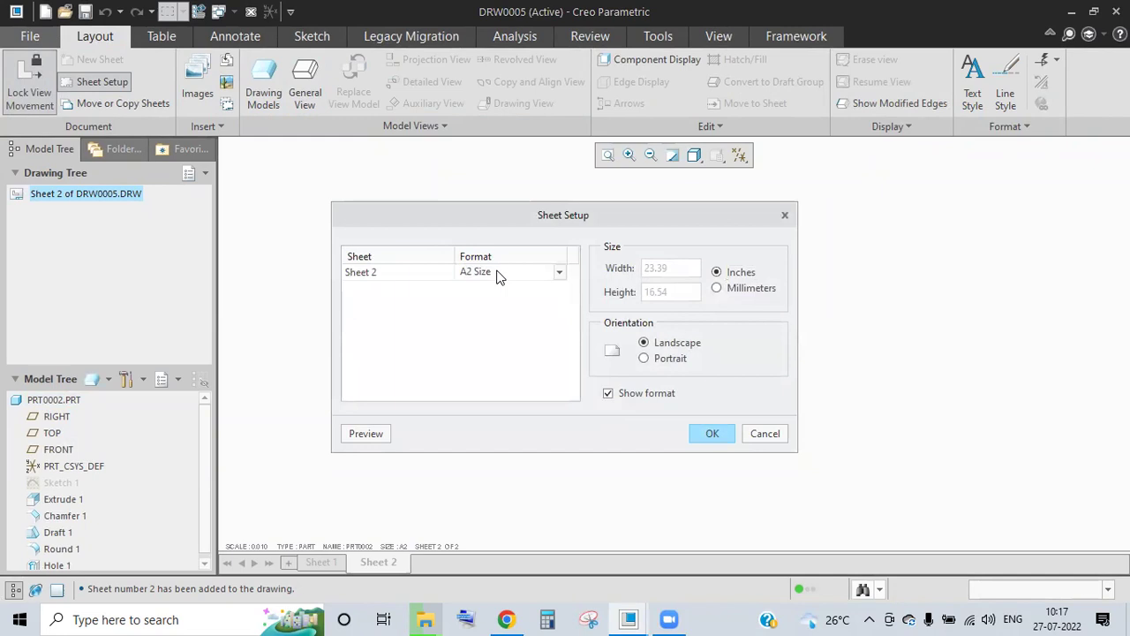
left_click(558, 273)
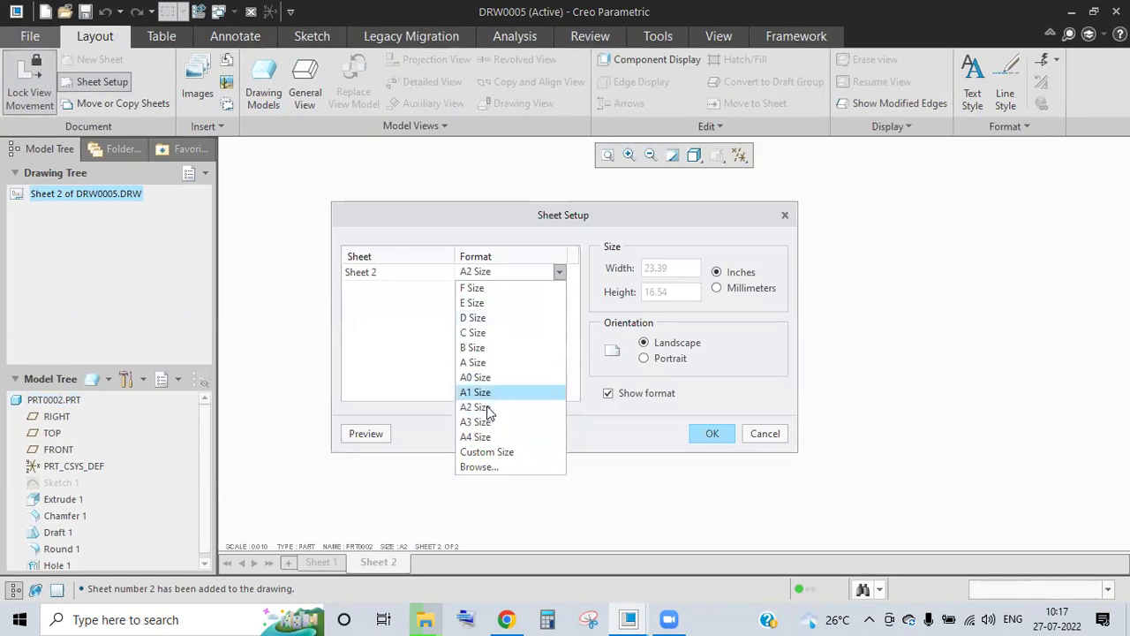
left_click(696, 326)
left_click(769, 289)
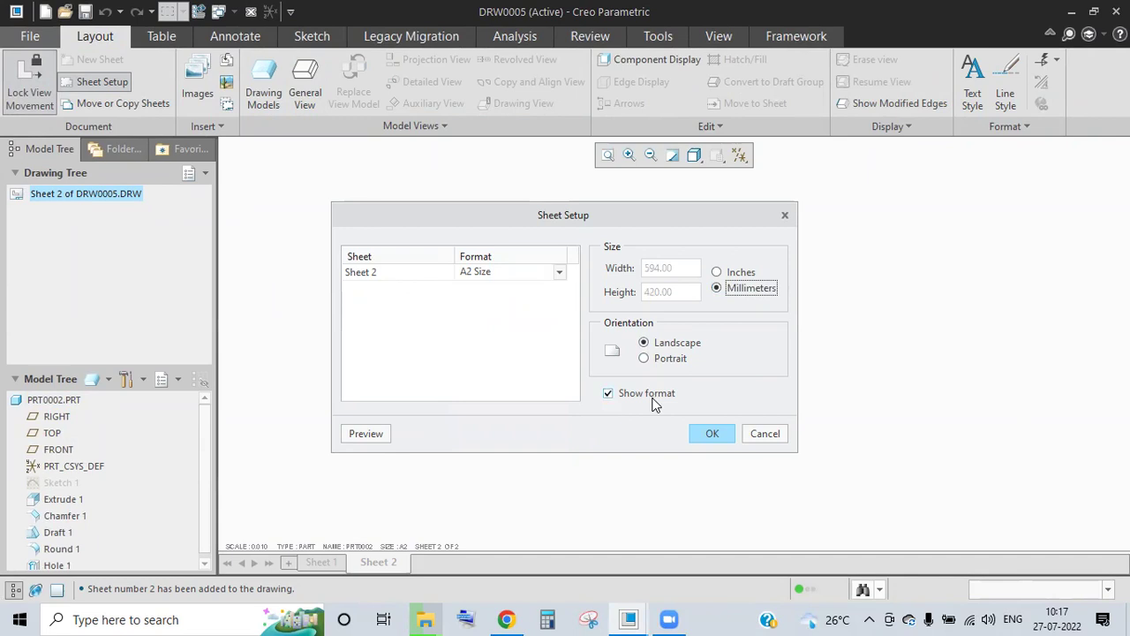
left_click(710, 432)
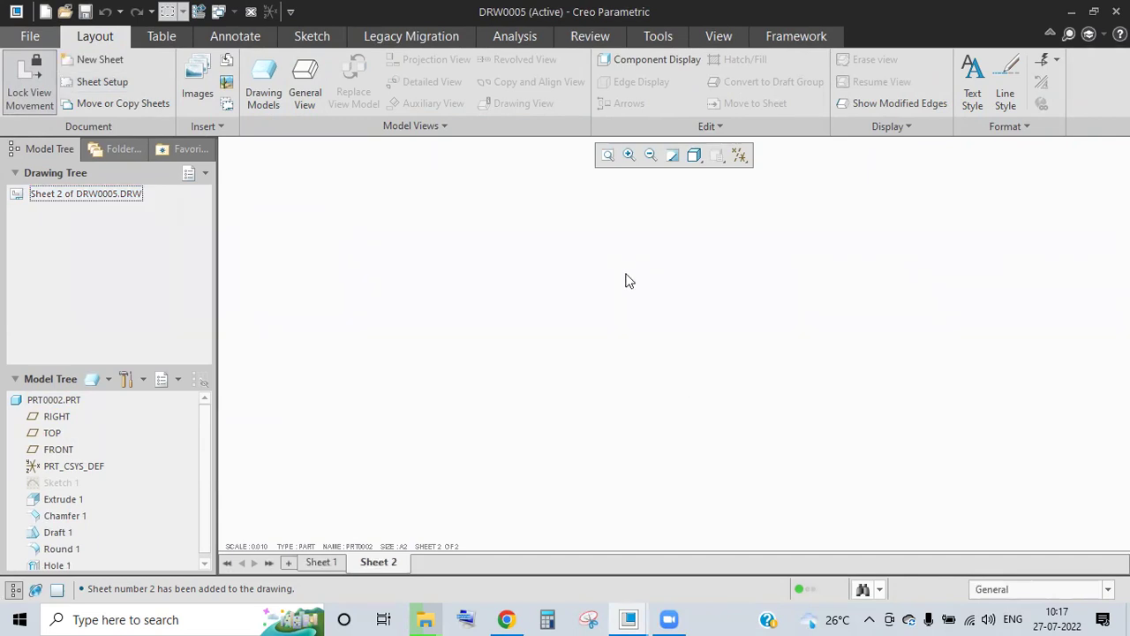
left_click(610, 157)
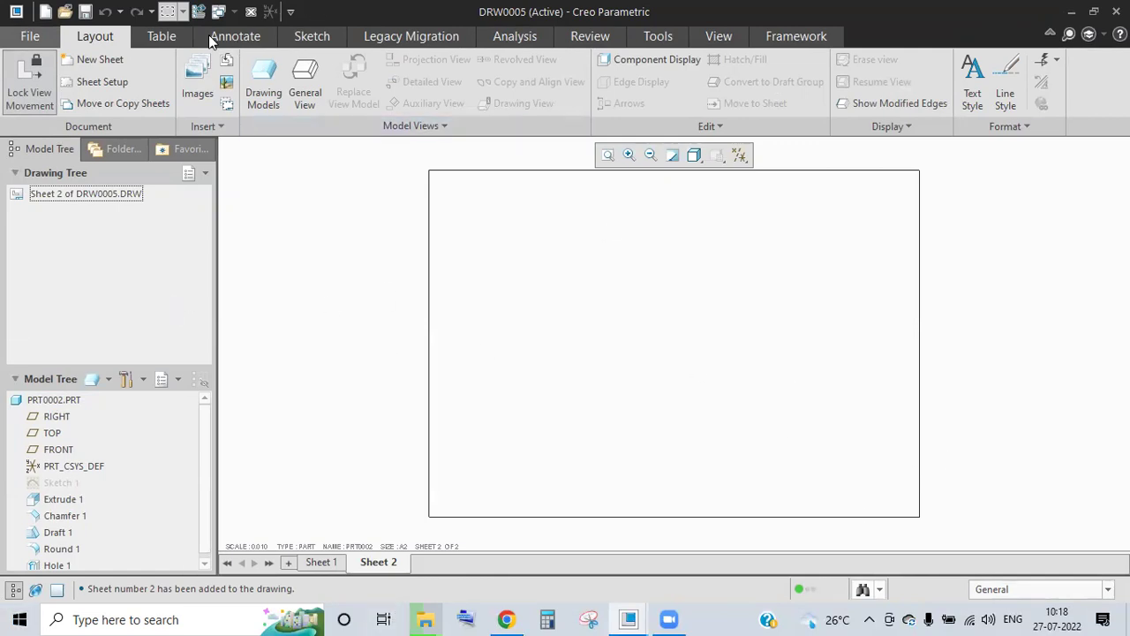
Switch to the PRT0002 part window and open Sketch 1 for editing.
left_click(230, 12)
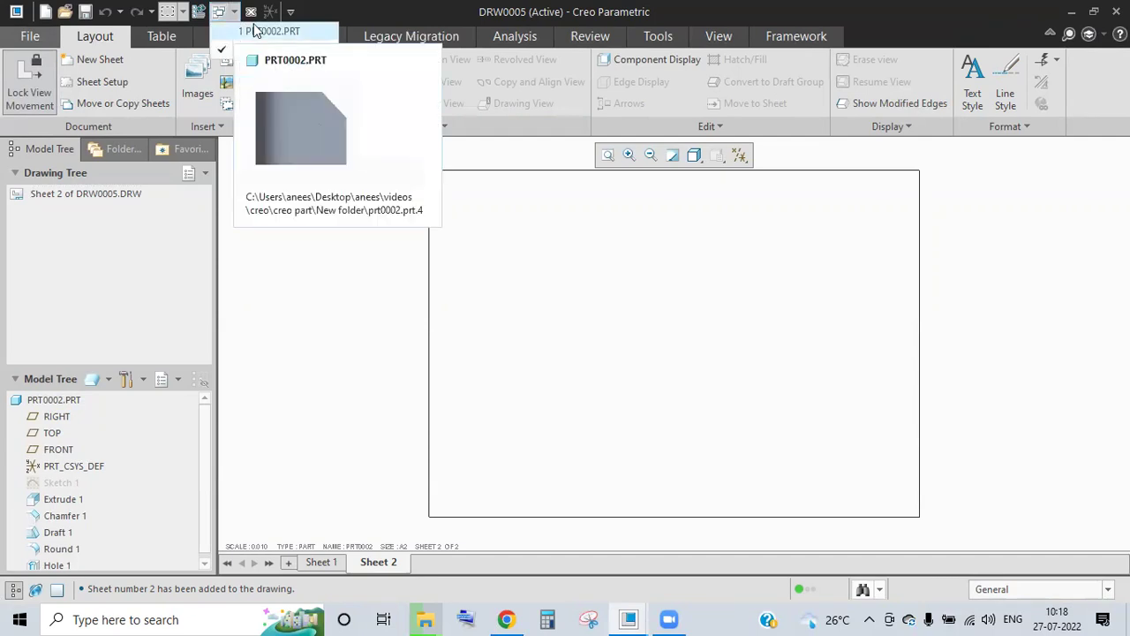
left_click(256, 29)
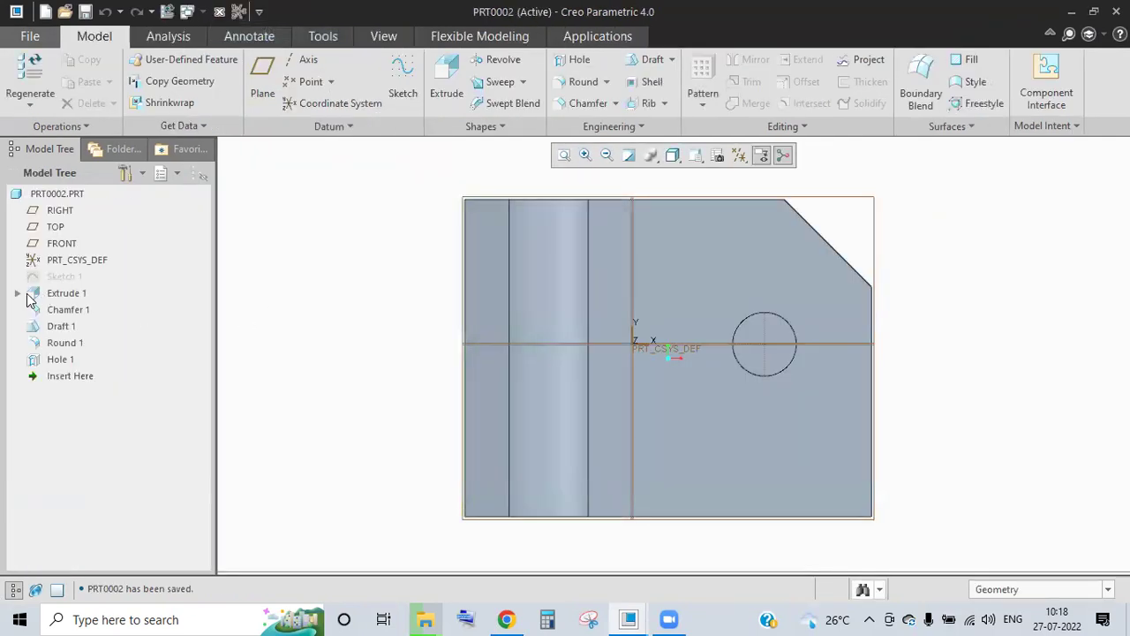
left_click(66, 292)
left_click(64, 276)
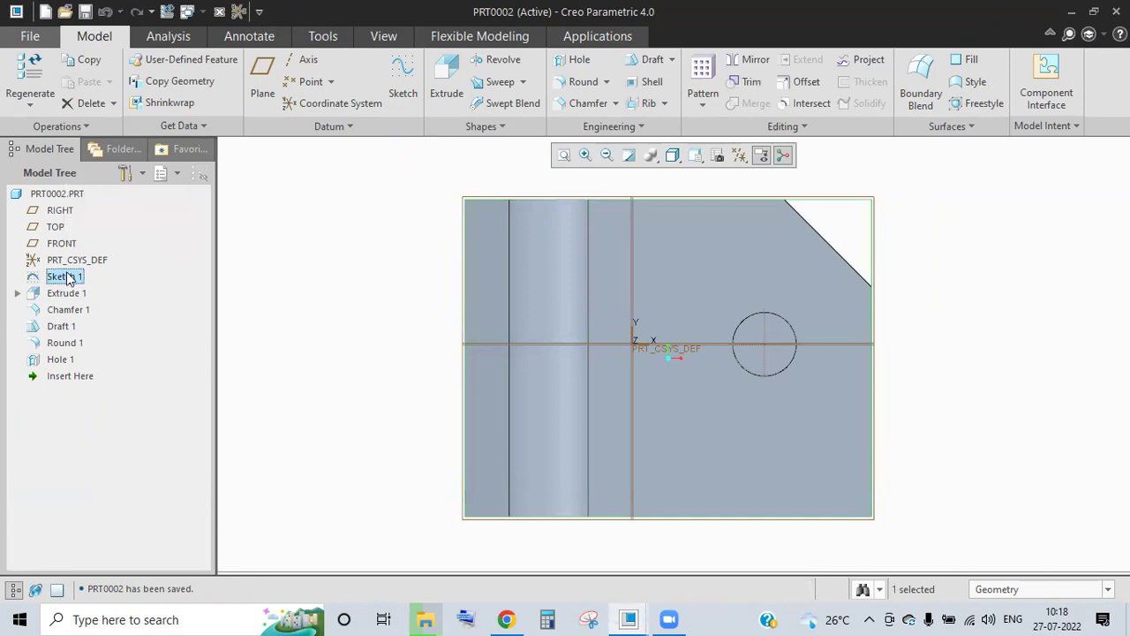
left_click(71, 276)
left_click(104, 181)
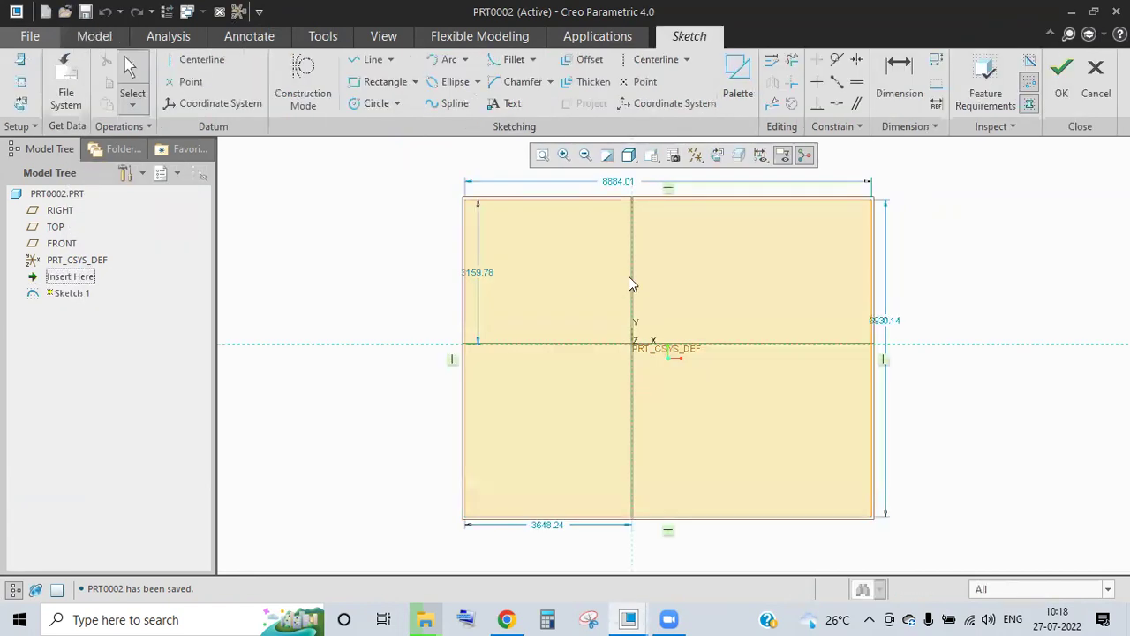
Set both the width and the height of the rectangle in Sketch 1 to 250 and accept the sketch.
left_click(615, 185)
double_click(615, 183)
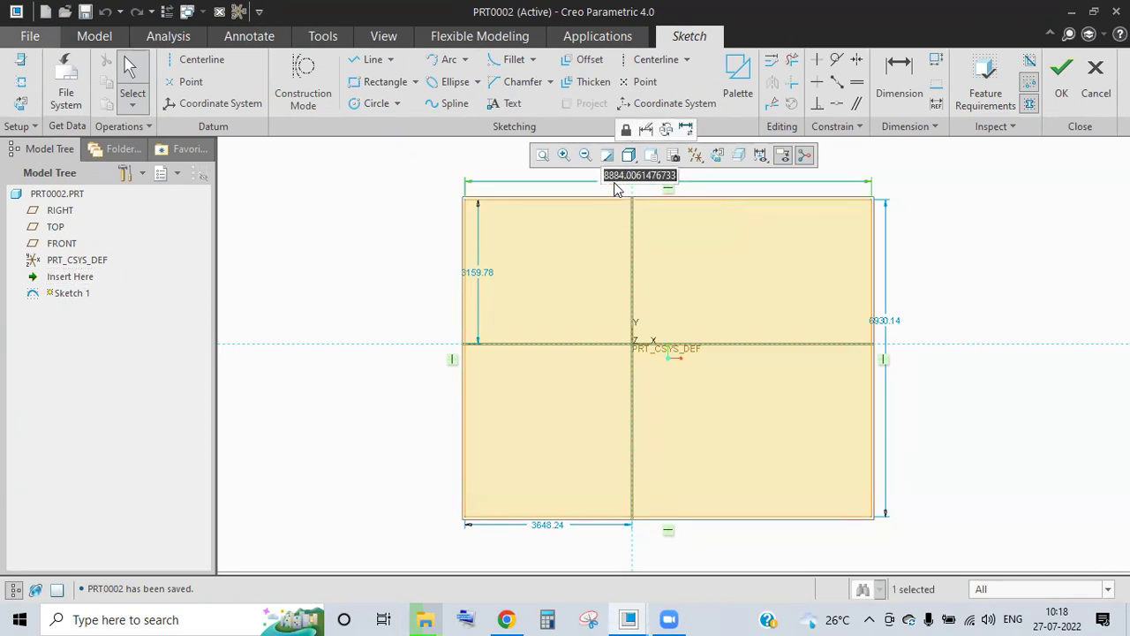
type("250")
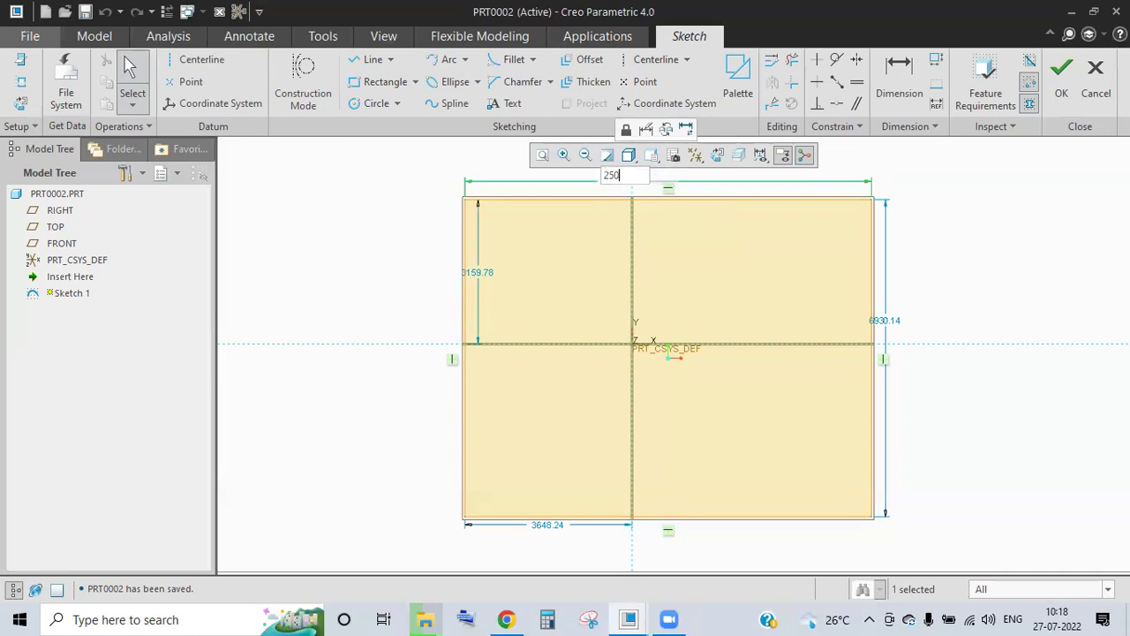
key("Return")
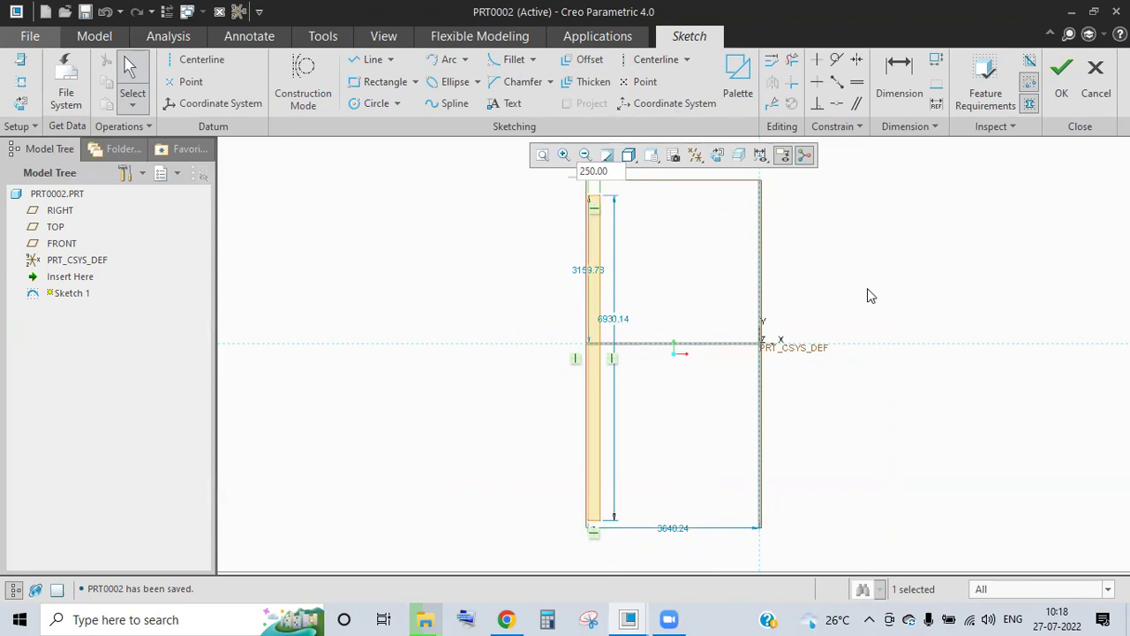
double_click(613, 318)
type("250")
key("Return")
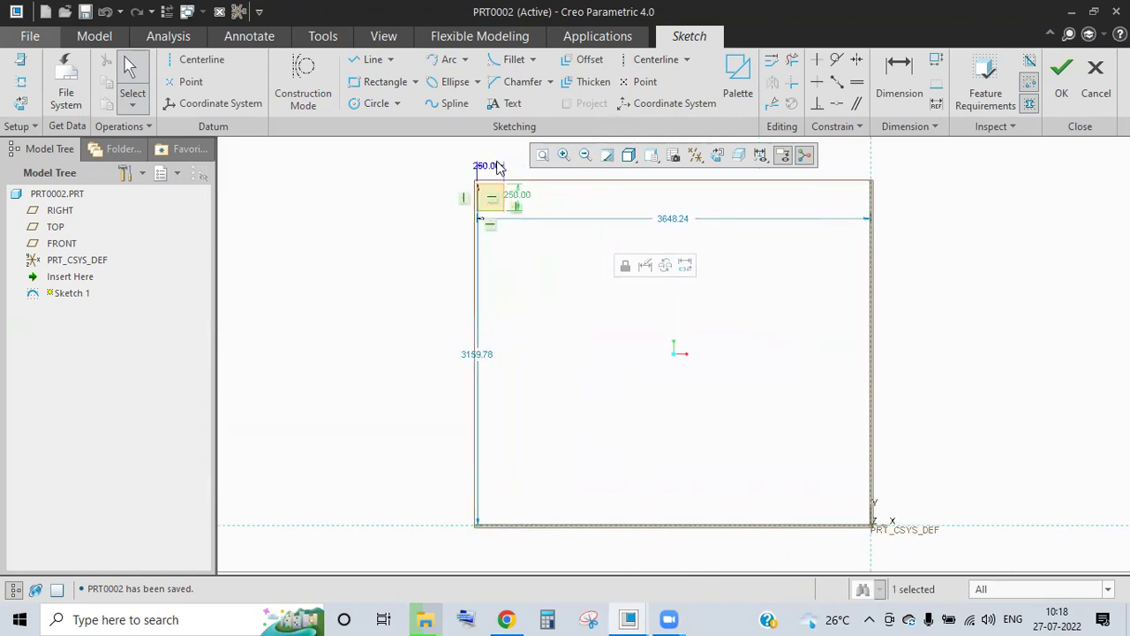
scroll(499, 166, "up", 6)
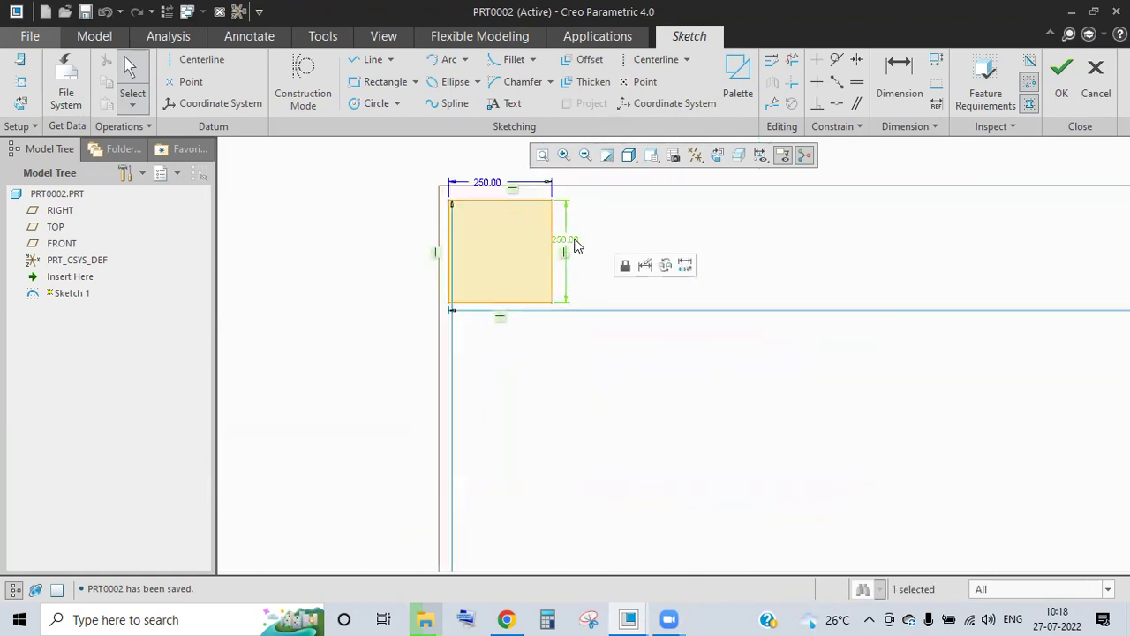
double_click(574, 244)
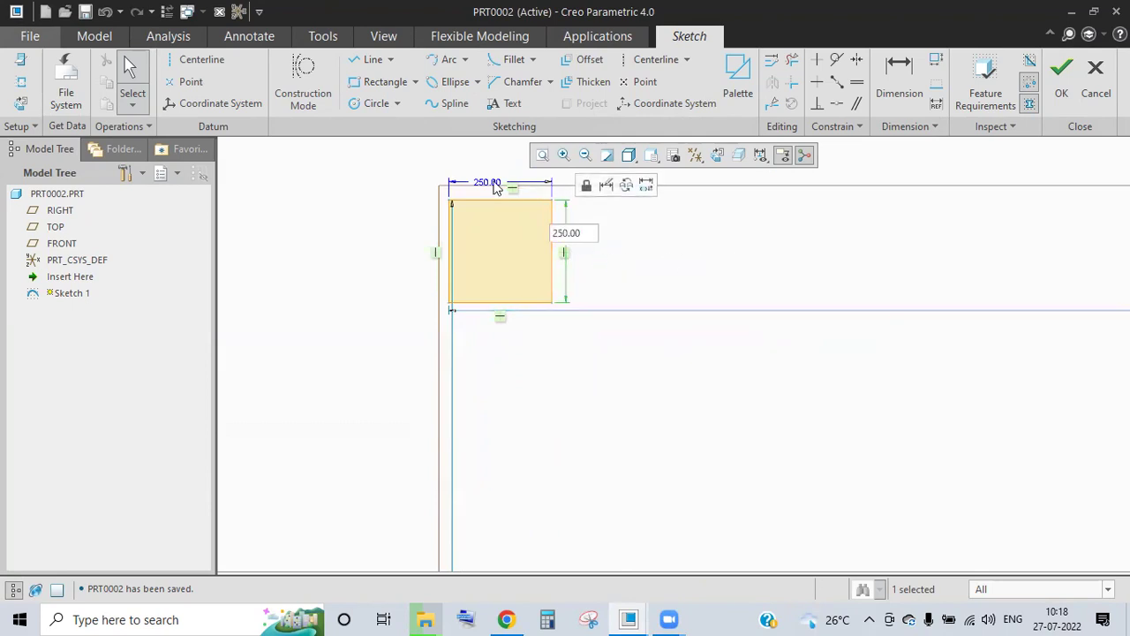
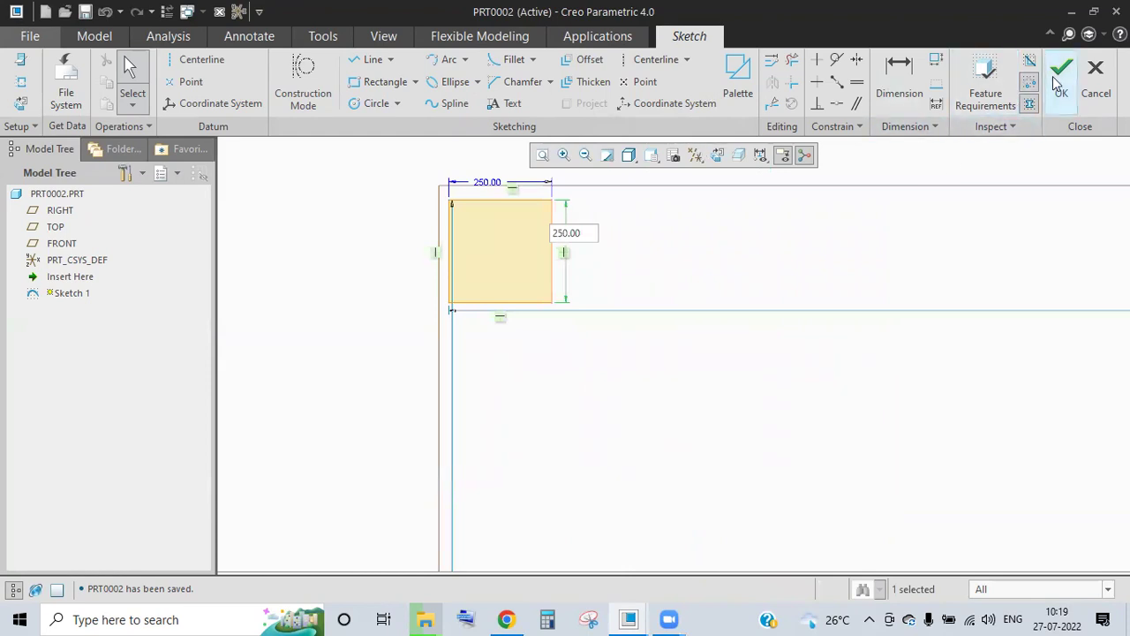
left_click(1058, 78)
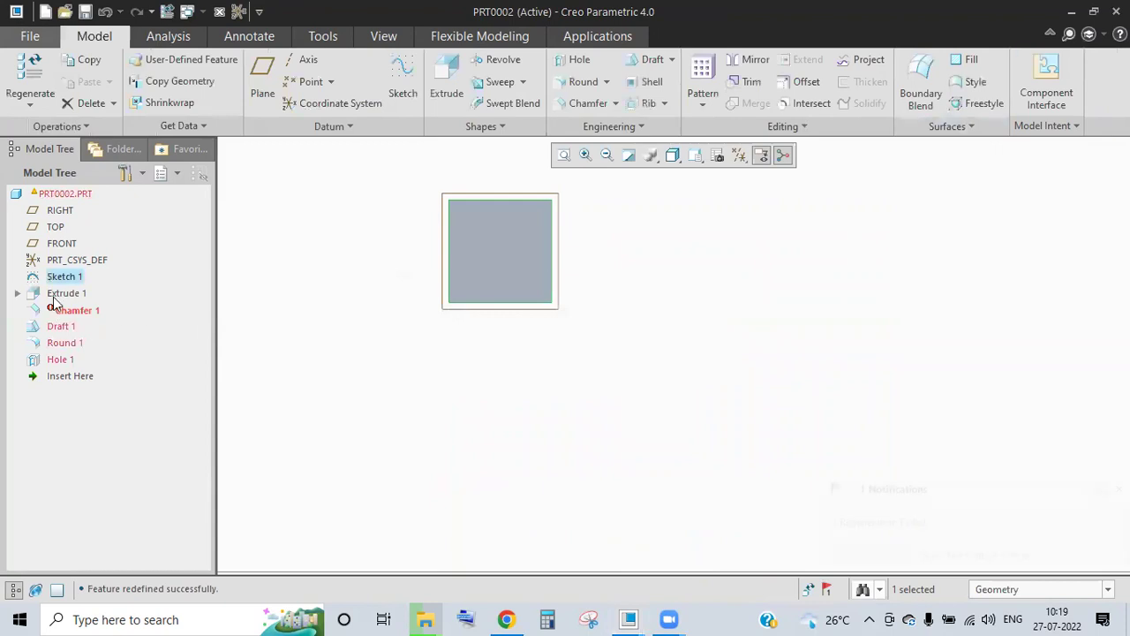
left_click(72, 310)
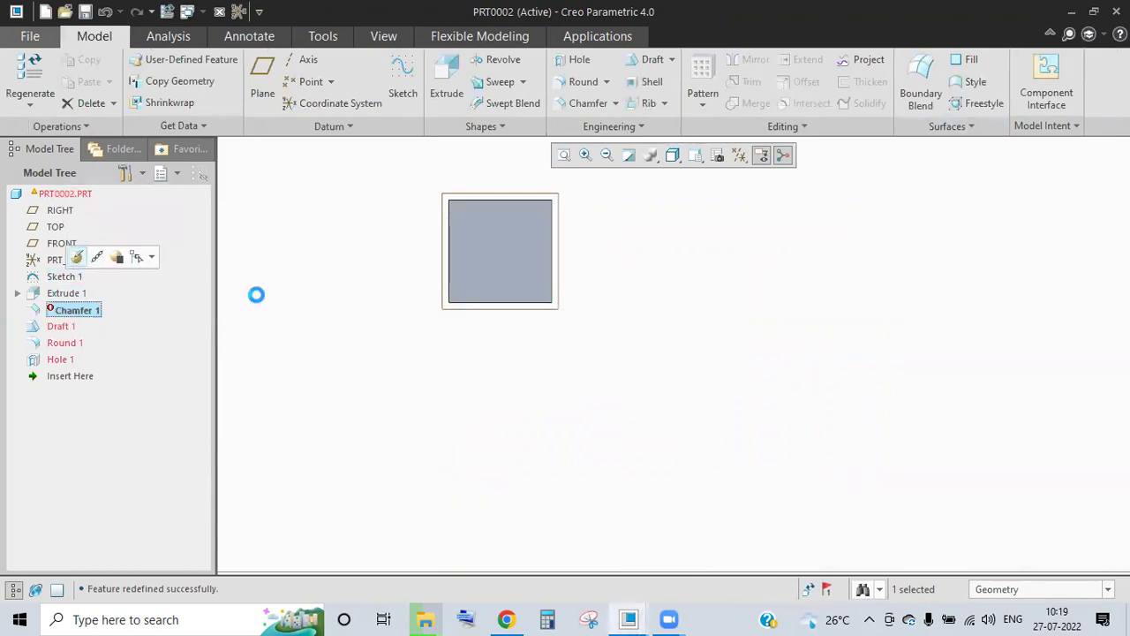
middle_click_drag(552, 318, 609, 353)
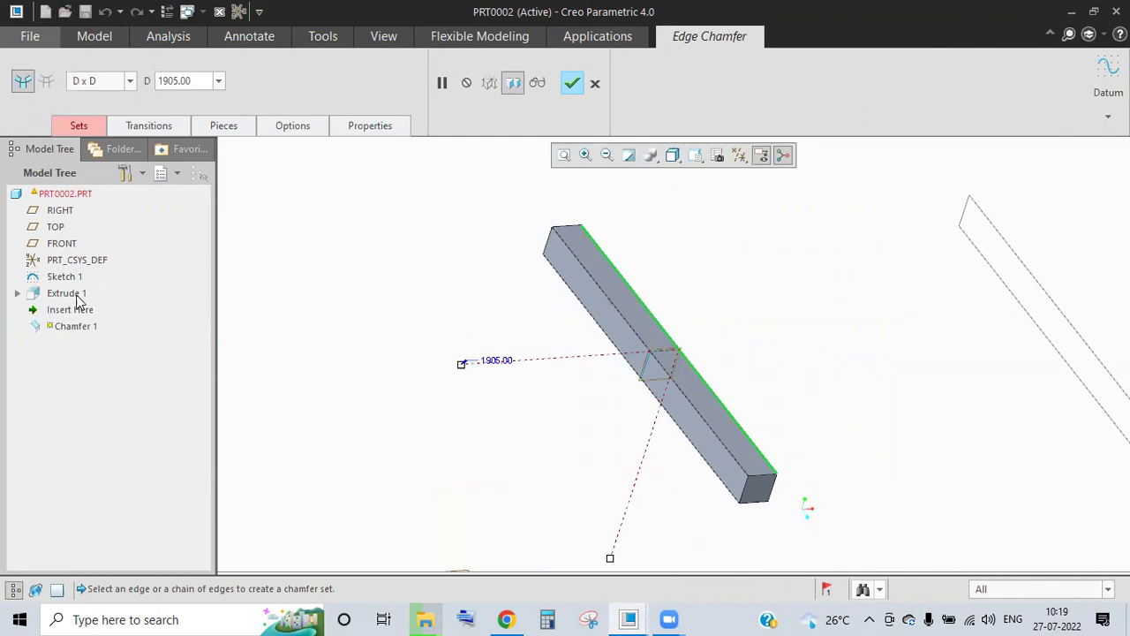
left_click(572, 82)
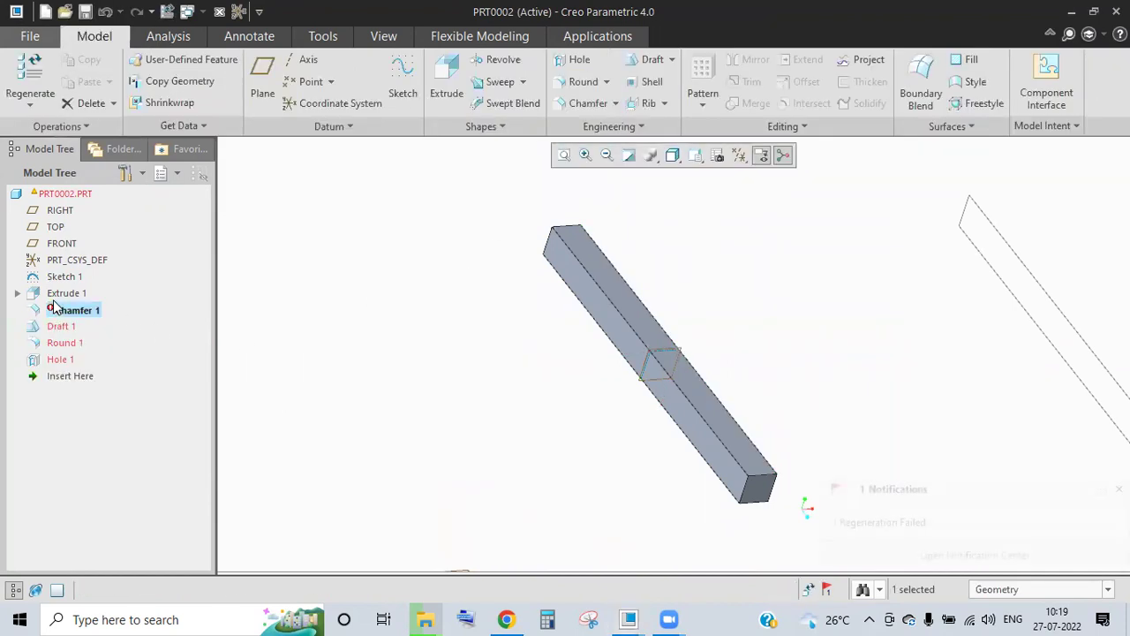
Edit Extrude 1 to a symmetric depth of 250 and accept the feature.
left_click_drag(55, 309, 62, 302)
left_click(87, 193)
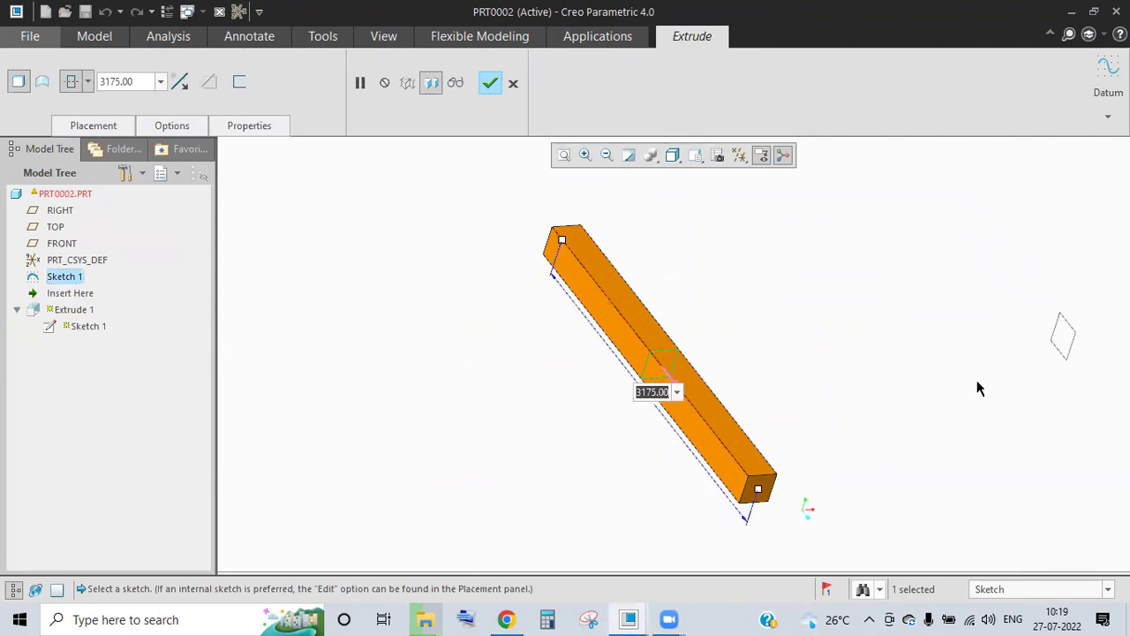
type("250")
key("Return")
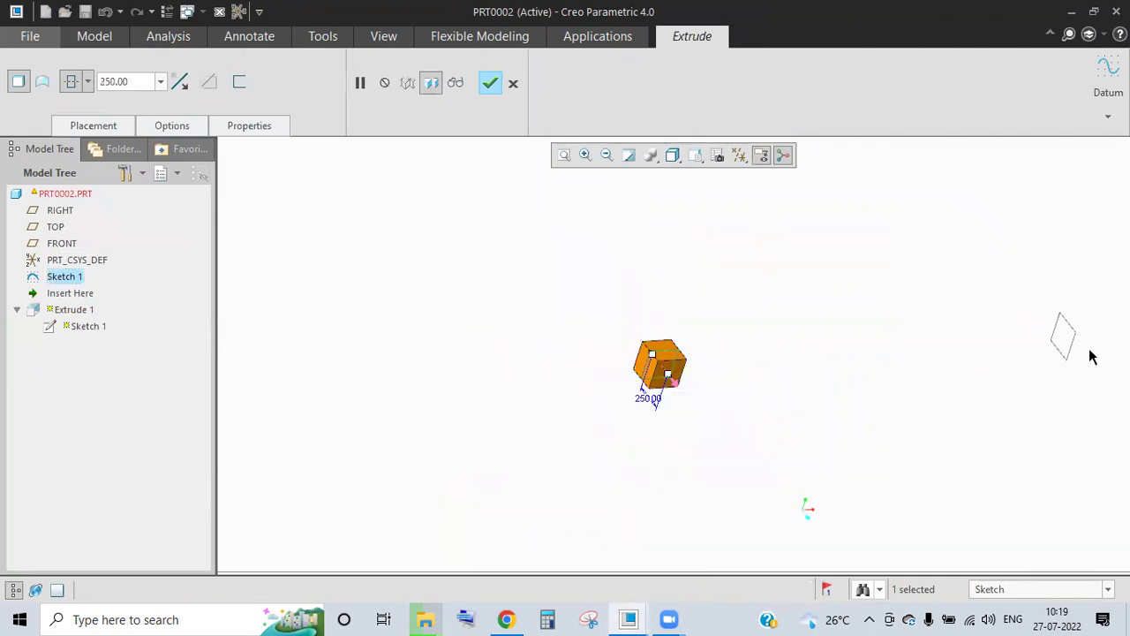
left_click(490, 82)
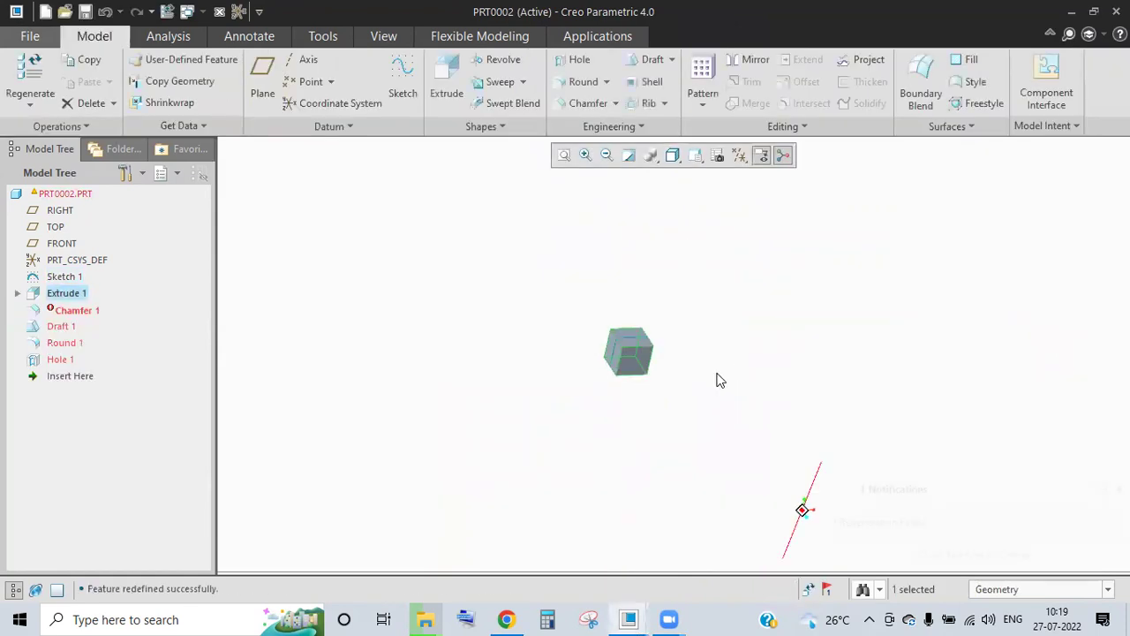
Edit the definition of Chamfer 1, delete its failed set and select one upper edge of the block as the new reference.
scroll(643, 342, "up", 5)
middle_click_drag(433, 238, 618, 292)
key("ctrl+d")
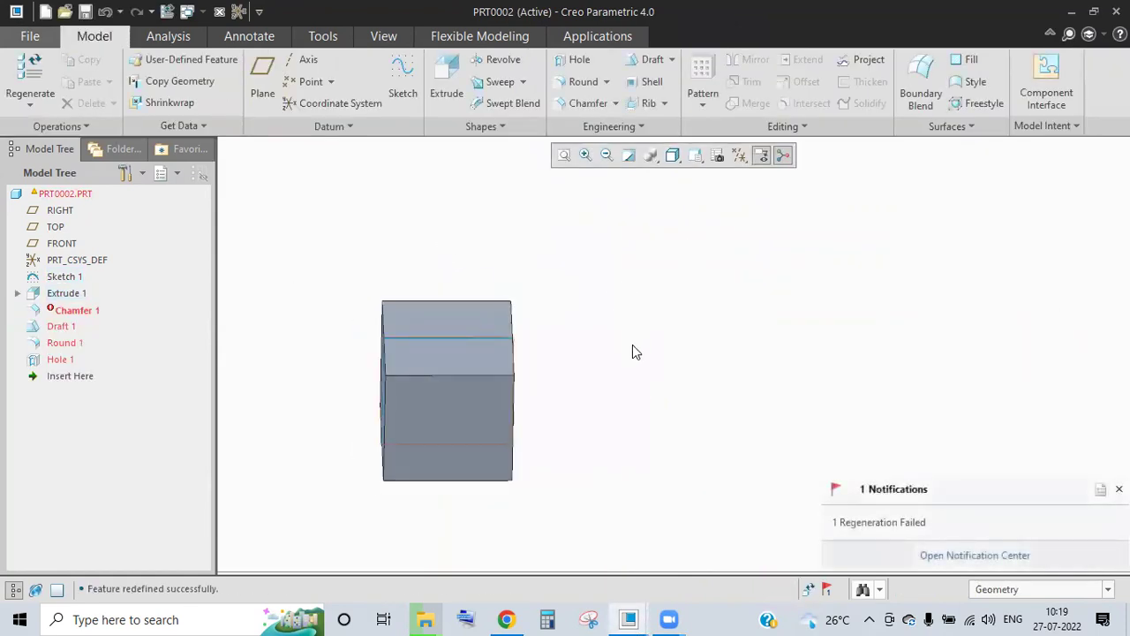
left_click(71, 311)
left_click(94, 254)
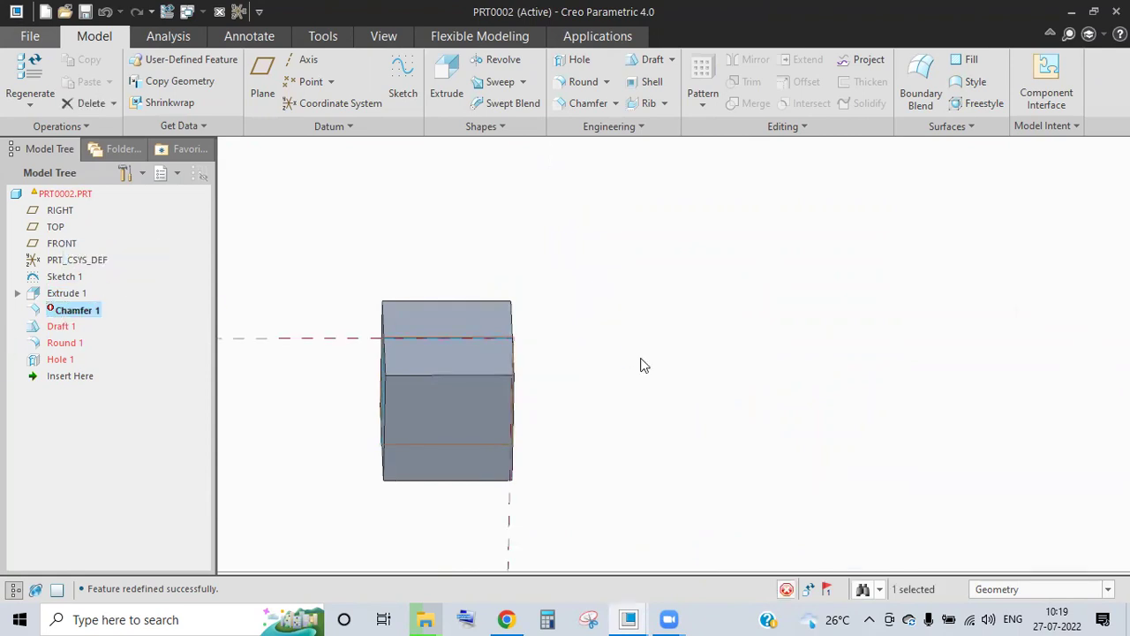
left_click(79, 128)
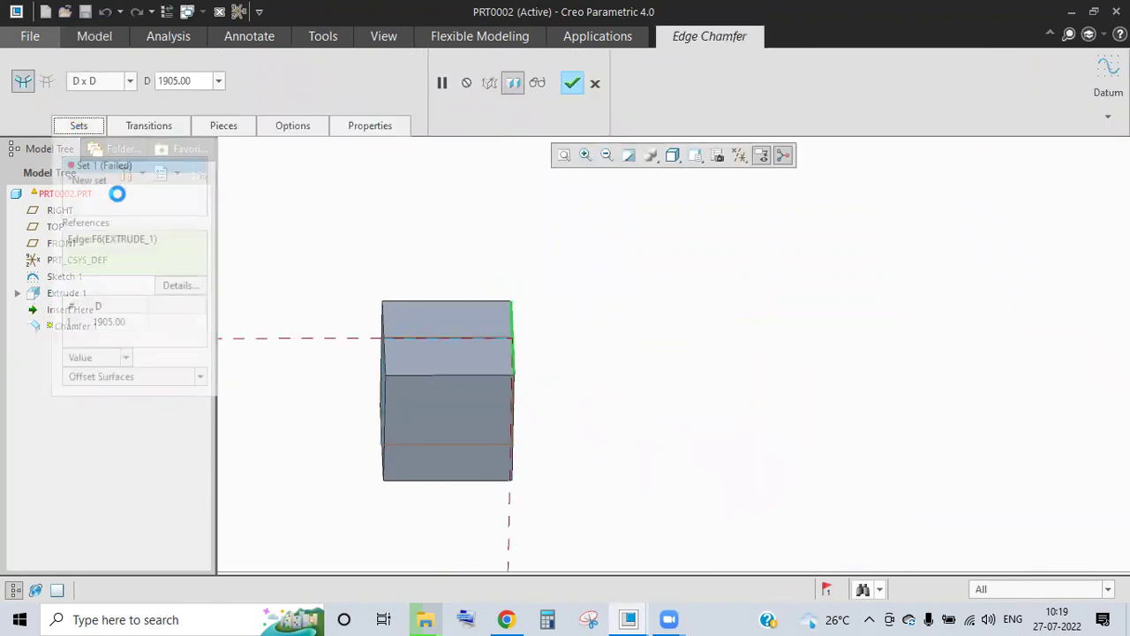
left_click(94, 182)
right_click(128, 167)
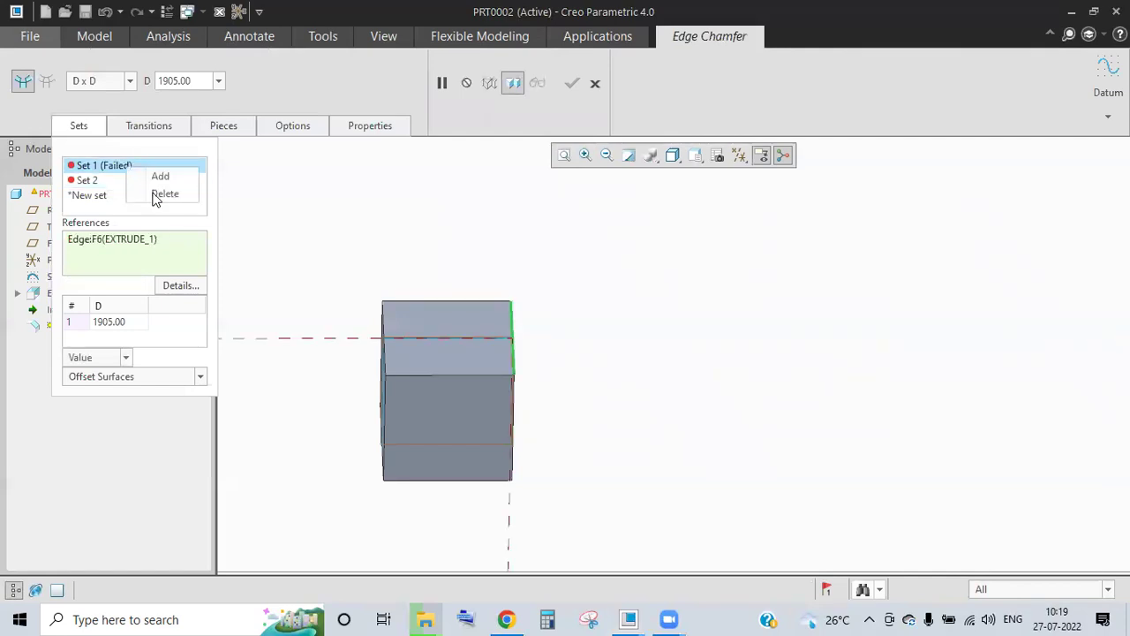
left_click(161, 204)
middle_click_drag(381, 293, 398, 323)
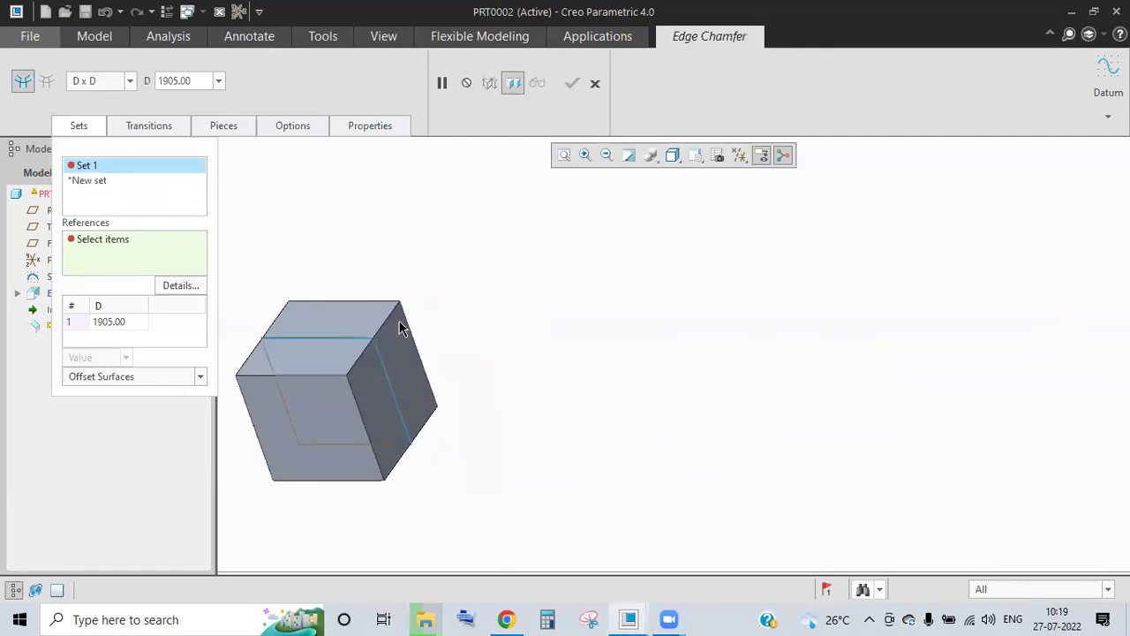
left_click(397, 314)
middle_click_drag(508, 349, 297, 289)
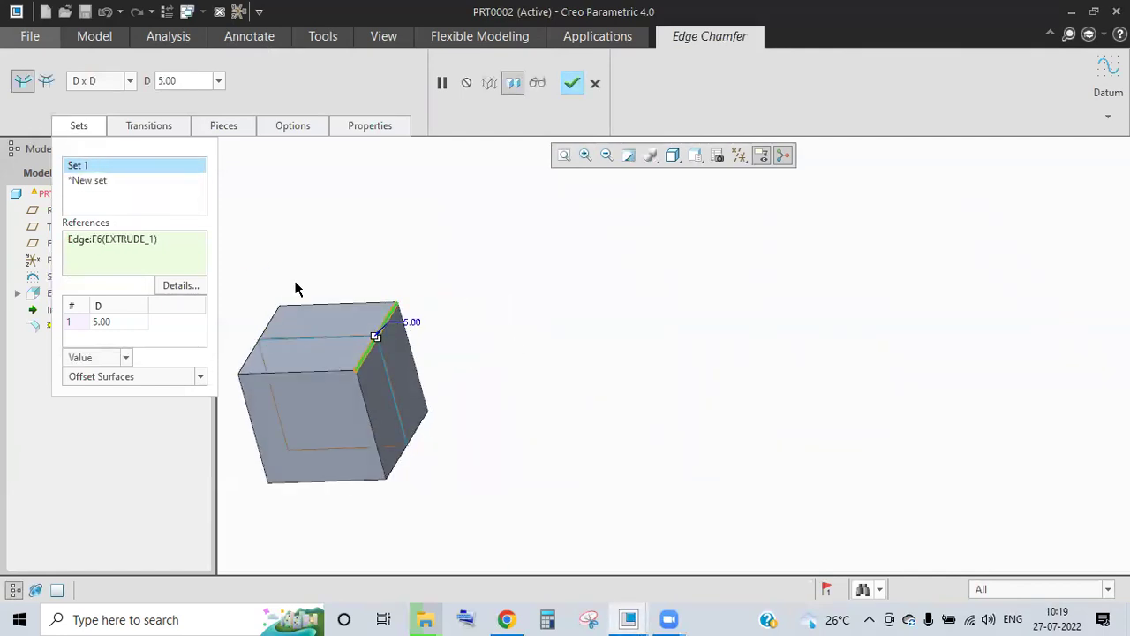
Set the D x D distance of Chamfer 1 to 50 and accept the chamfer.
left_click(121, 322)
type("25")
key("Return")
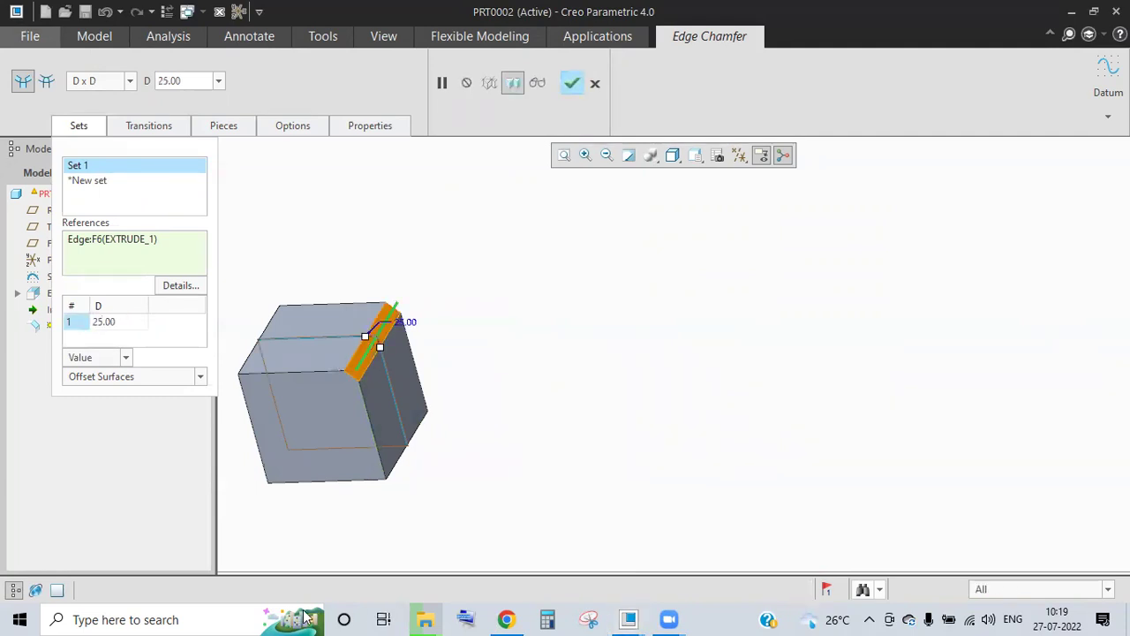
left_click(115, 323)
type("30")
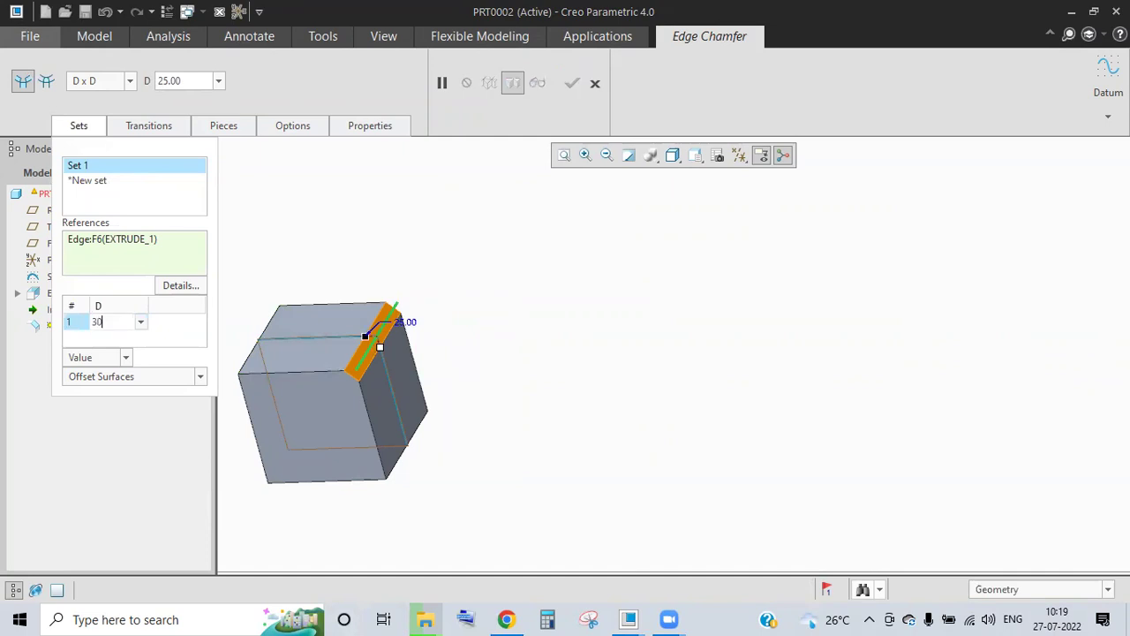
type("50")
key("Return")
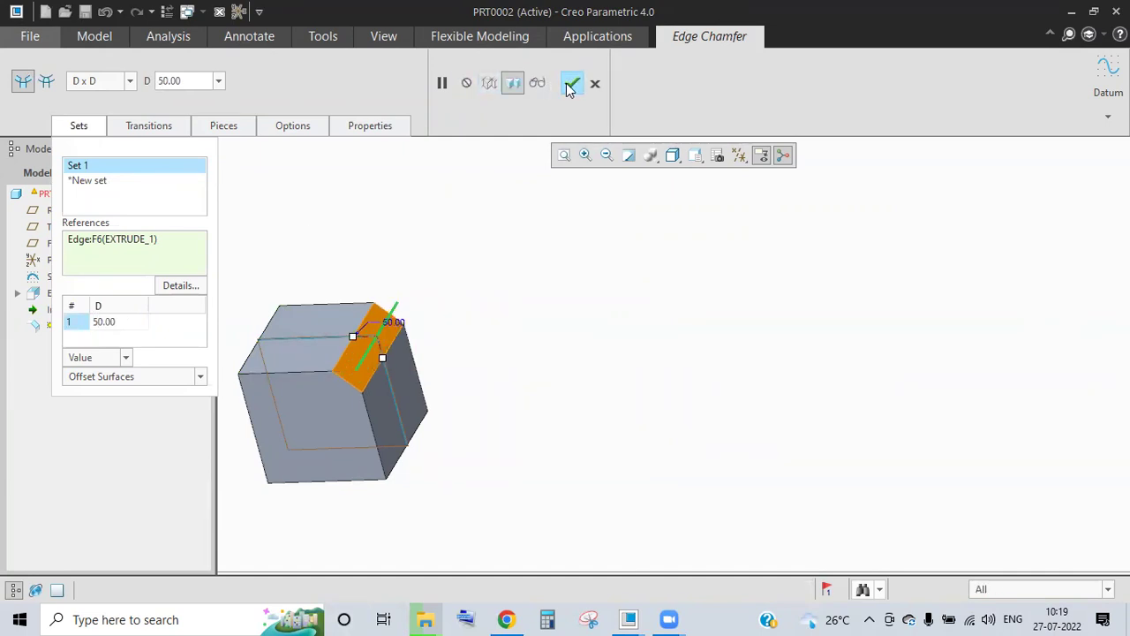
left_click(570, 85)
Edit the definition of Draft 1, set its draft angle to 10 degrees and accept it.
left_click(70, 360)
middle_click_drag(519, 357, 144, 355)
left_click(62, 326)
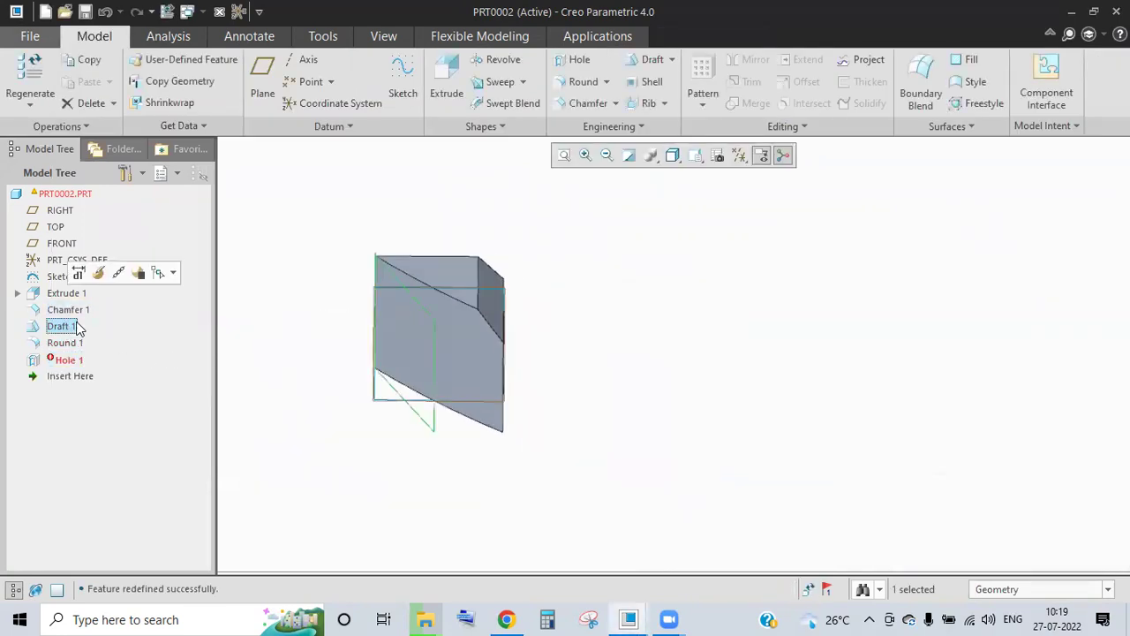
left_click(98, 273)
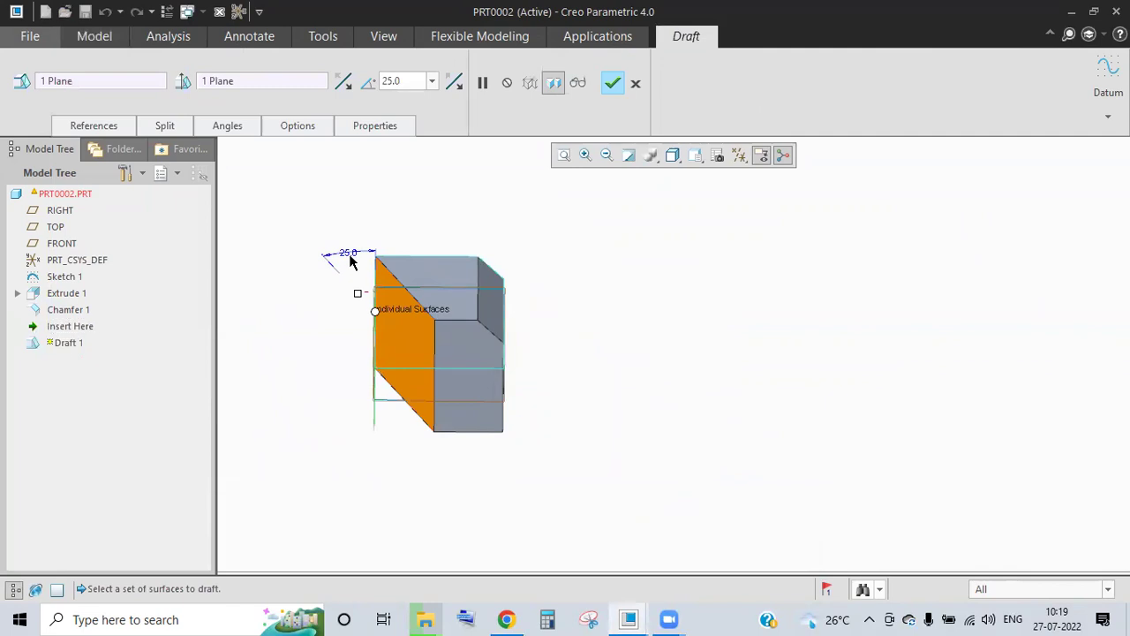
double_click(347, 252)
type("5")
key("Return")
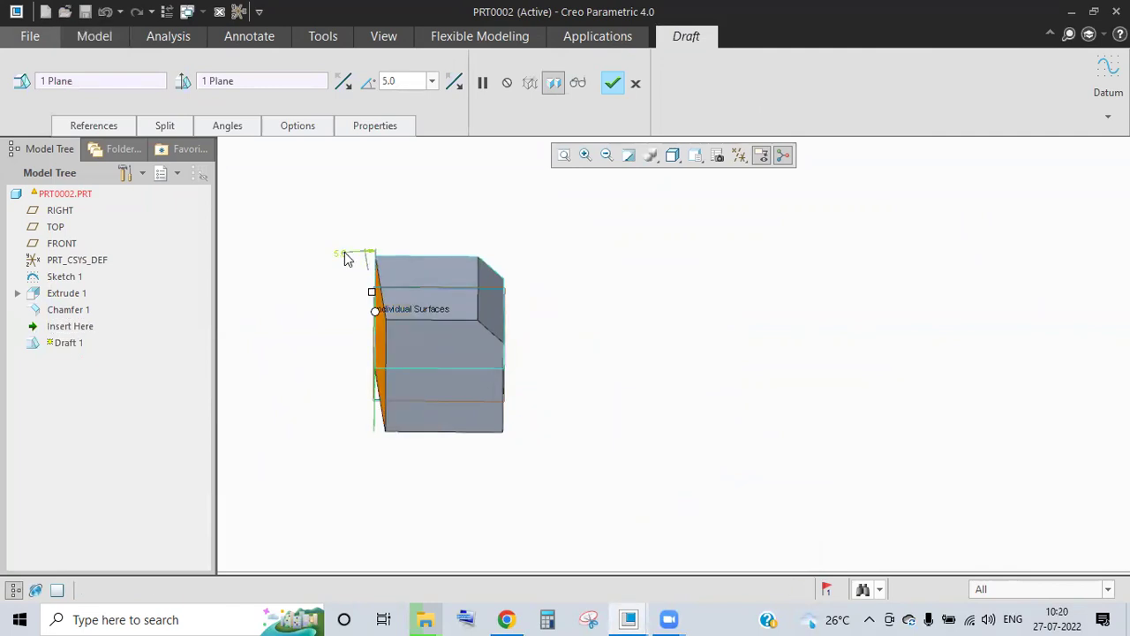
double_click(343, 254)
type("10")
key("Return")
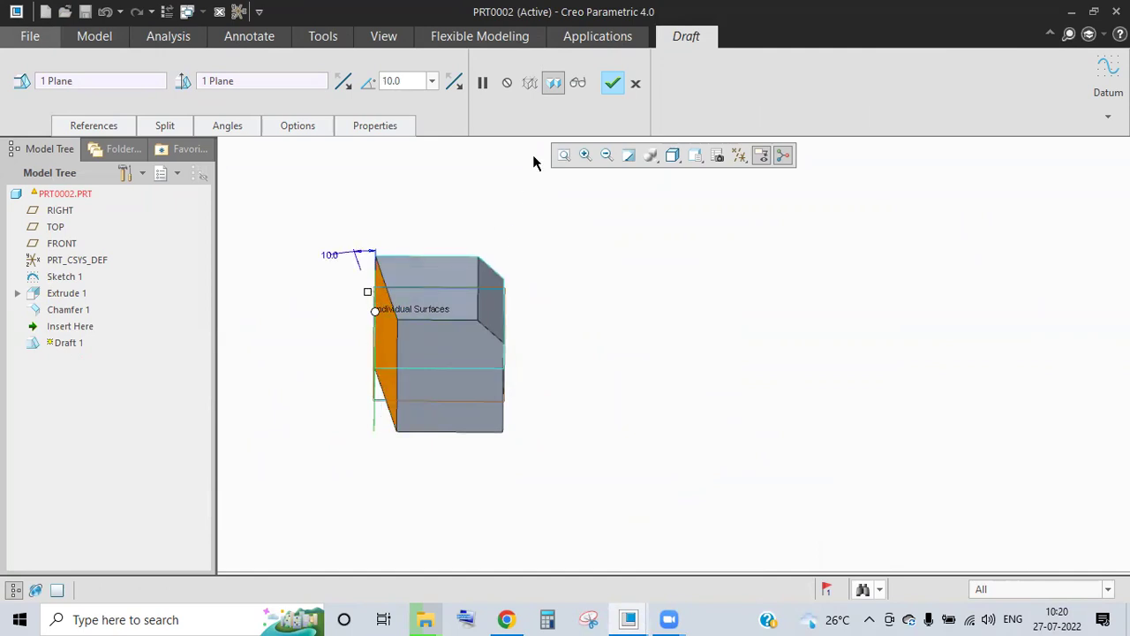
left_click(614, 86)
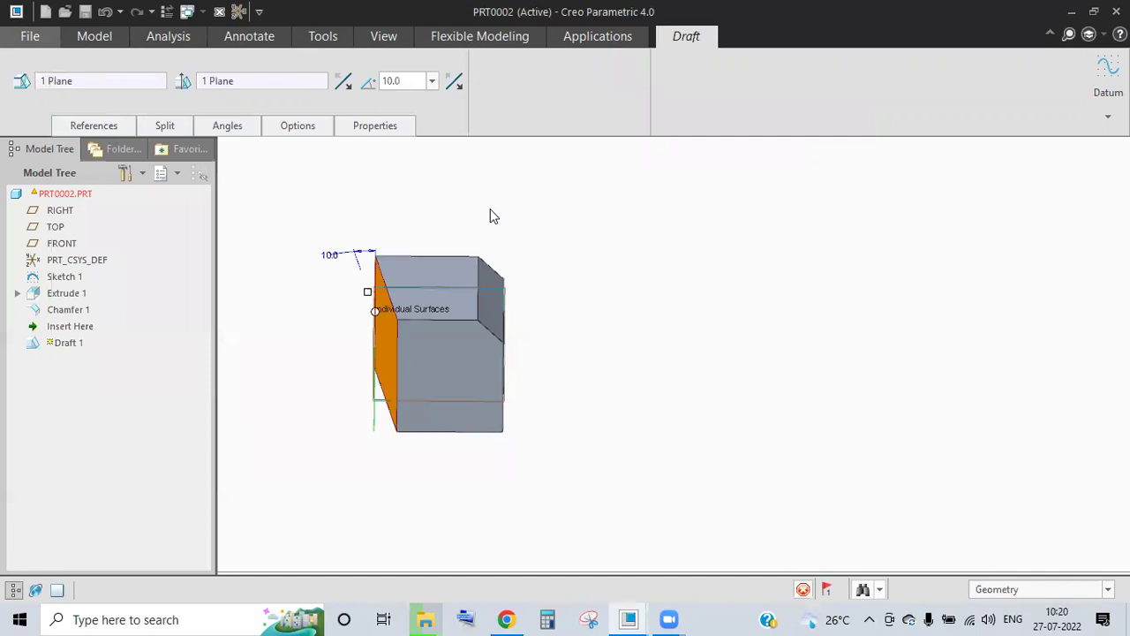
Reopen the definition of Draft 1 to examine its drafted surface, and close it without changing any value.
middle_click_drag(511, 309, 468, 292)
double_click(80, 324)
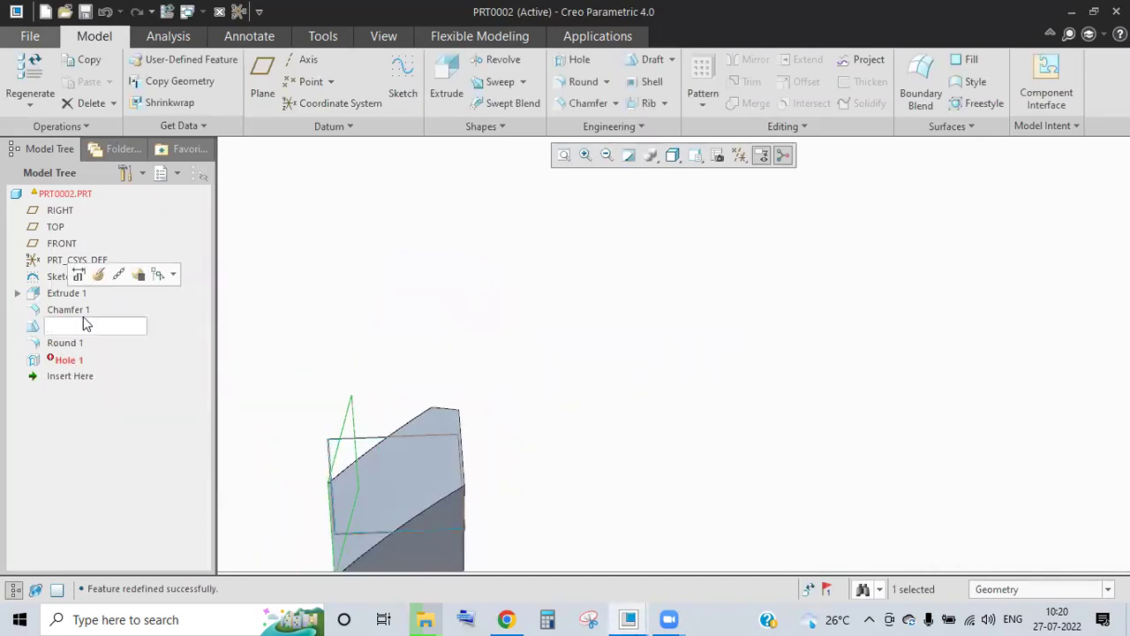
left_click(97, 274)
scroll(409, 380, "down", 3)
middle_click_drag(409, 380, 418, 377)
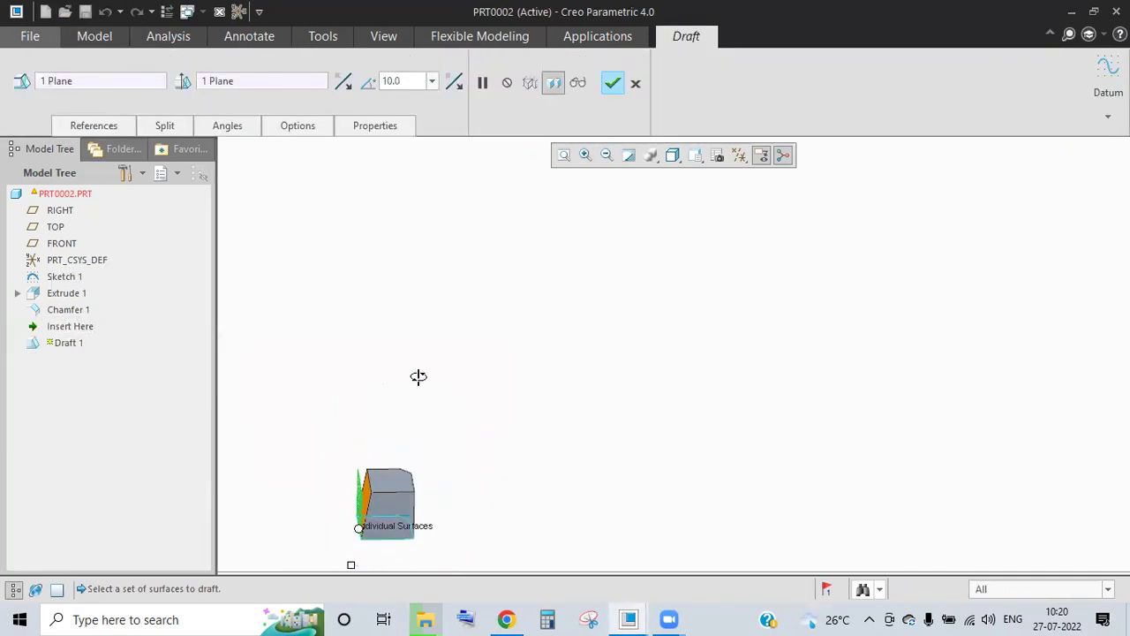
left_click(618, 84)
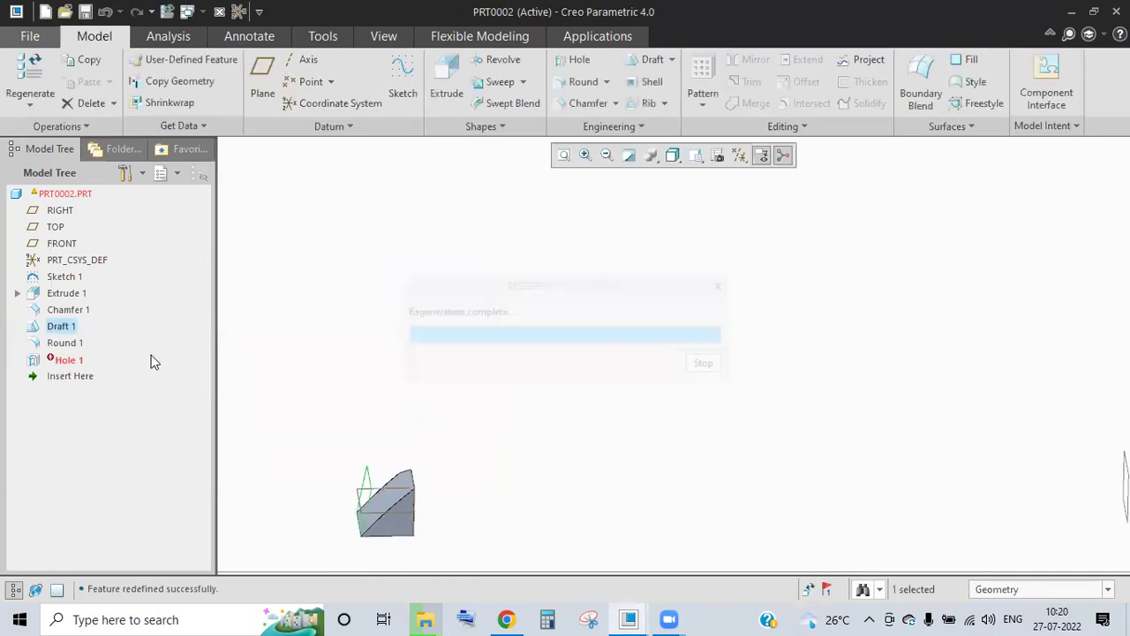
Roll the model history back by moving the insertion point to directly after Draft 1, ahead of Round 1 and Hole 1.
left_click(83, 377)
left_click_drag(83, 377, 83, 336)
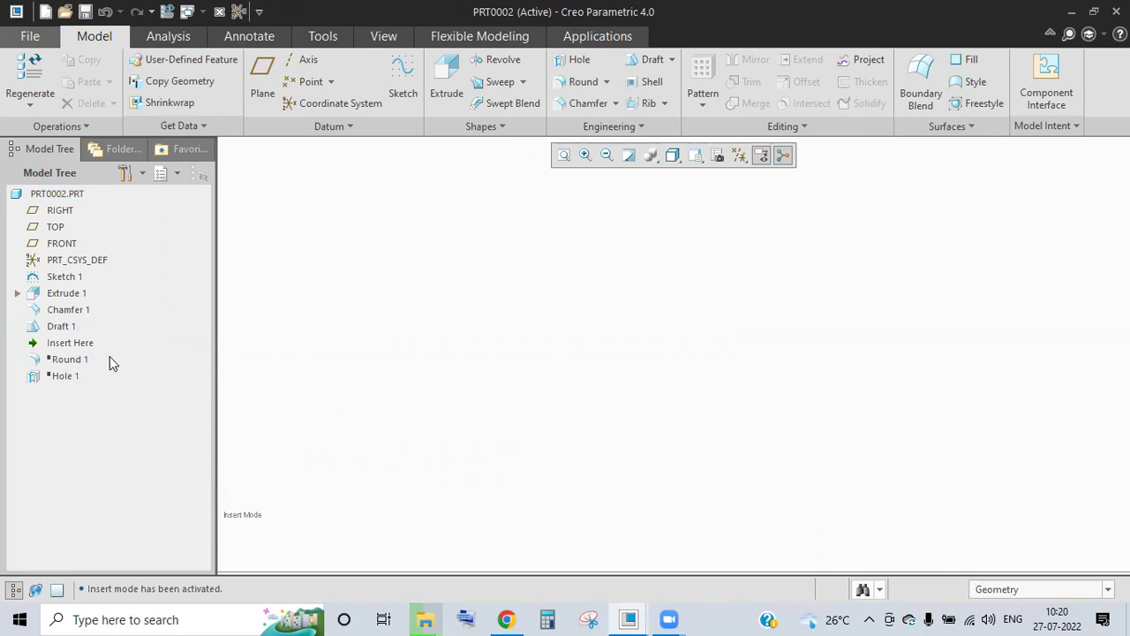
left_click(563, 155)
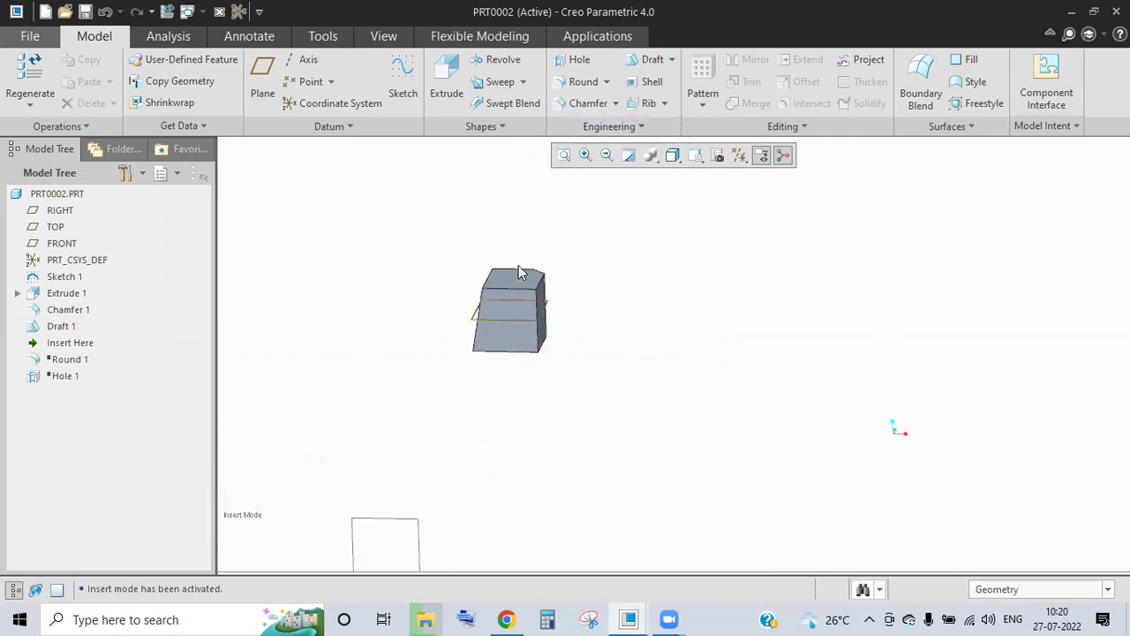
middle_click_drag(397, 312, 1072, 368)
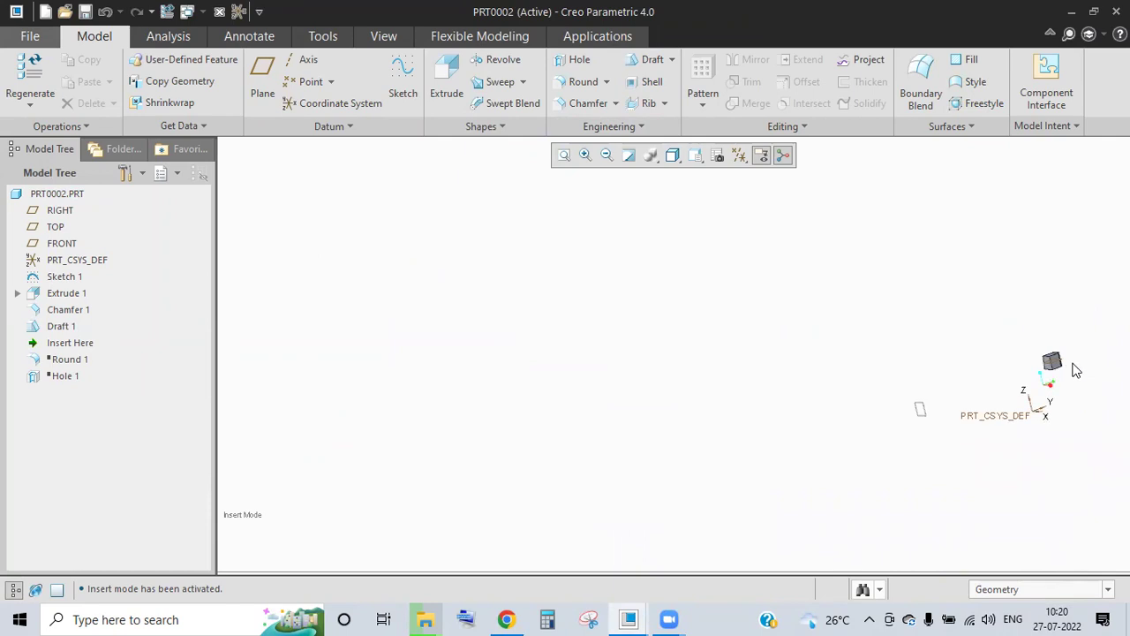
left_click(564, 155)
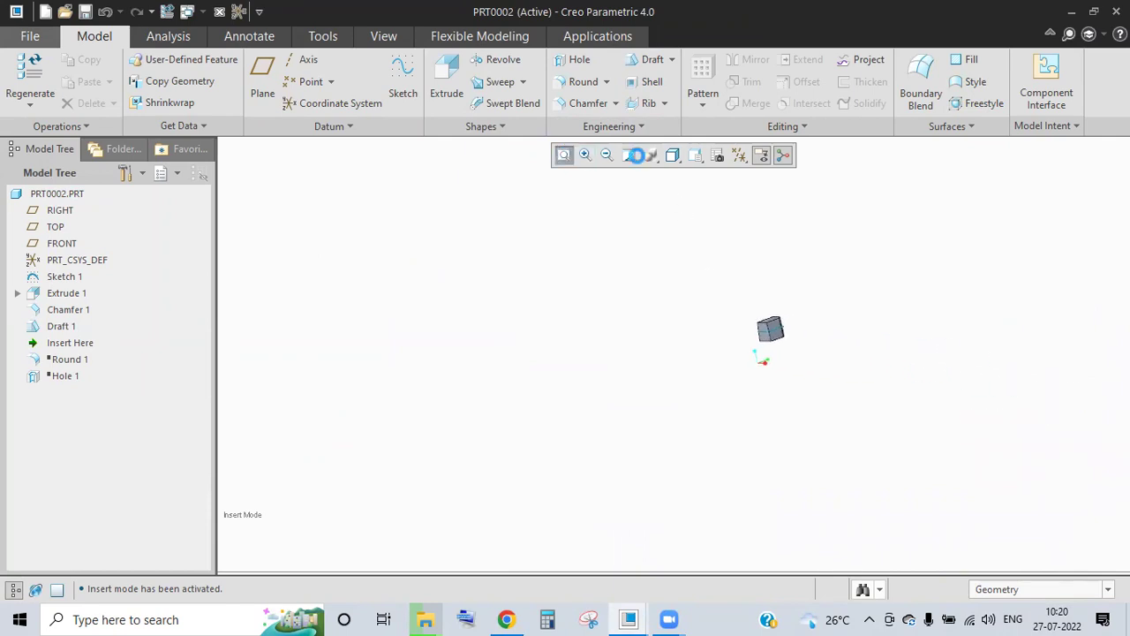
Turn off the display of datum planes, coordinate systems, annotations and the spin center.
left_click(740, 155)
left_click(790, 248)
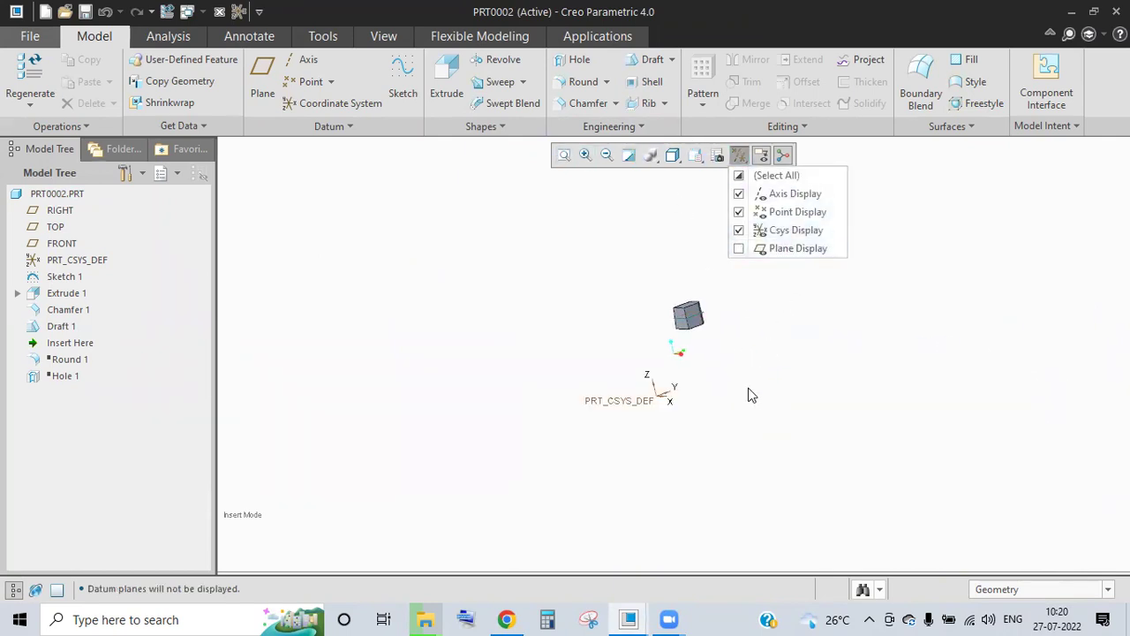
left_click(763, 156)
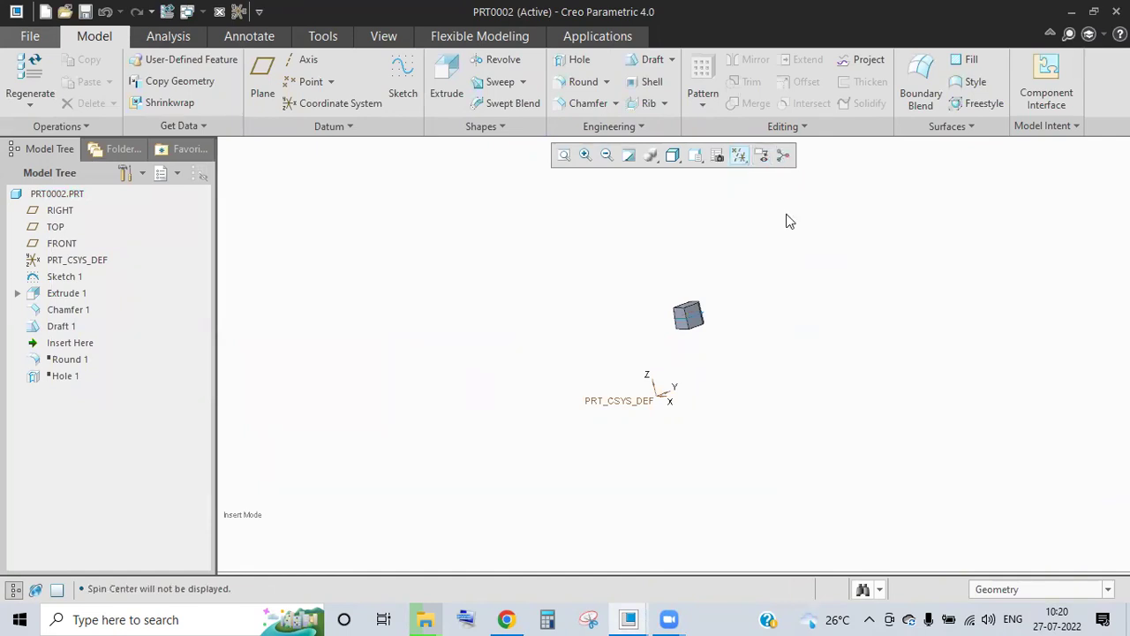
left_click(739, 155)
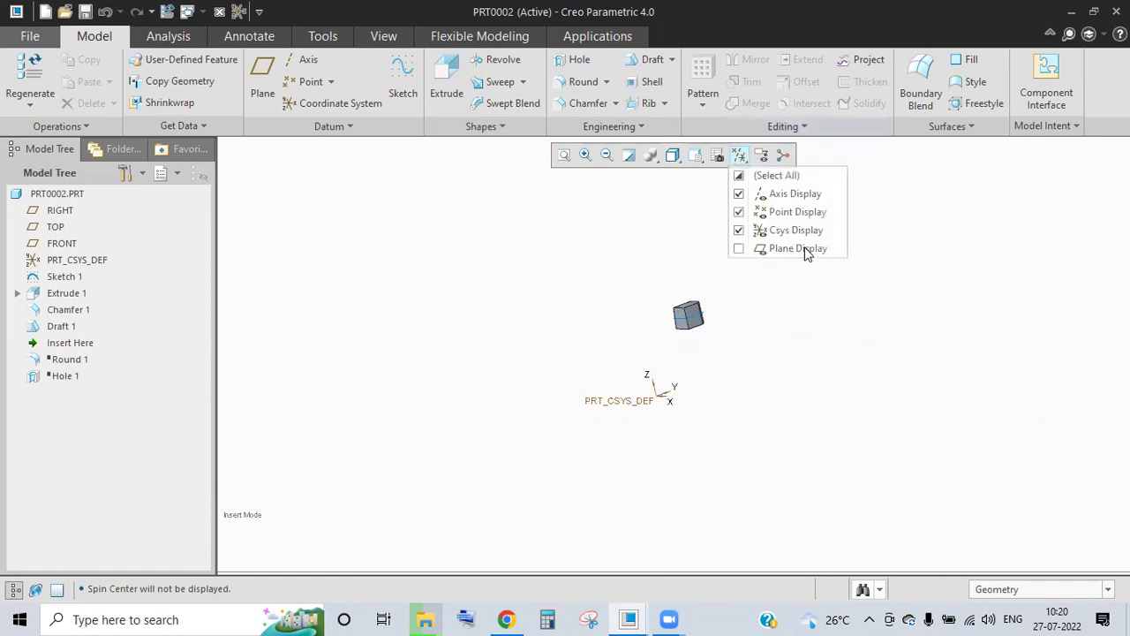
left_click(792, 230)
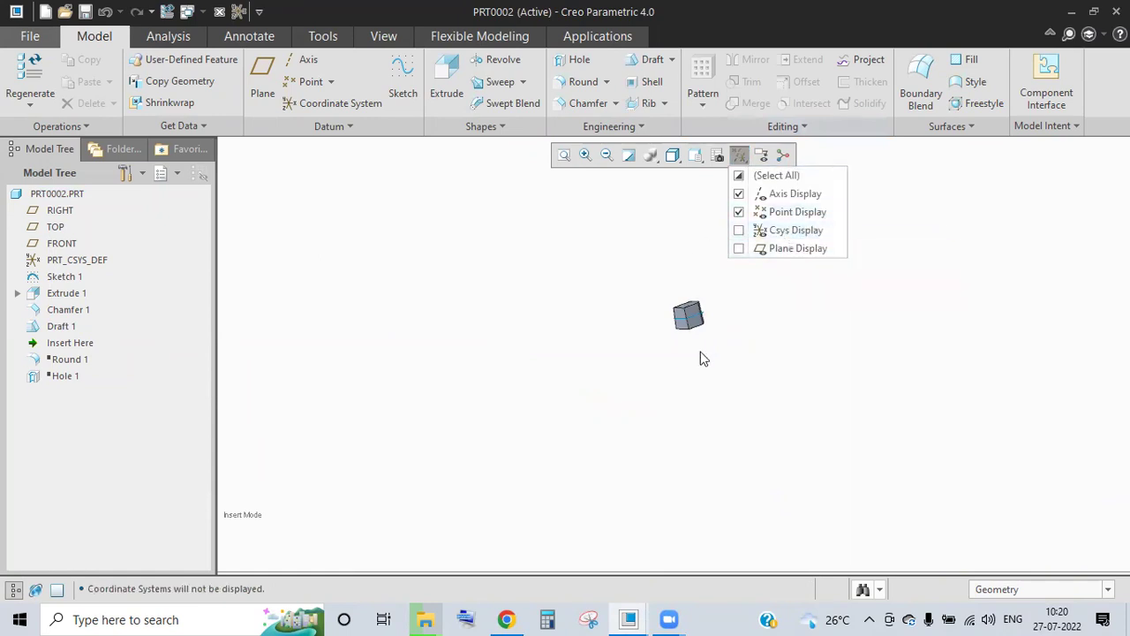
left_click(749, 319)
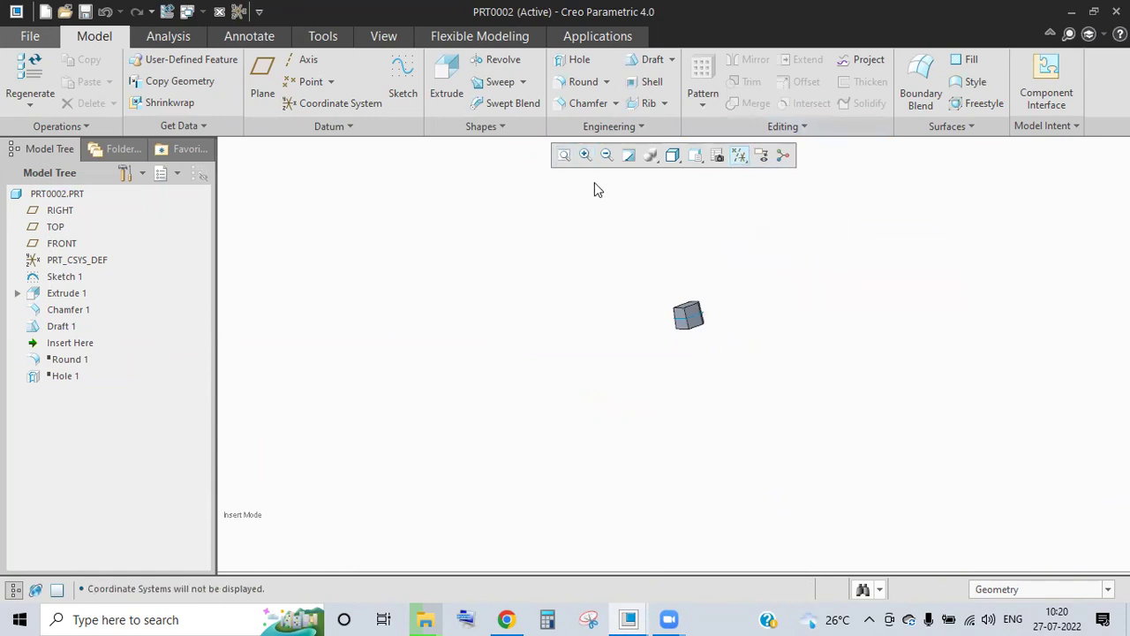
Resume Round 1 by moving the insertion point to directly after it, and select the round.
scroll(701, 310, "down", 5)
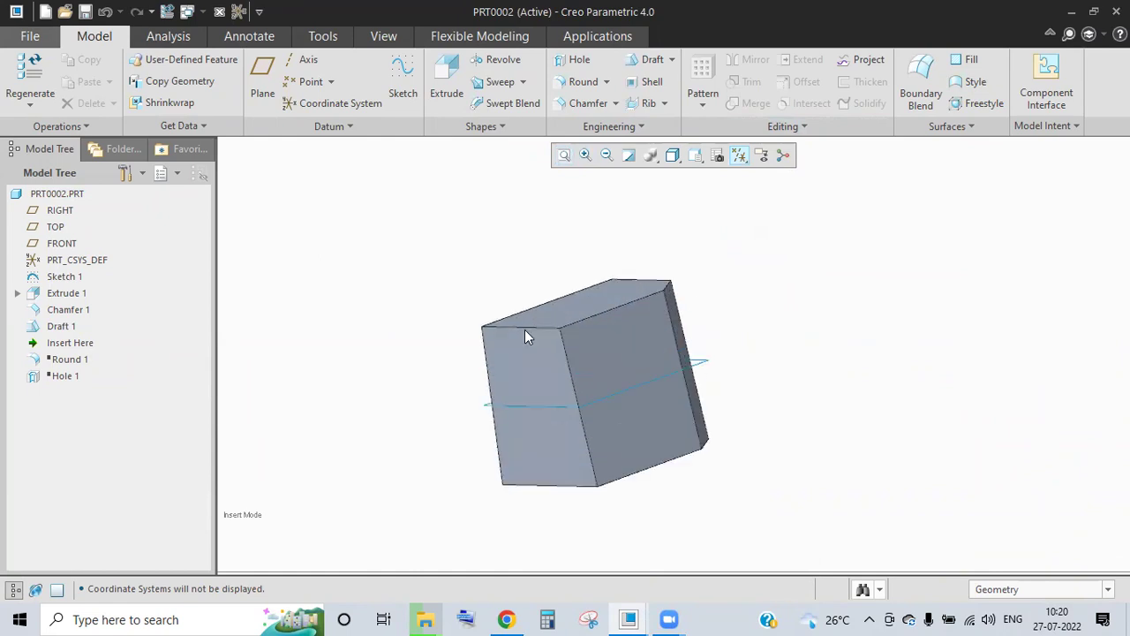
left_click(88, 358)
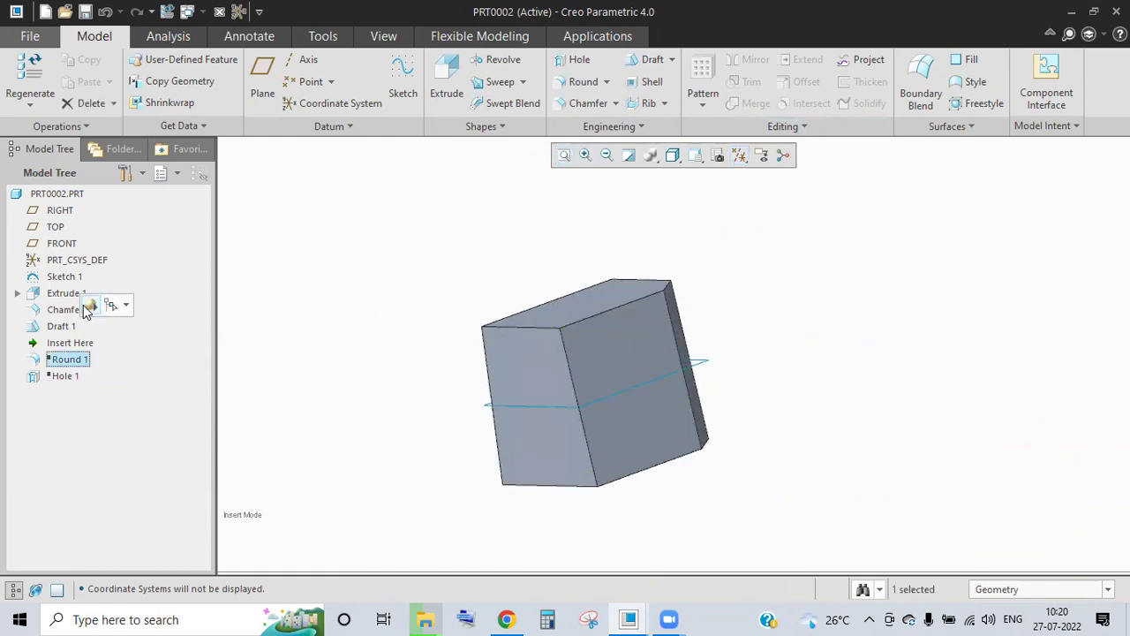
left_click_drag(74, 344, 76, 361)
left_click(75, 345)
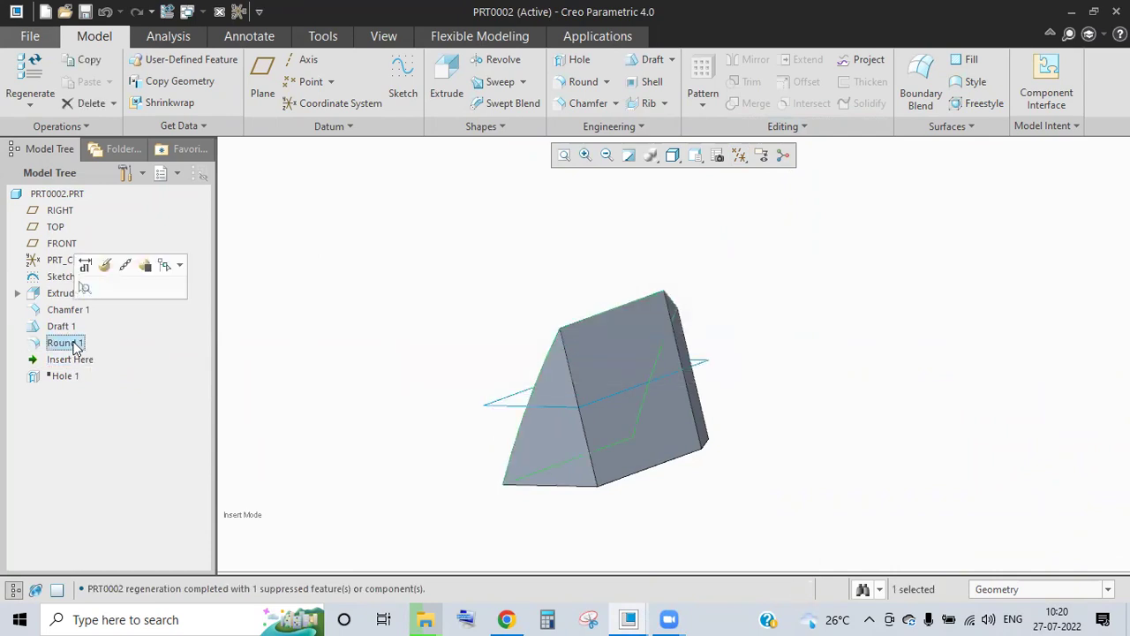
Edit the definition of Round 1, set its radius to 50 and accept the round.
left_click(105, 265)
double_click(112, 81)
type("25")
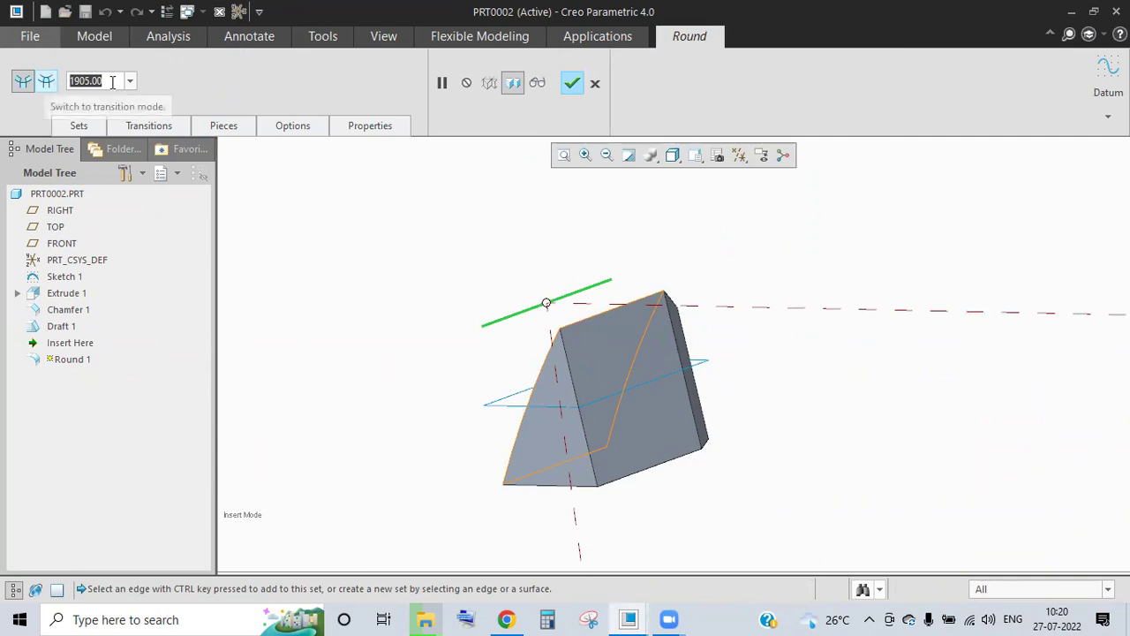
key("Return")
double_click(82, 81)
type("25.0050")
key("Return")
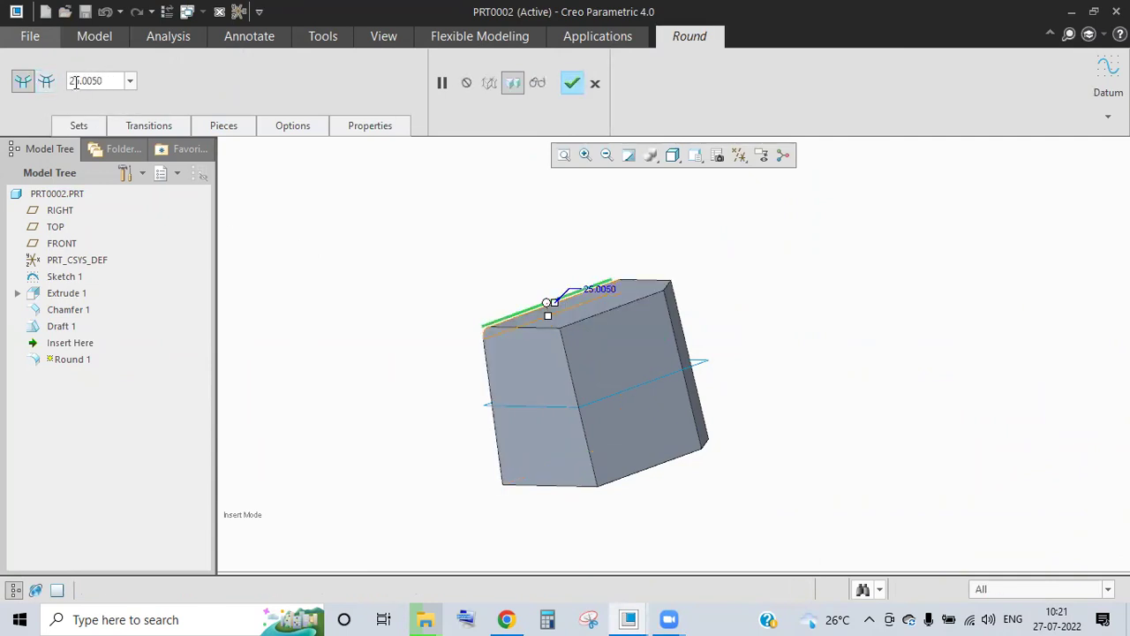
double_click(76, 82)
type("50")
key("Return")
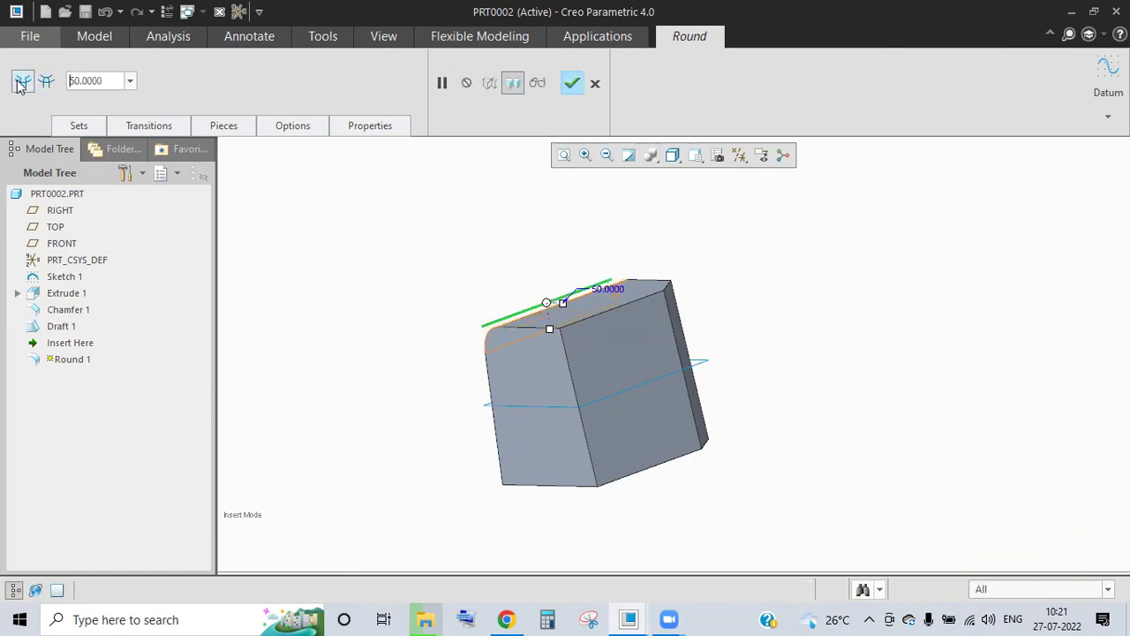
left_click(574, 87)
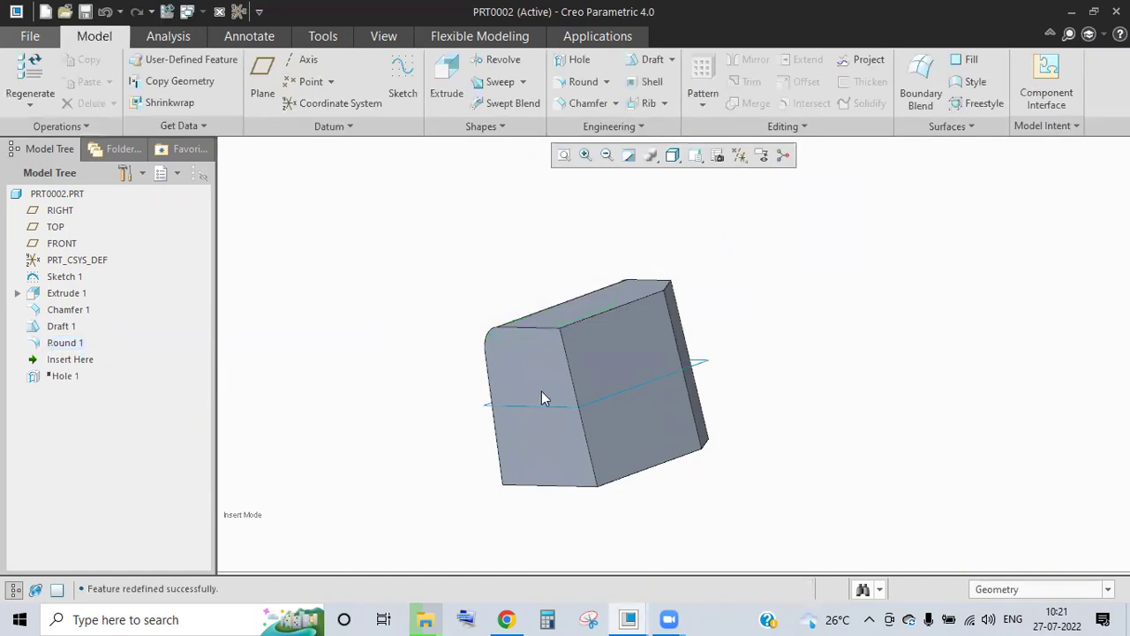
Inspect the rounded block and resume Hole 1 by moving the insertion point to the end of the feature list.
middle_click_drag(546, 397, 600, 408)
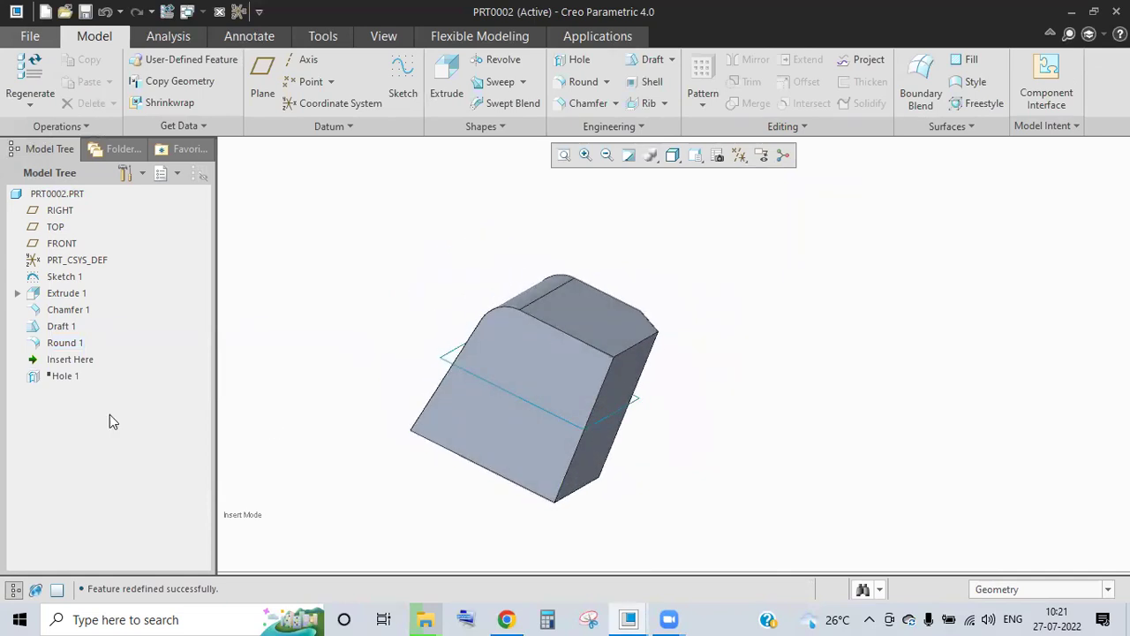
left_click_drag(85, 366, 159, 409)
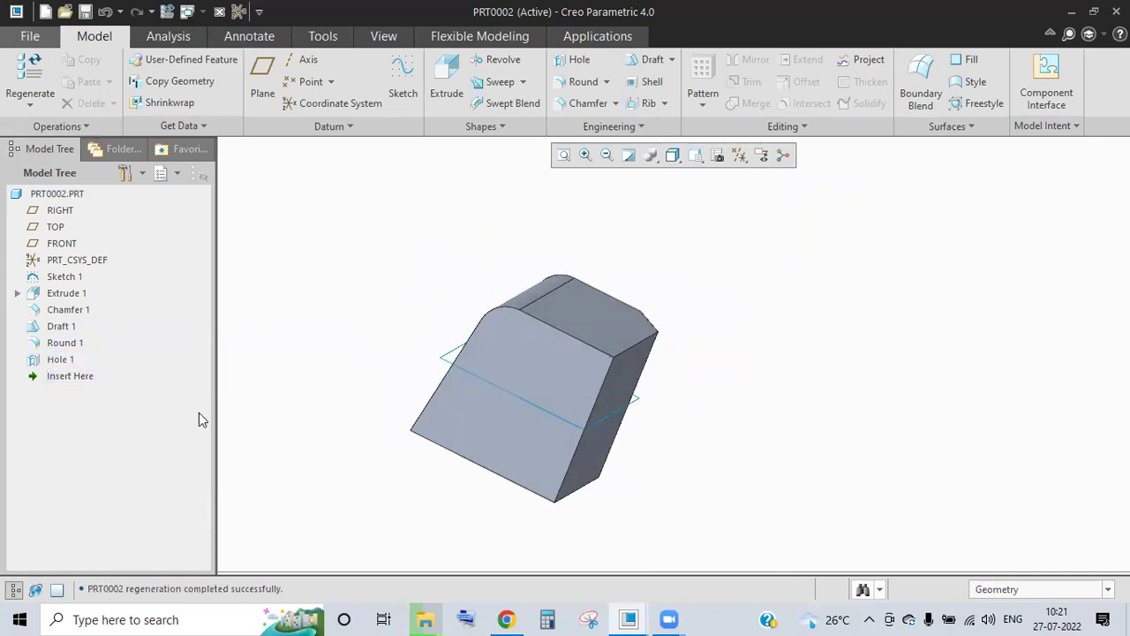
Try to redefine Hole 1 with a diameter of 25 and a drill depth of 25.
mouse_move(413, 430)
middle_mouse_down()
mouse_move(414, 380)
mouse_move(283, 374)
mouse_move(318, 393)
middle_mouse_up()
left_click(60, 359)
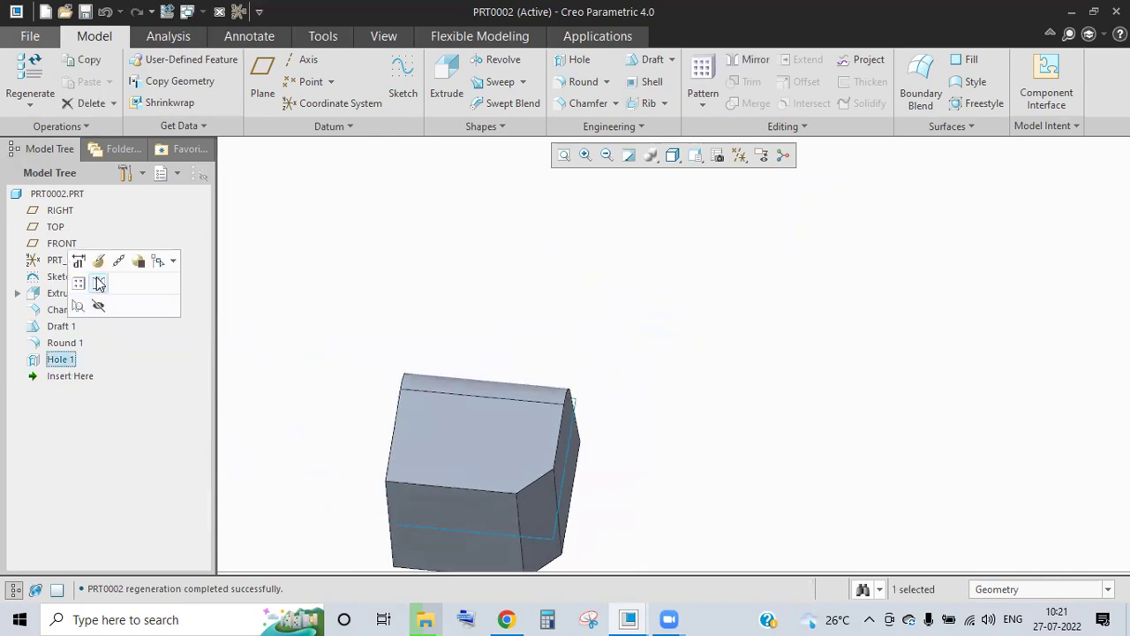
left_click(97, 260)
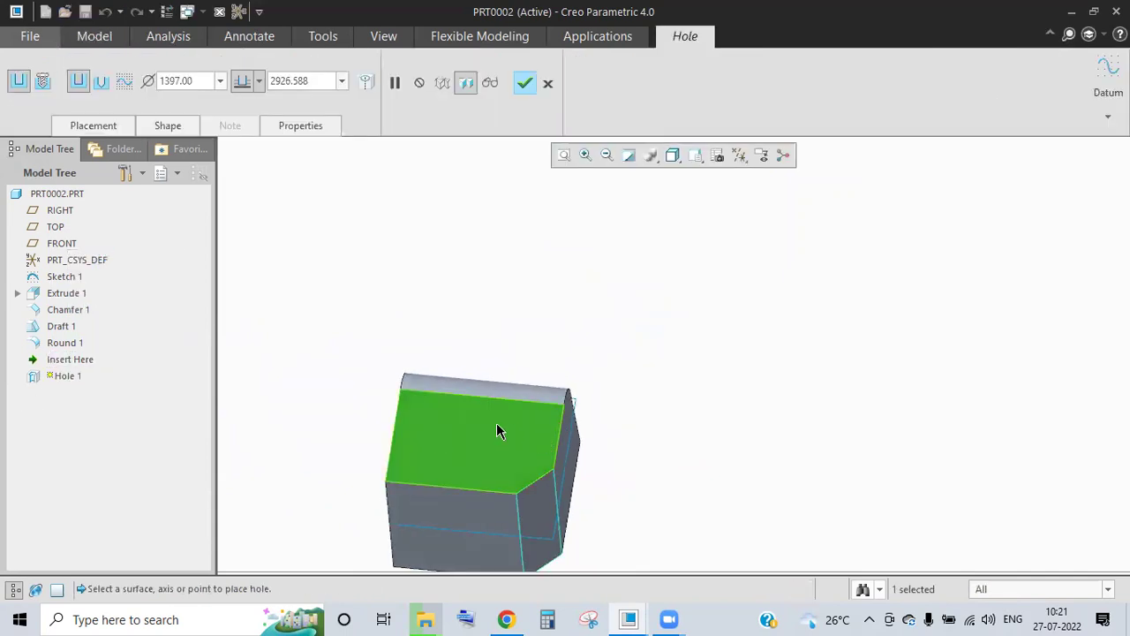
scroll(473, 438, "up", 2)
scroll(473, 438, "up", 3)
scroll(475, 468, "down", 2)
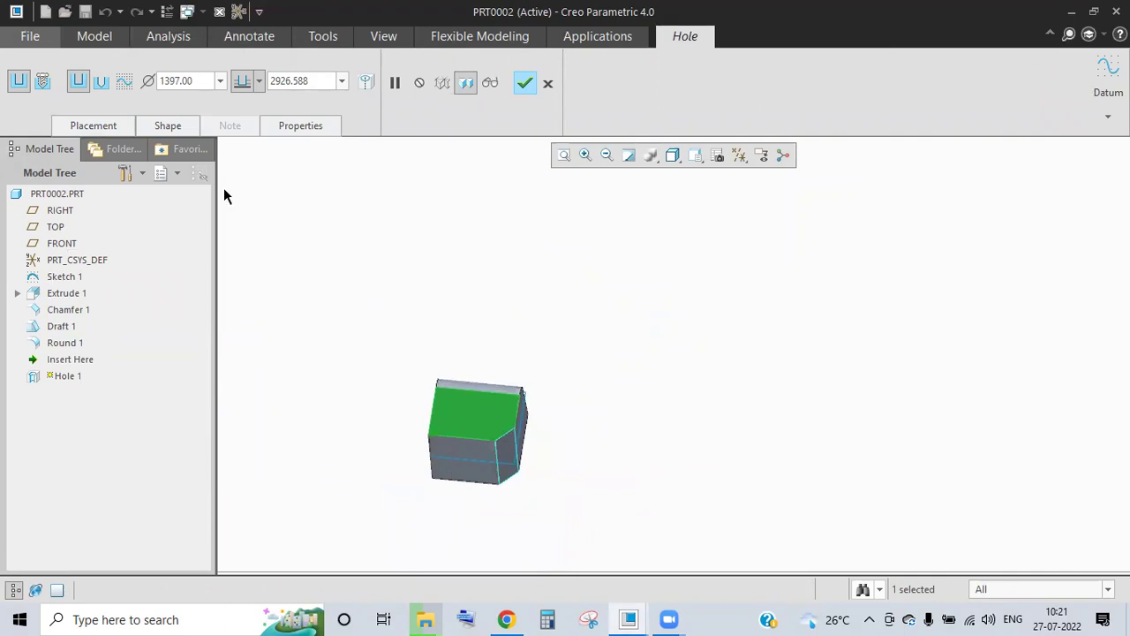
left_click(177, 80)
type("25")
key("Return")
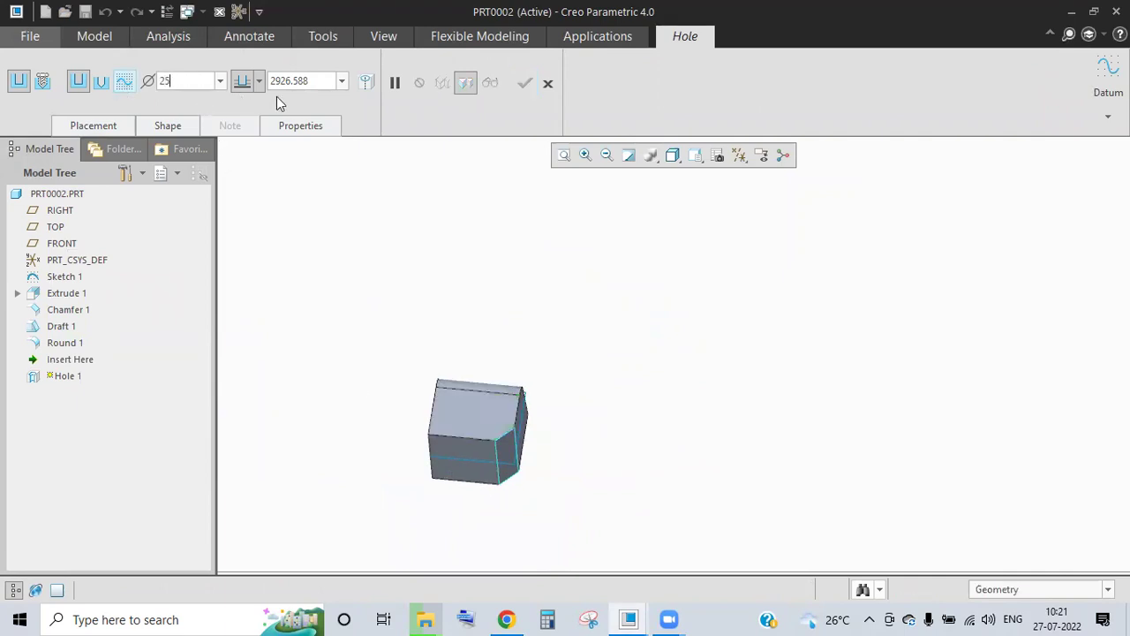
left_click(323, 82)
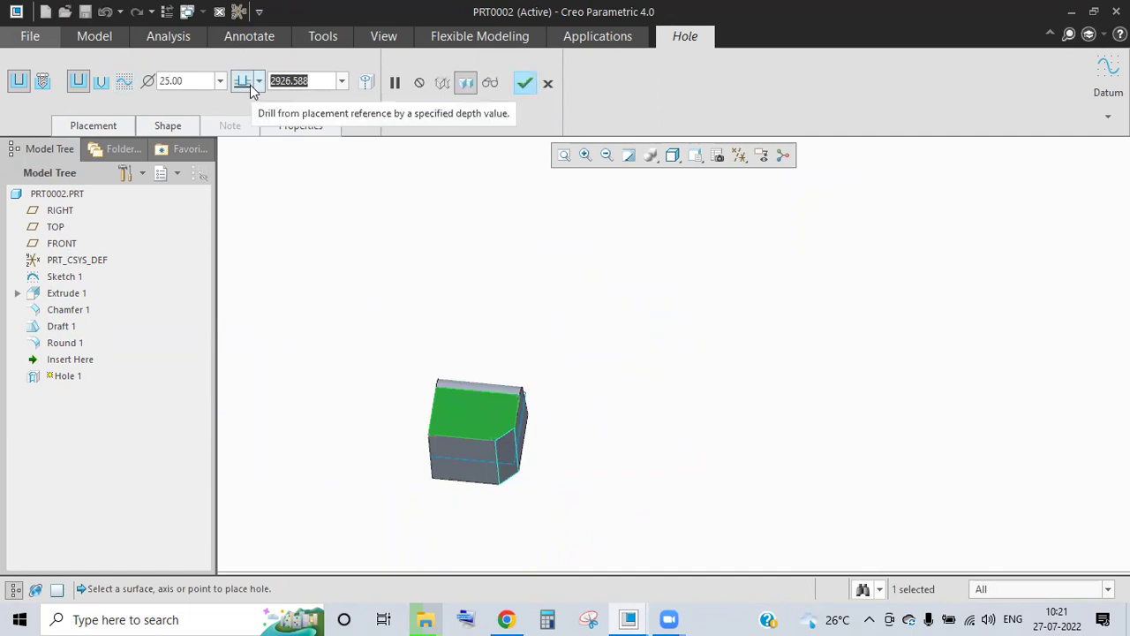
type("25")
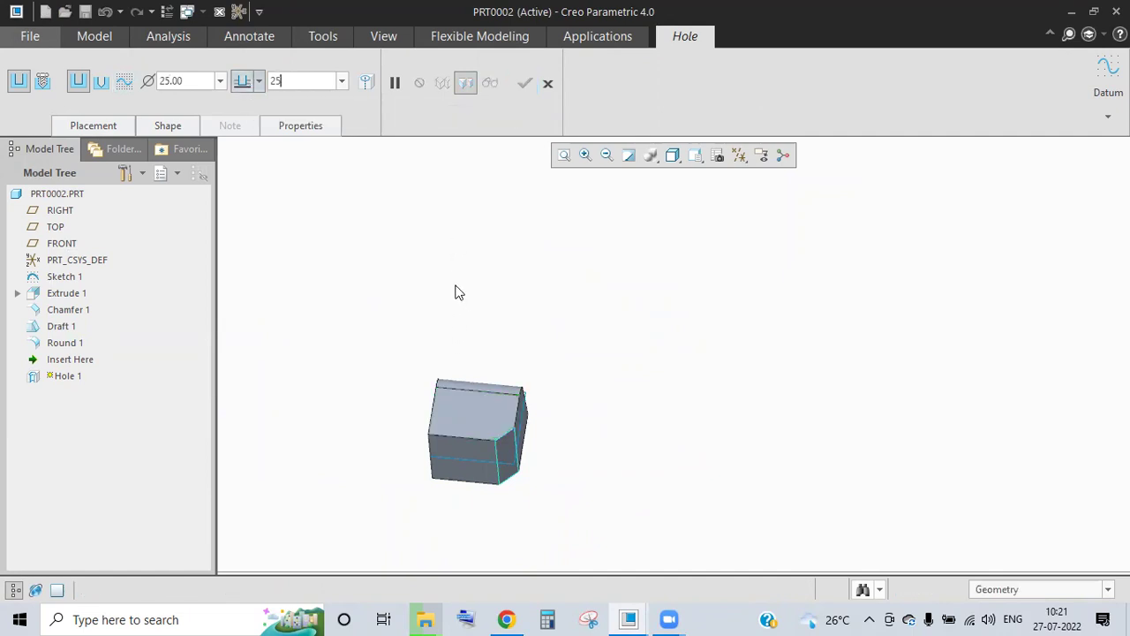
key("Return")
middle_click_drag(519, 425, 494, 415)
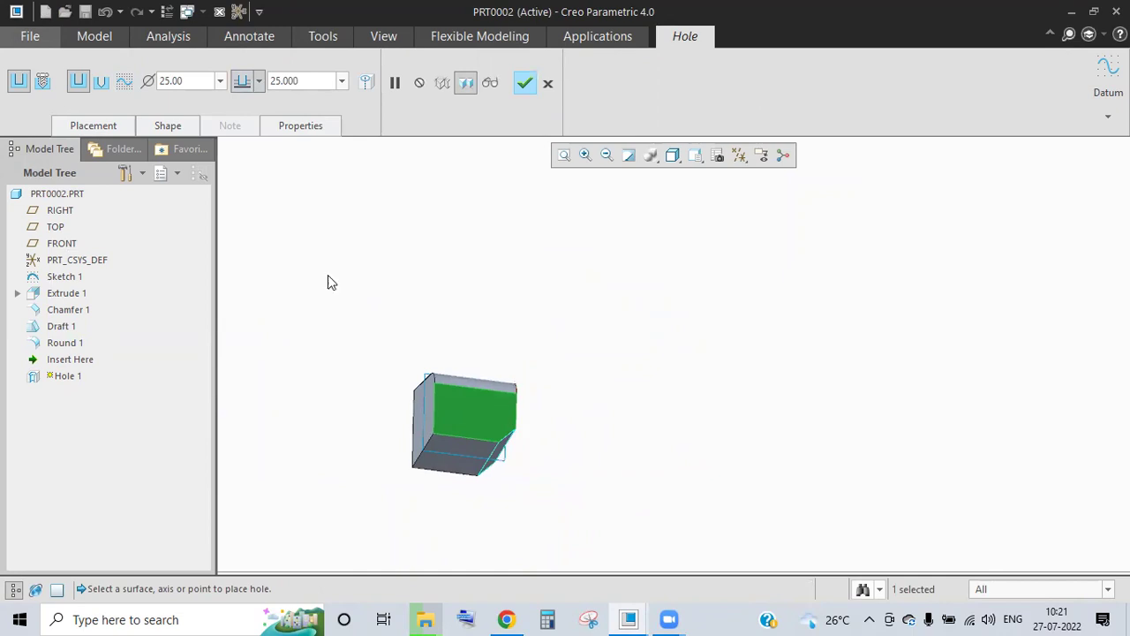
Try to set the hole's offset from the chamfer surface to 25, and cancel the hole redefinition.
left_click(79, 125)
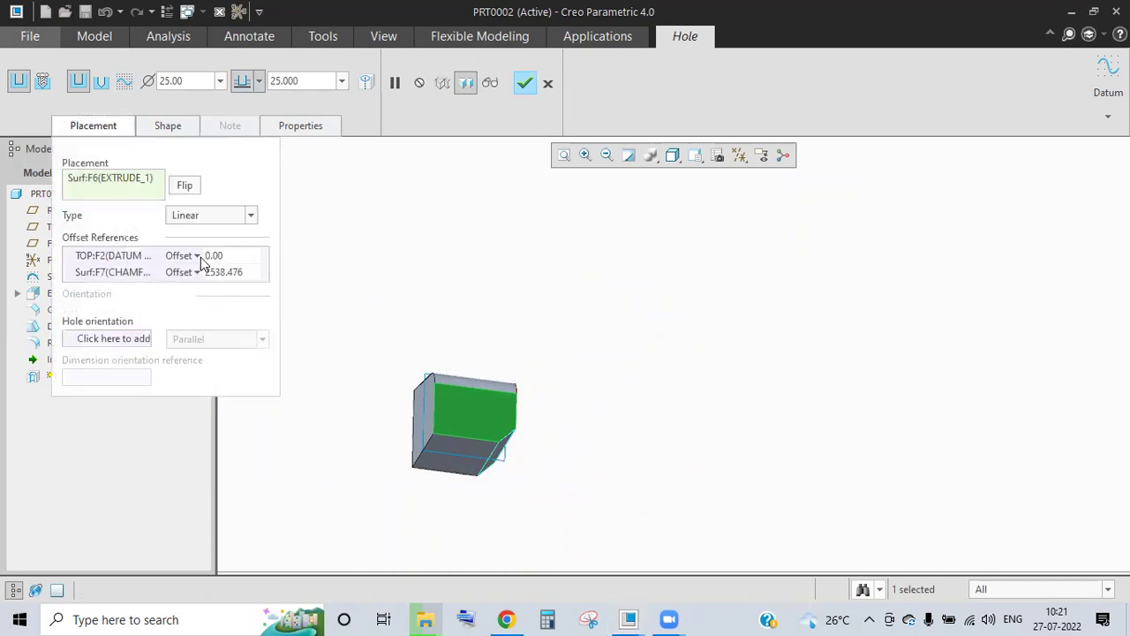
left_click(224, 272)
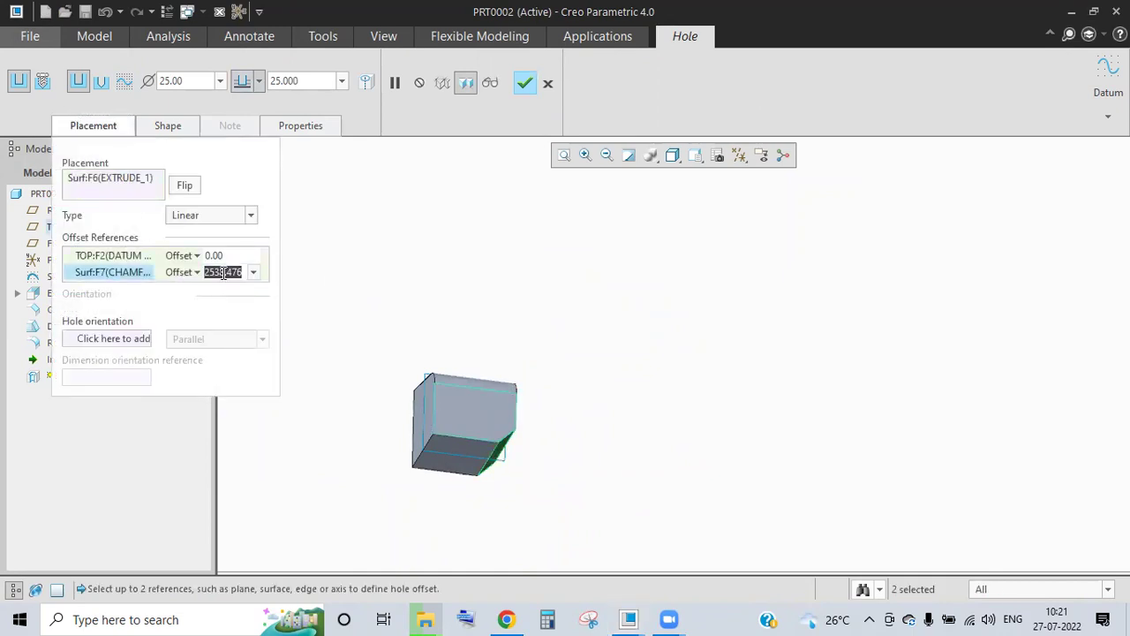
type("25")
key("Return")
middle_click_drag(512, 446, 494, 415)
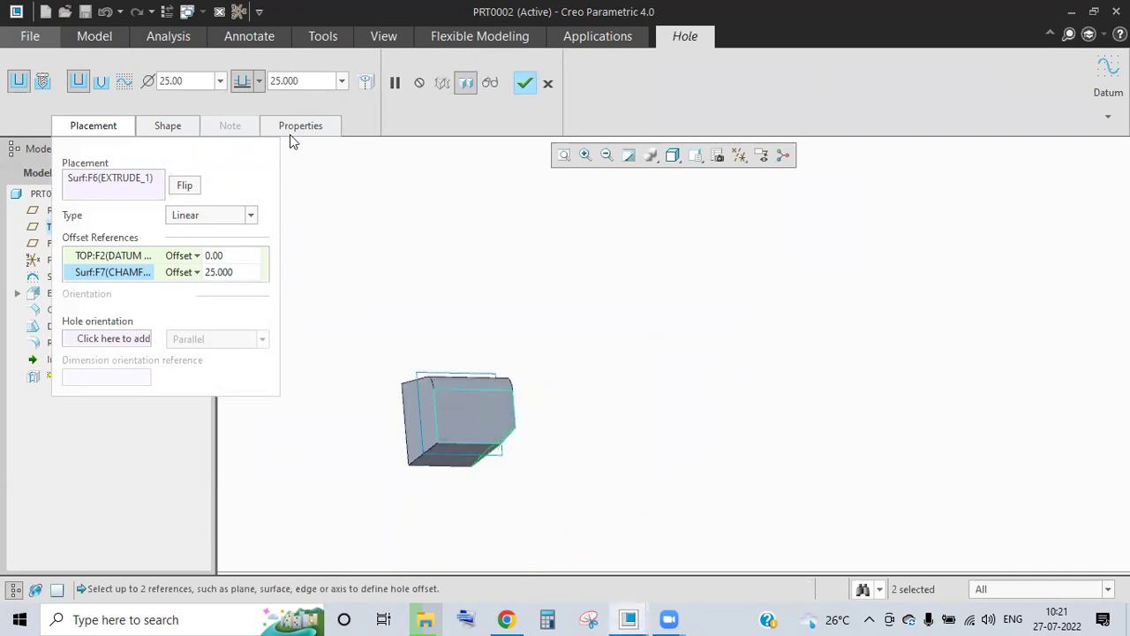
left_click(547, 85)
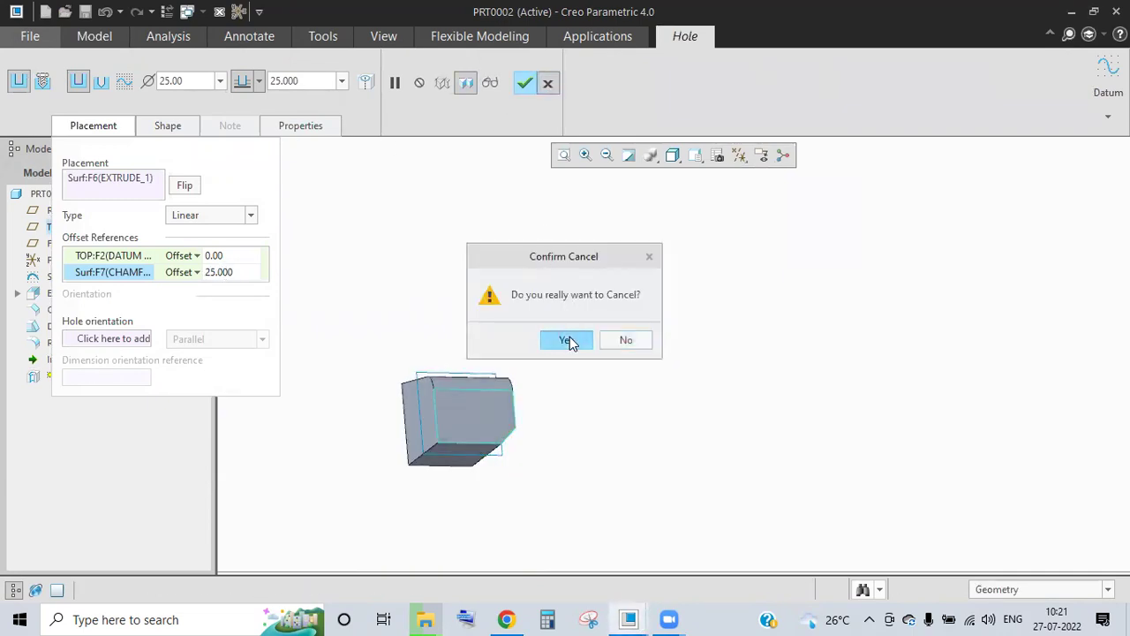
left_click(570, 338)
Delete Hole 1 from the part and confirm the deletion.
double_click(60, 359)
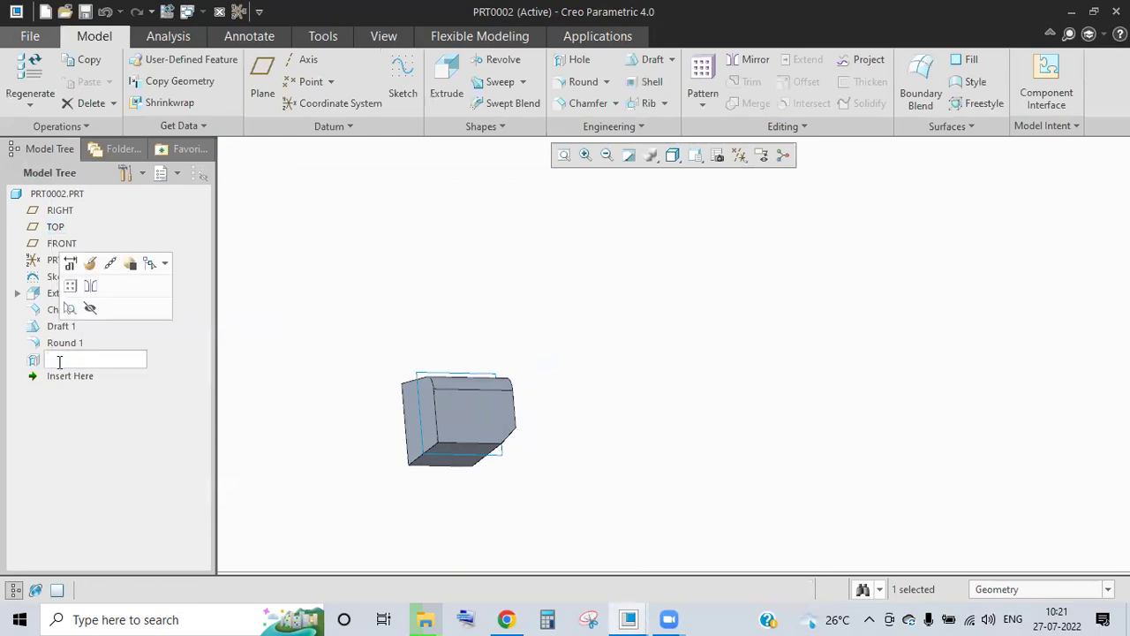
key("Escape")
left_click(32, 362)
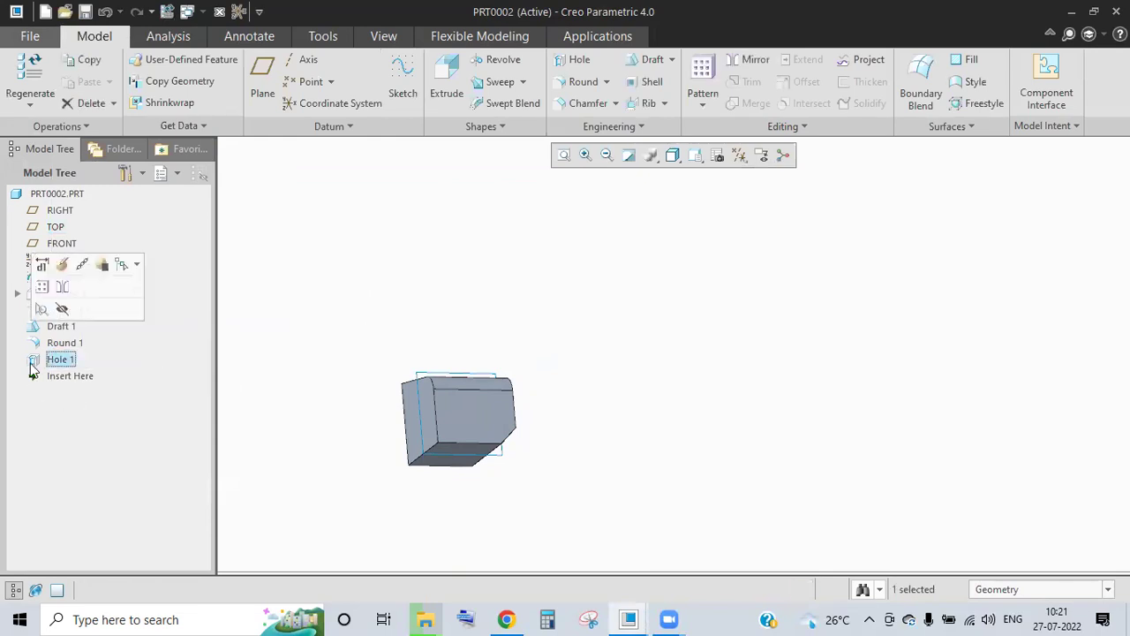
key("Delete")
left_click(531, 336)
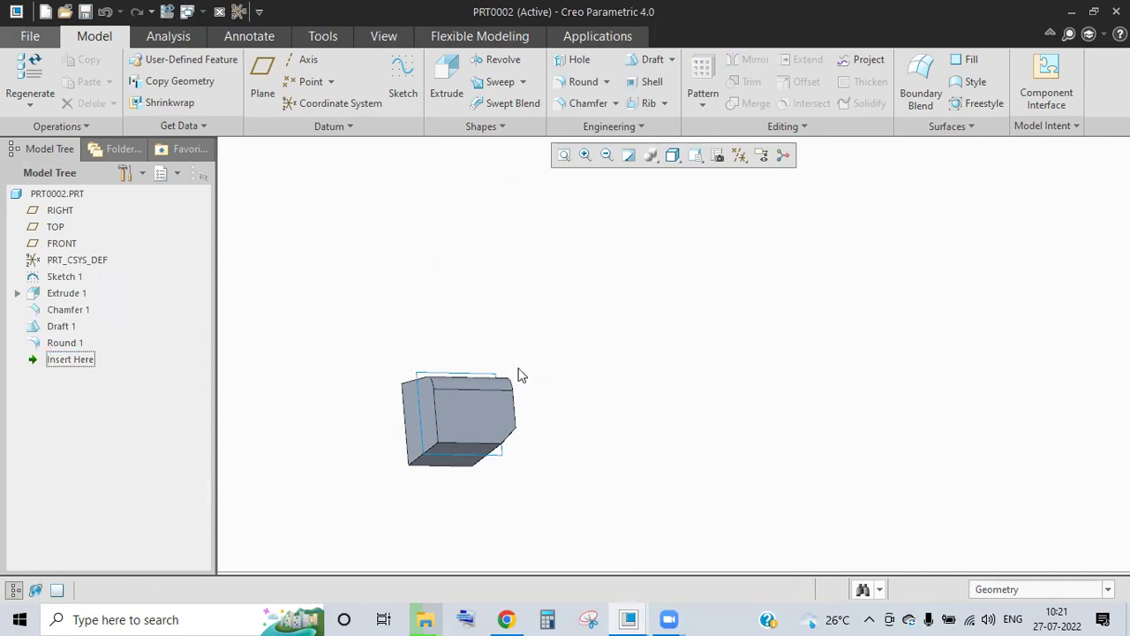
Start a new hole on the large flat face beside the rounded edge and set its diameter to 40.
middle_click_drag(475, 384, 436, 368)
scroll(458, 280, "down", 4)
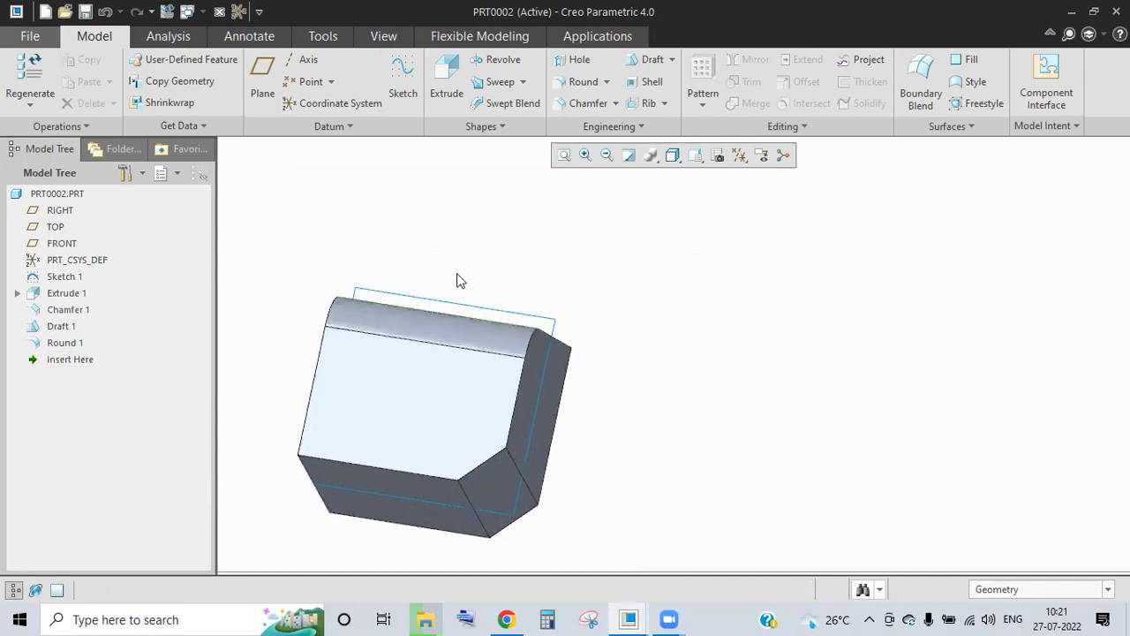
left_click(578, 59)
left_click(348, 396)
middle_click_drag(348, 396, 287, 553)
left_click_drag(287, 553, 288, 580)
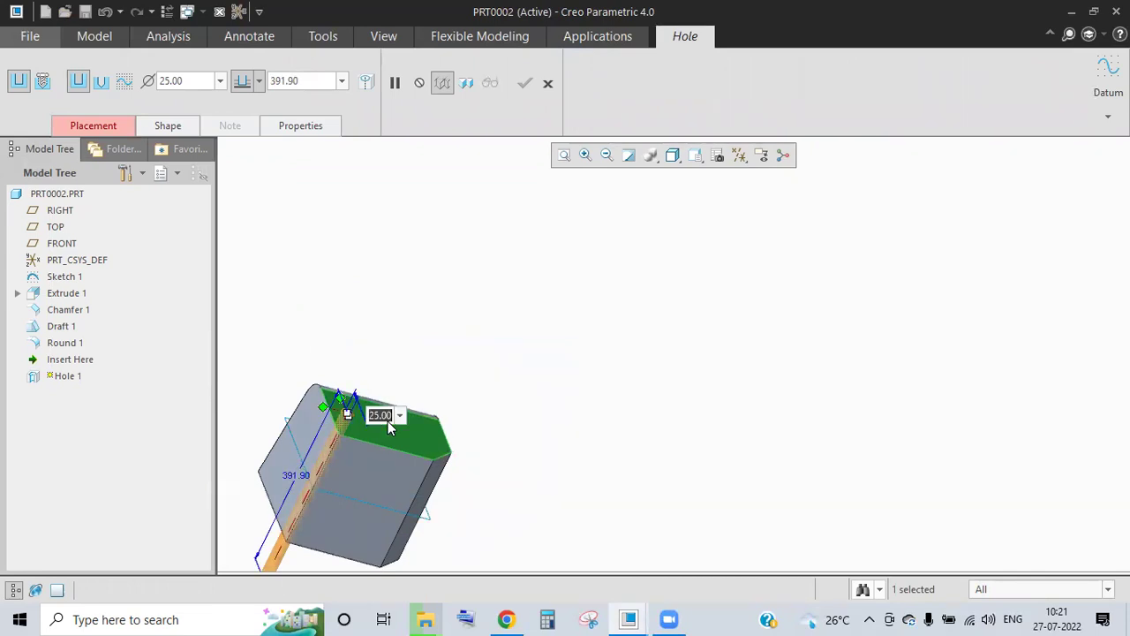
type("40")
key("Return")
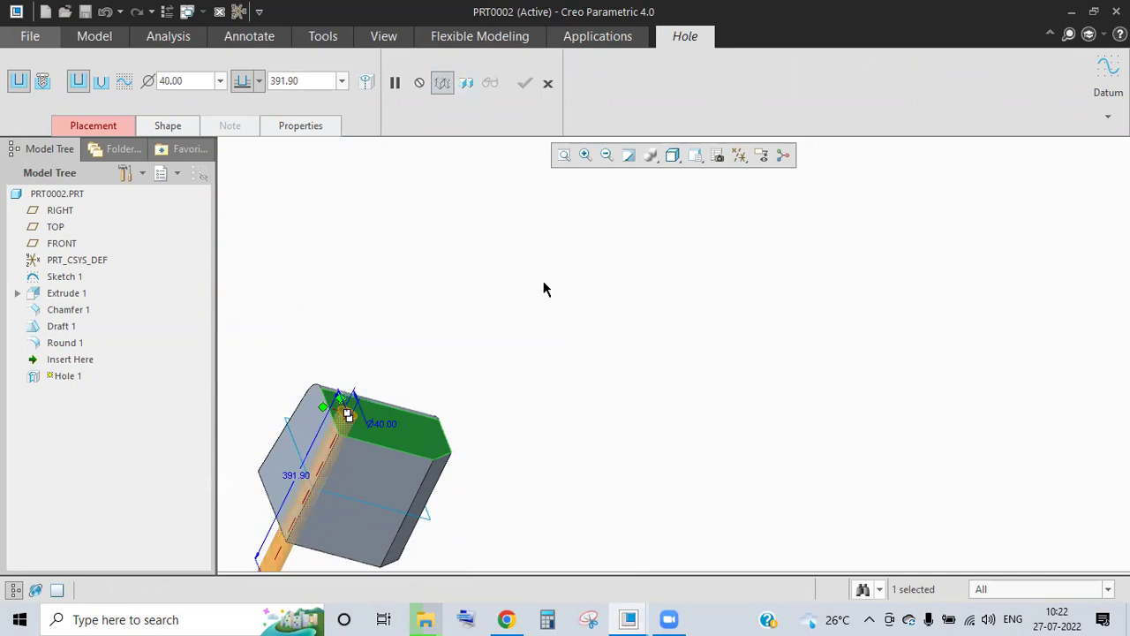
Attach the 40 mm hole's two offset references to the neighbouring sides of the block, complete the hole, and save the part.
middle_click_drag(445, 403, 336, 383)
left_click_drag(339, 381, 373, 365)
left_click_drag(384, 438, 449, 497)
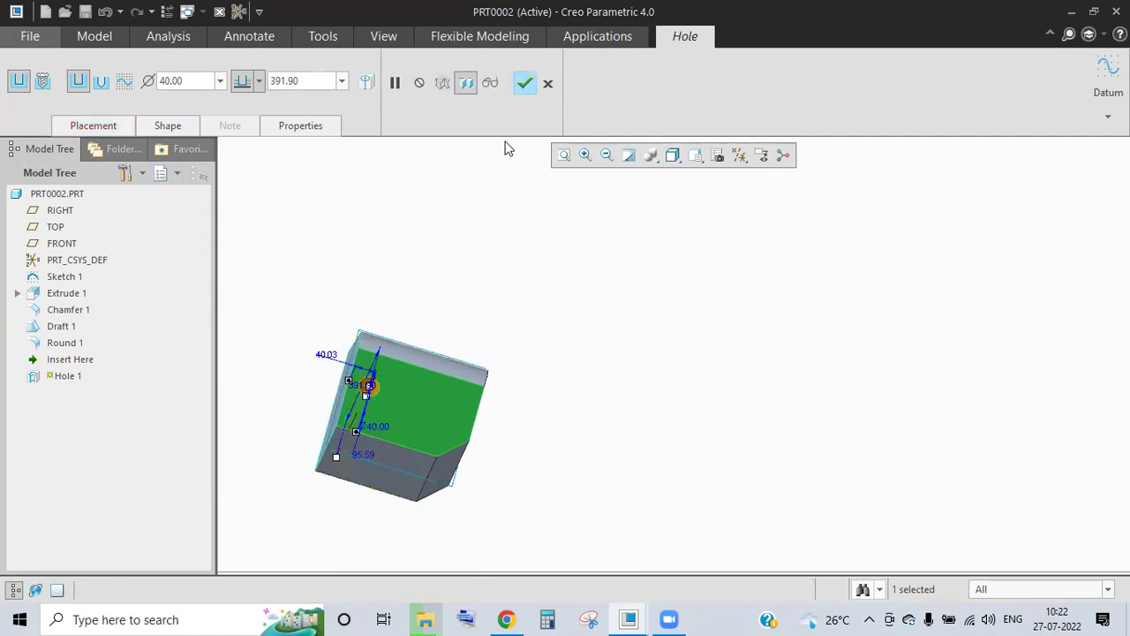
left_click(524, 83)
mouse_move(490, 374)
middle_mouse_down()
mouse_move(433, 330)
mouse_move(491, 369)
middle_mouse_up()
key("ctrl+s")
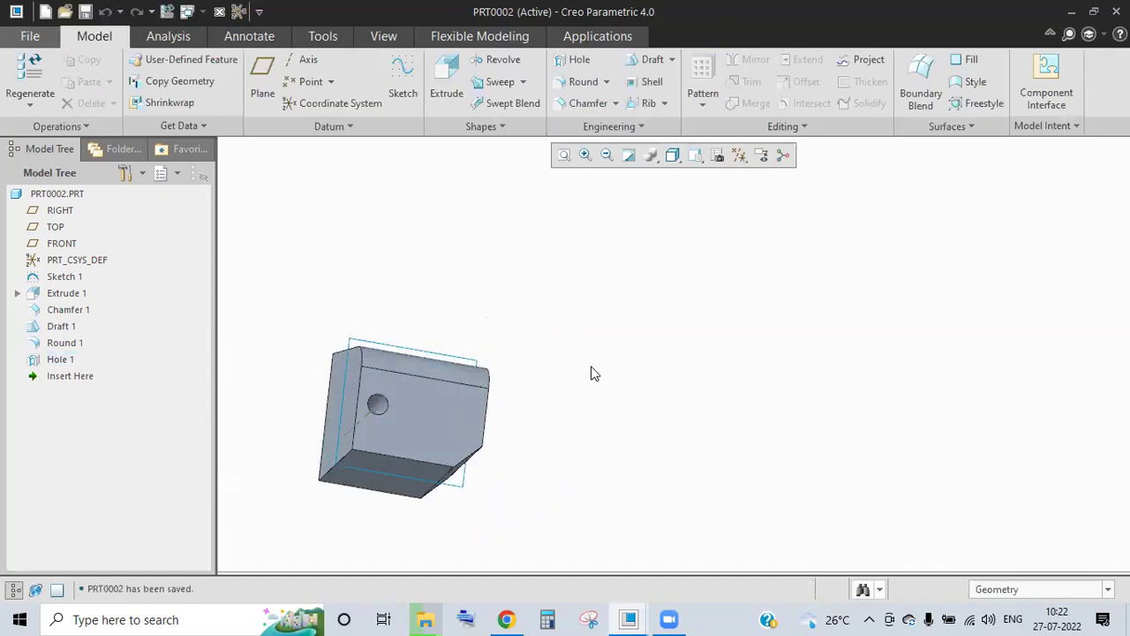
Switch to the DRW0005 drawing window and close it.
left_click(431, 356)
left_click(740, 155)
middle_click_drag(574, 384, 573, 361)
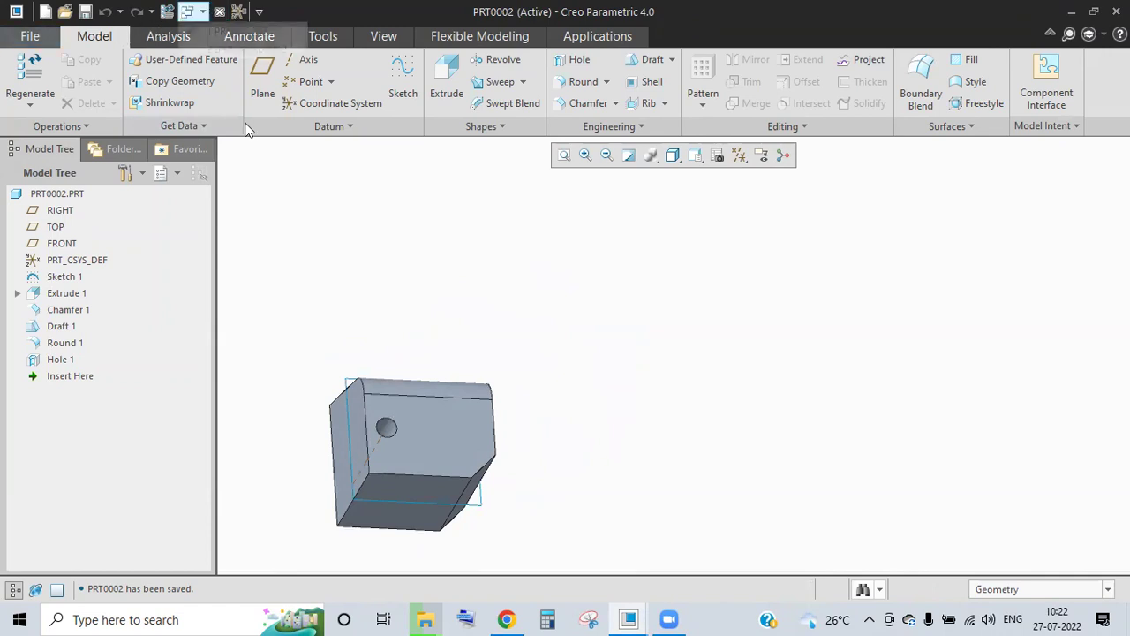
left_click(203, 12)
left_click(271, 53)
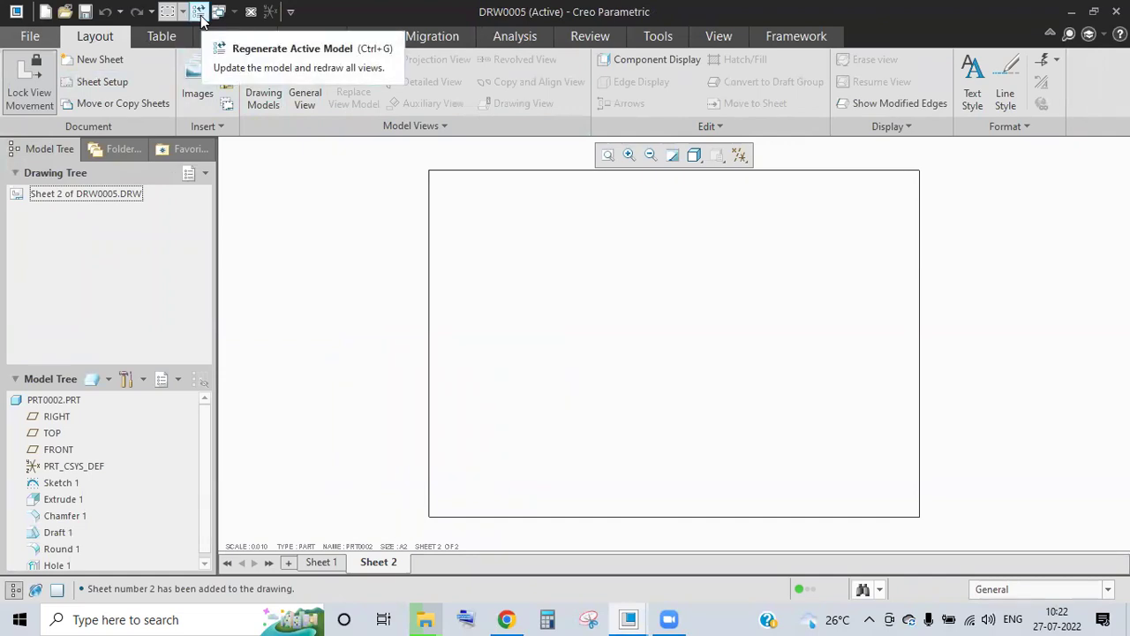
left_click(251, 13)
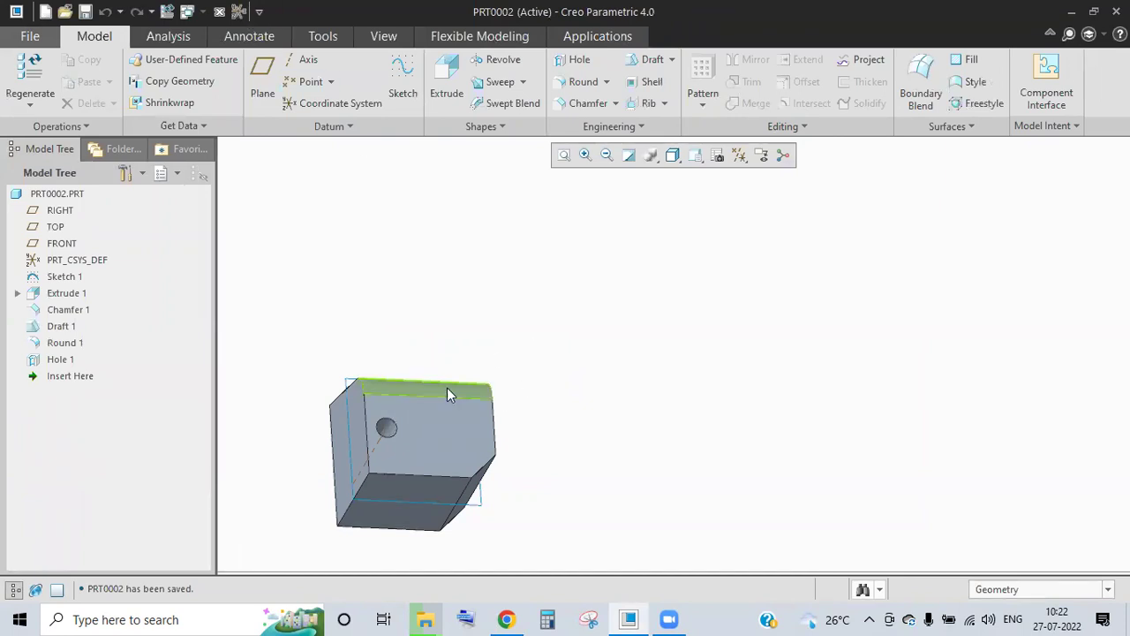
Hide Sketch 1 in the part.
middle_click_drag(447, 387, 401, 422)
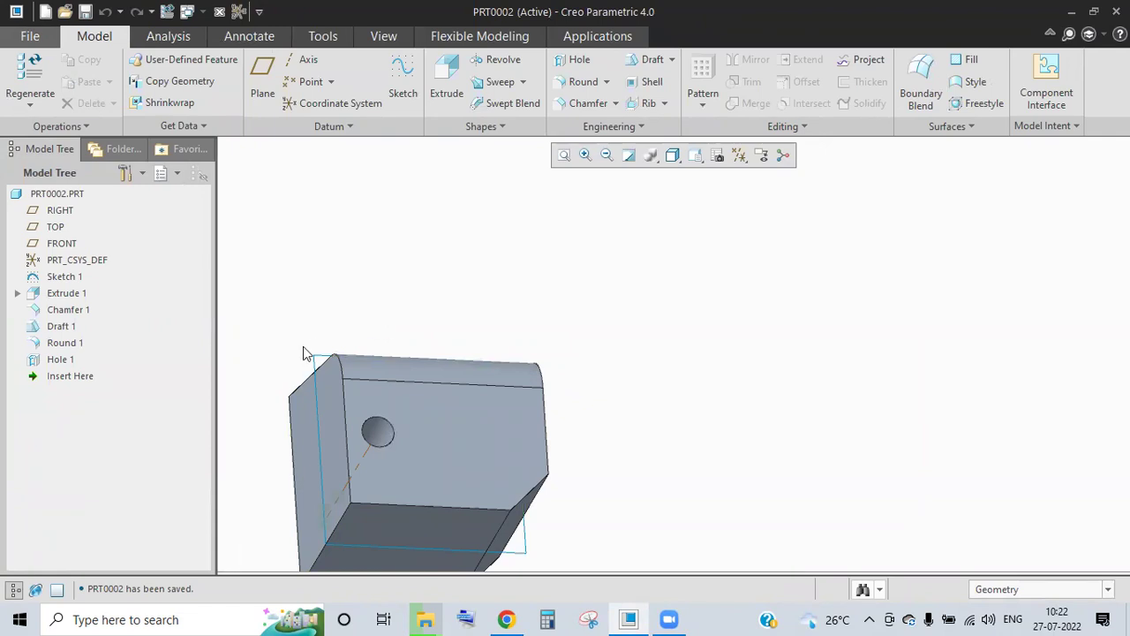
left_click(77, 279)
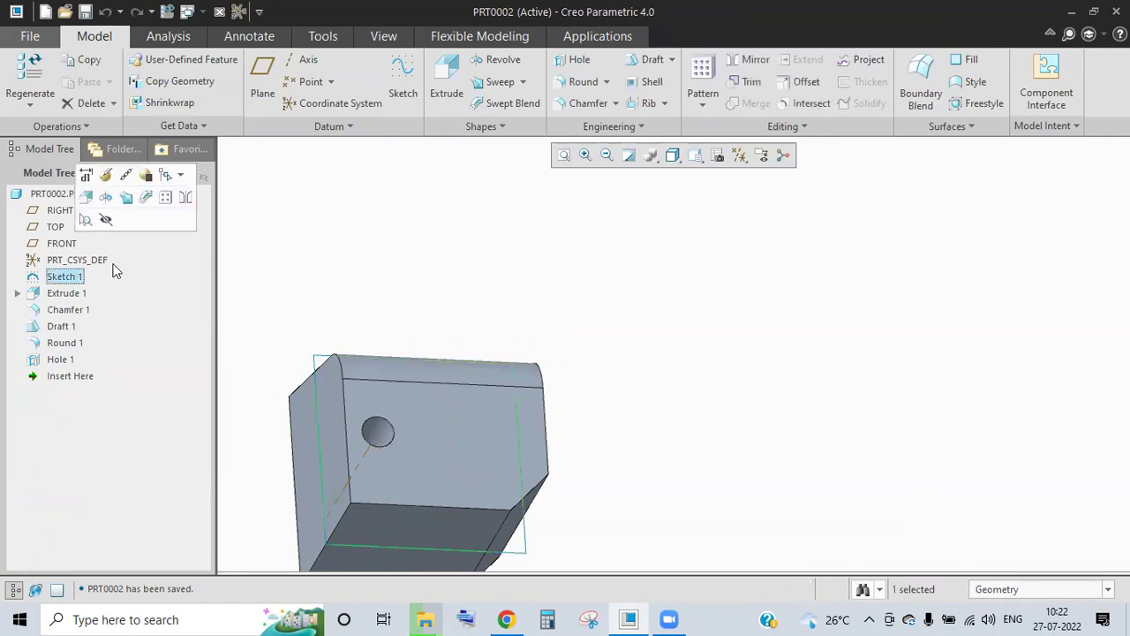
left_click(104, 227)
mouse_move(548, 346)
middle_mouse_down()
mouse_move(441, 336)
mouse_move(512, 318)
mouse_move(636, 245)
mouse_move(544, 416)
mouse_move(485, 468)
mouse_move(452, 478)
middle_mouse_up()
scroll(560, 443, "down", 5)
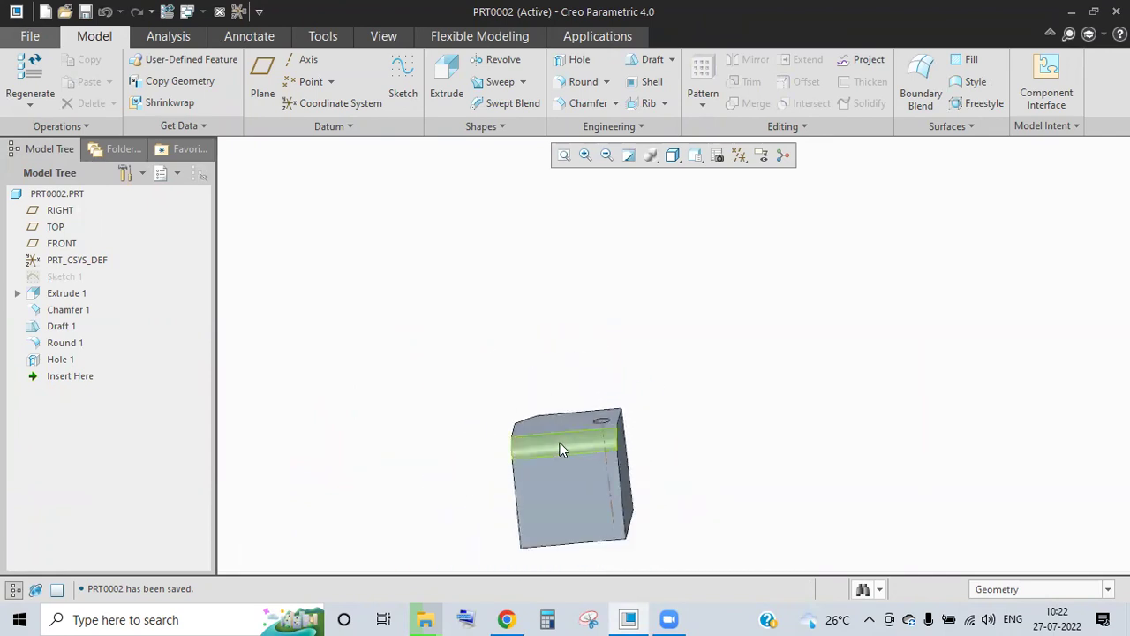
scroll(572, 499, "up", 5)
mouse_move(573, 500)
middle_mouse_down()
mouse_move(724, 325)
mouse_move(668, 303)
mouse_move(752, 373)
mouse_move(707, 361)
mouse_move(722, 358)
middle_mouse_up()
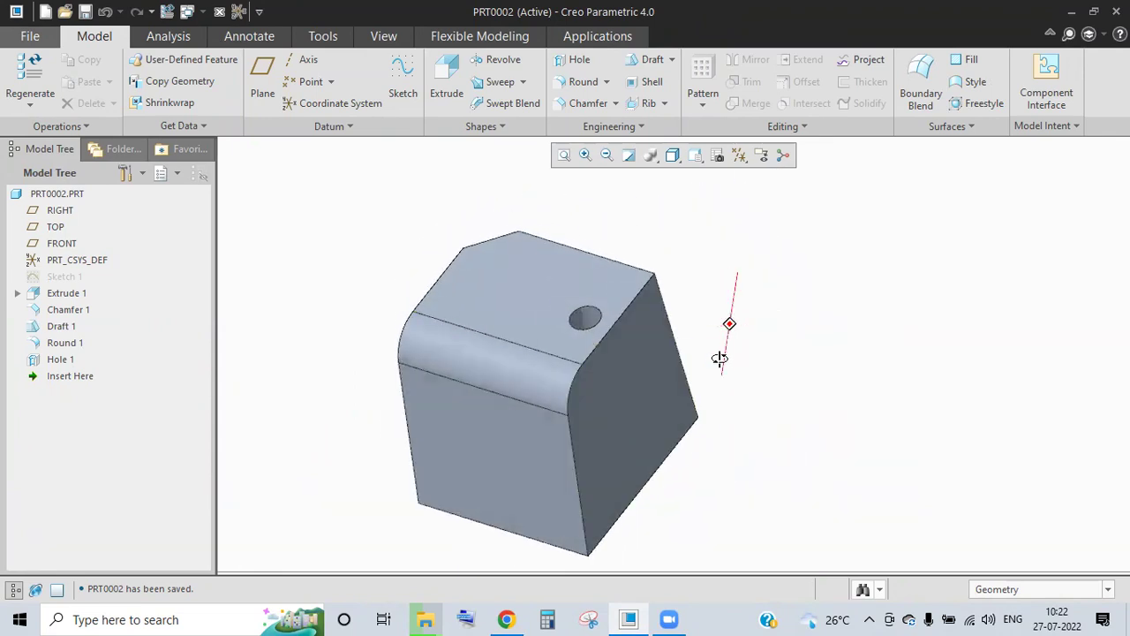
Create drawing drw0006 of prt0002.prt without the default template, as an empty landscape A2 sheet, and maximize its window.
left_click(43, 36)
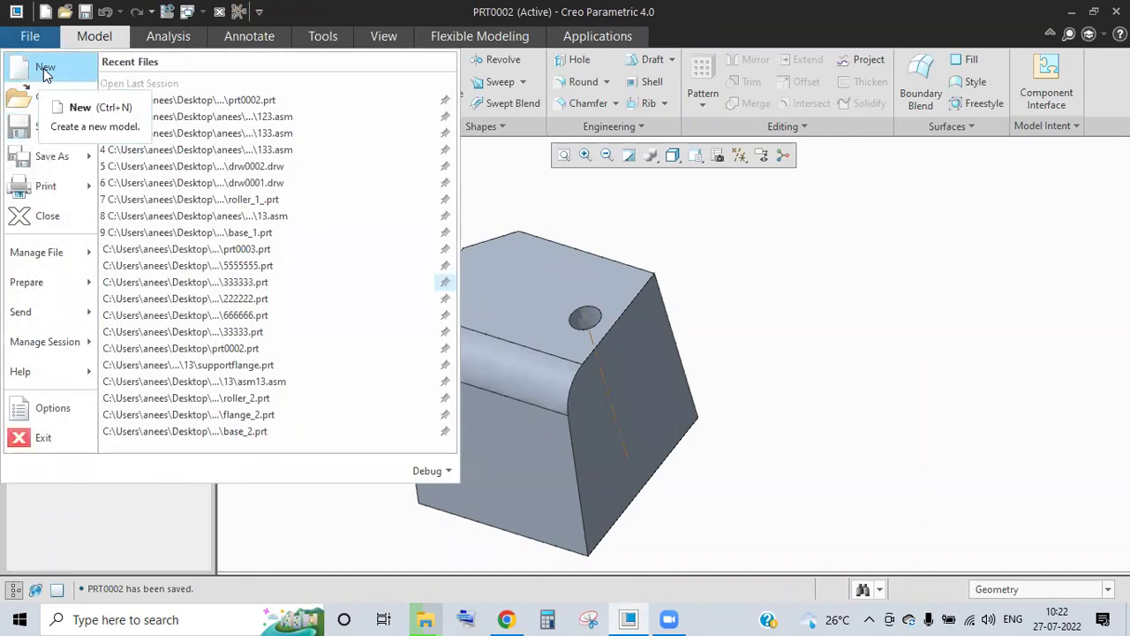
left_click(43, 68)
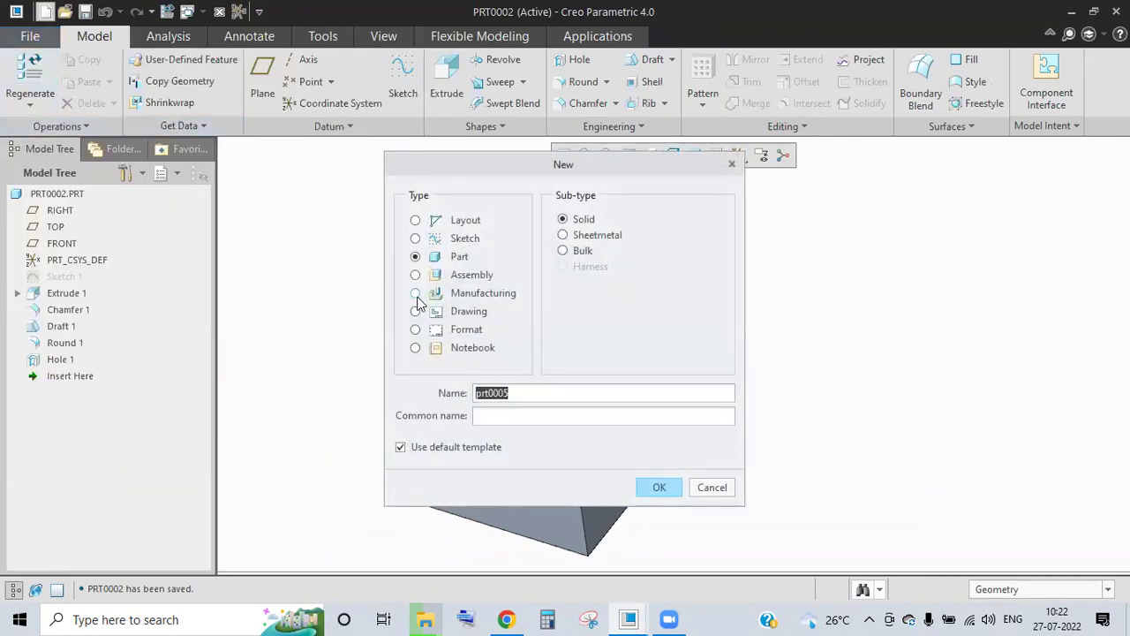
left_click(469, 312)
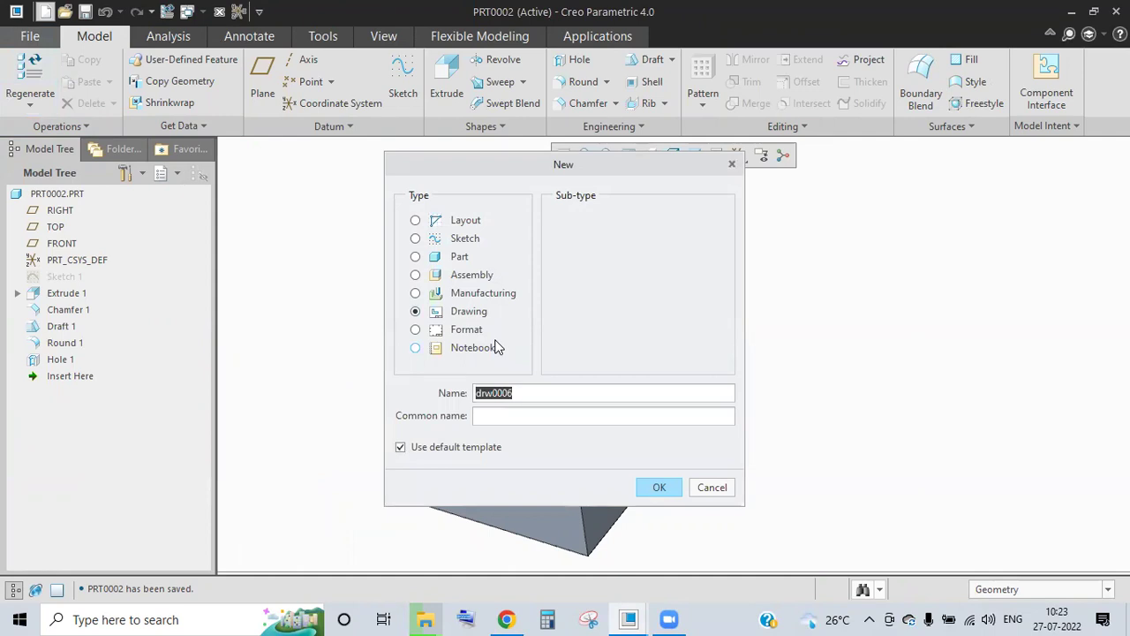
left_click(484, 447)
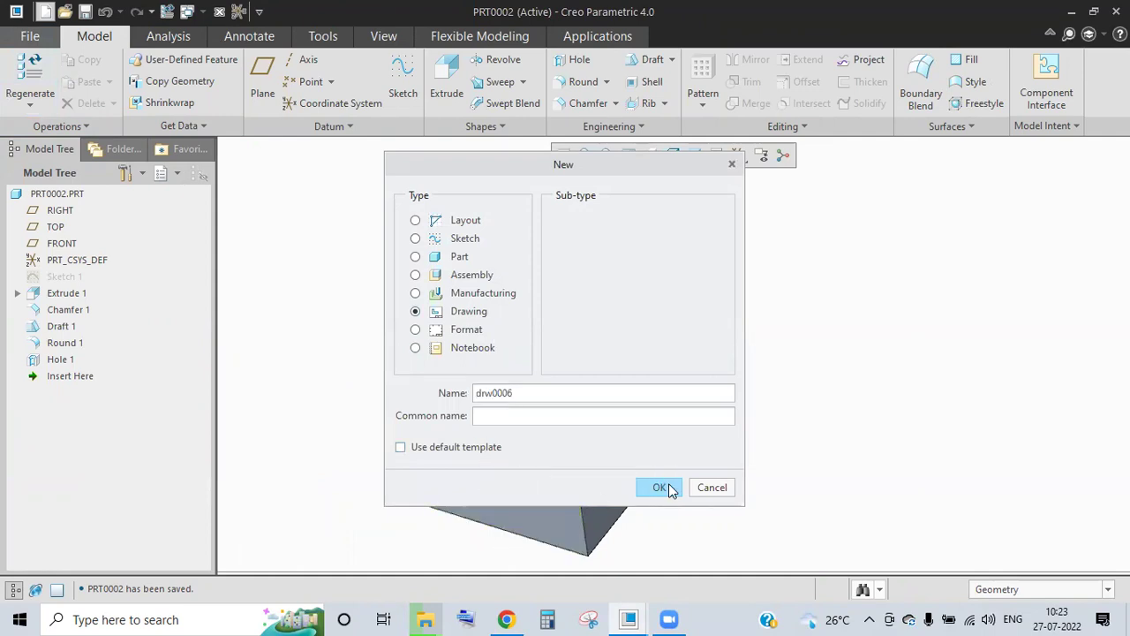
left_click(668, 487)
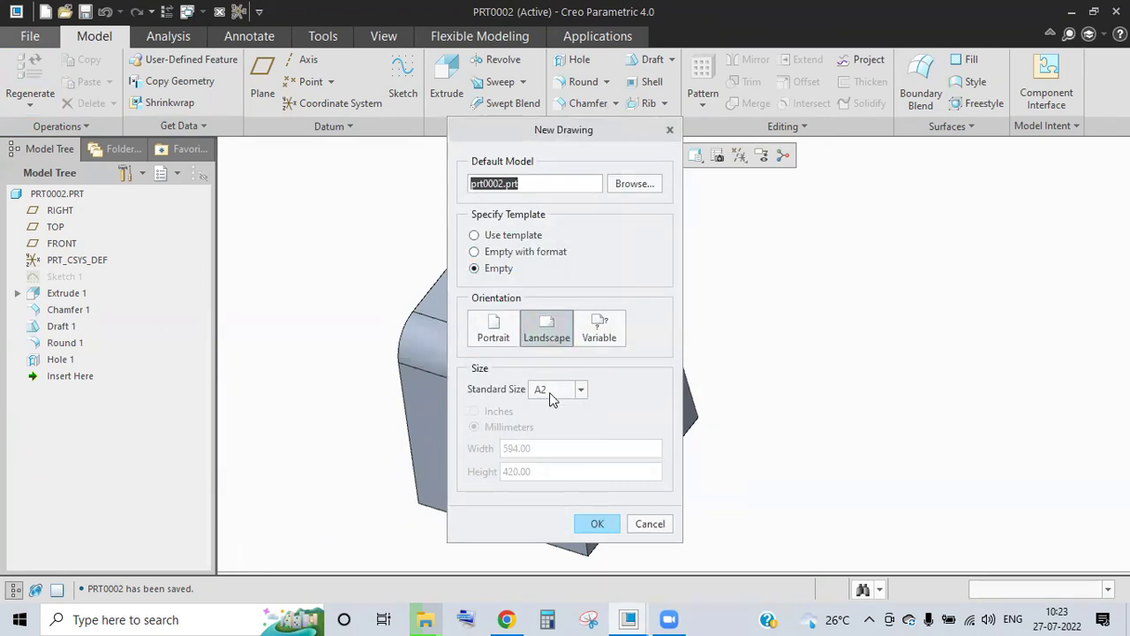
left_click(597, 524)
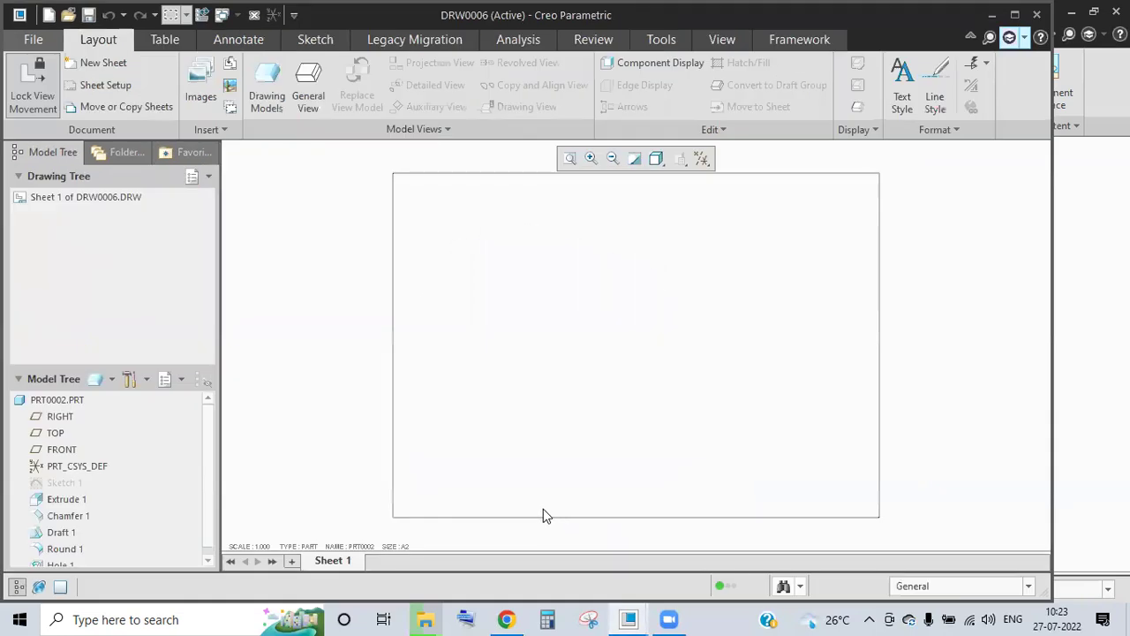
left_click(1017, 15)
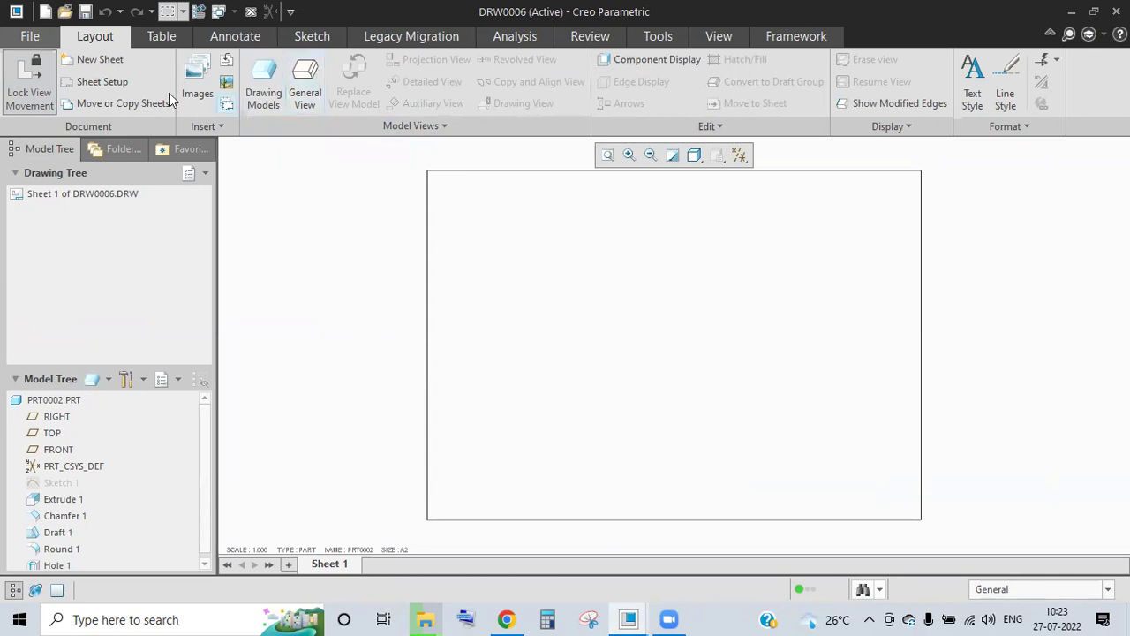
Add a second sheet to the drawing and switch between Sheet 1 and Sheet 2.
left_click(118, 66)
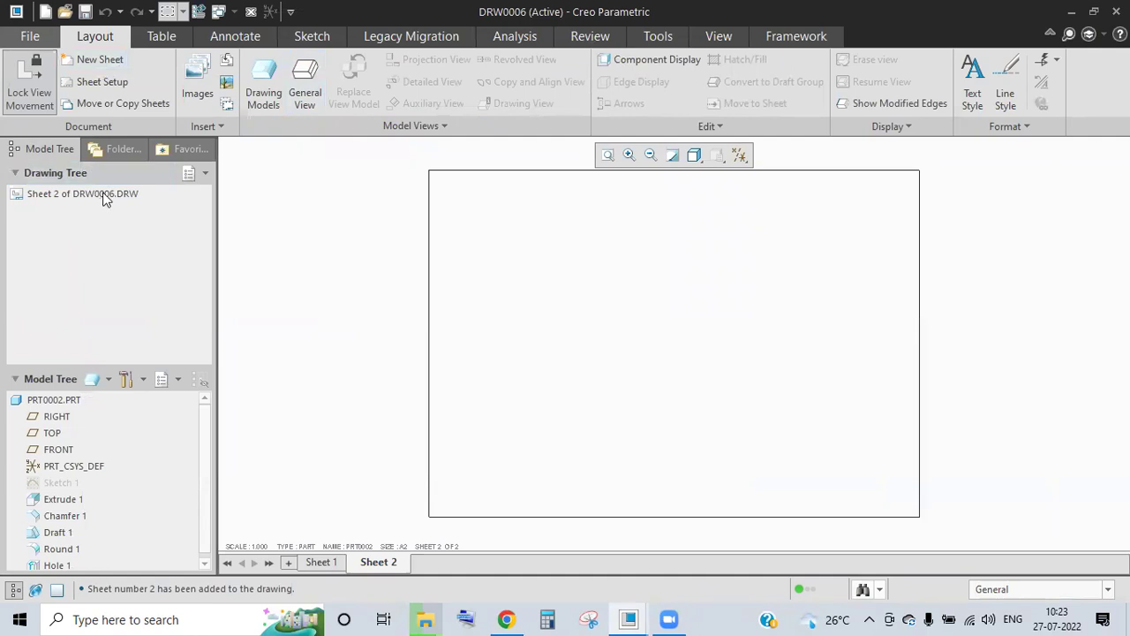
left_click(326, 564)
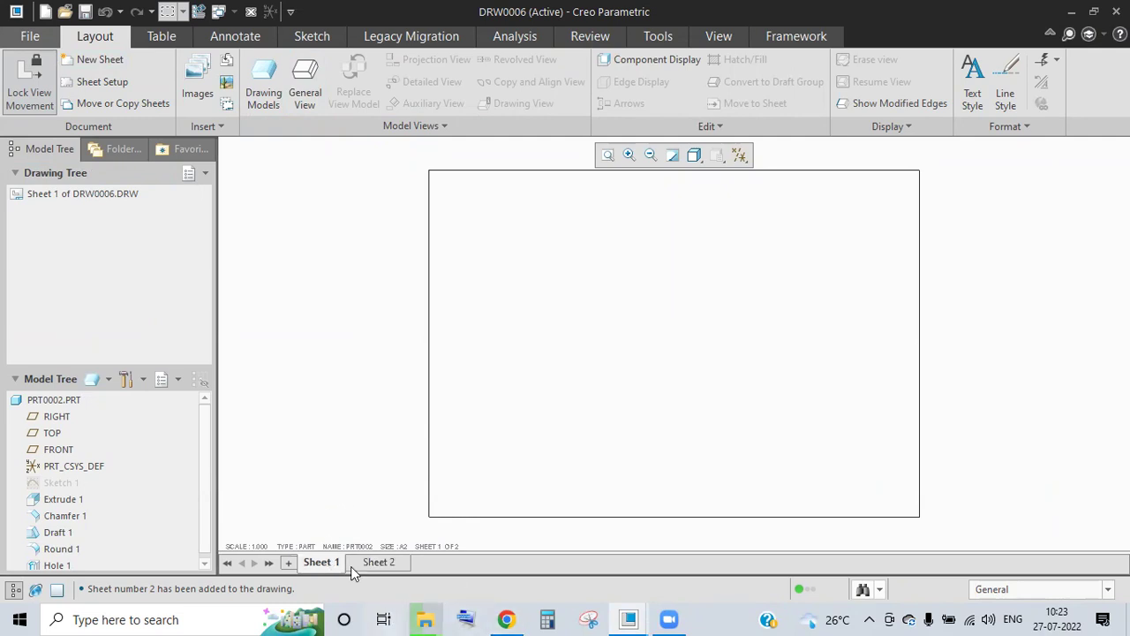
mouse_move(333, 565)
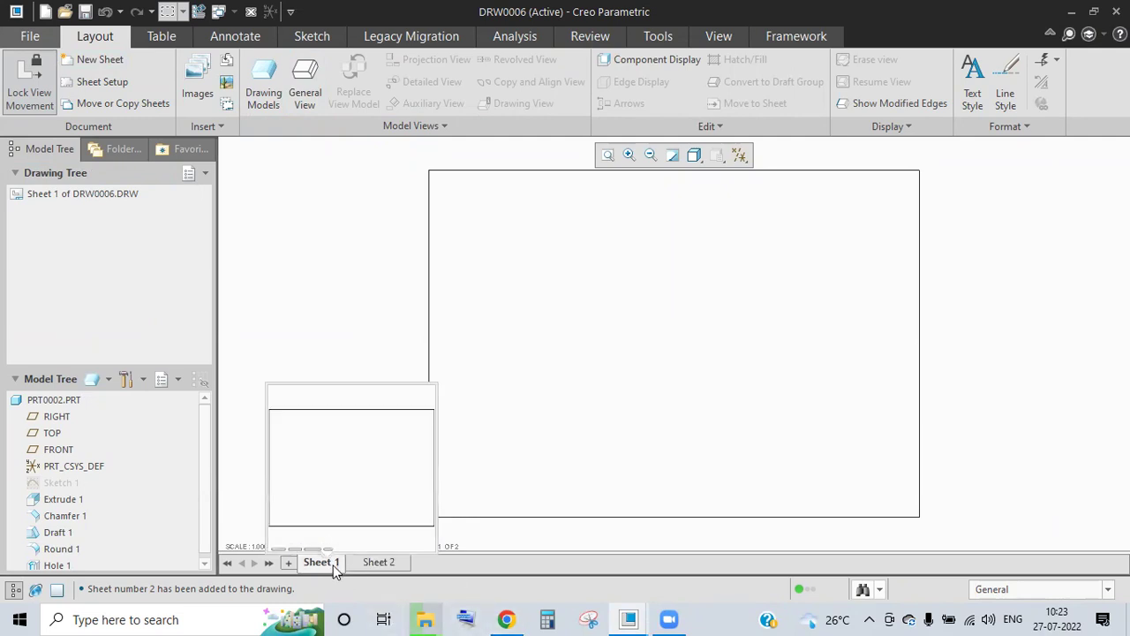
left_click(378, 563)
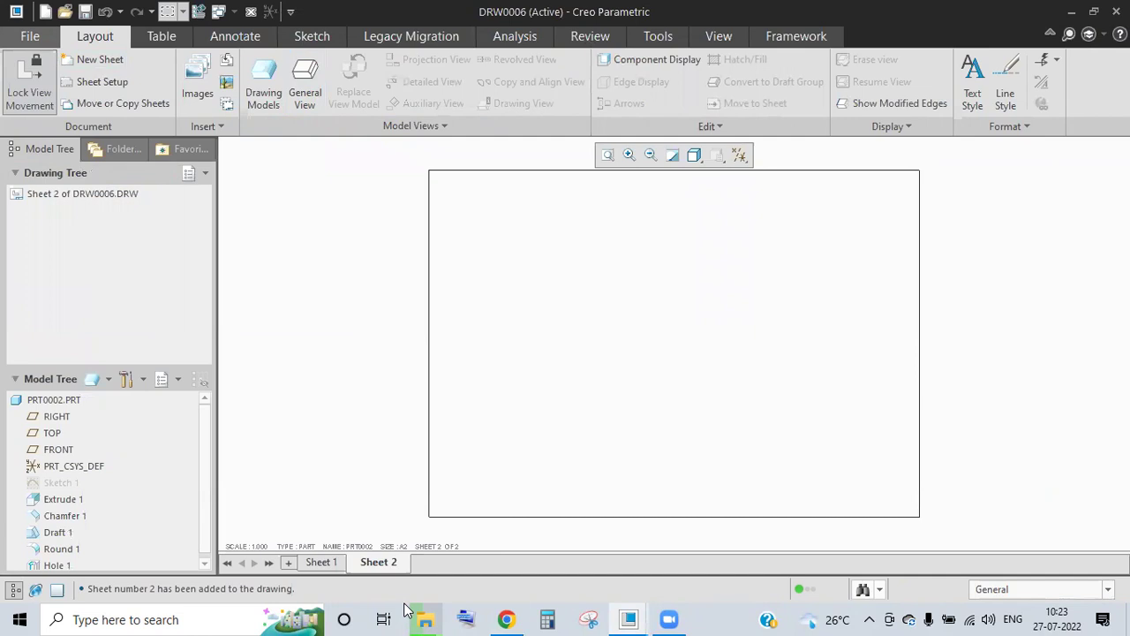
Return to Sheet 1 and review its size and orientation in the sheet setup without changing anything.
left_click(330, 566)
right_click(329, 566)
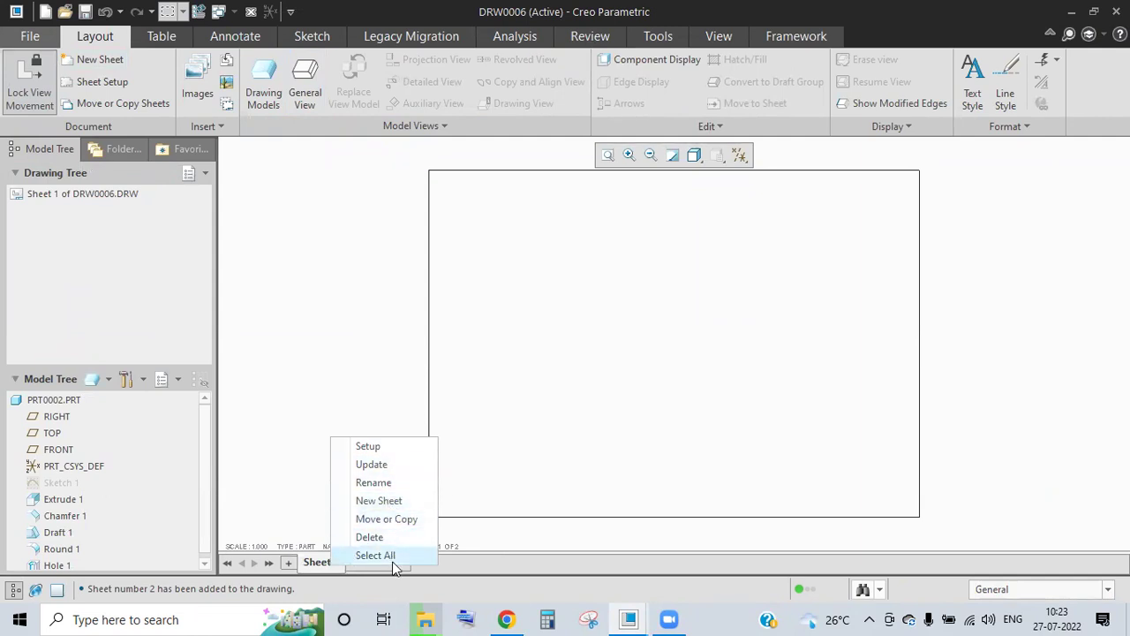
left_click(374, 447)
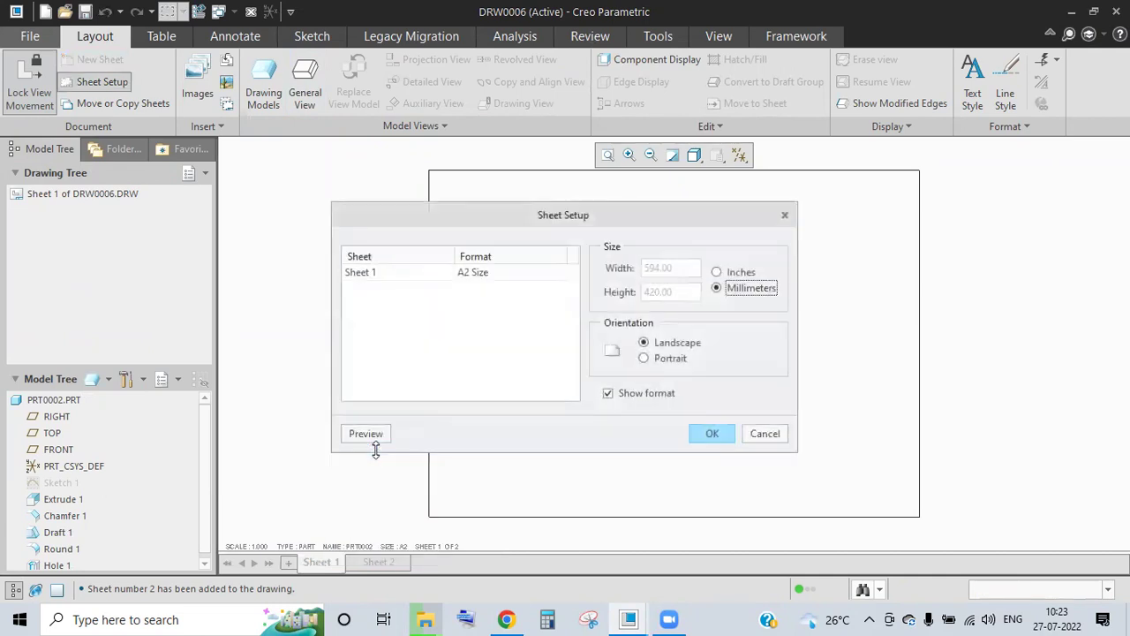
left_click(783, 214)
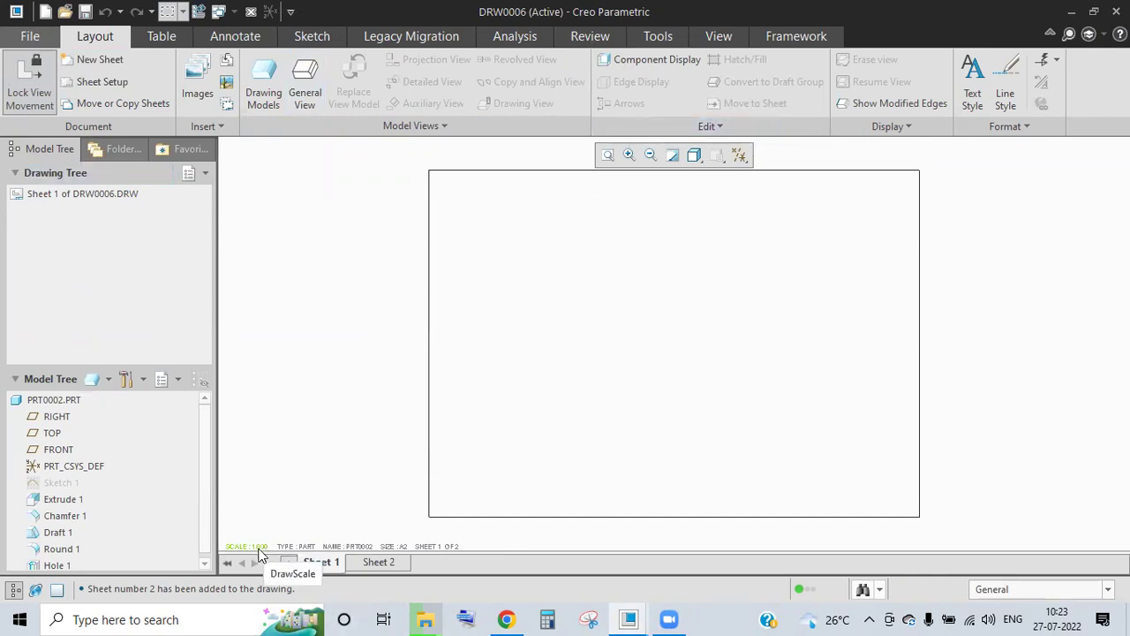
Accept a sheet scale of 1.000 and place a general view with No Combined State on Sheet 1.
double_click(257, 547)
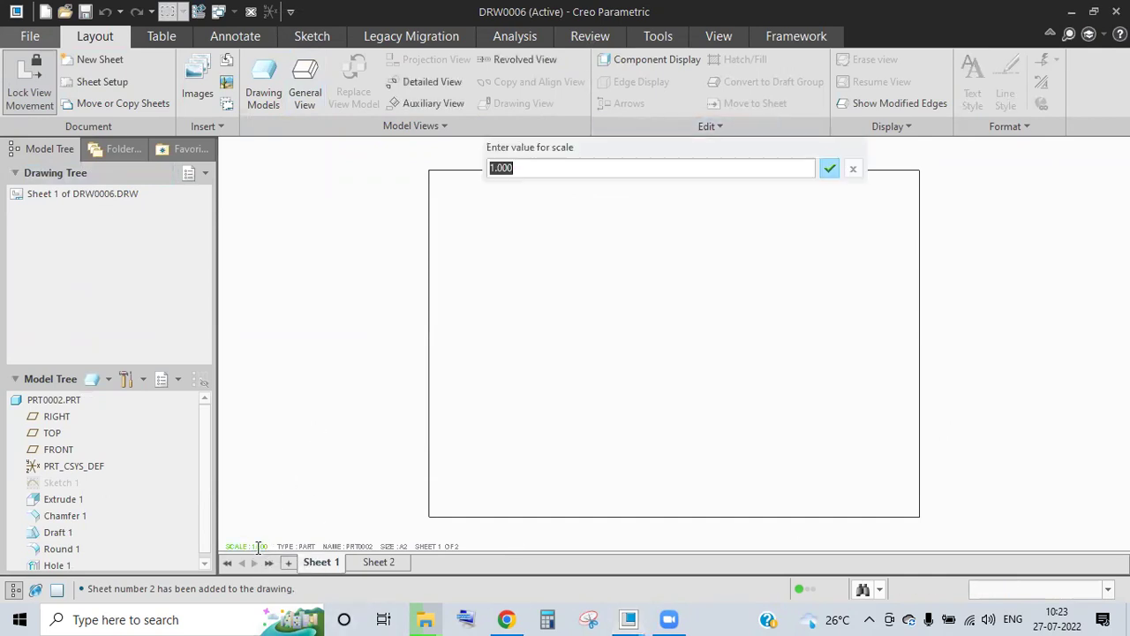
left_click(829, 168)
left_click(304, 92)
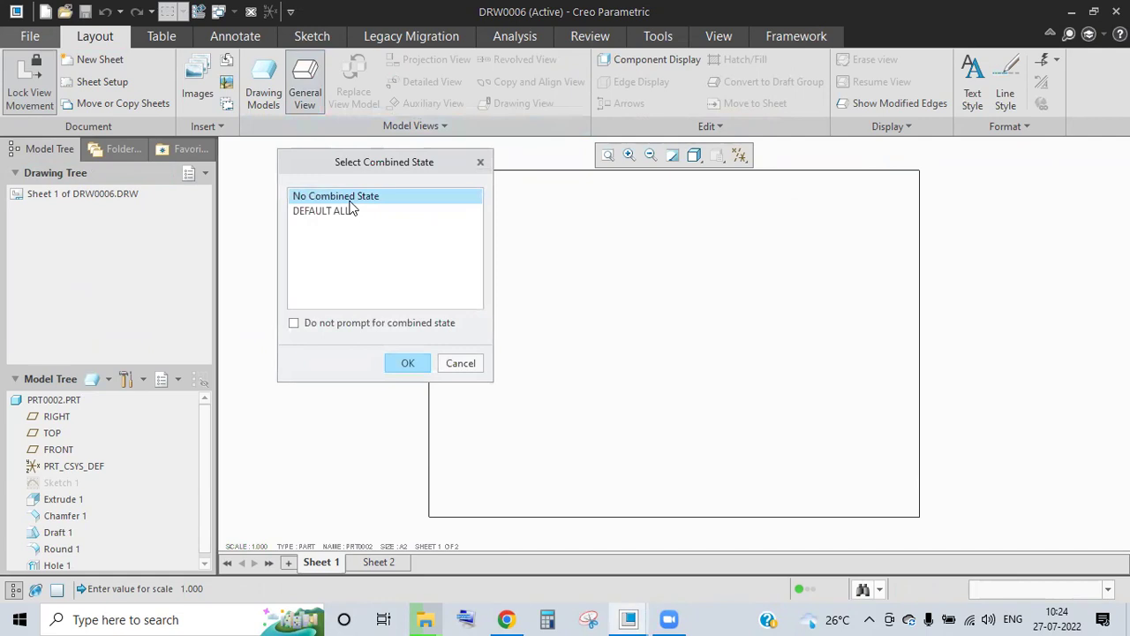
left_click(402, 362)
left_click(572, 315)
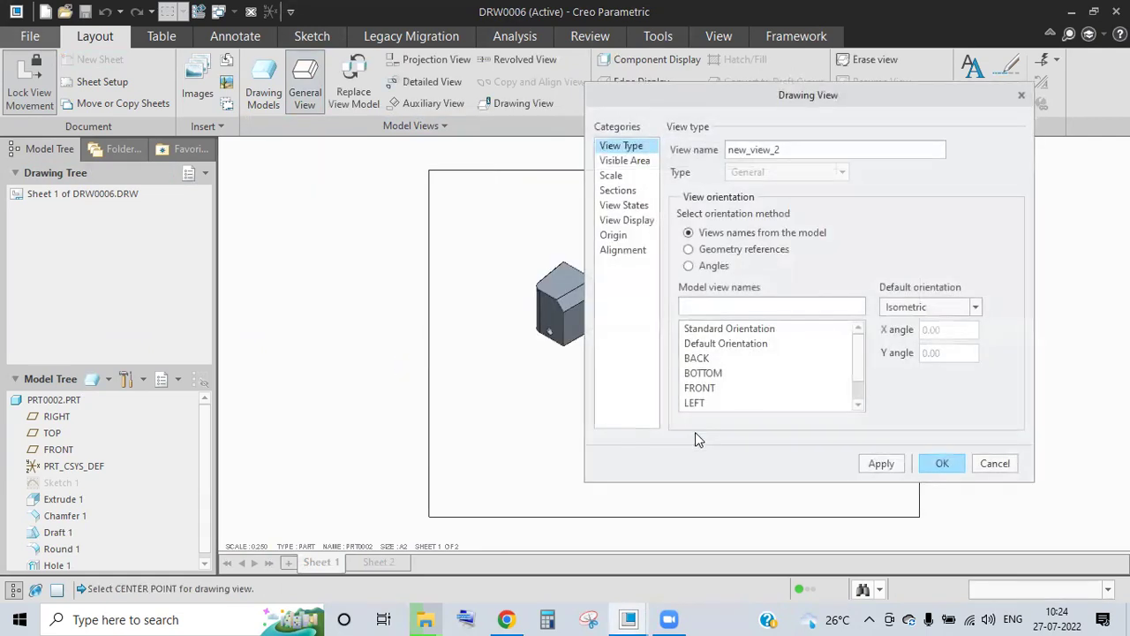
Give the new general view a custom scale of 1 and apply its view settings.
left_click(611, 175)
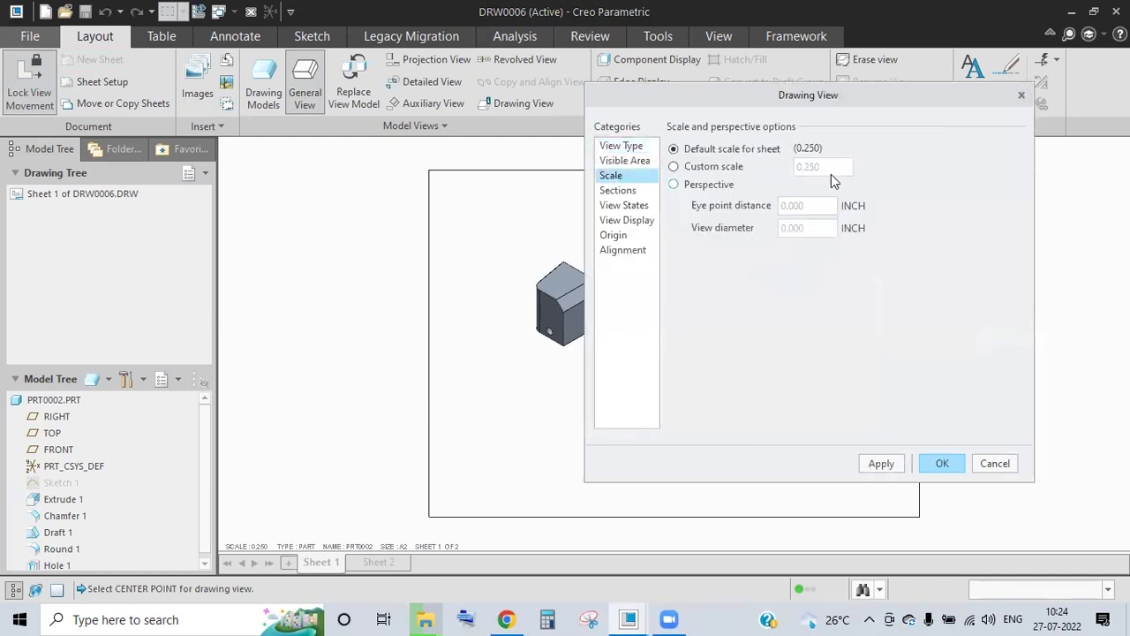
left_click(707, 168)
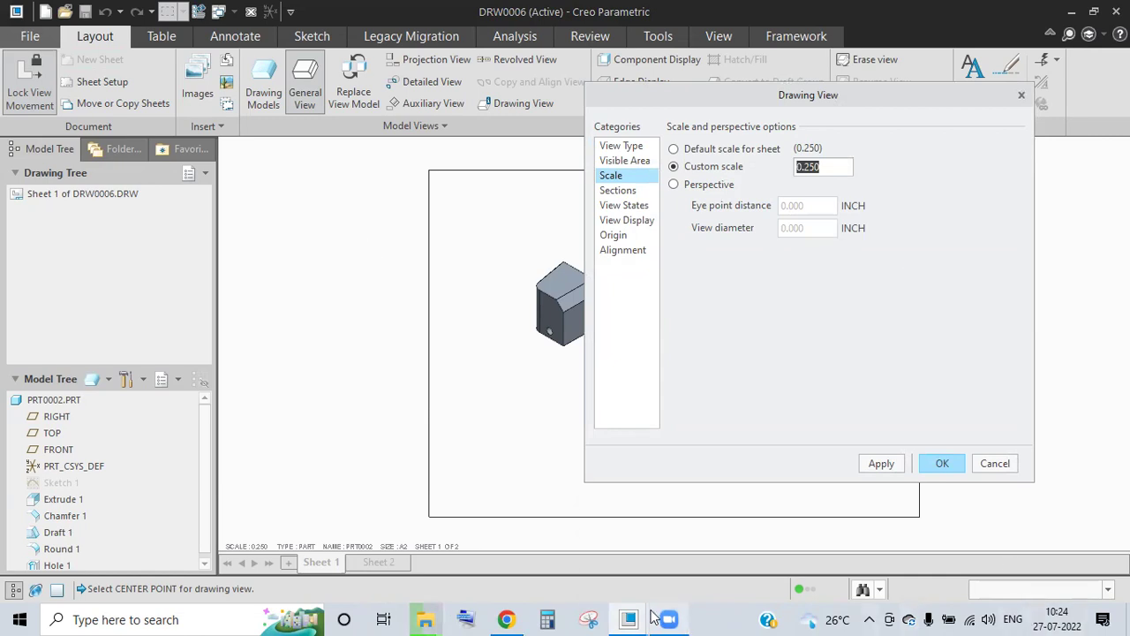
mouse_move(653, 618)
left_click(797, 167)
double_click(797, 167)
type("1")
left_click(938, 463)
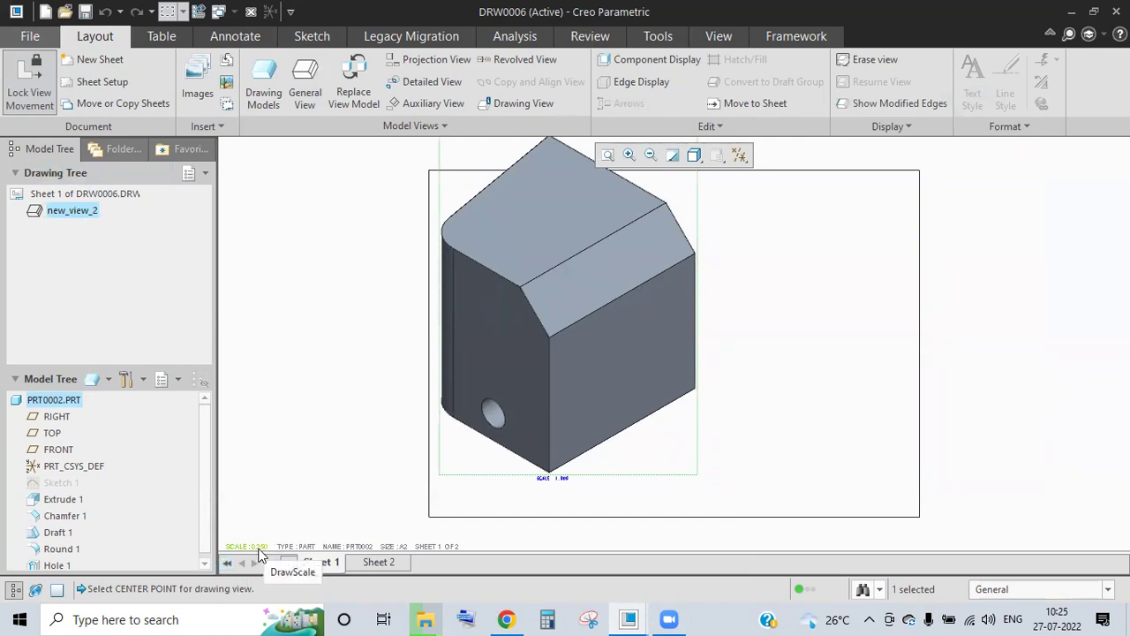
Set the default drawing scale of Sheet 1 to 1.
double_click(251, 548)
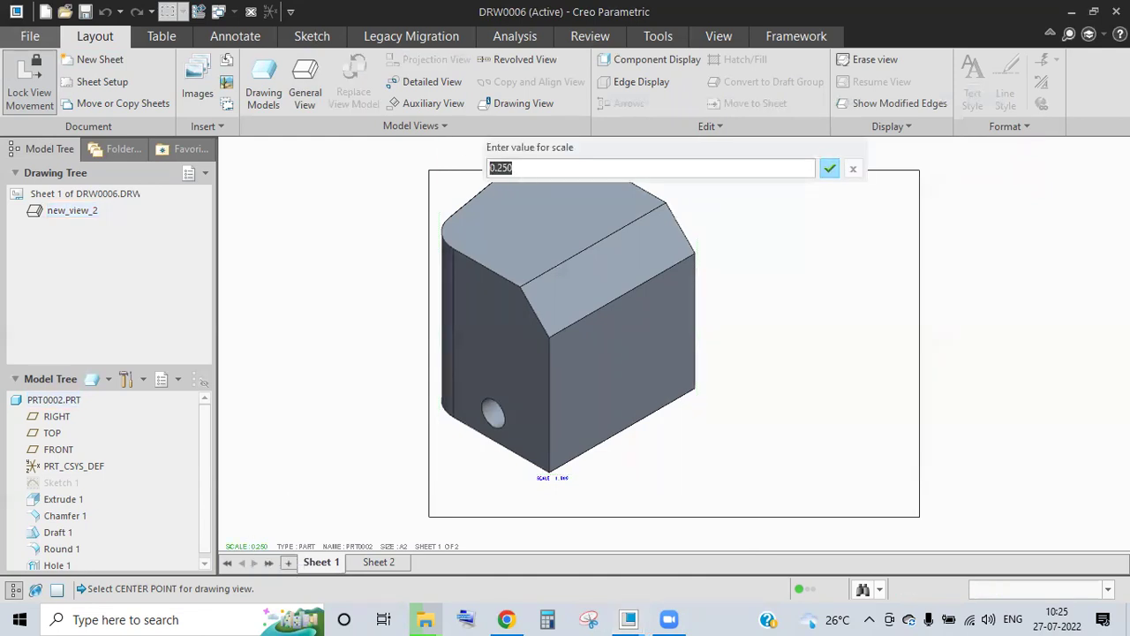
type("1")
key("Return")
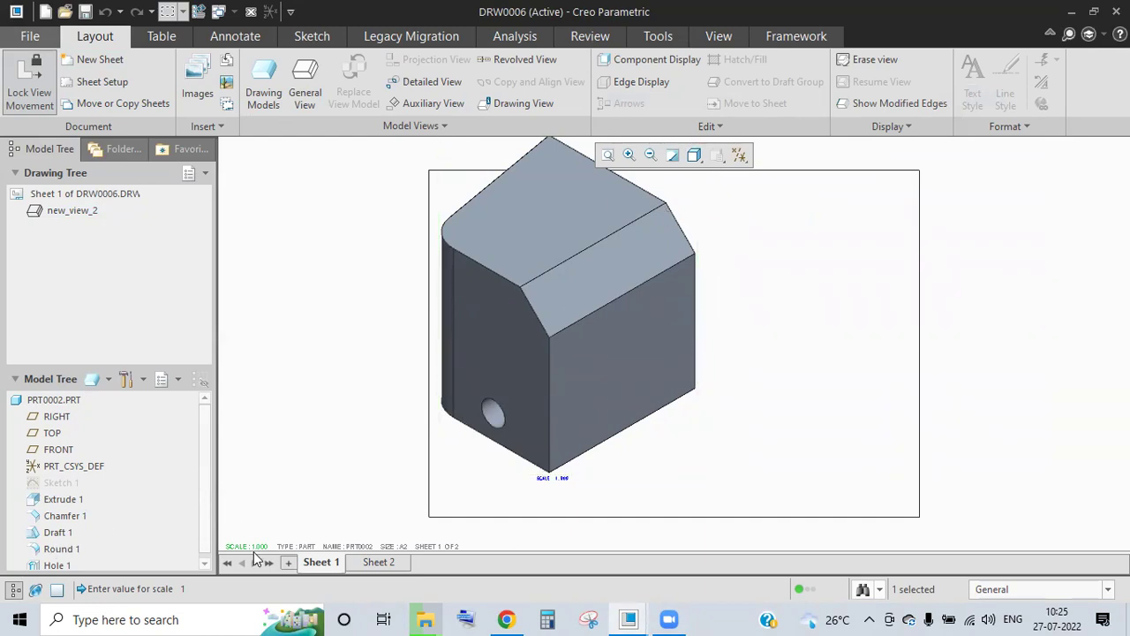
left_click(80, 215)
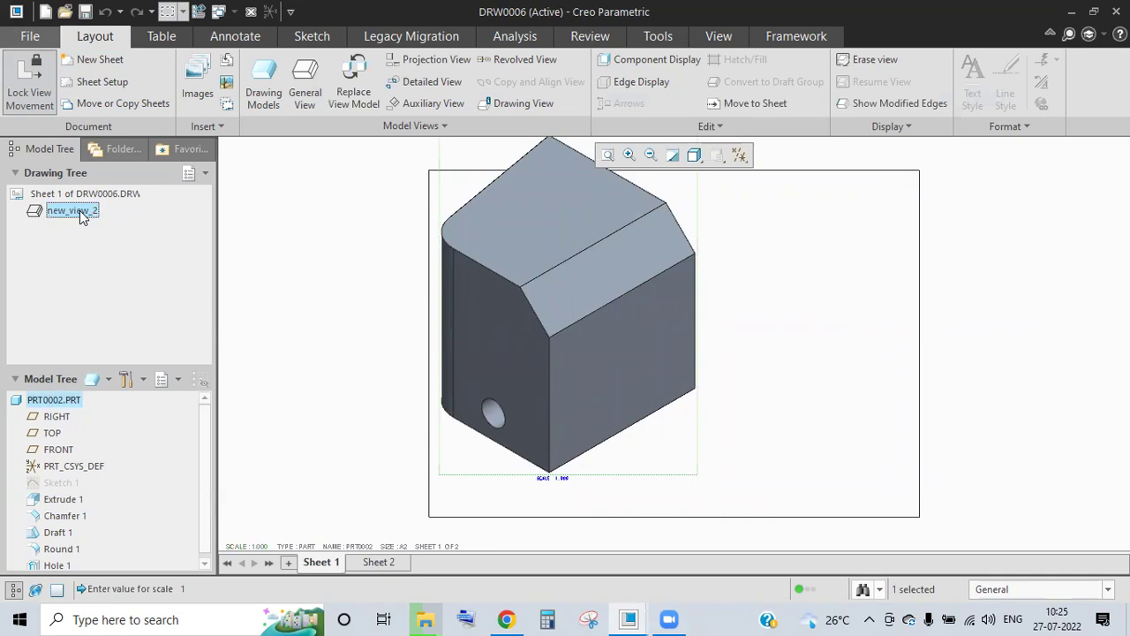
right_click(79, 216)
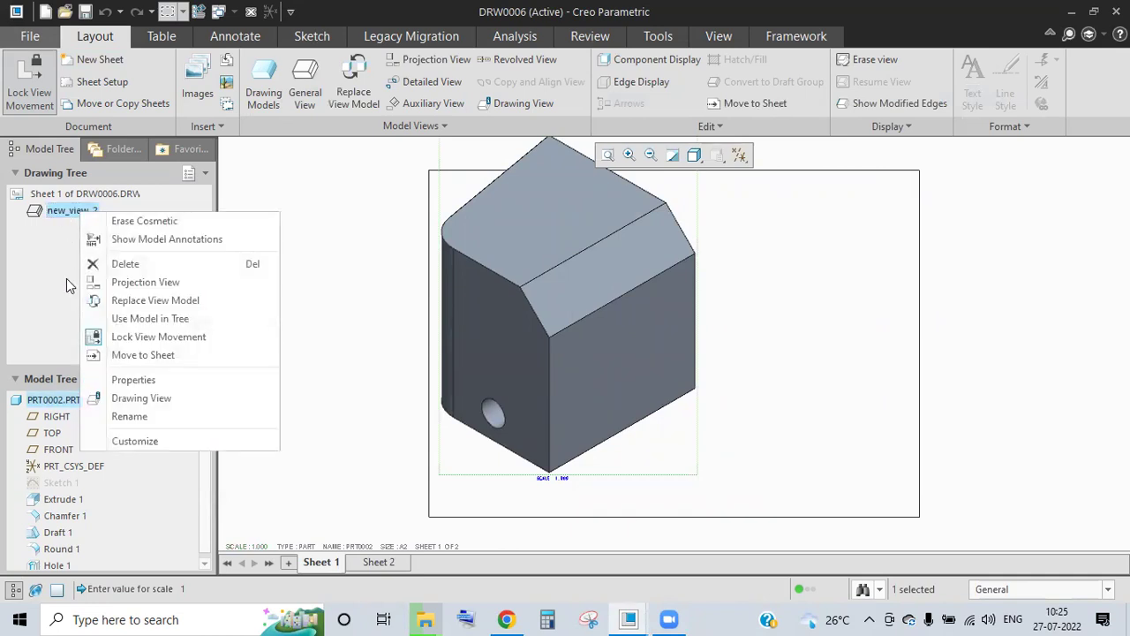
left_click(81, 212)
double_click(53, 218)
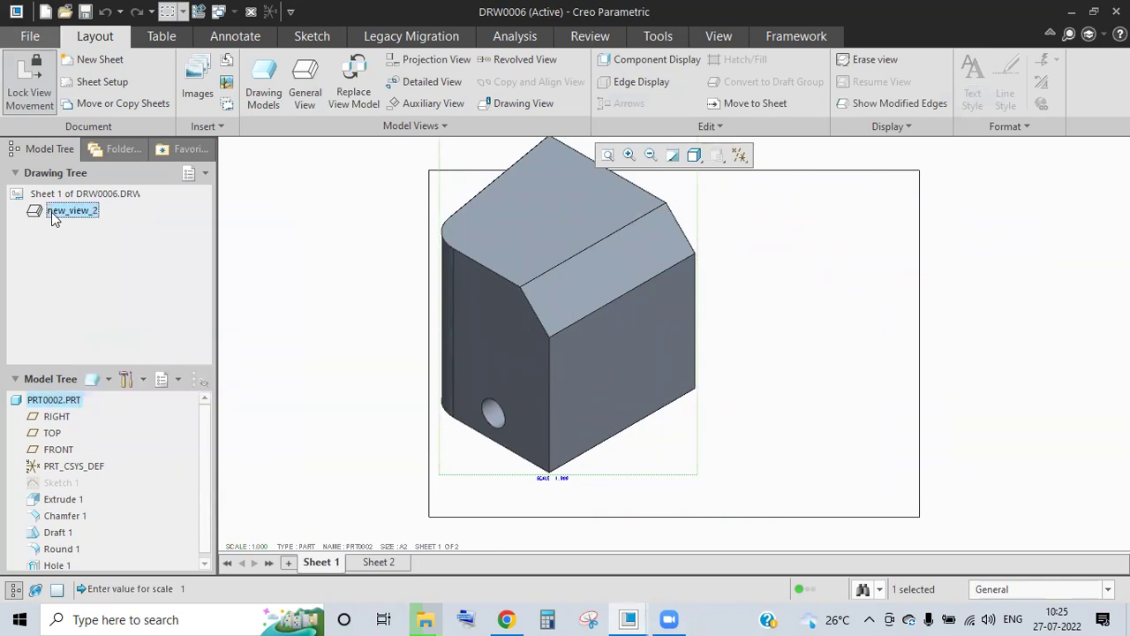
right_click(53, 211)
key("Escape")
left_click(54, 210)
double_click(48, 215)
Set the custom scale of the general view new_view_2 on Sheet 1 to 0.25.
right_click(69, 214)
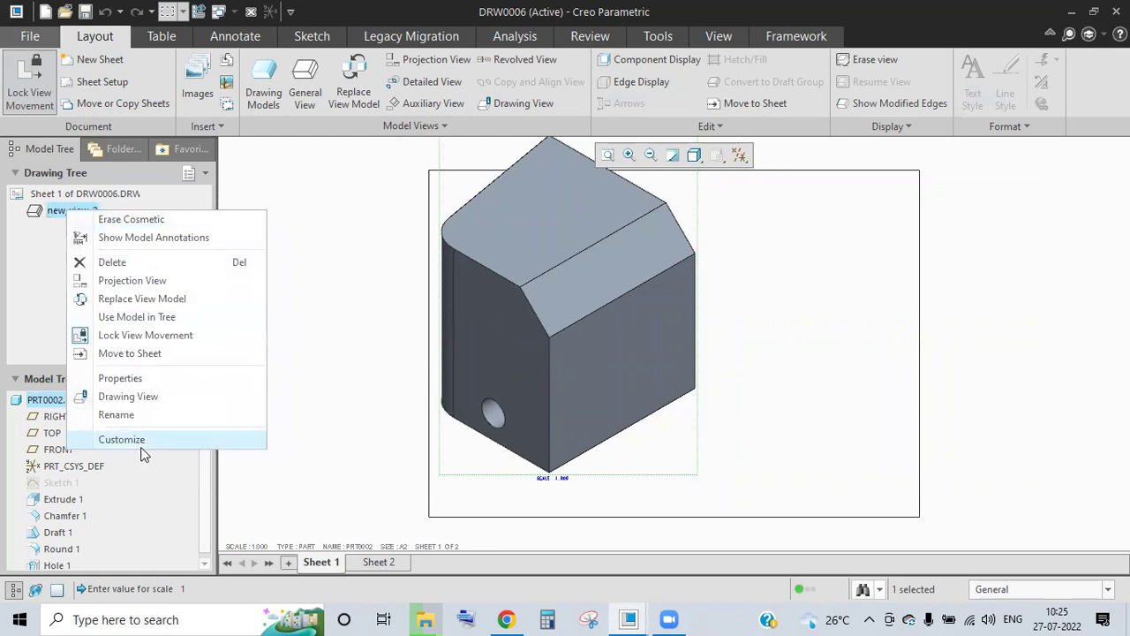
left_click(132, 395)
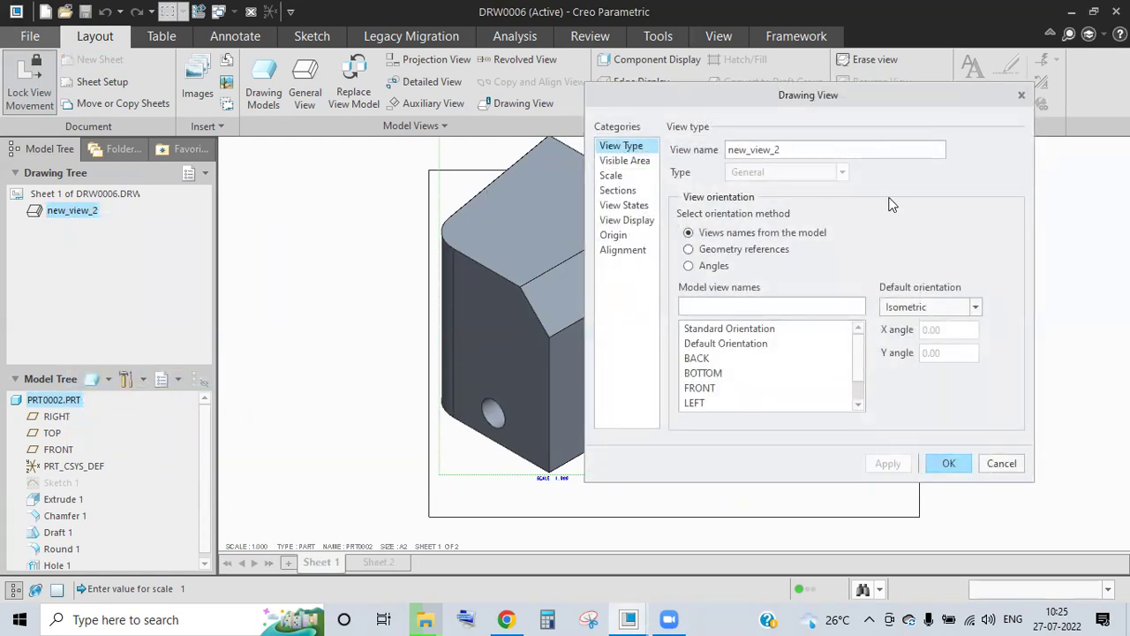
left_click(611, 176)
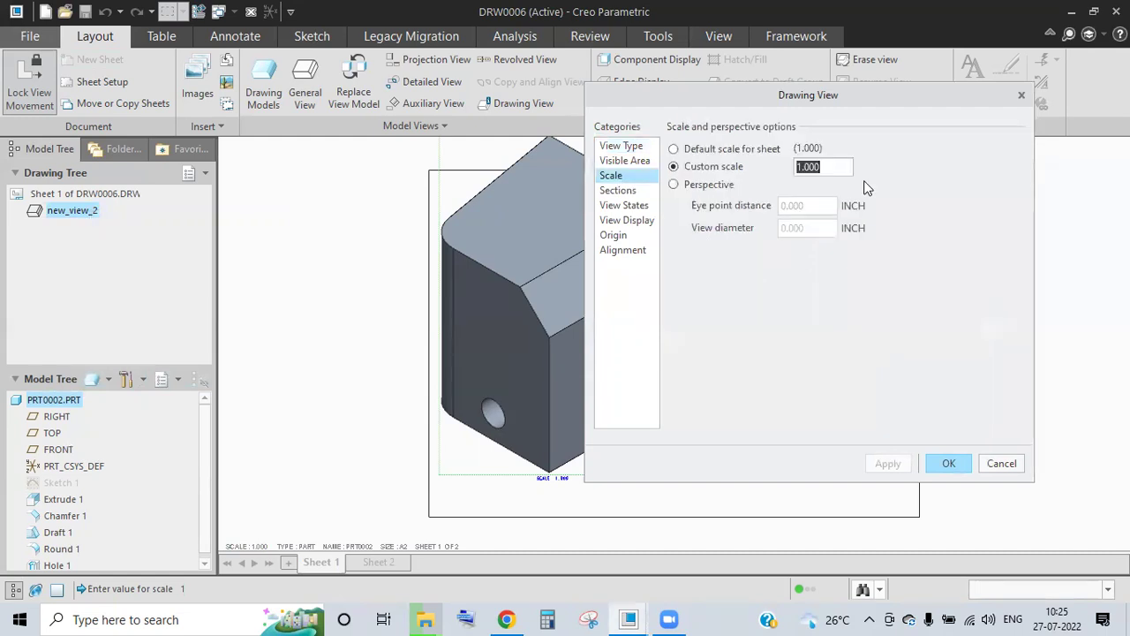
left_click(821, 166)
type("0.25")
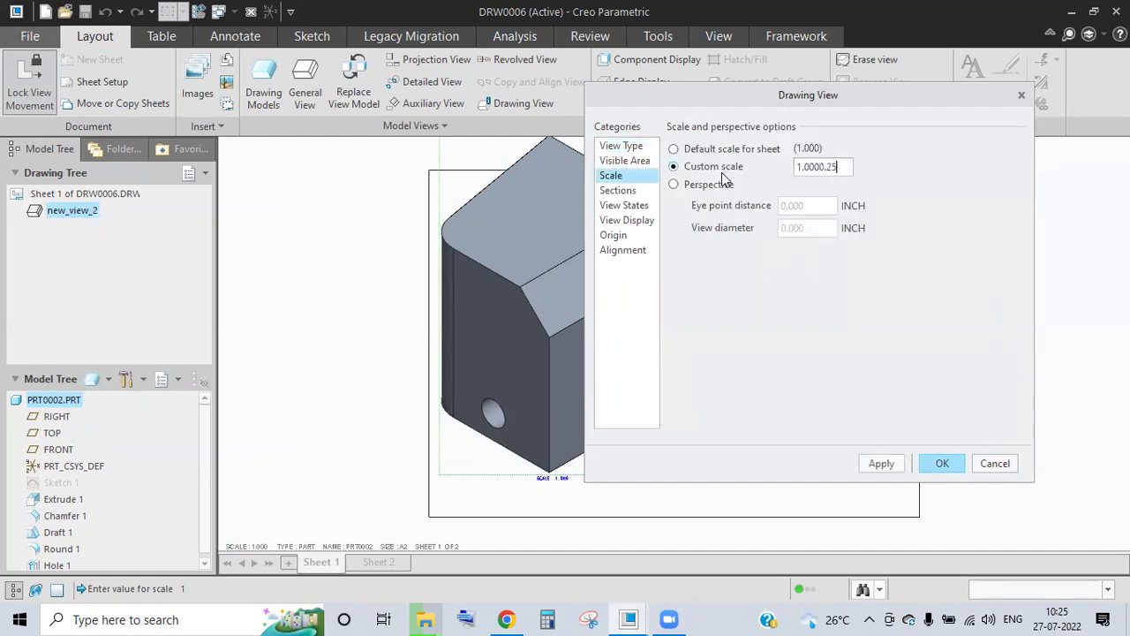
key("ctrl+a")
type("0.2")
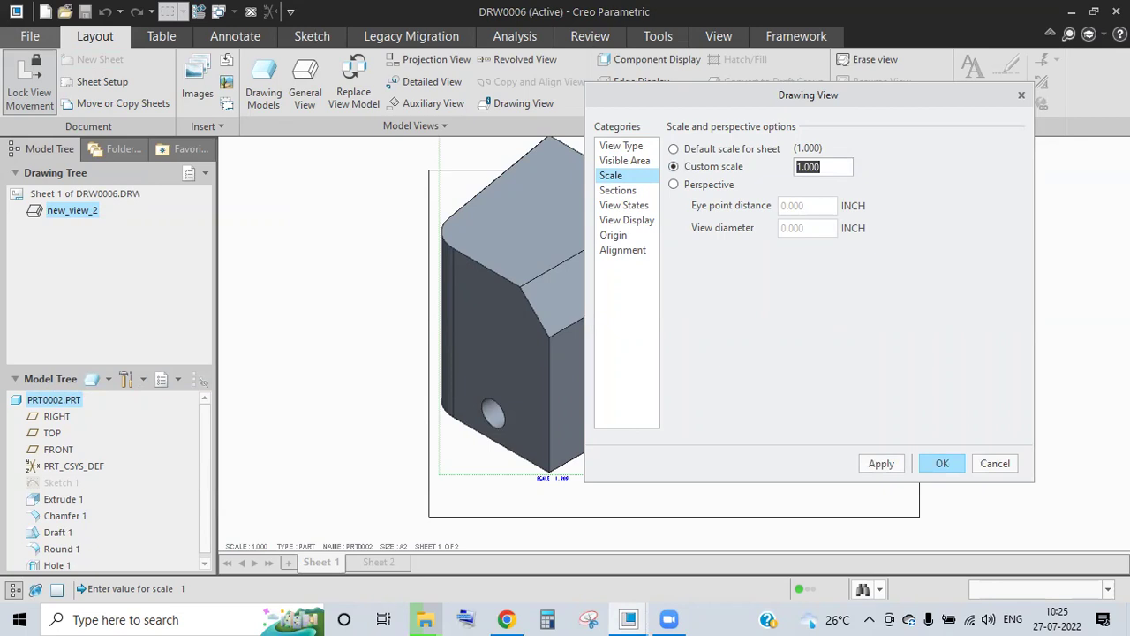
type("5")
key("Return")
left_click(942, 462)
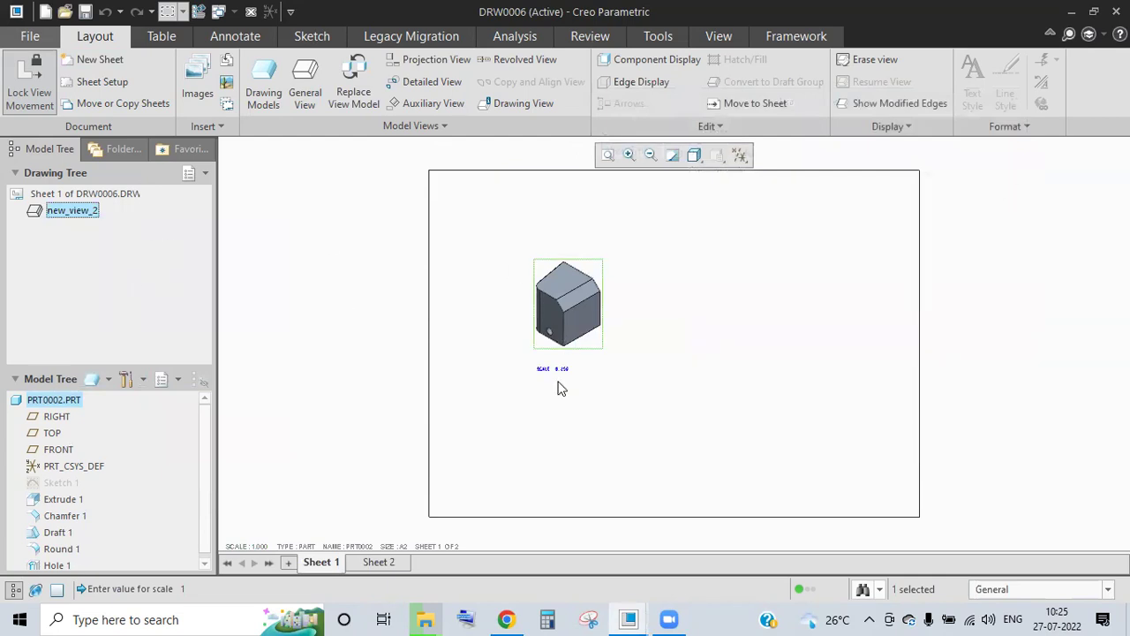
Change the orientation of the general view on Sheet 1 to the FRONT model view.
right_click(551, 263)
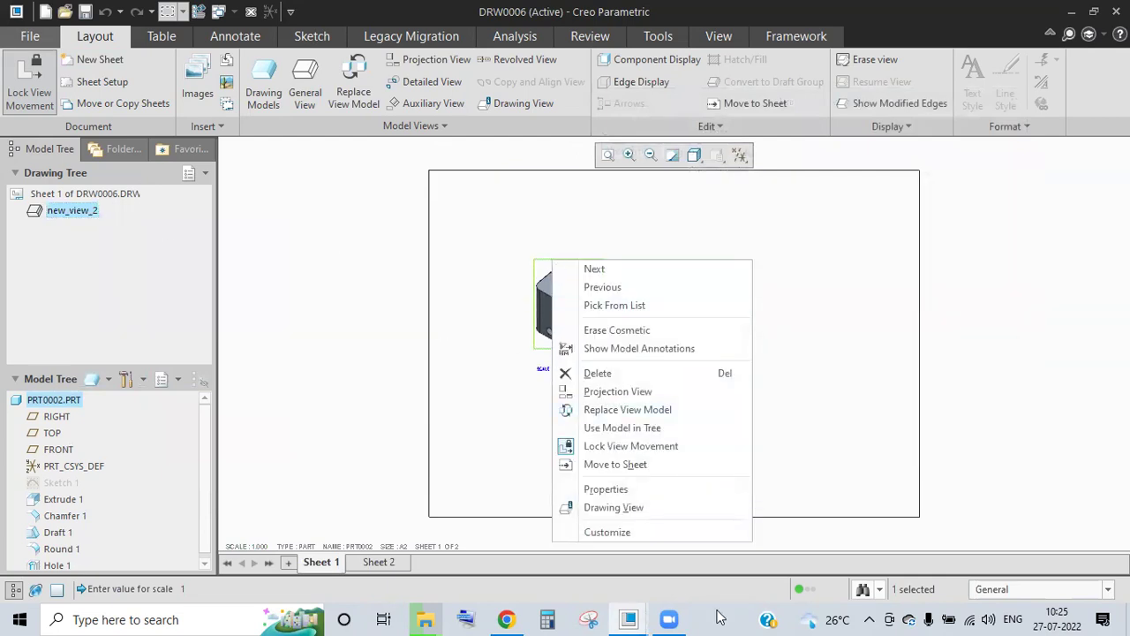
left_click(606, 491)
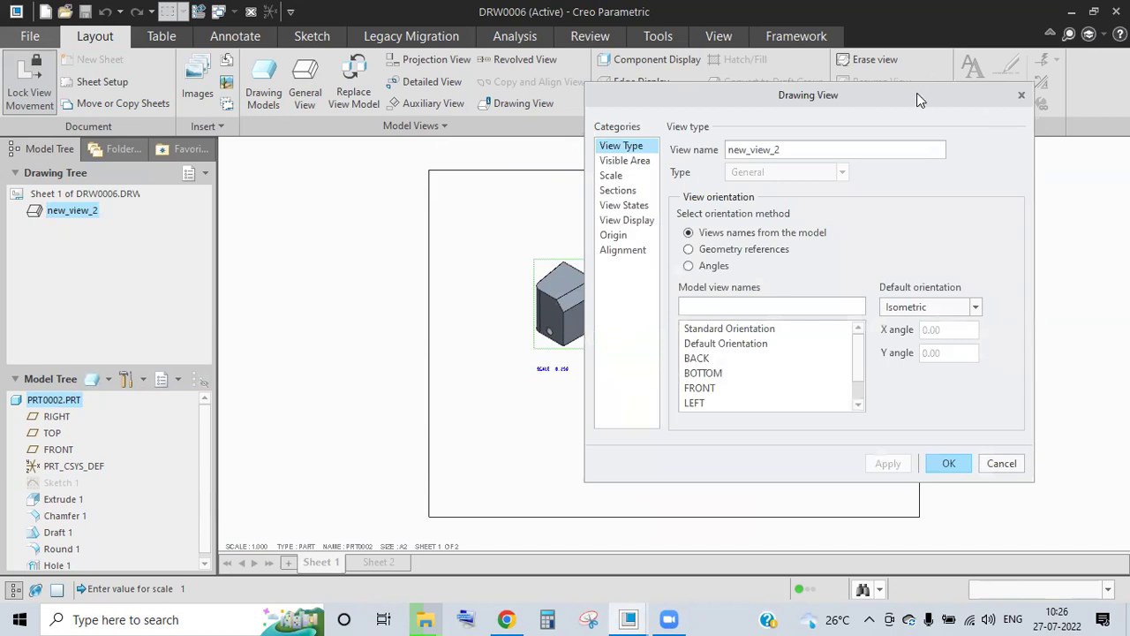
left_click_drag(885, 99, 717, 121)
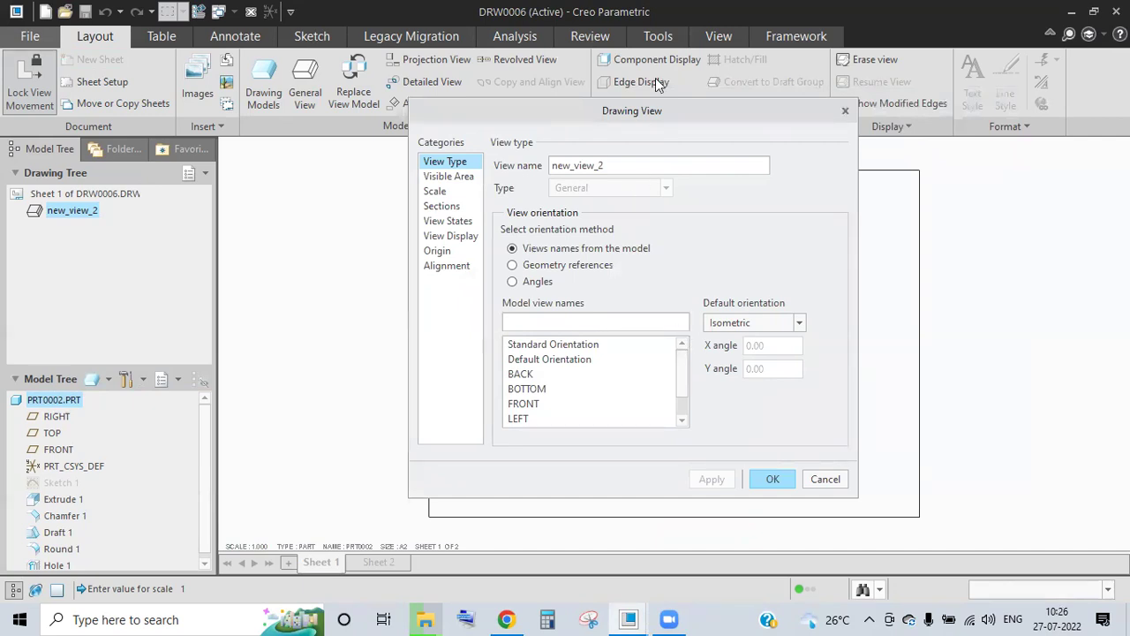
left_click_drag(706, 120, 761, 84)
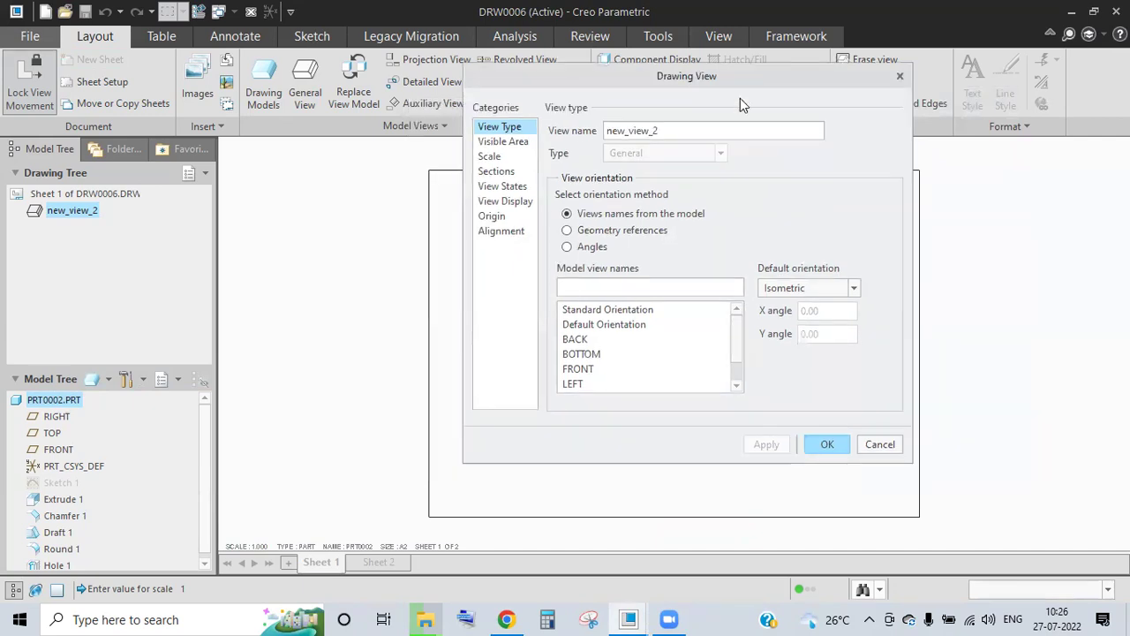
left_click(580, 369)
left_click(814, 445)
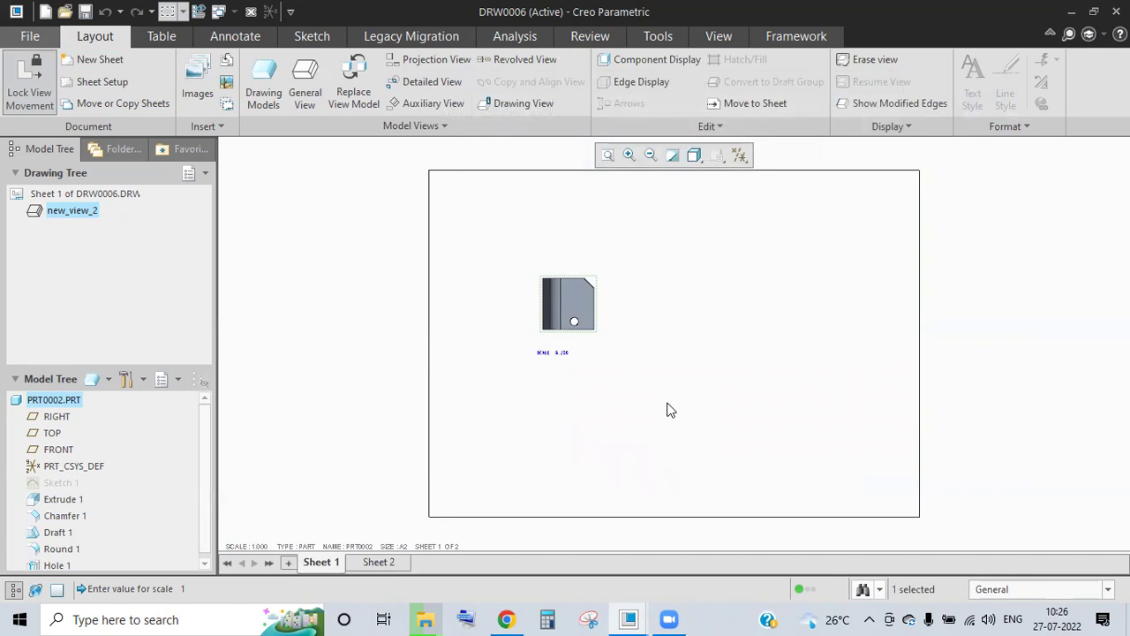
Position the front view's origin on the sheet at X 7 and Y 2 inches.
left_click(518, 362)
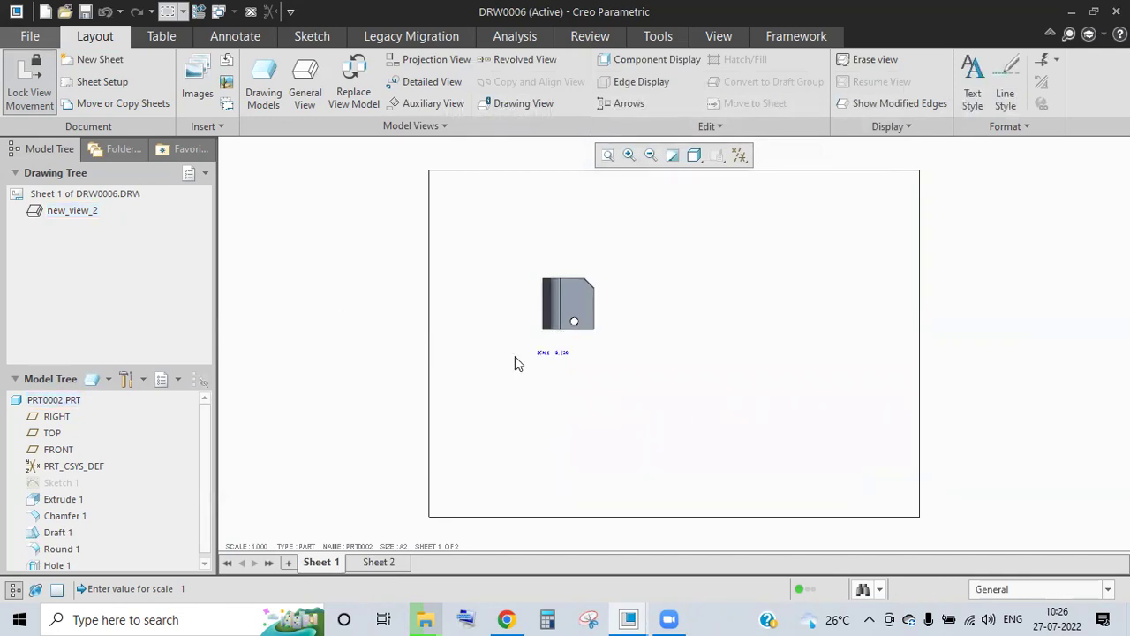
left_click(74, 214)
right_click(76, 215)
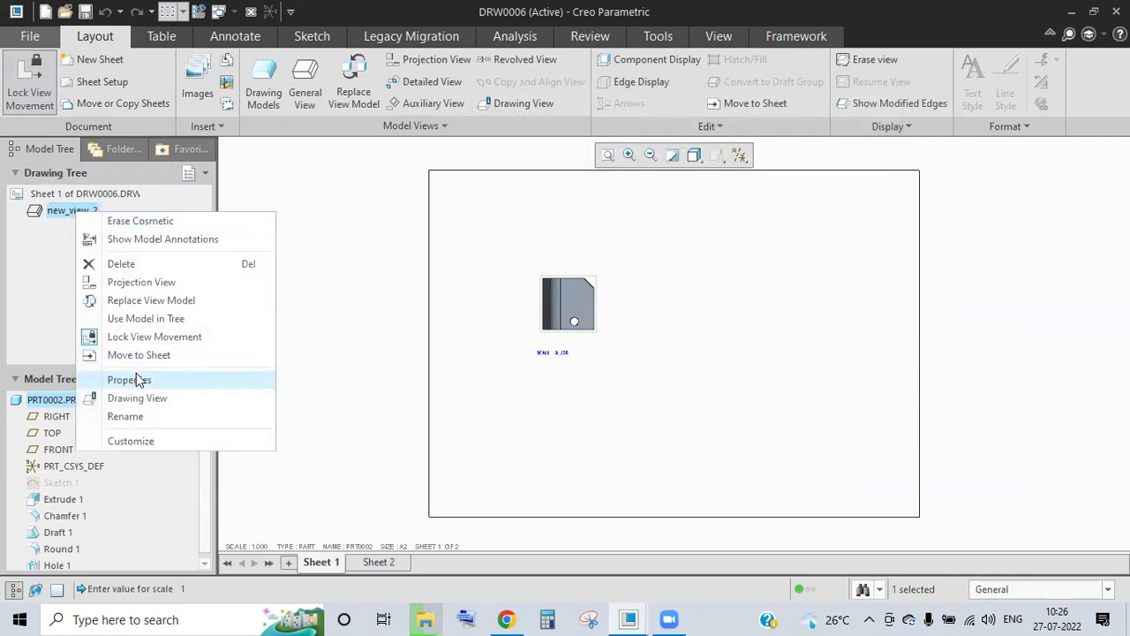
left_click(137, 380)
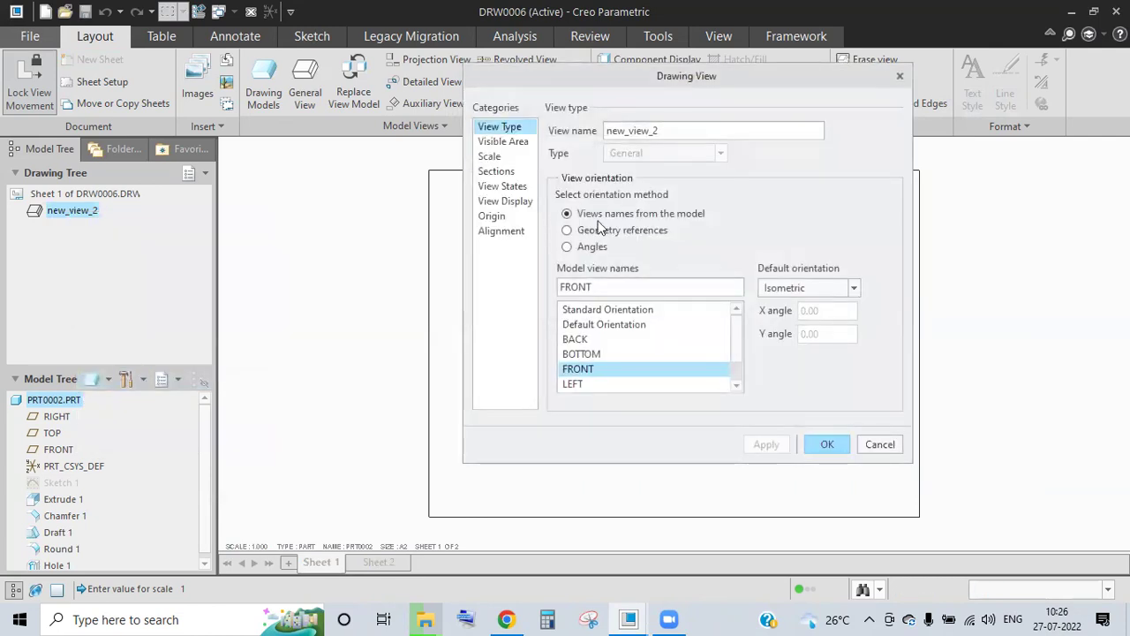
scroll(740, 388, "down", 1)
scroll(732, 353, "up", 1)
left_click(502, 218)
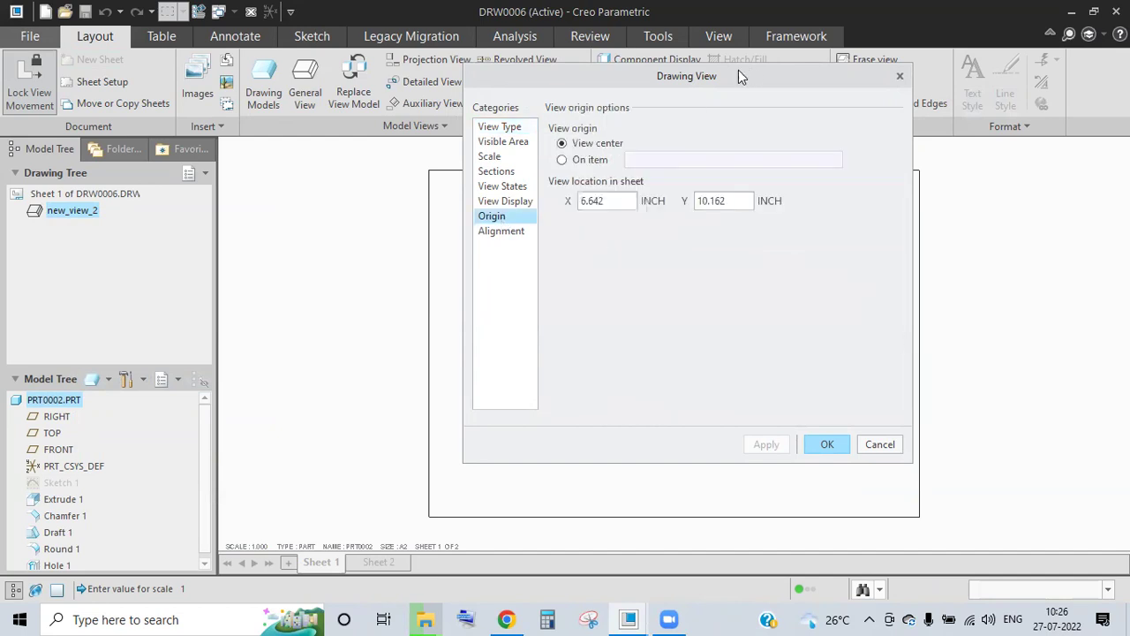
left_click(827, 207)
type("7")
left_click(950, 208)
left_click(950, 208)
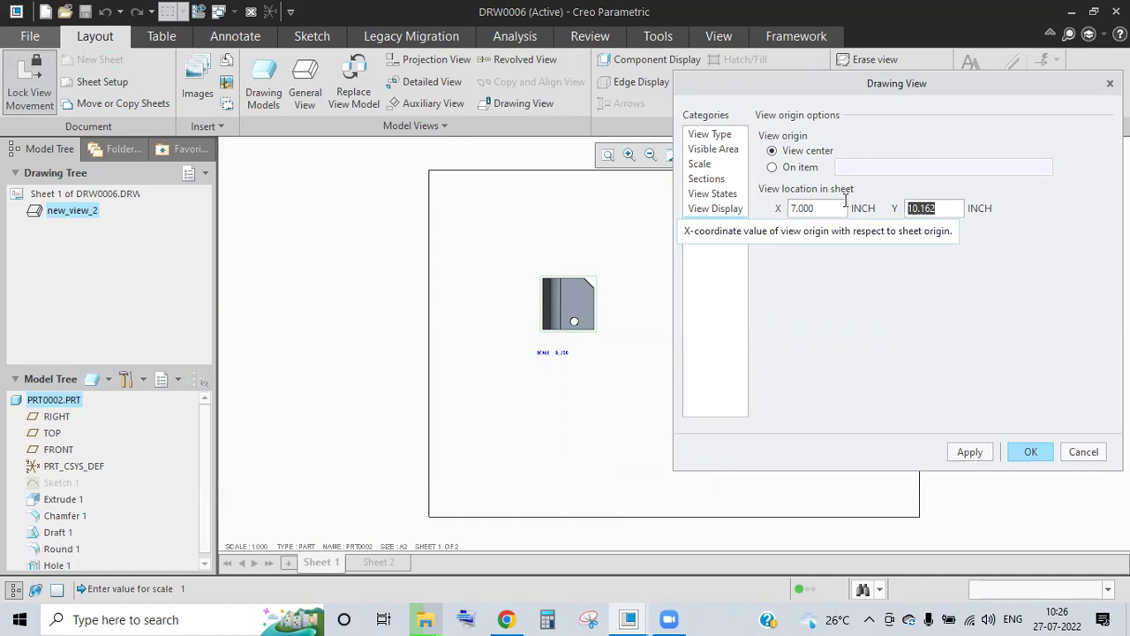
type("2")
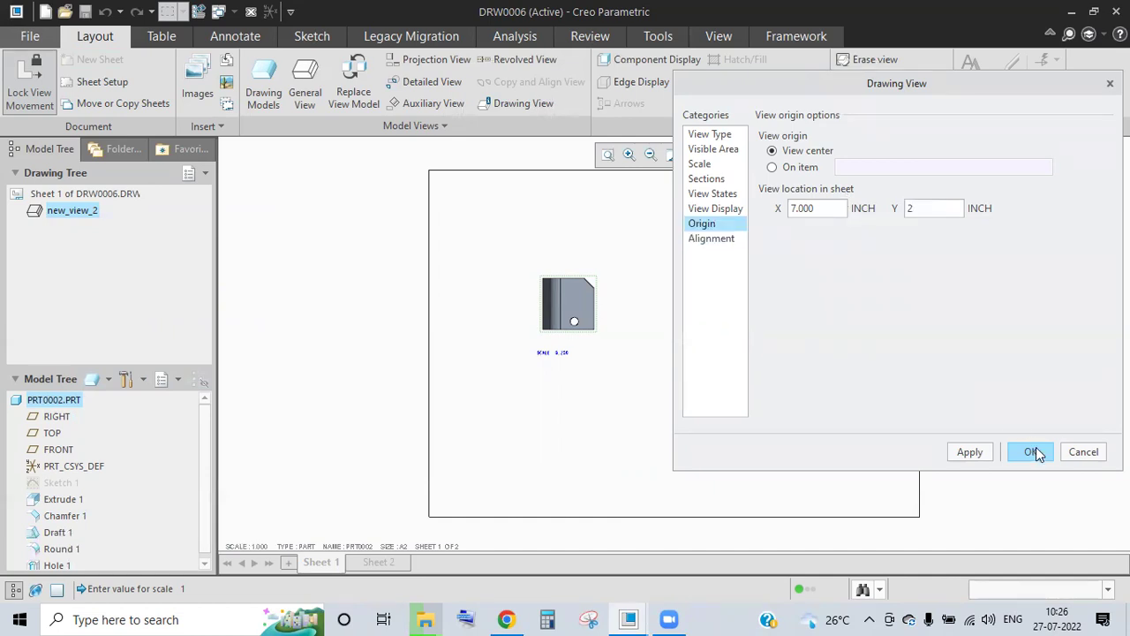
left_click(975, 454)
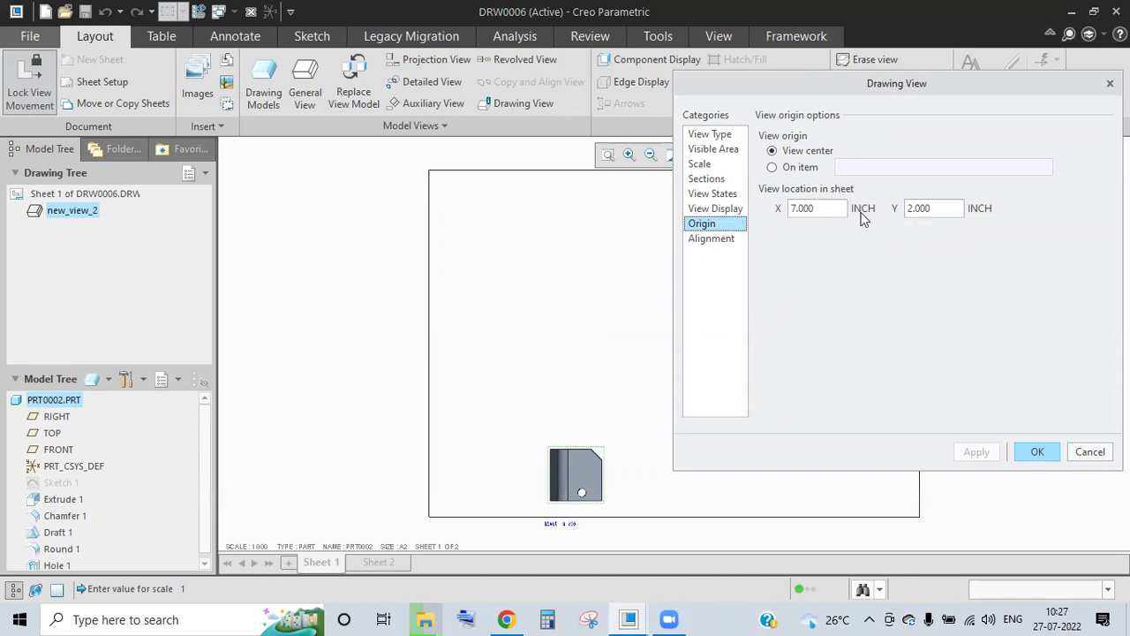
key("Return")
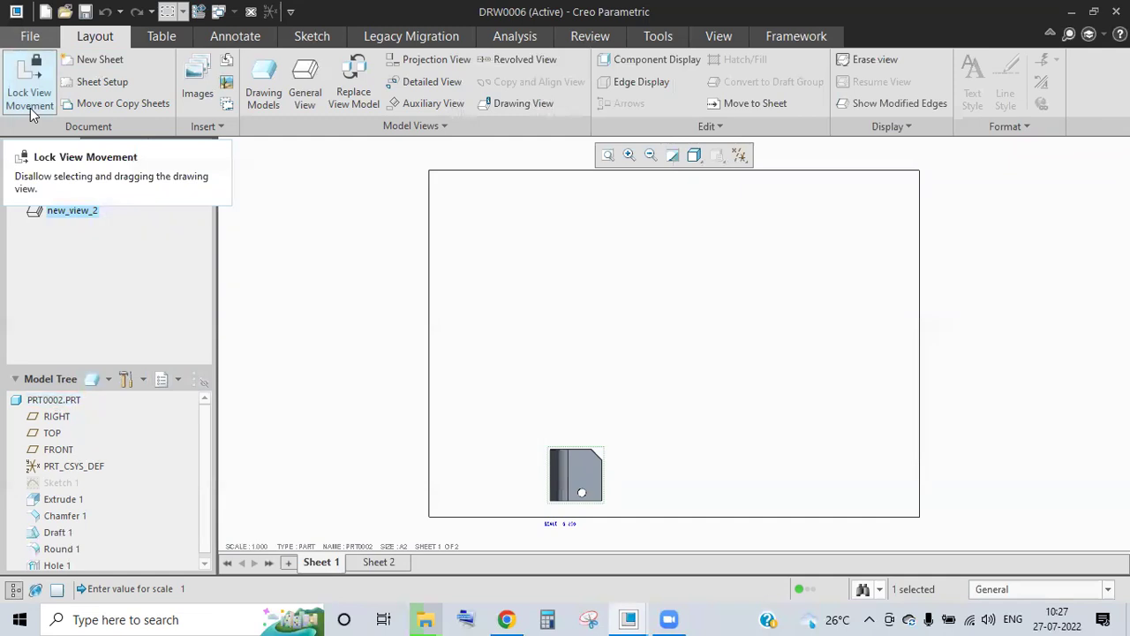
Unlock view movement, move the front view to about X 10.7, Y 10.6 inches, and lock view movement again.
mouse_move(581, 468)
left_mouse_down()
mouse_move(747, 346)
mouse_move(455, 211)
mouse_move(892, 281)
mouse_move(719, 300)
mouse_move(709, 323)
left_mouse_up()
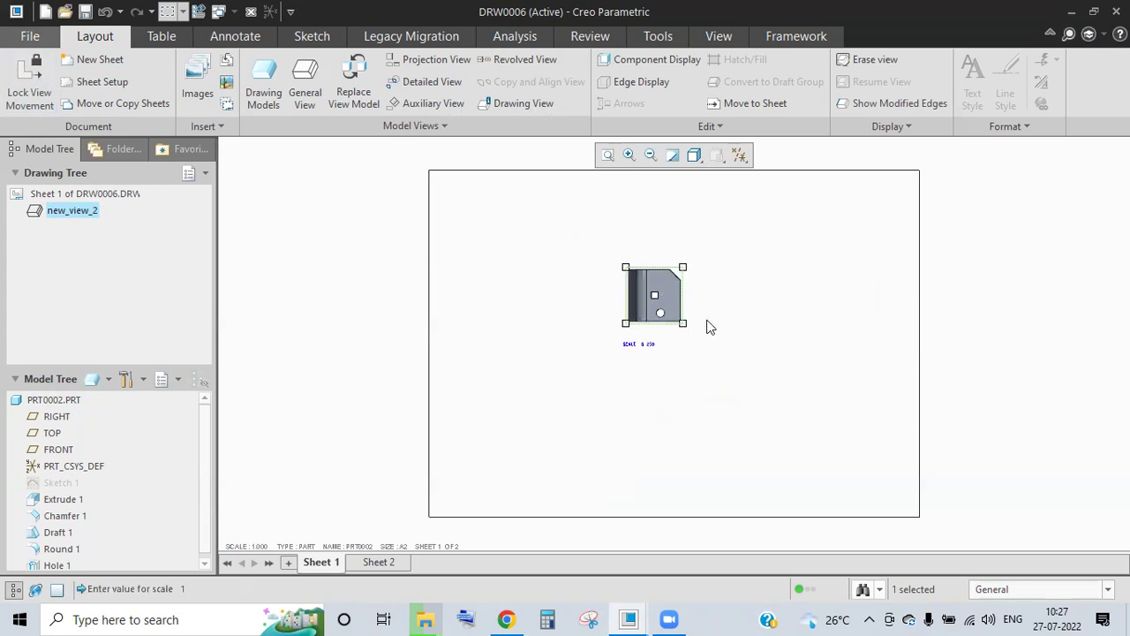
left_click(29, 84)
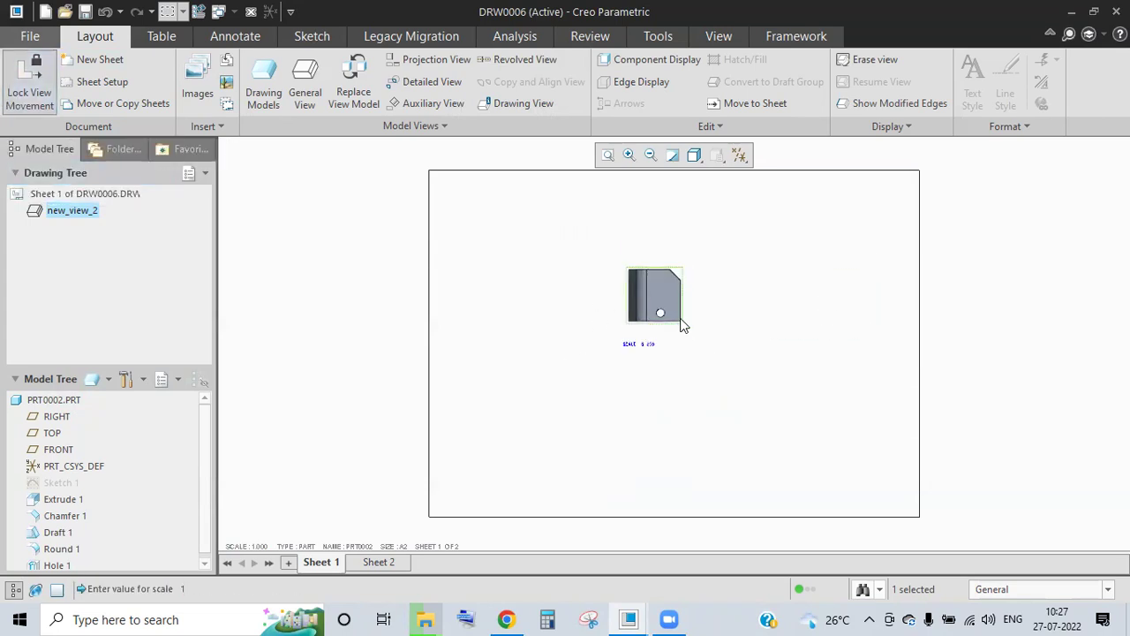
Set the front view's location on the sheet to X 5 and Y 5 inches.
right_click(654, 303)
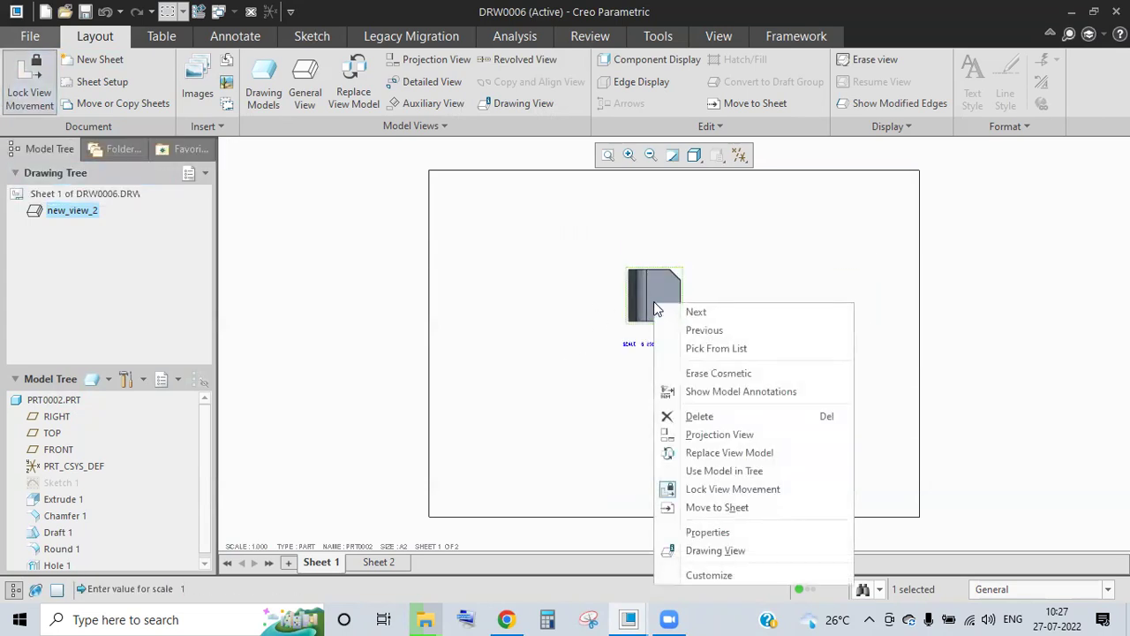
left_click(711, 532)
left_click(701, 226)
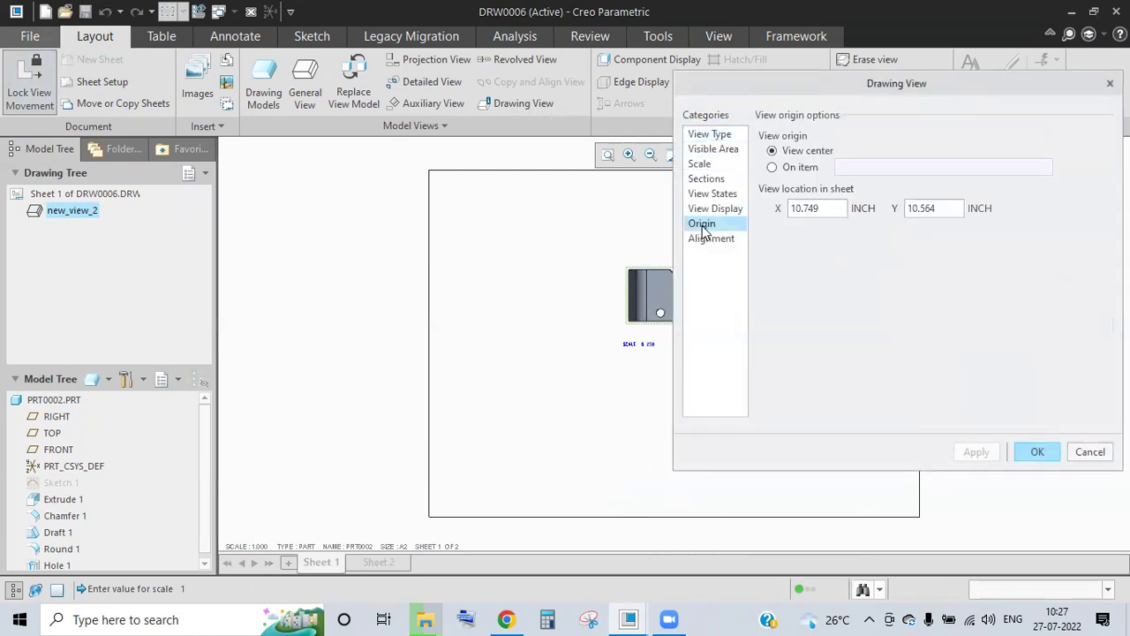
double_click(837, 209)
type("5")
left_click(941, 209)
double_click(939, 208)
type("5")
left_click(1031, 451)
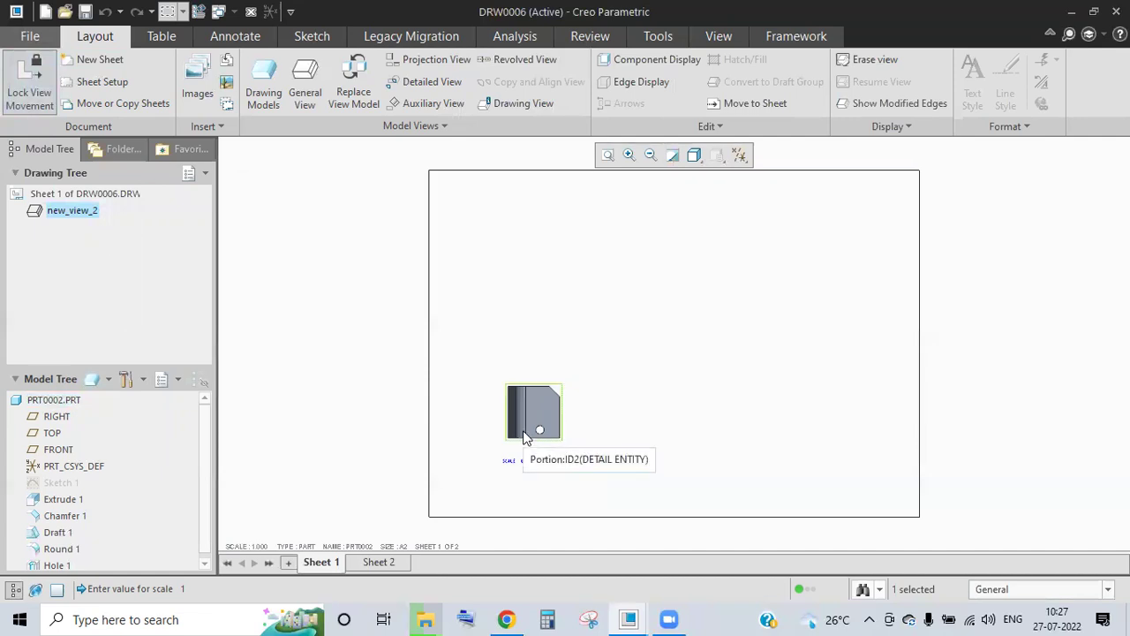
Open the detail options of the active drawing from its drawing properties.
right_click(92, 196)
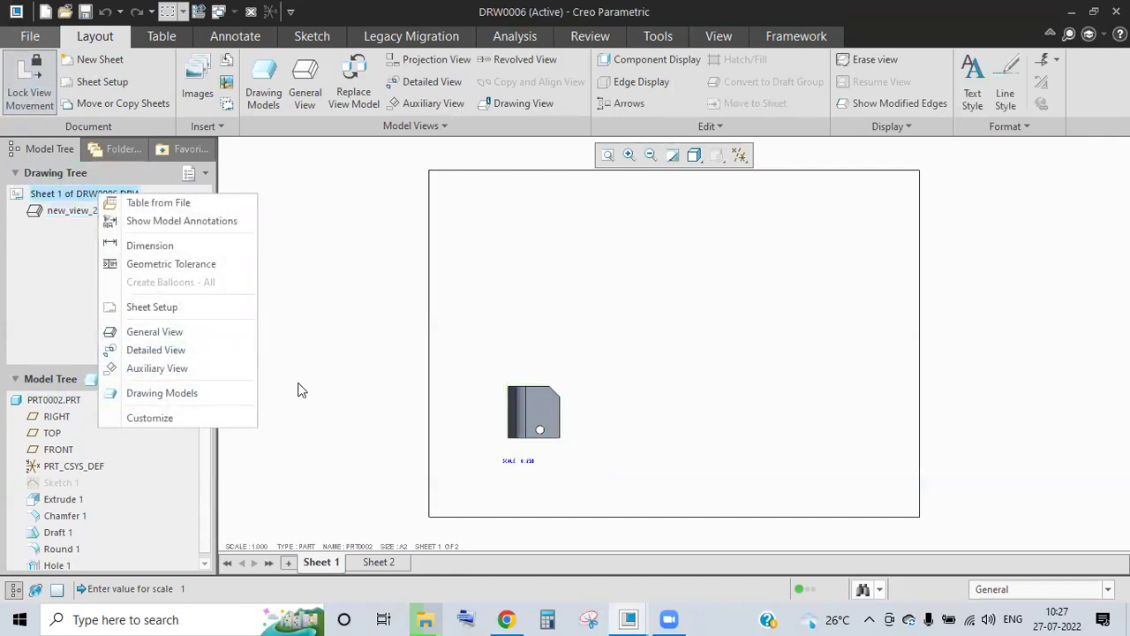
left_click(30, 36)
left_click(30, 36)
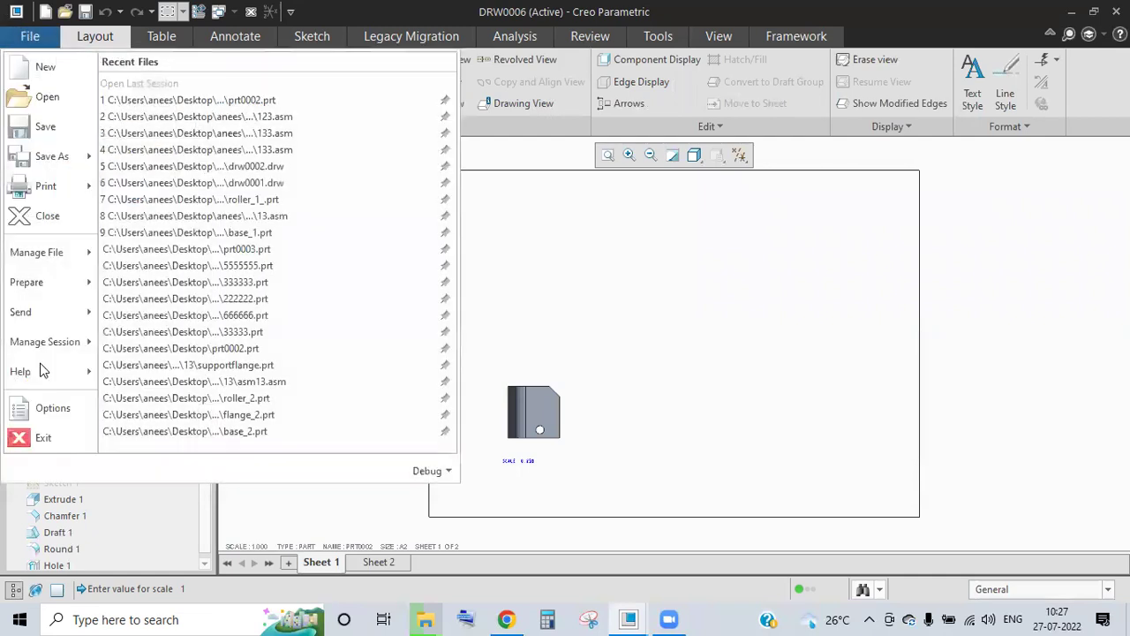
mouse_move(40, 371)
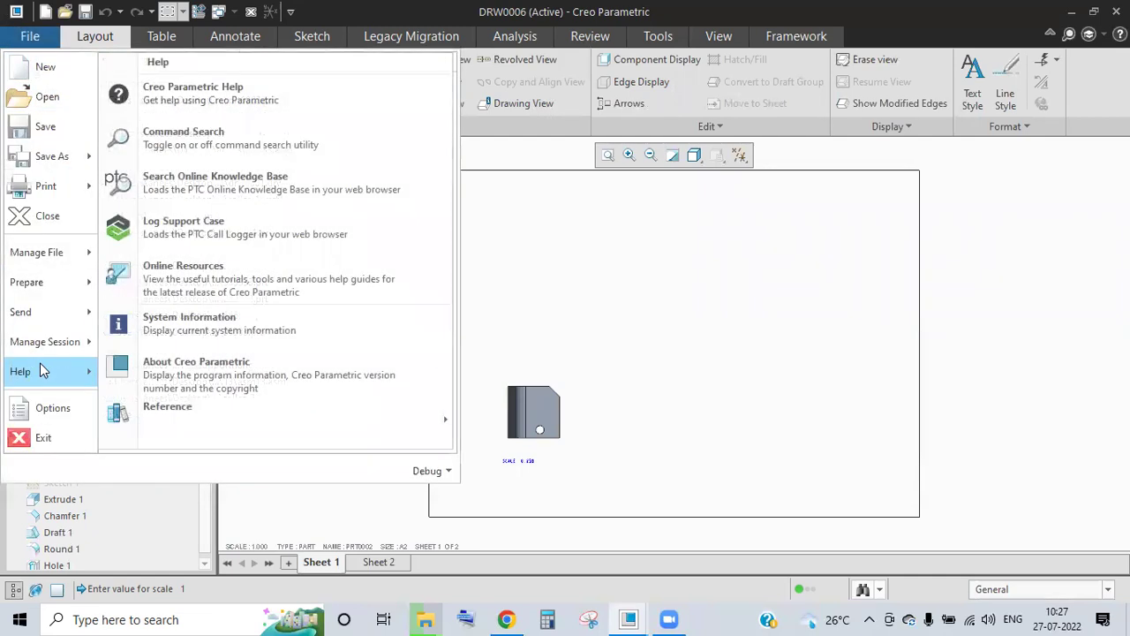
mouse_move(42, 291)
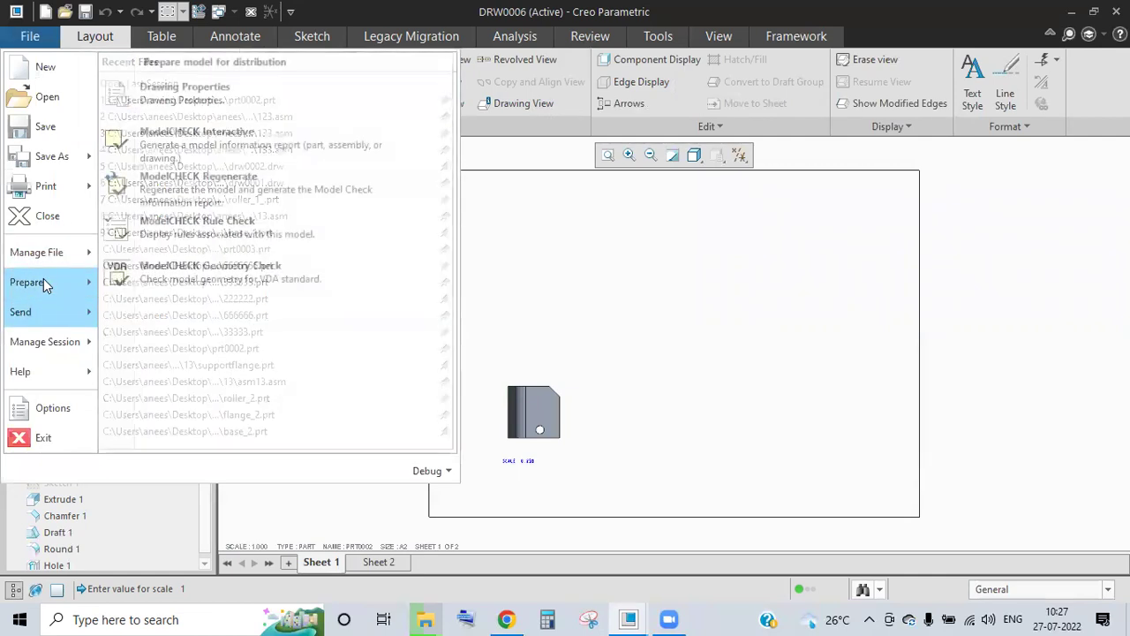
left_click(187, 94)
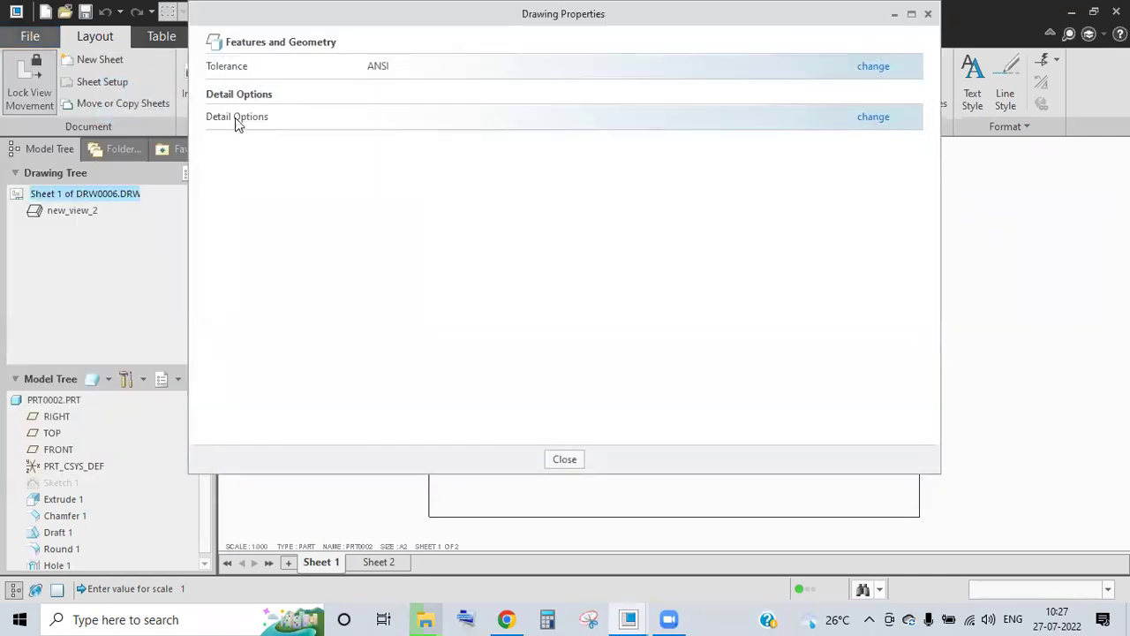
left_click(873, 117)
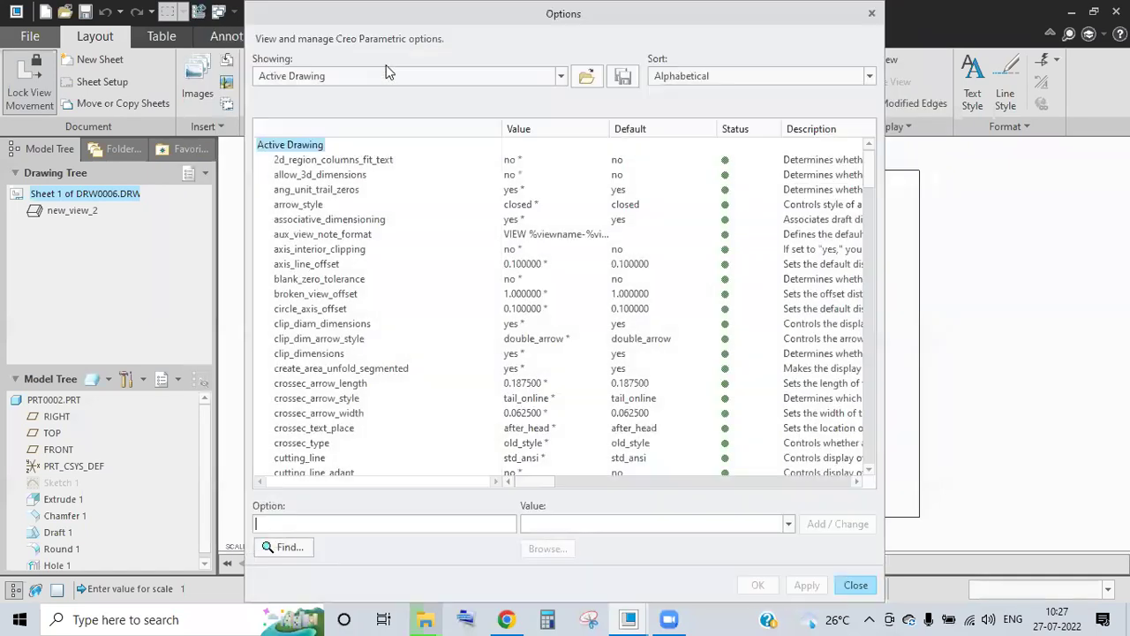
Search the active drawing's detail options for the keyword units.
left_click(380, 76)
left_click(456, 520)
type("units")
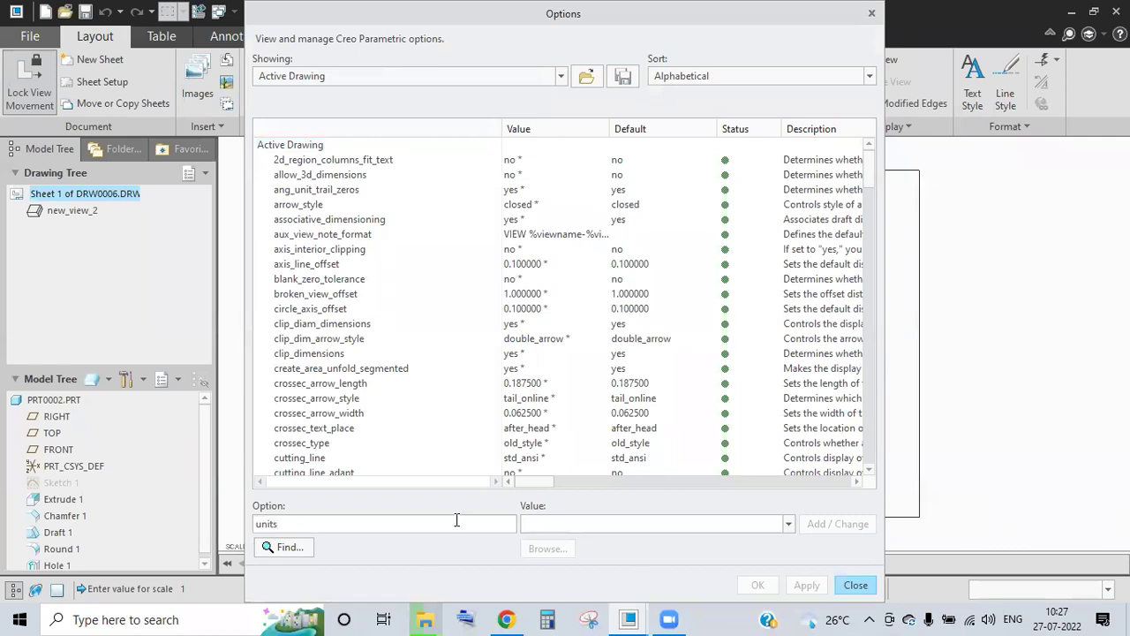
left_click(299, 551)
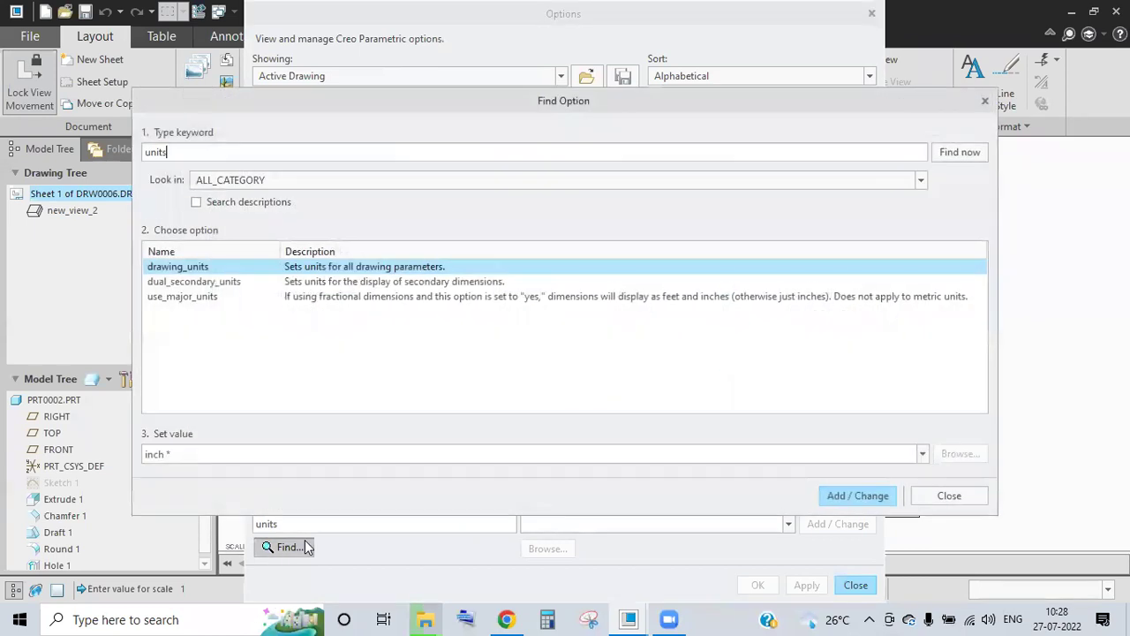
Set the active drawing's drawing_units detail option to mm, then apply the change and close the options.
left_click(922, 453)
left_click(391, 500)
left_click(843, 496)
left_click(952, 495)
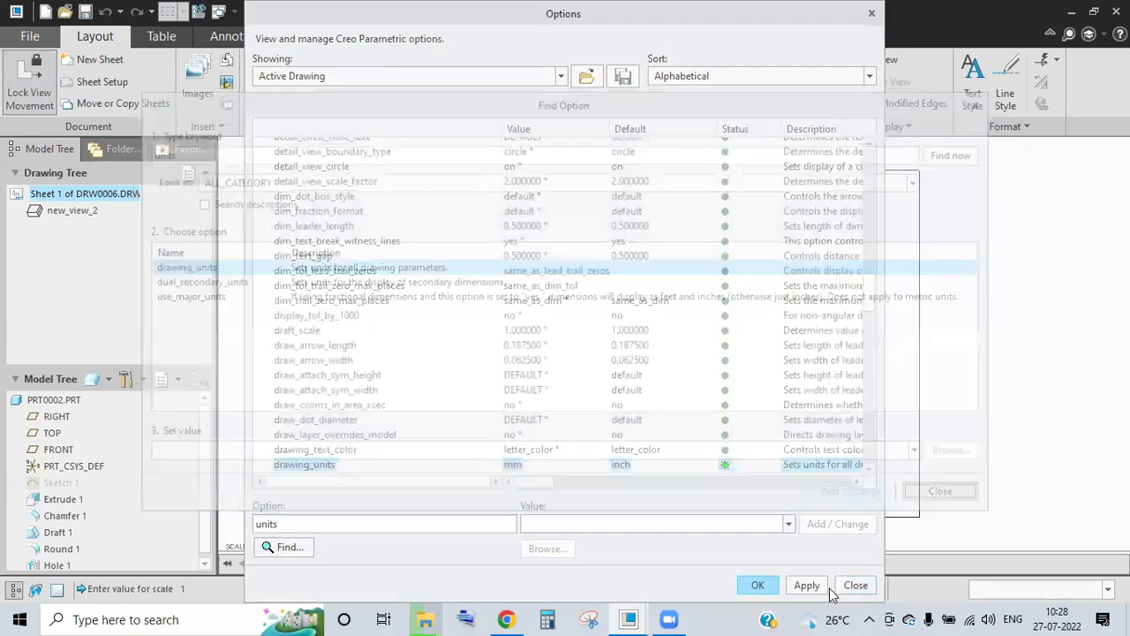
left_click(806, 585)
left_click(760, 587)
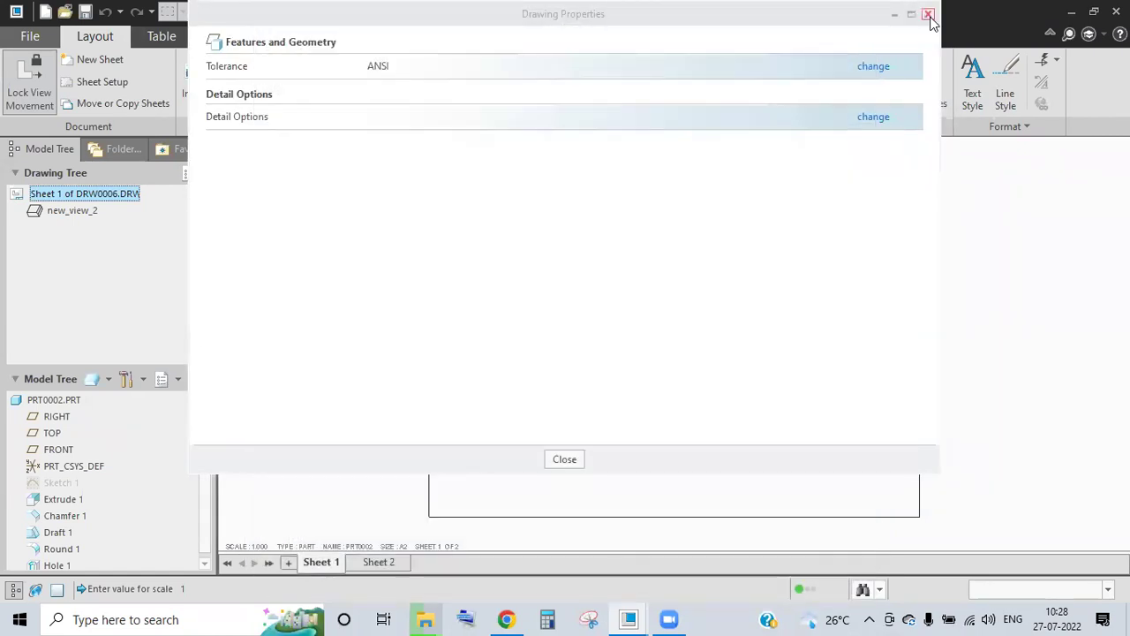
Check the front view's origin location in the sheet and its alignment options, leaving its view properties without changes.
left_click(562, 419)
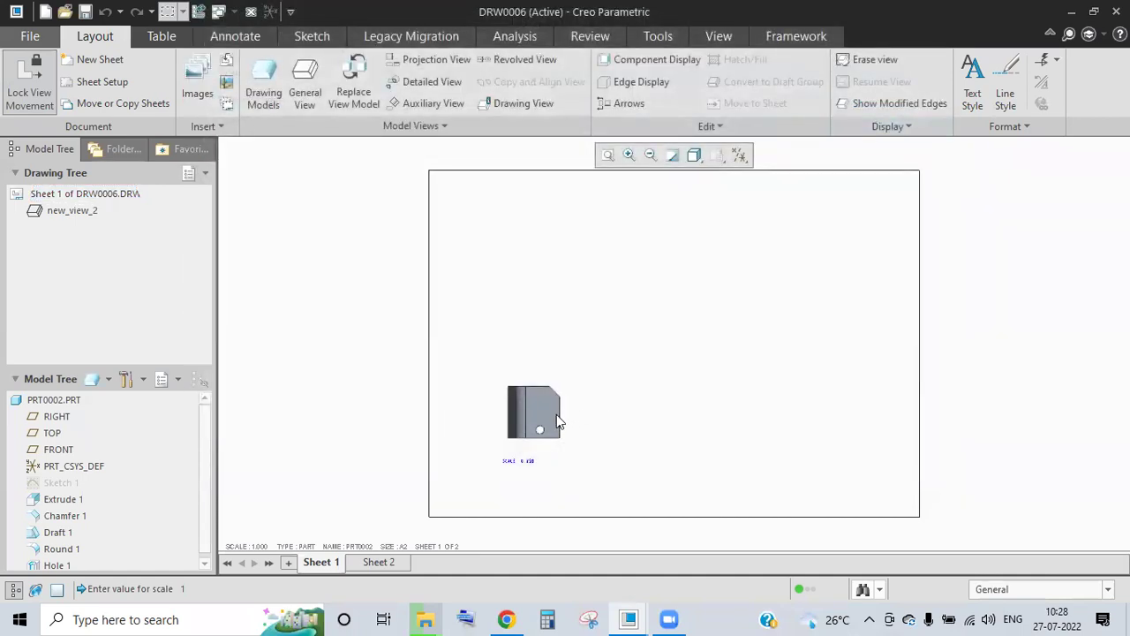
right_click(558, 422)
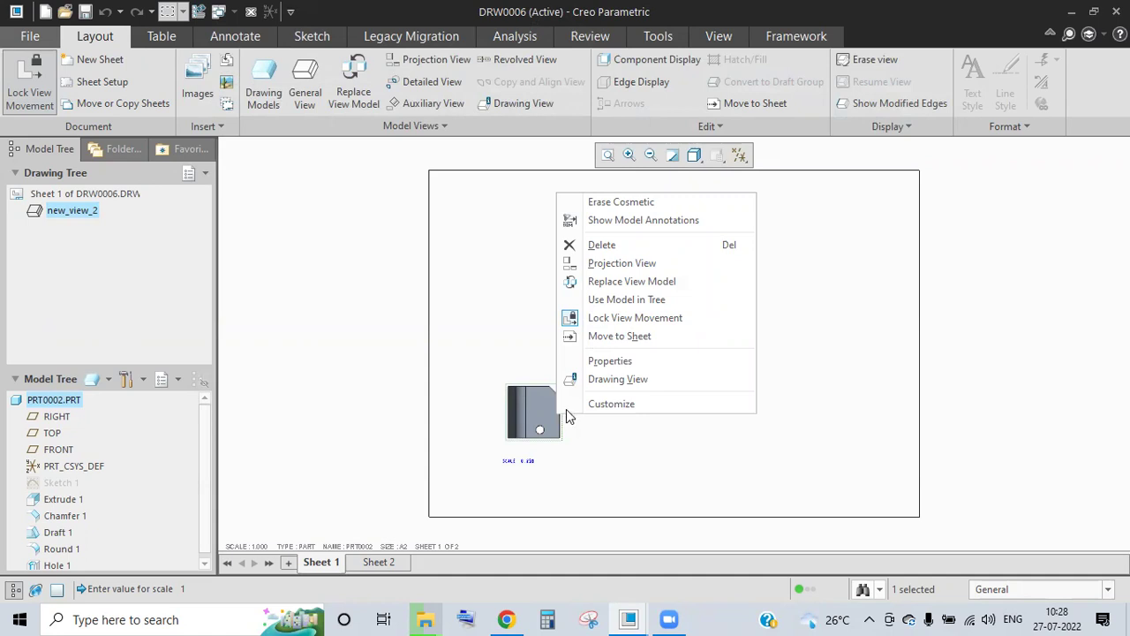
left_click(634, 363)
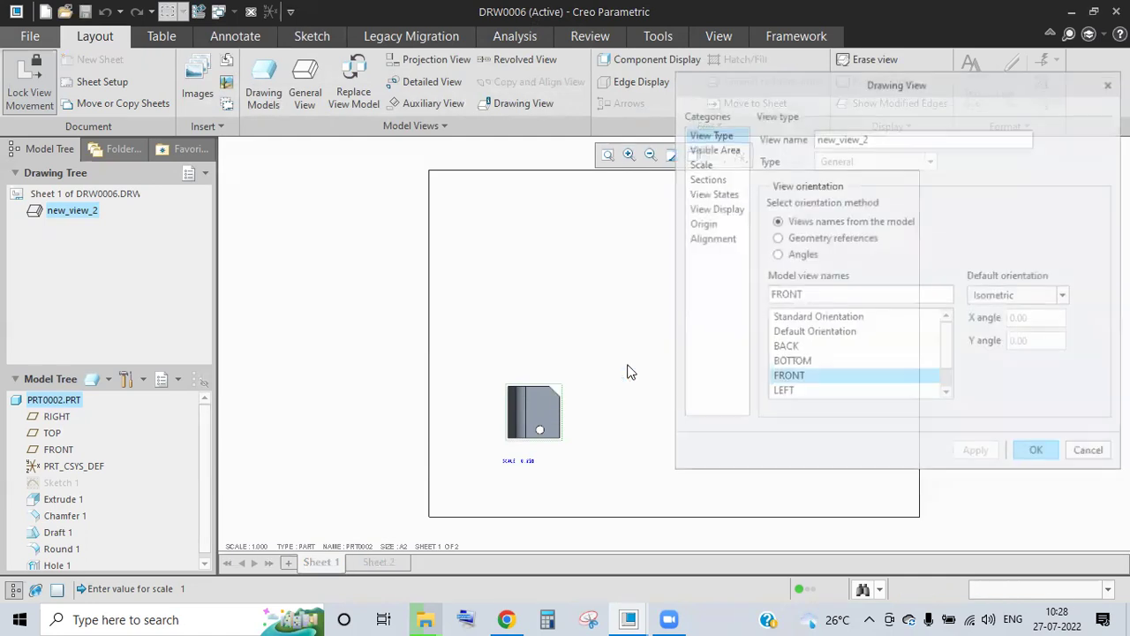
left_click(703, 224)
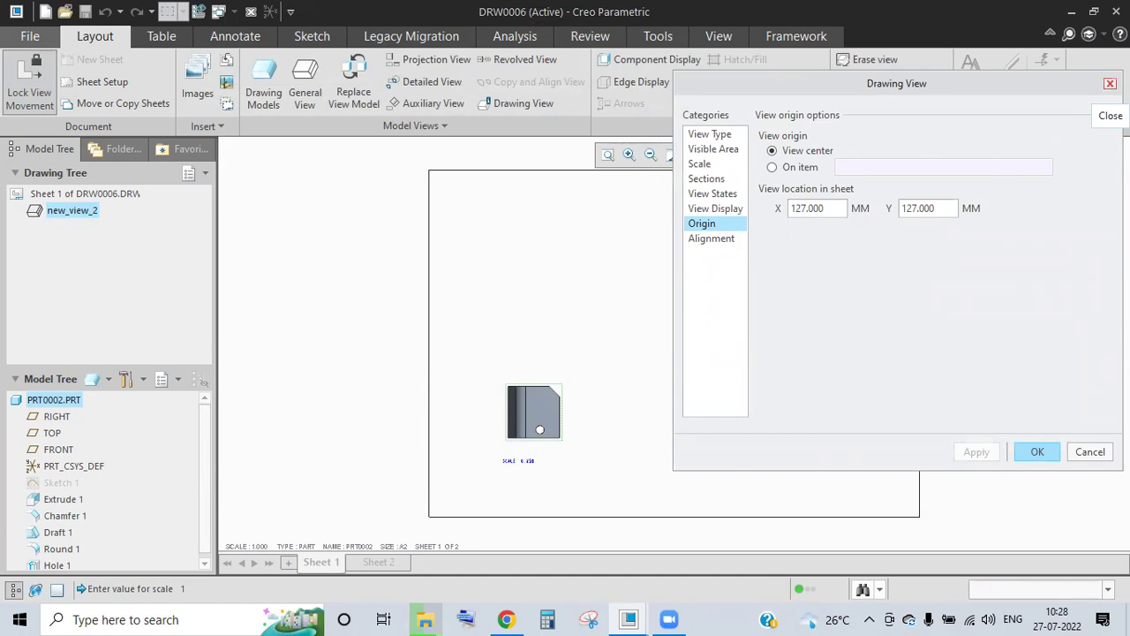
left_click(717, 239)
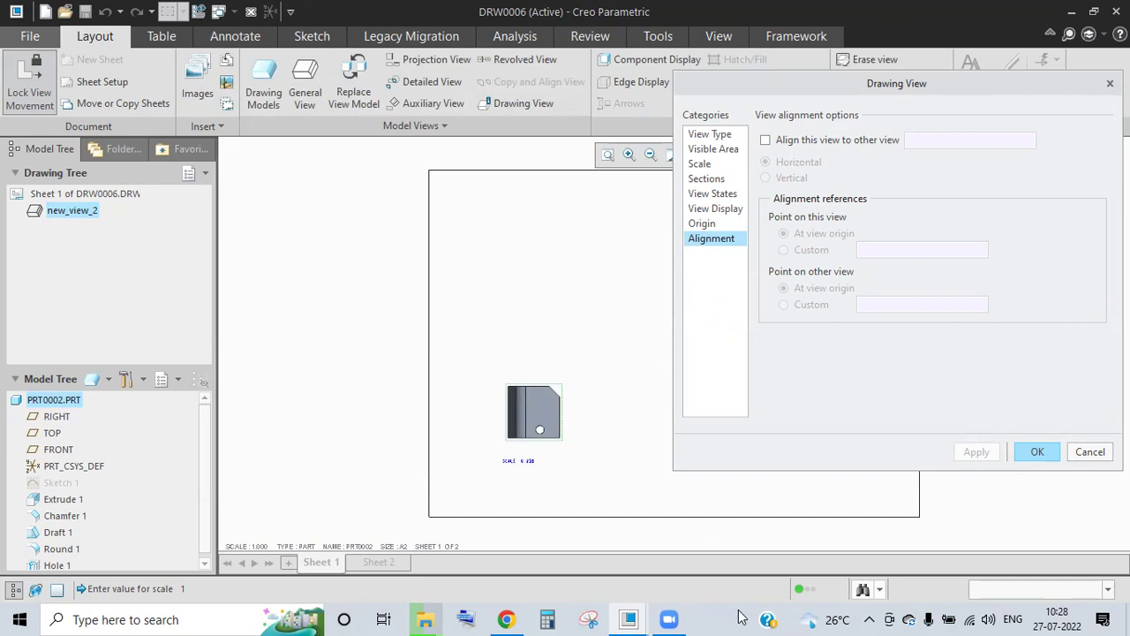
left_click(666, 618)
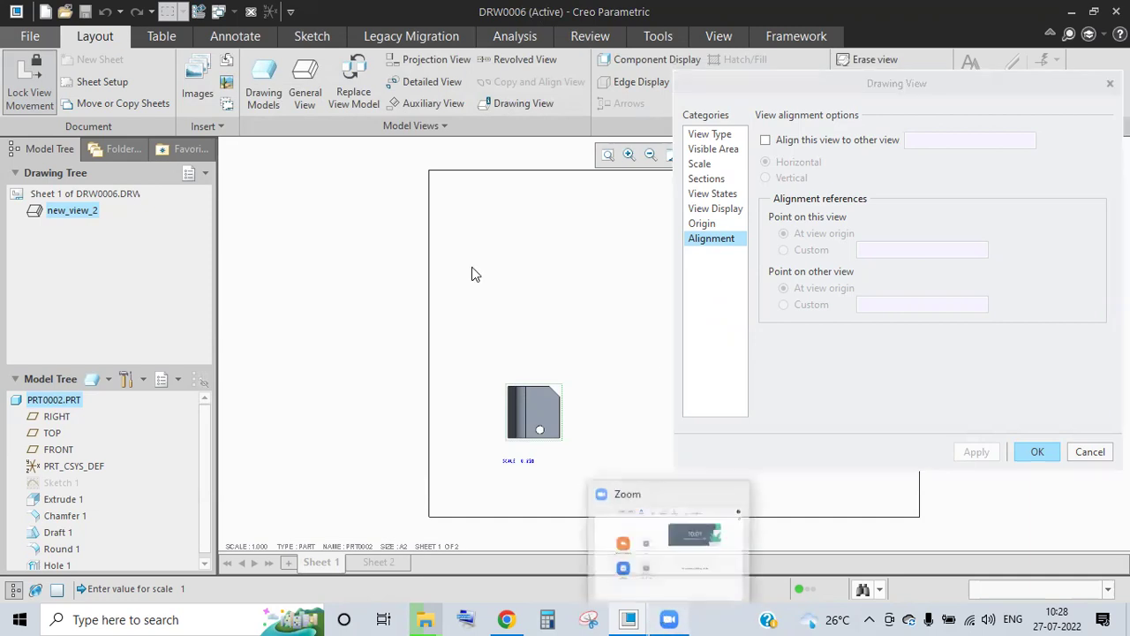
left_click(910, 62)
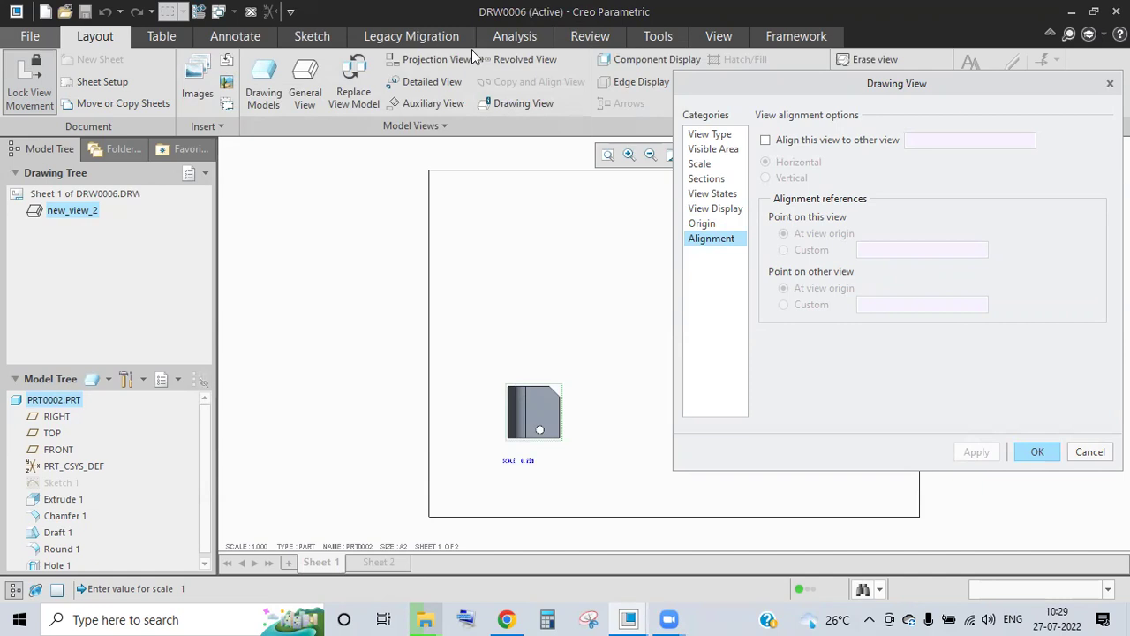
left_click(33, 42)
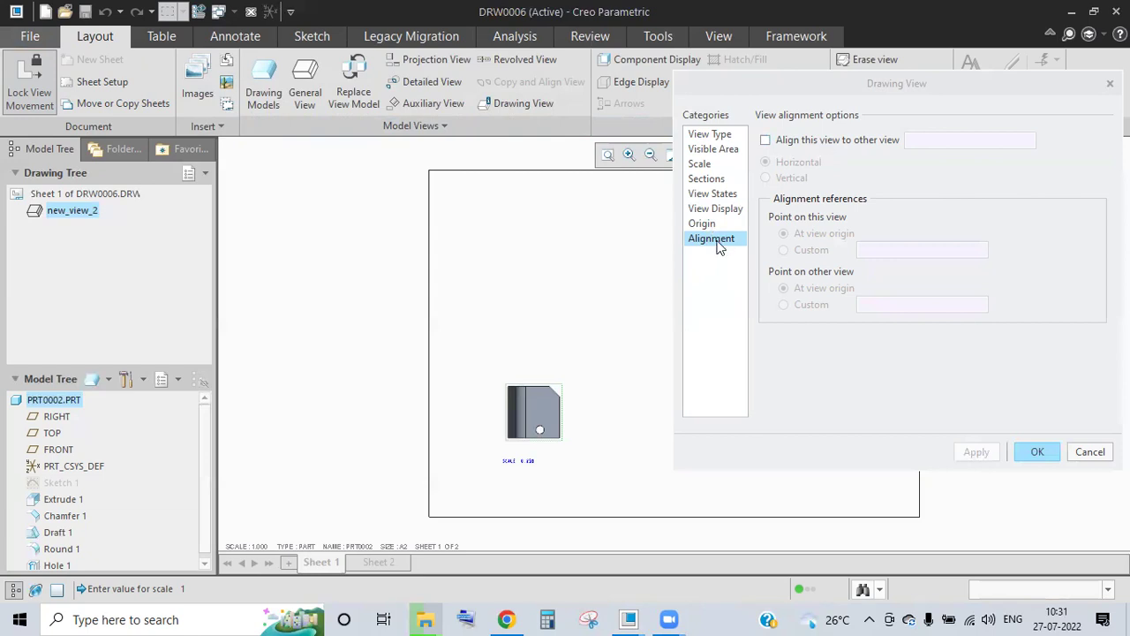
left_click(1091, 453)
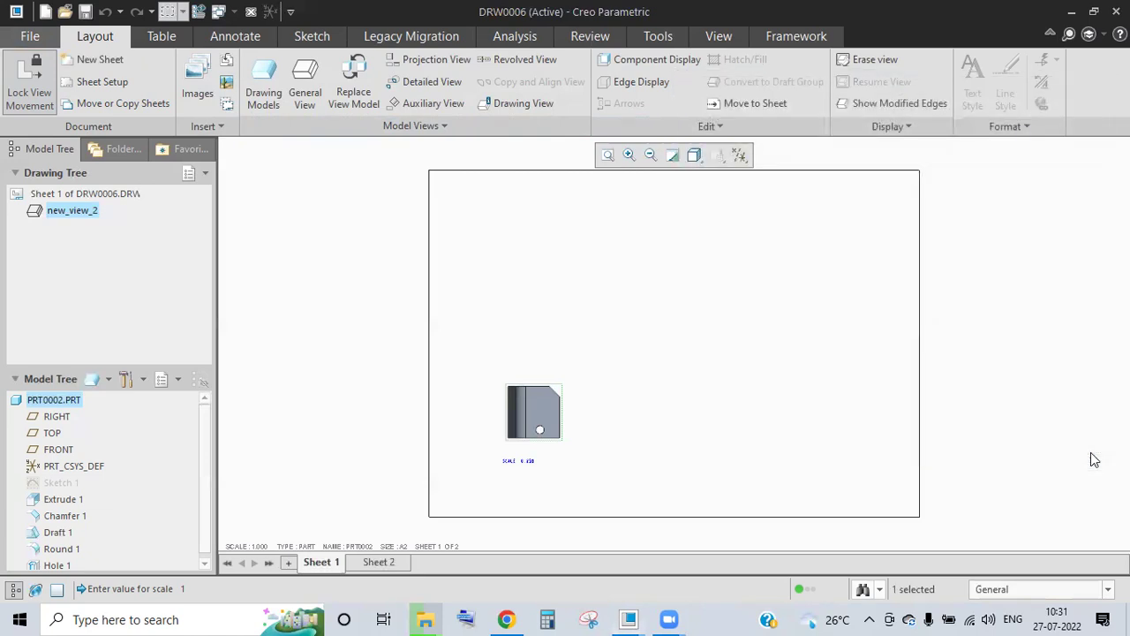